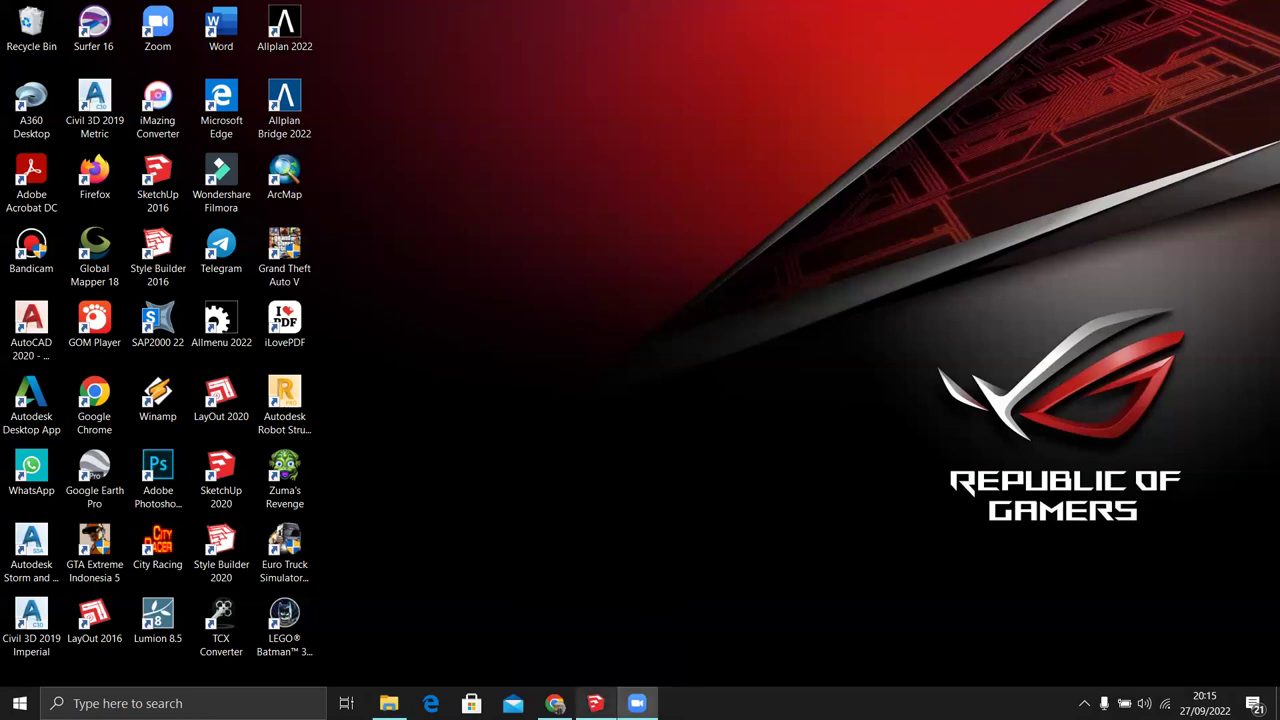
Step: Restore the SketchUp house model and orbit and zoom to a front view of the house
click(595, 703)
mouse_move(684, 440)
middle_down()
mouse_move(531, 463)
mouse_move(310, 464)
mouse_move(490, 437)
mouse_move(362, 446)
mouse_move(392, 458)
mouse_move(971, 459)
mouse_move(1222, 432)
mouse_move(1216, 451)
mouse_move(698, 450)
middle_up()
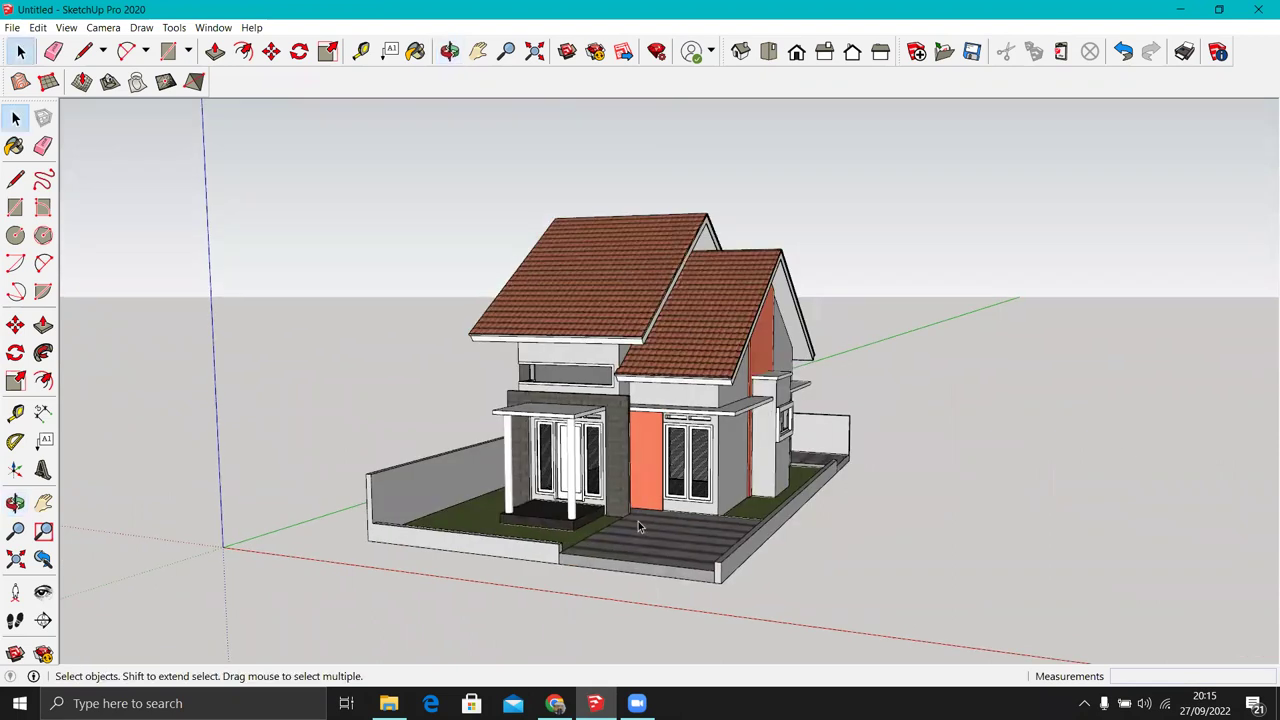
scroll(627, 539, up, 3)
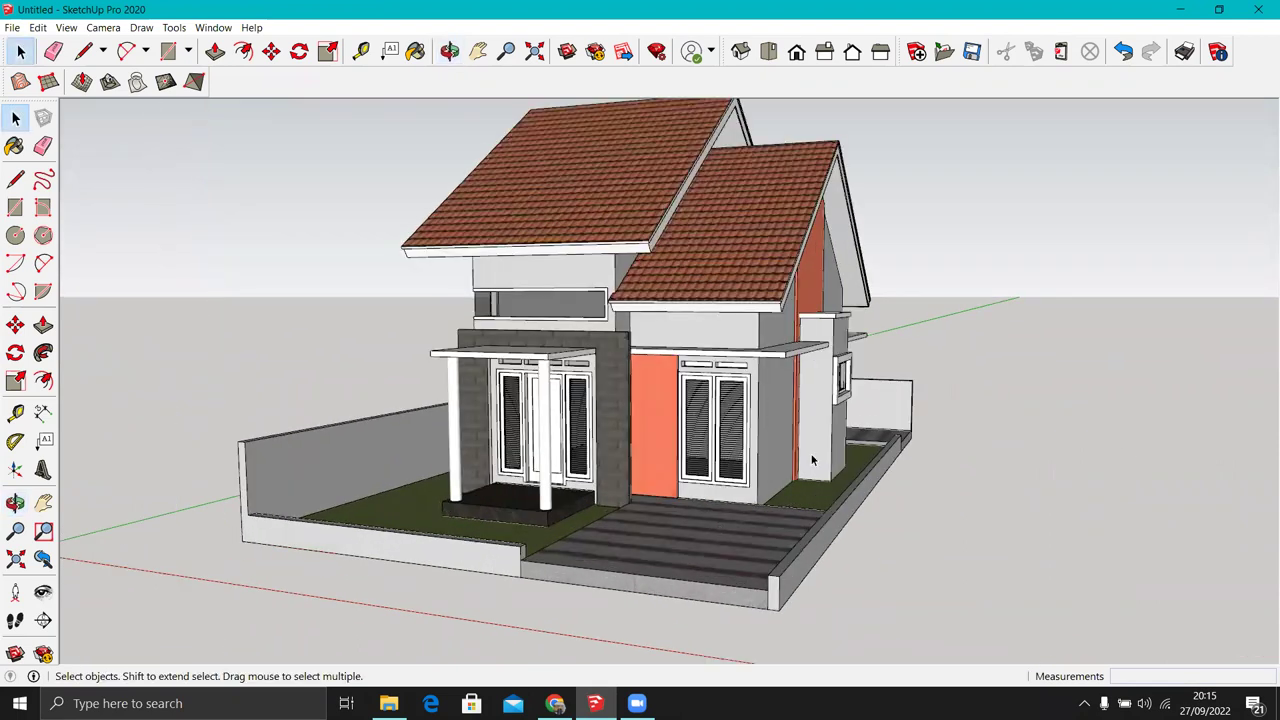
scroll(812, 460, down, 2)
mouse_move(812, 460)
middle_down()
mouse_move(997, 497)
mouse_move(881, 511)
mouse_move(778, 498)
mouse_move(770, 432)
middle_up()
scroll(778, 498, down, 2)
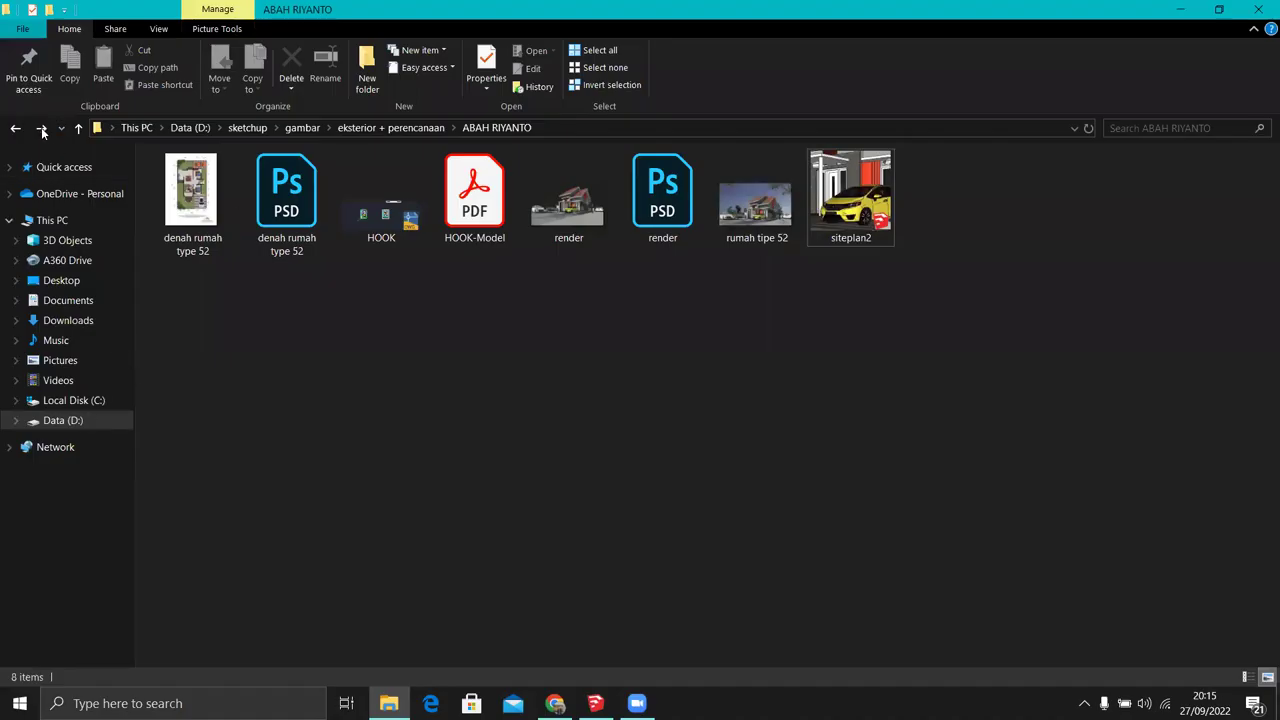
Step: Browse Data (D:) > sketchup > 3d warehouse and open the mobil car folder
click(62, 420)
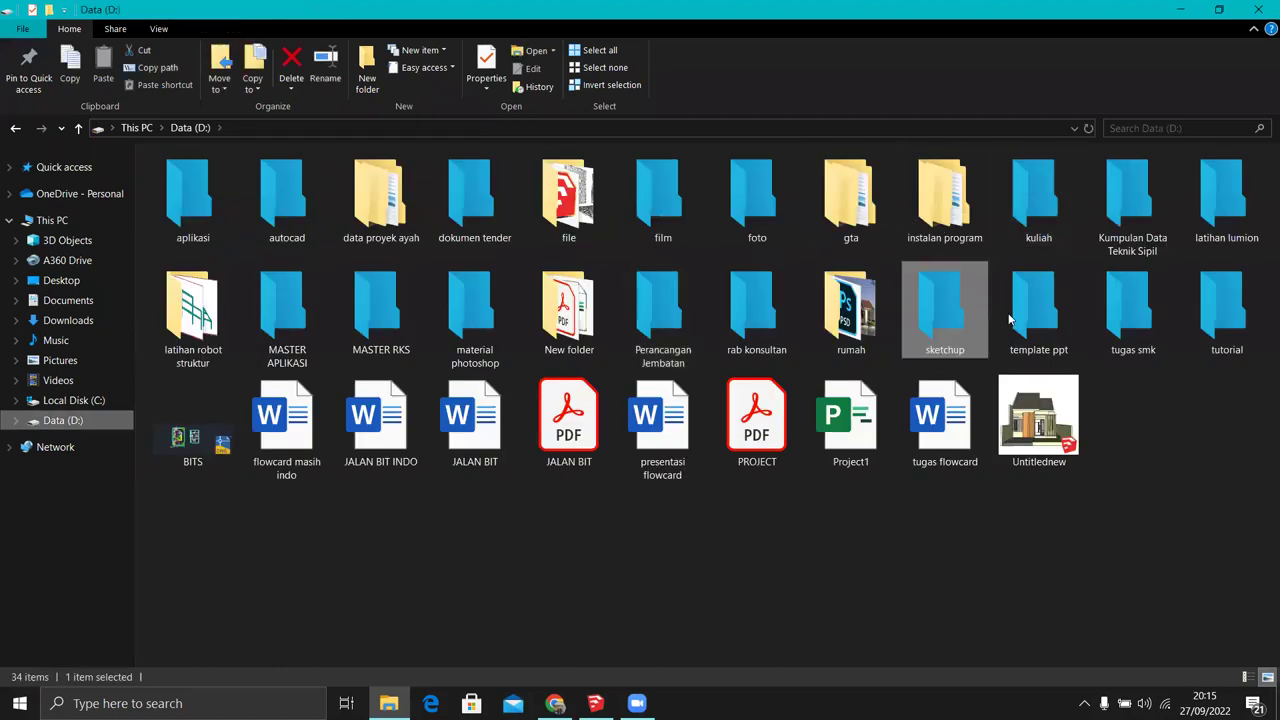
double_click(964, 334)
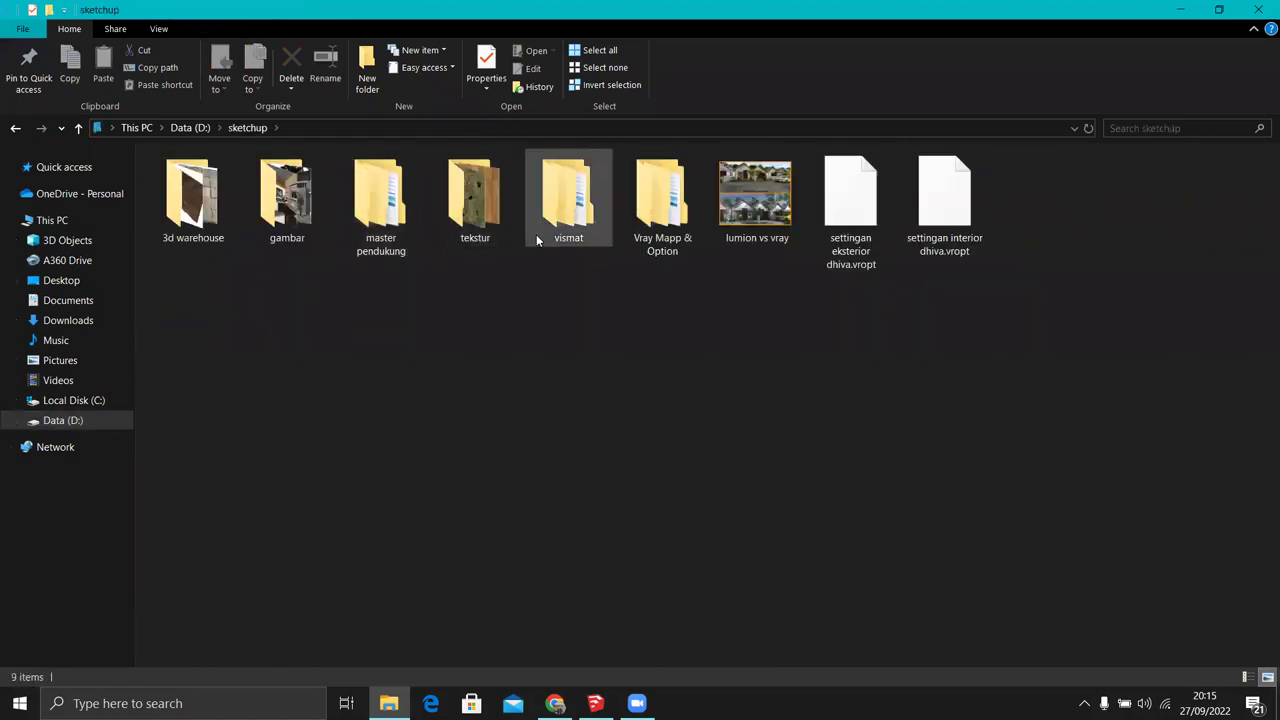
double_click(161, 219)
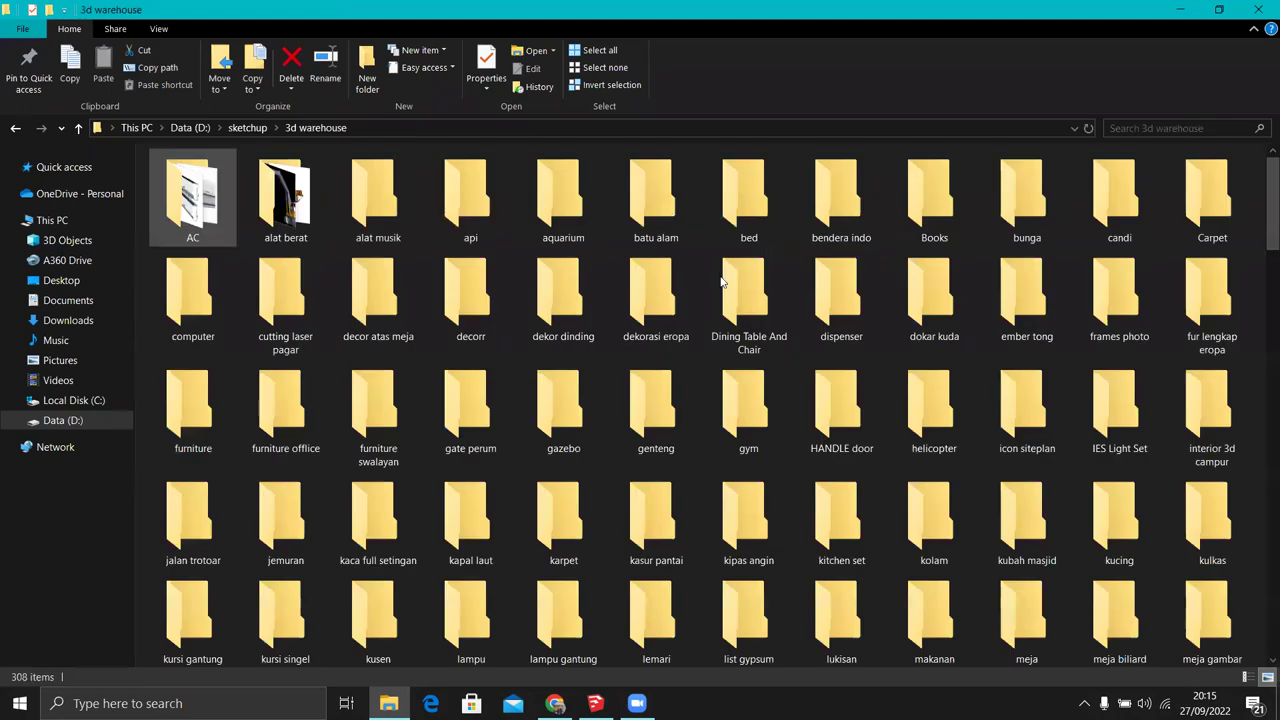
scroll(1260, 247, down, 3)
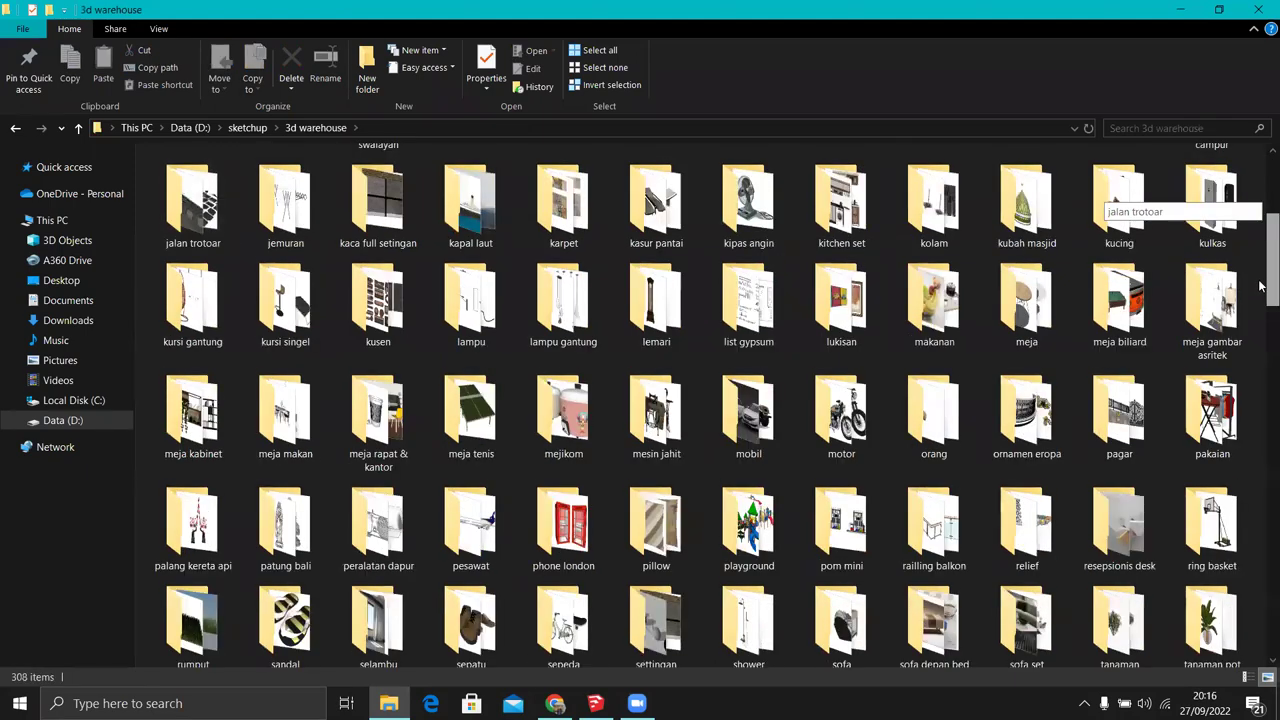
scroll(1260, 287, down, 2)
scroll(1260, 294, down, 1)
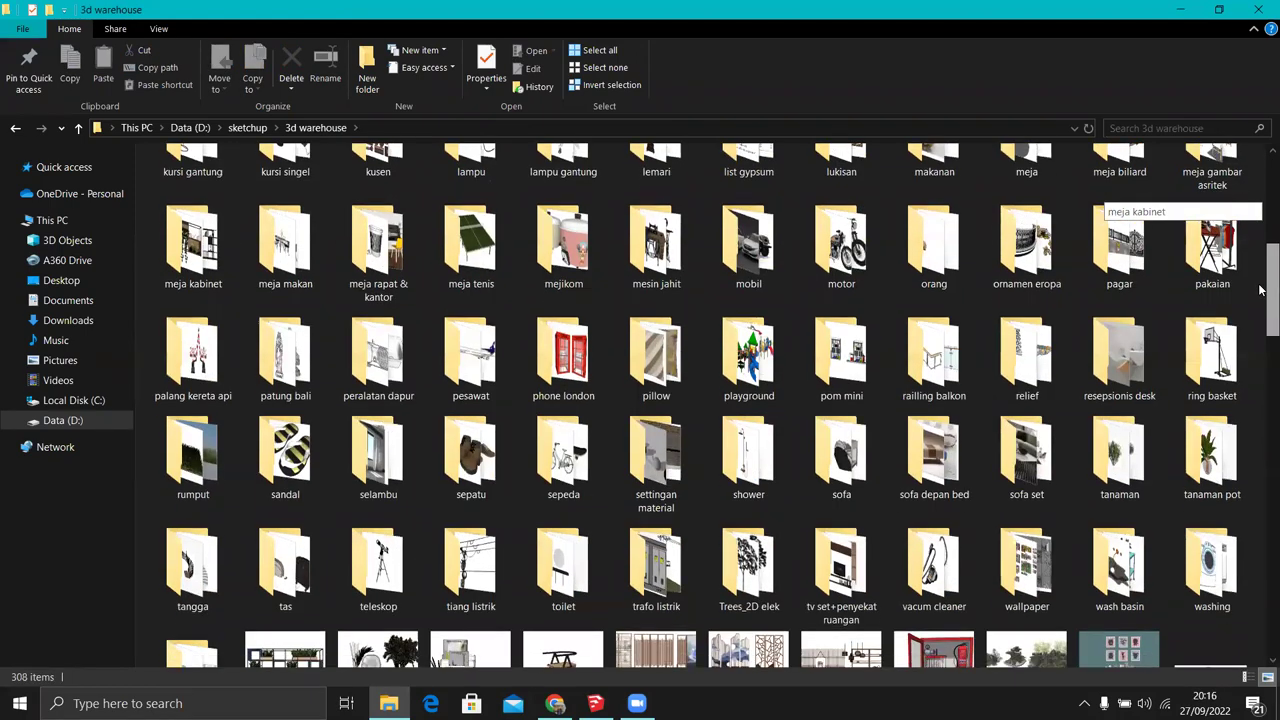
double_click(760, 250)
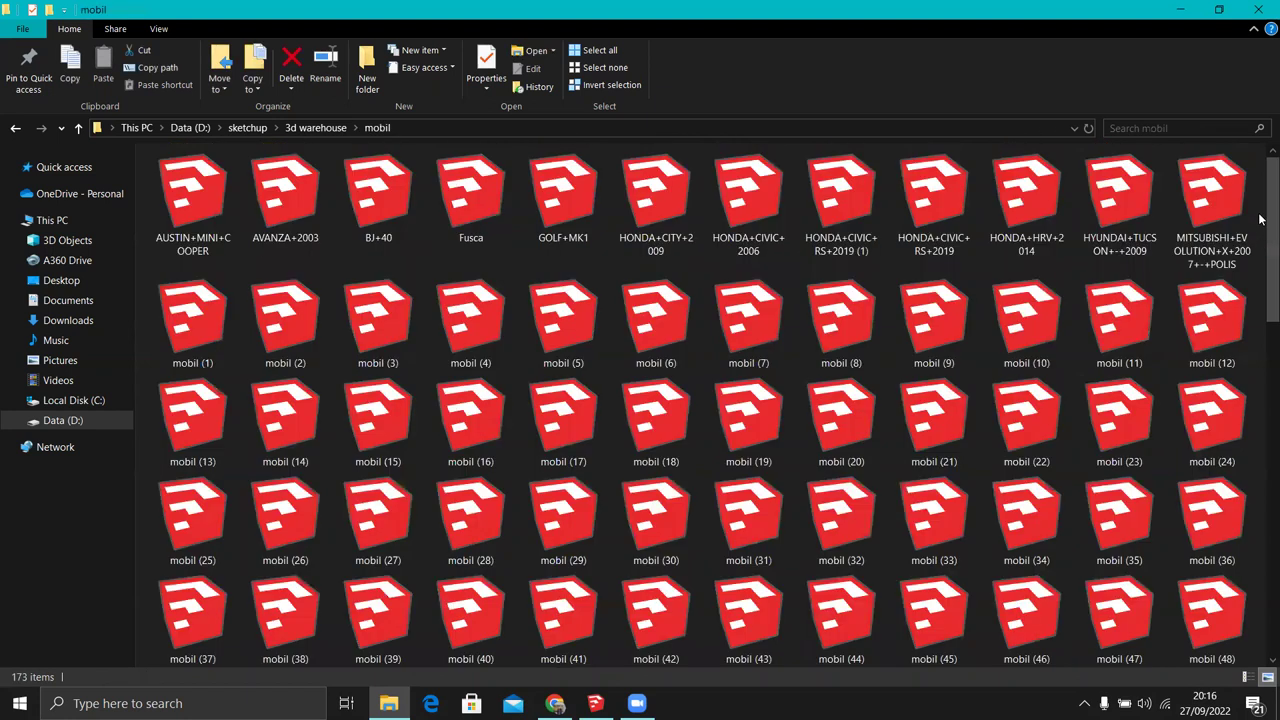
Step: Drag the yellow mobil (80) car model onto the SketchUp taskbar button
scroll(1260, 228, down, 1)
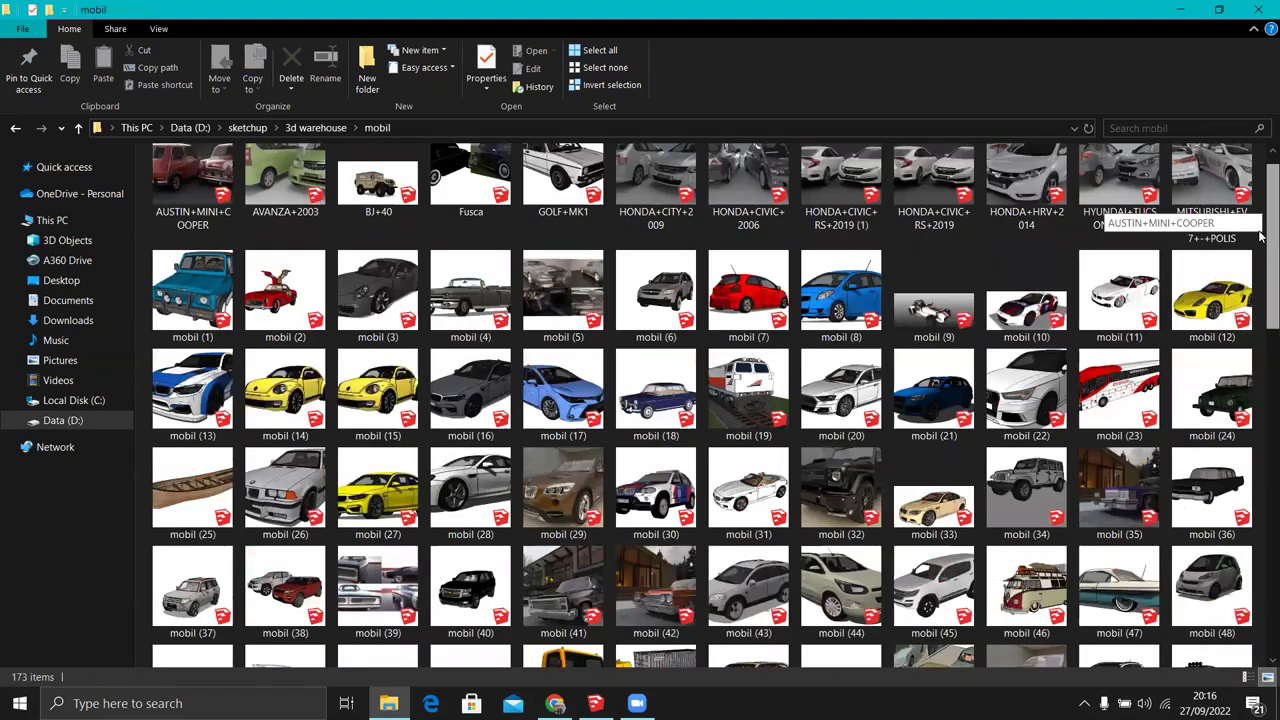
scroll(1260, 240, down, 1)
scroll(1260, 267, down, 1)
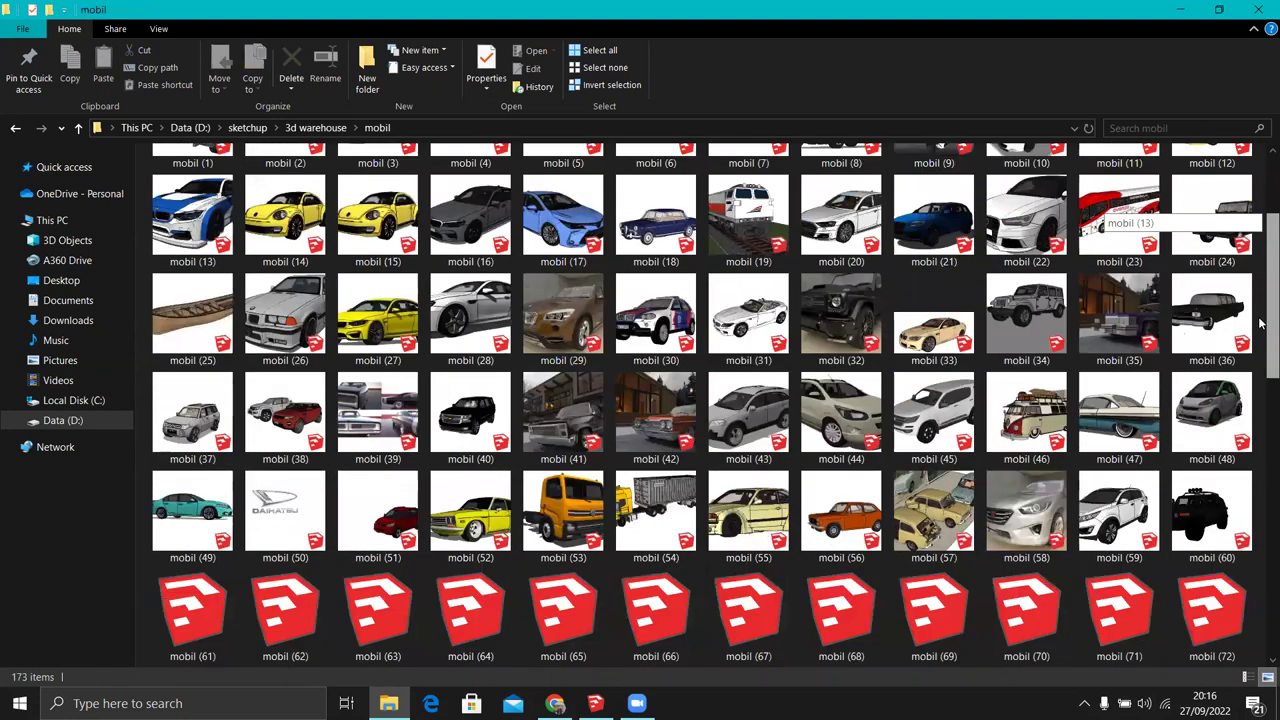
scroll(910, 598, down, 2)
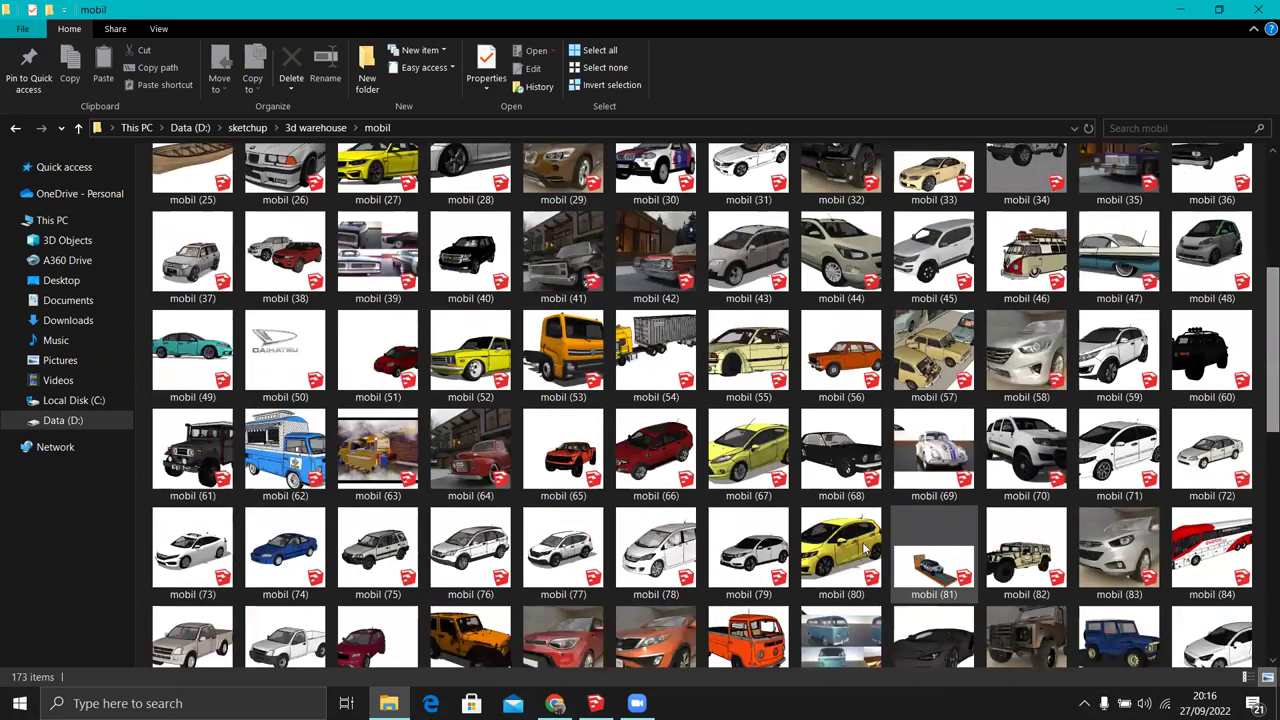
drag(866, 548, 597, 700)
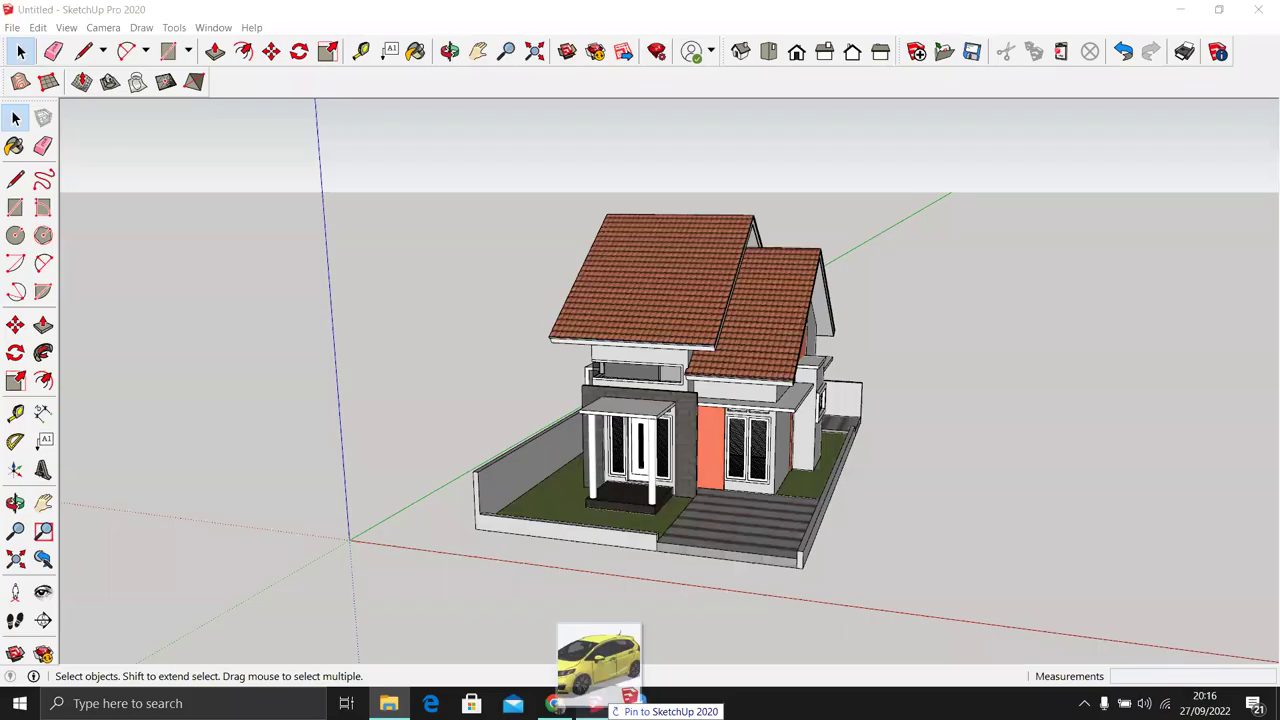
Step: Drop the yellow car into the scene and set it on the driveway
drag(688, 604, 728, 547)
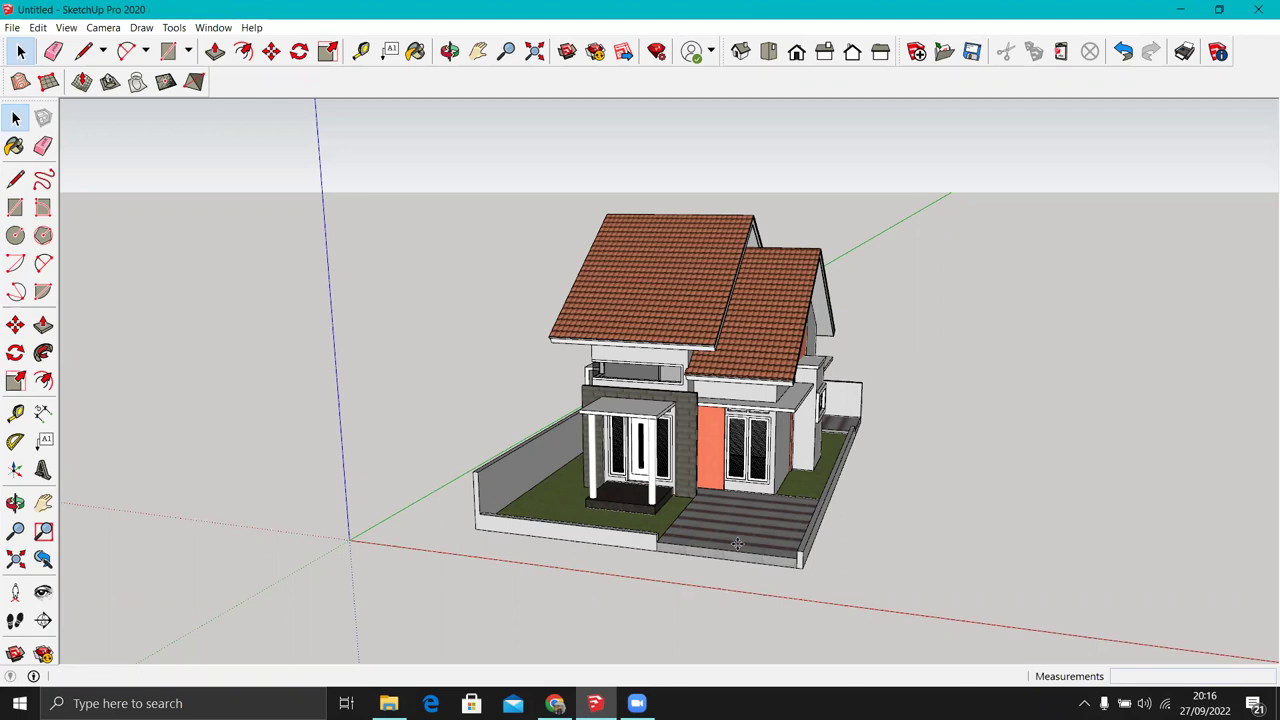
scroll(737, 543, down, 1)
mouse_move(770, 551)
middle_down()
mouse_move(1020, 603)
mouse_move(811, 482)
middle_up()
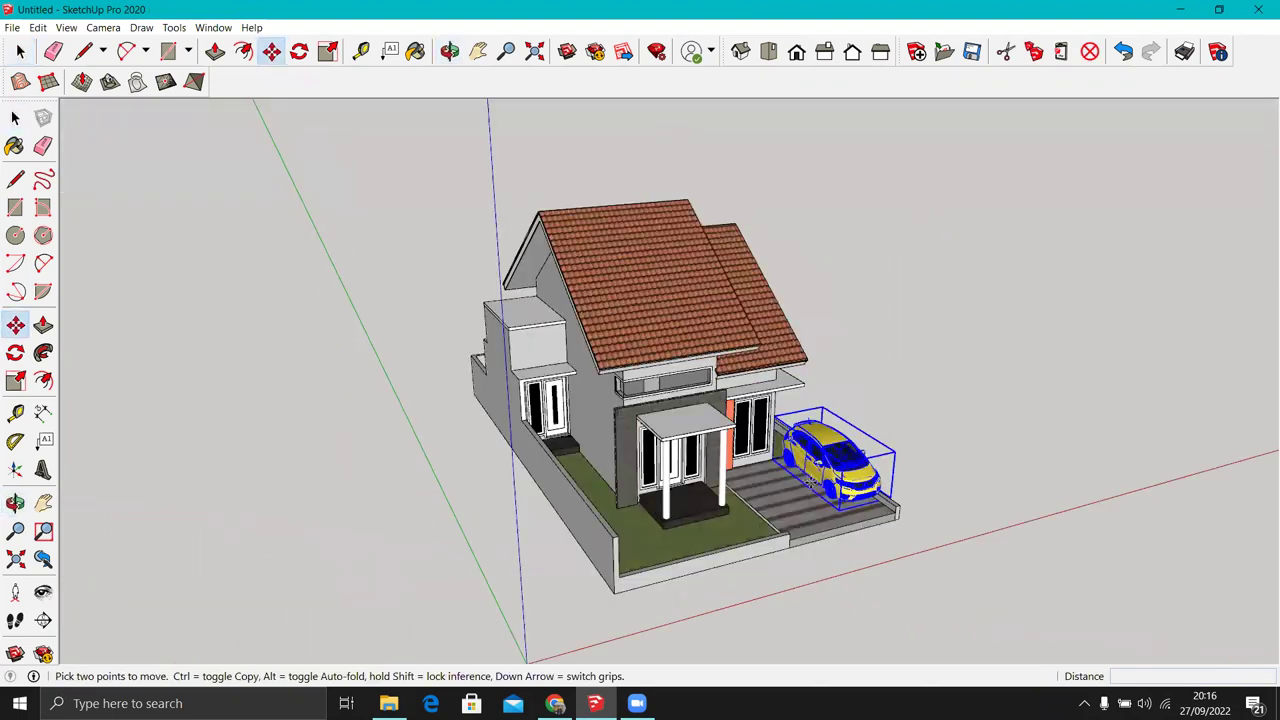
scroll(811, 482, up, 2)
scroll(773, 531, up, 2)
scroll(773, 531, up, 3)
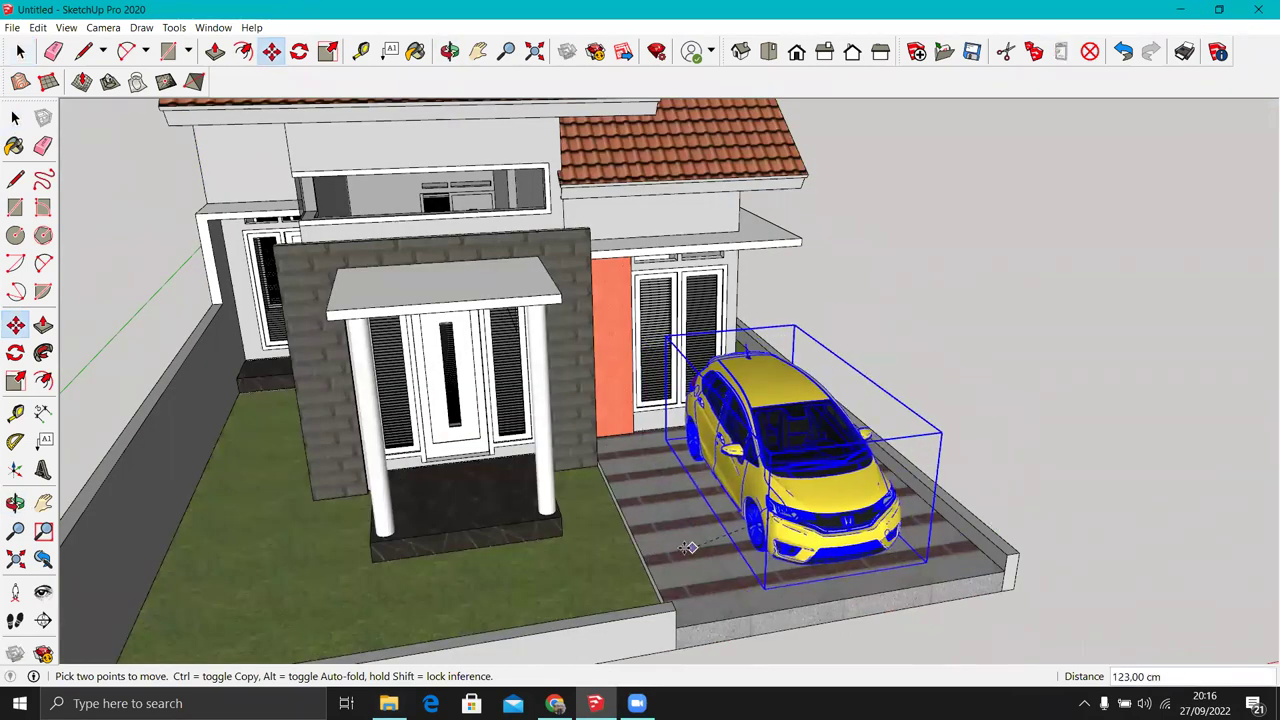
click(740, 548)
Step: Orbit to high and low front views to check the car beside the carport
mouse_move(740, 548)
middle_down()
mouse_move(708, 505)
mouse_move(653, 478)
middle_up()
mouse_move(814, 559)
middle_down()
mouse_move(726, 554)
mouse_move(830, 467)
middle_up()
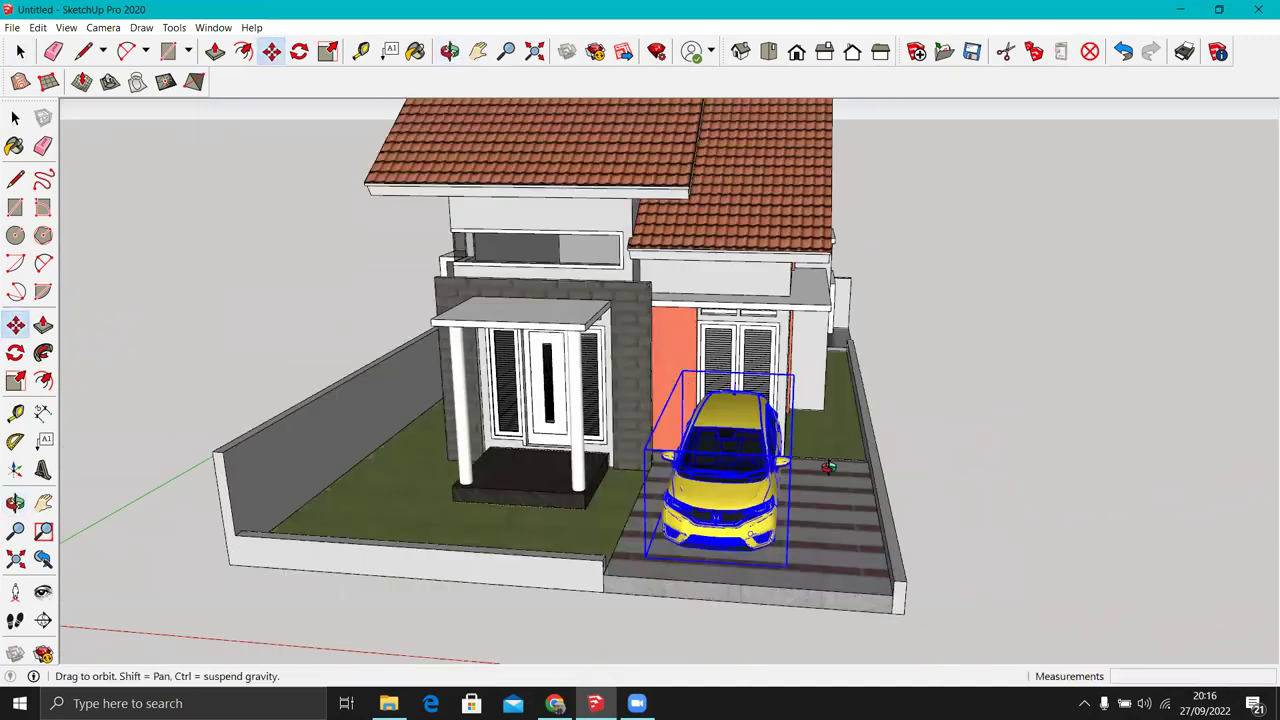
mouse_move(715, 440)
middle_down()
mouse_move(777, 462)
mouse_move(819, 506)
mouse_move(660, 510)
middle_up()
scroll(660, 510, up, 1)
scroll(617, 549, up, 2)
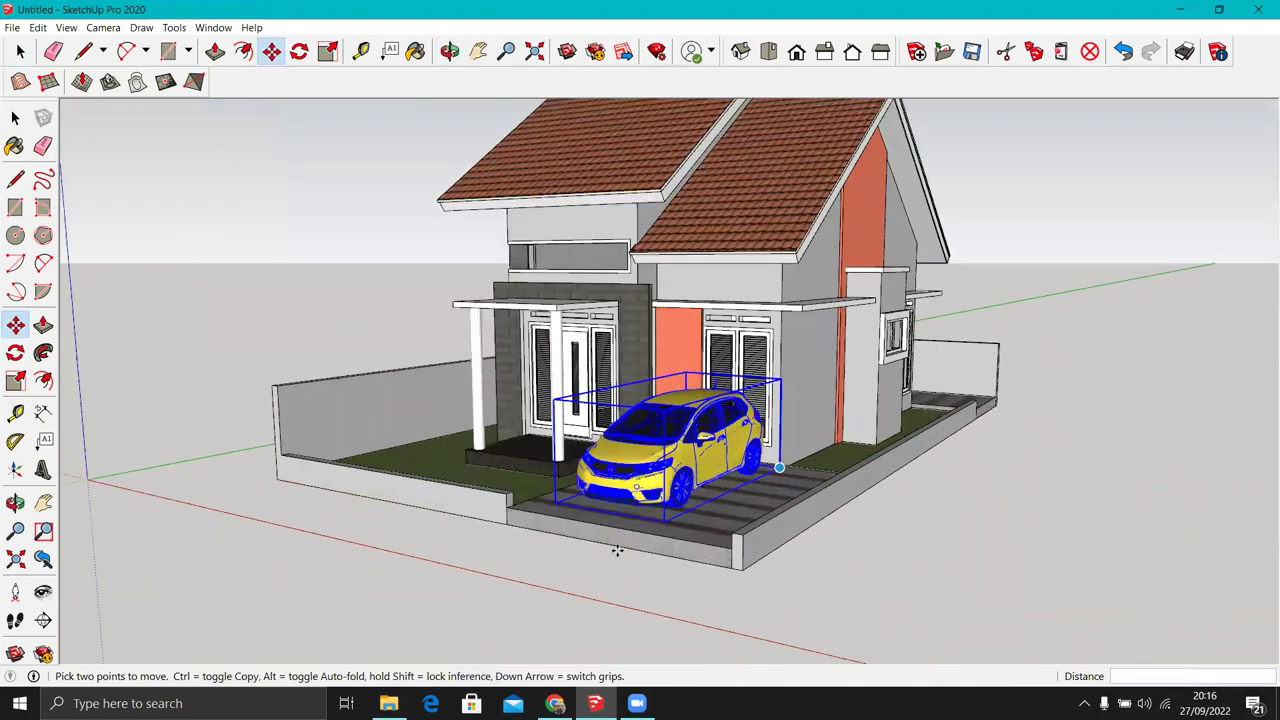
scroll(530, 595, up, 2)
scroll(800, 580, down, 3)
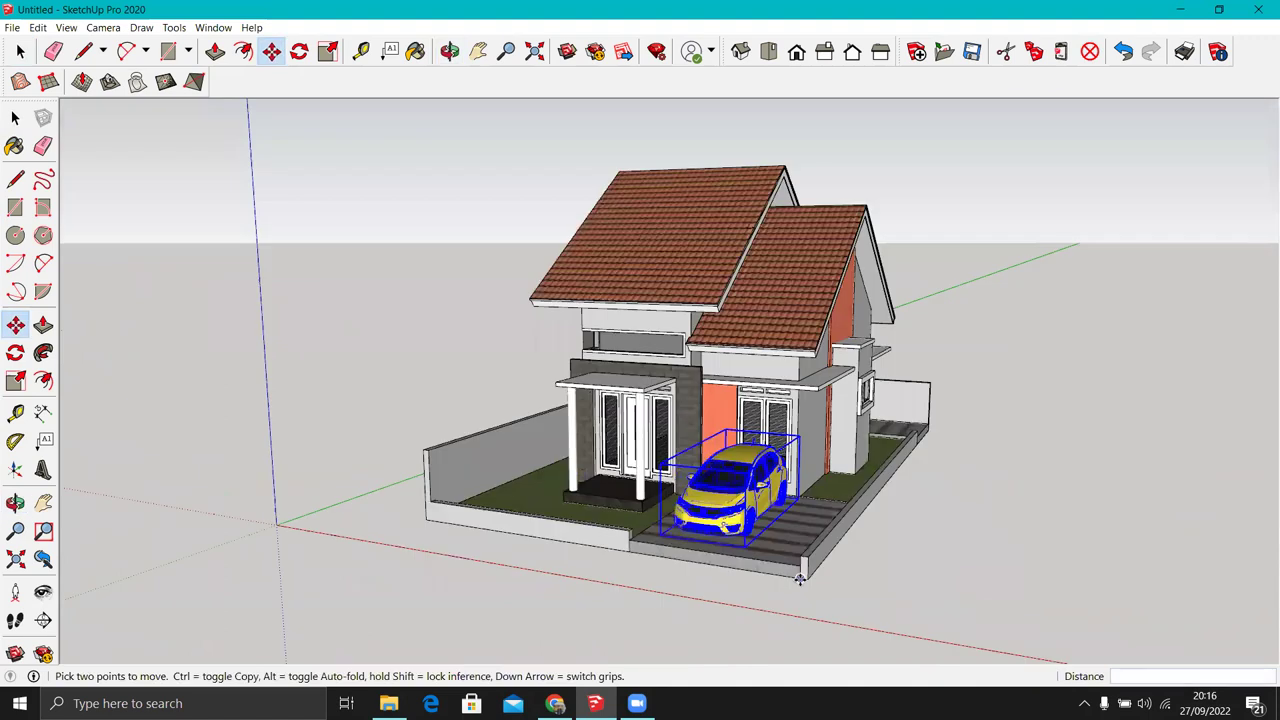
middle_drag(755, 479, 815, 442)
key(o)
drag(815, 442, 859, 486)
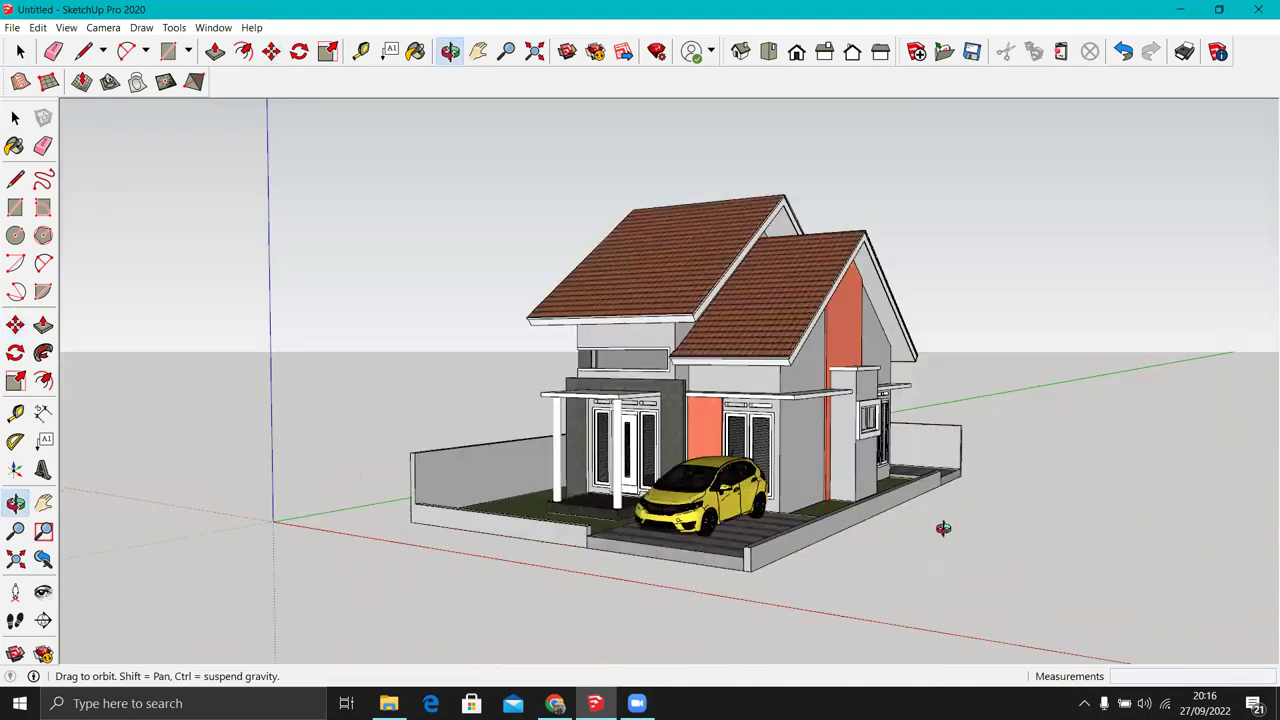
drag(943, 528, 971, 536)
drag(1014, 574, 788, 521)
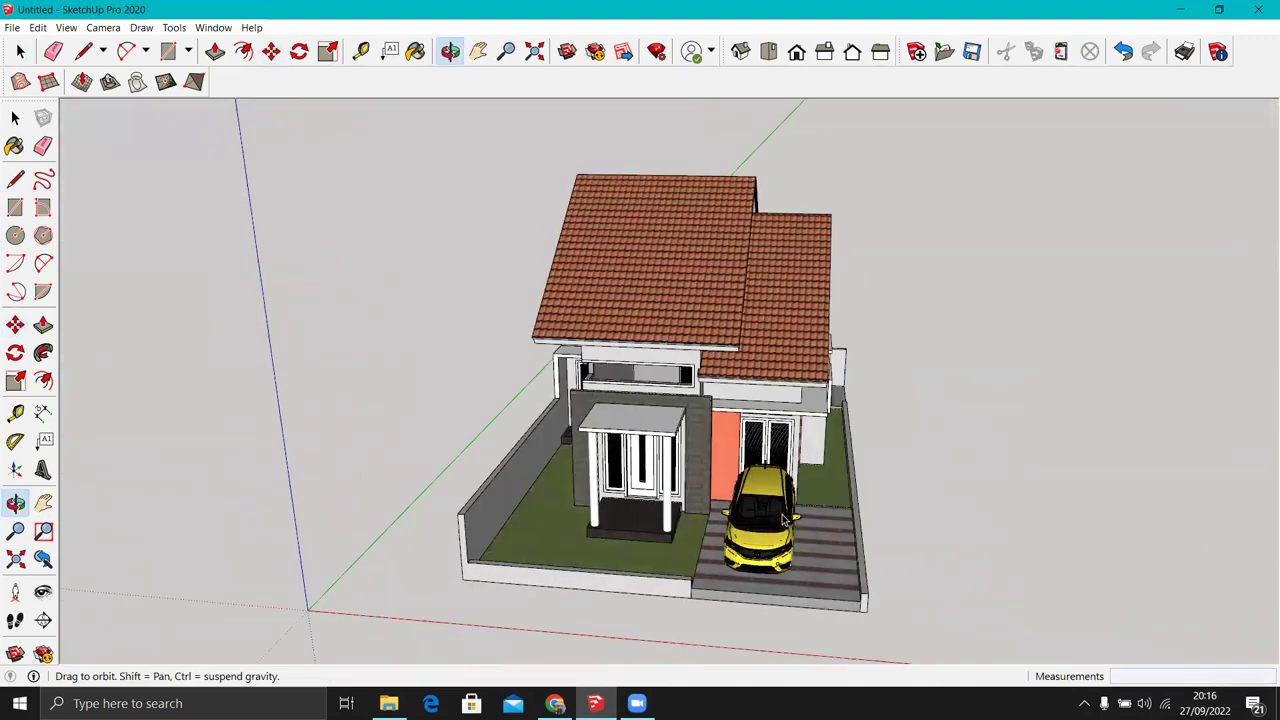
Step: Select the yellow car and put it under the Move tool for repositioning
key(space)
scroll(787, 520, up, 2)
scroll(797, 534, up, 2)
click(797, 534)
scroll(797, 534, up, 3)
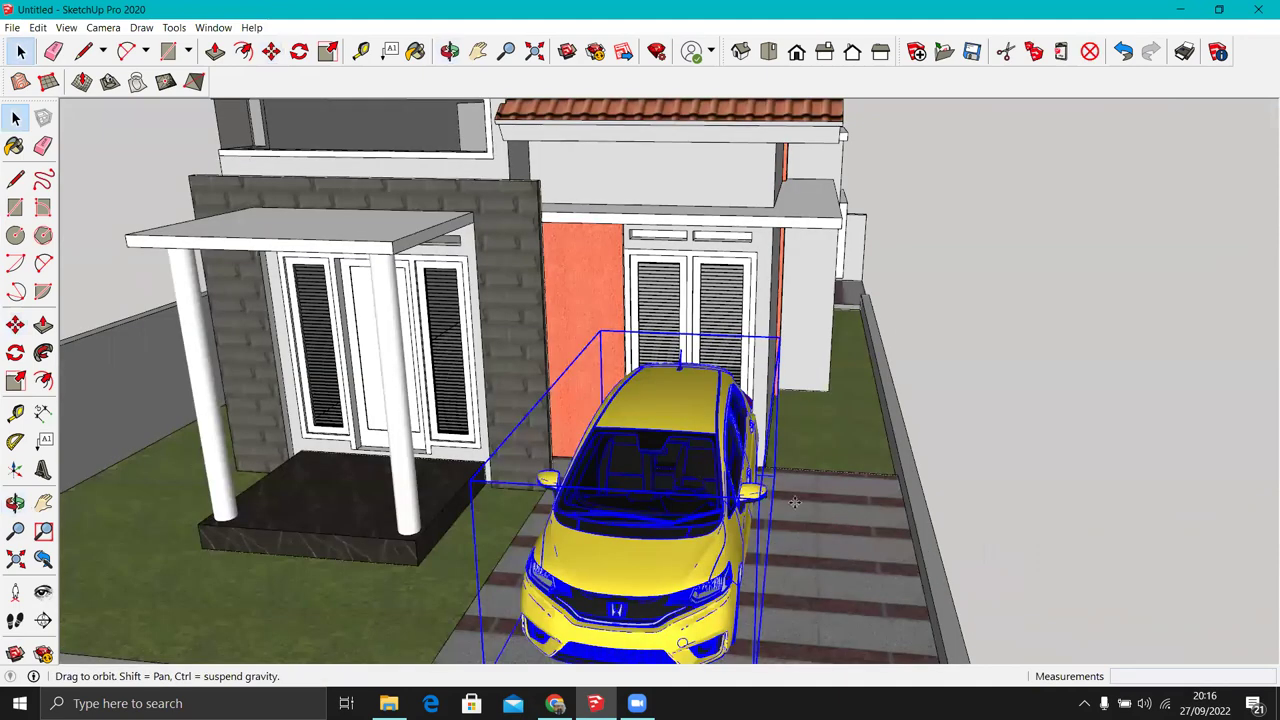
scroll(797, 504, down, 3)
key(m)
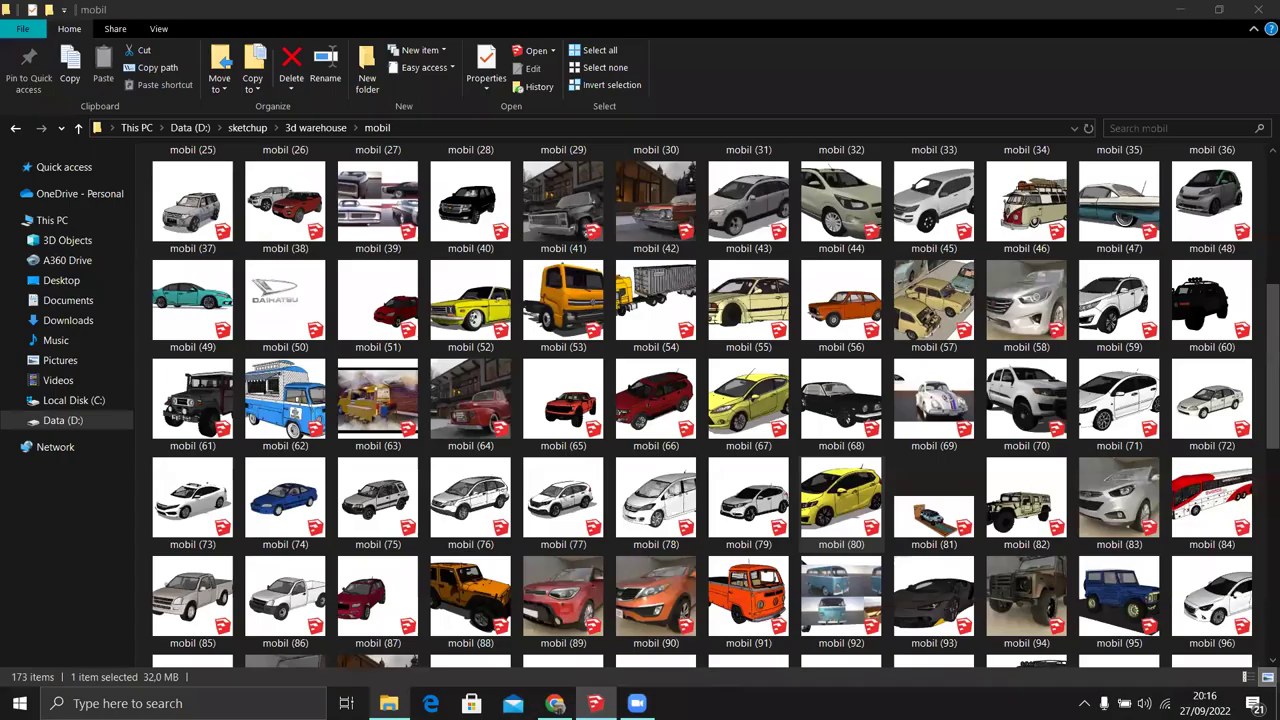
Step: Return to 3d warehouse and open the tanaman folder, scrolling through its 218 plant models
key(alt+Up)
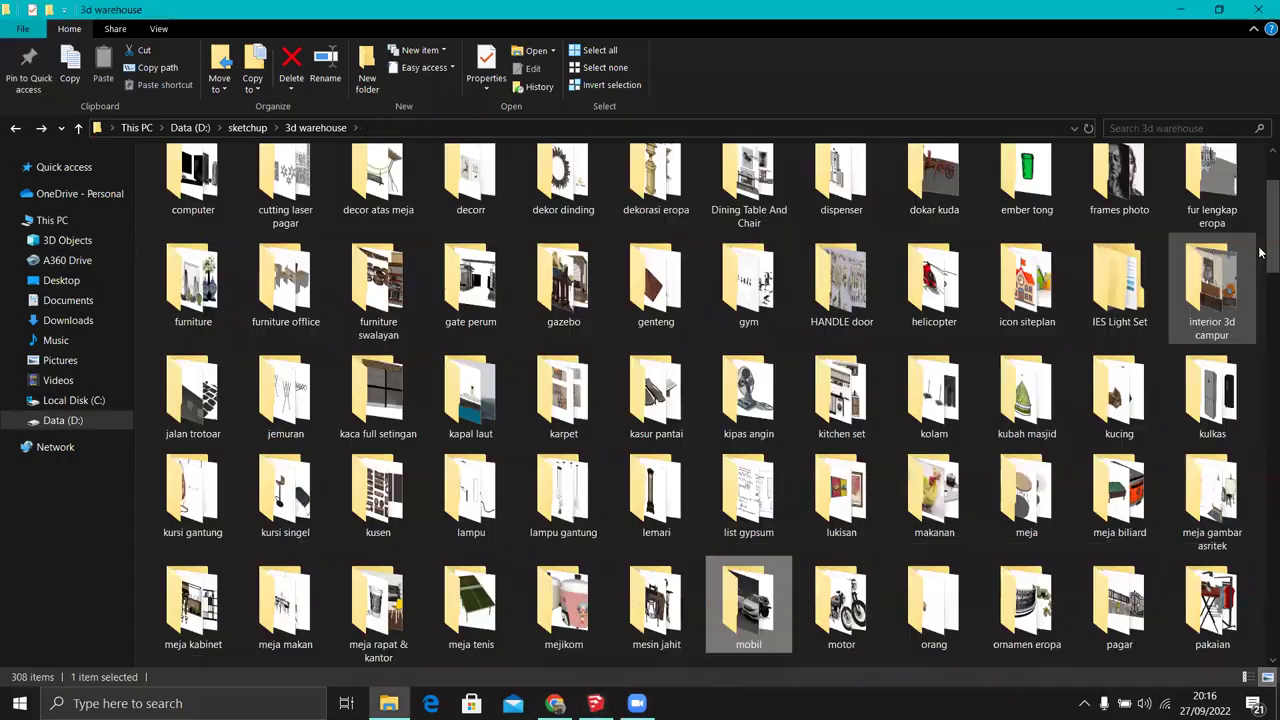
scroll(1259, 300, down, 3)
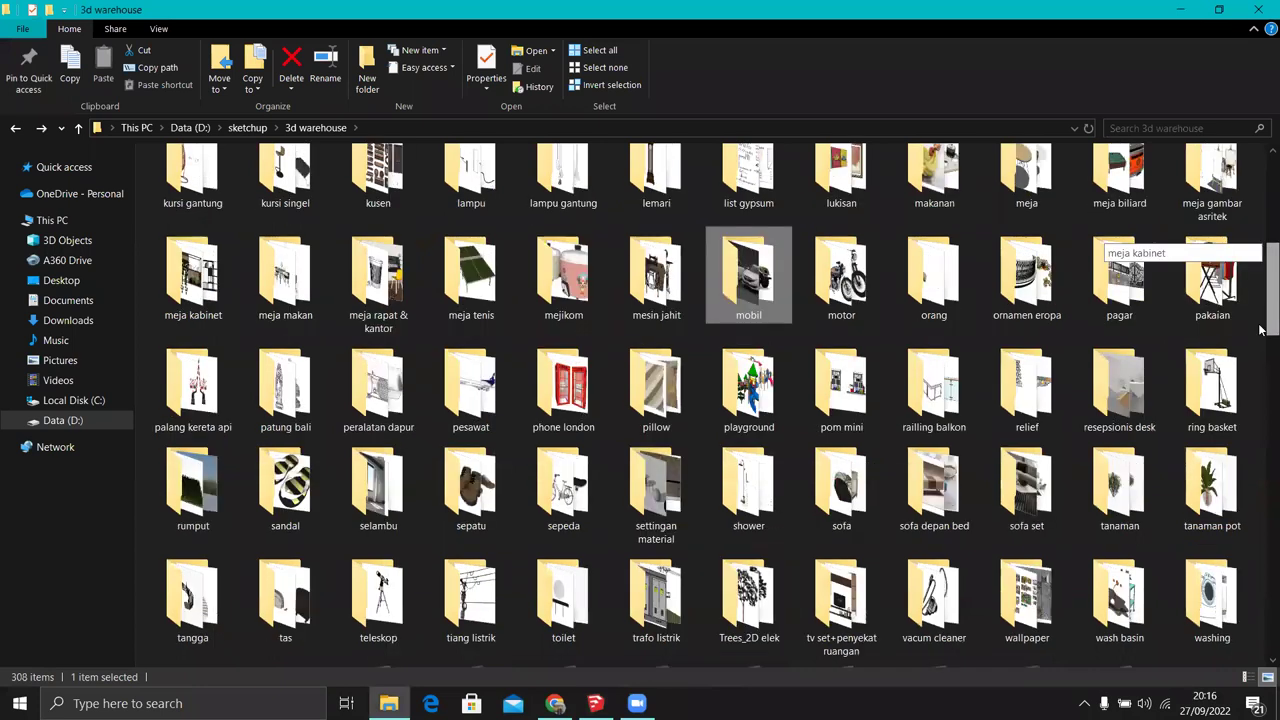
scroll(1259, 330, down, 1)
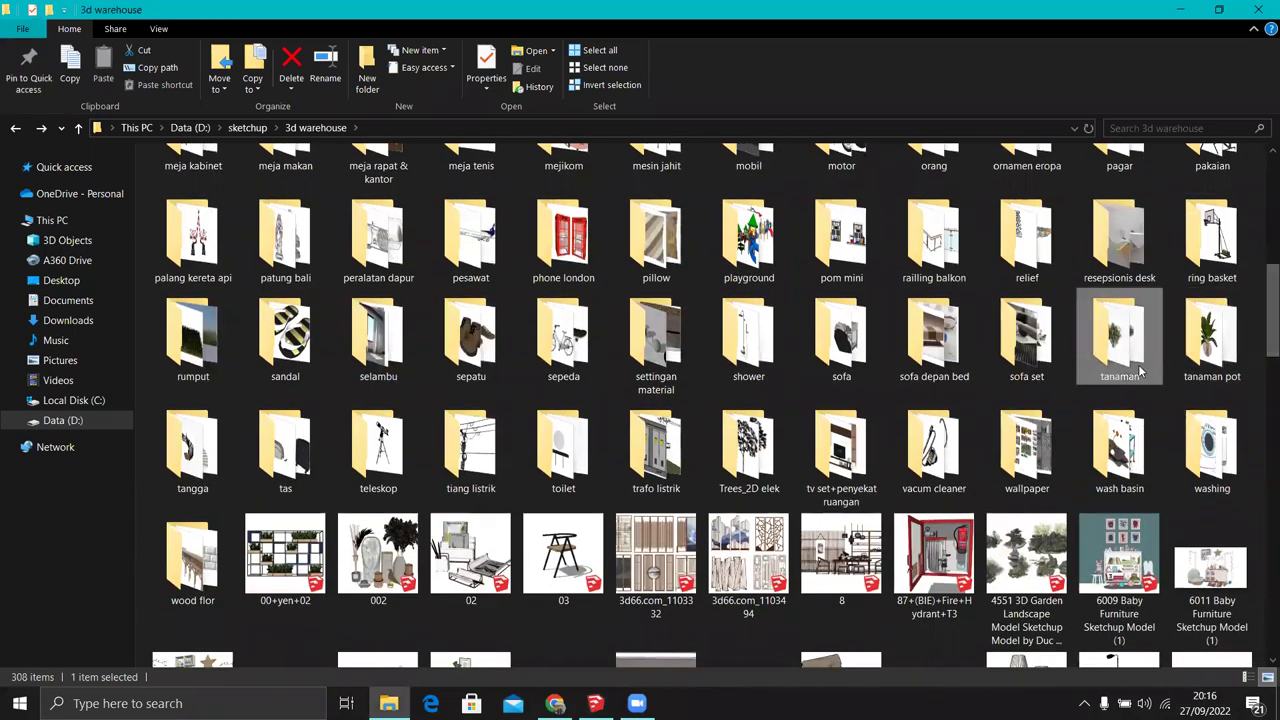
double_click(1119, 345)
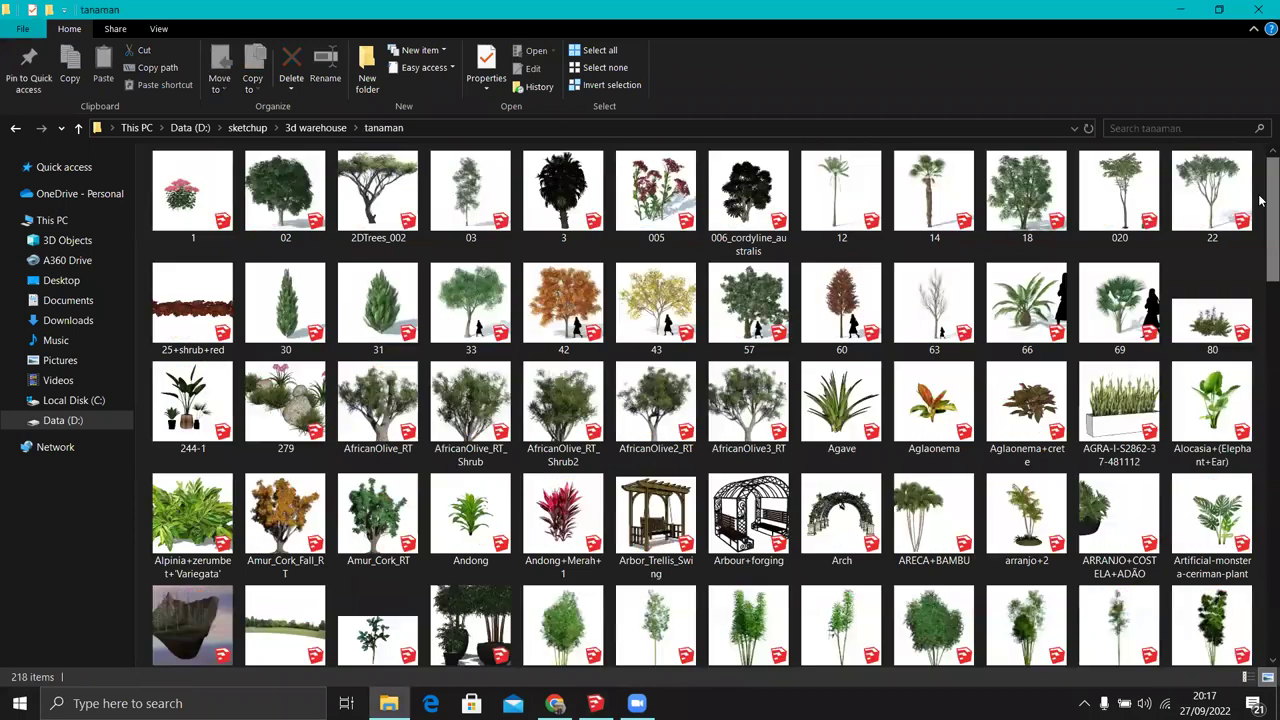
scroll(1259, 260, down, 3)
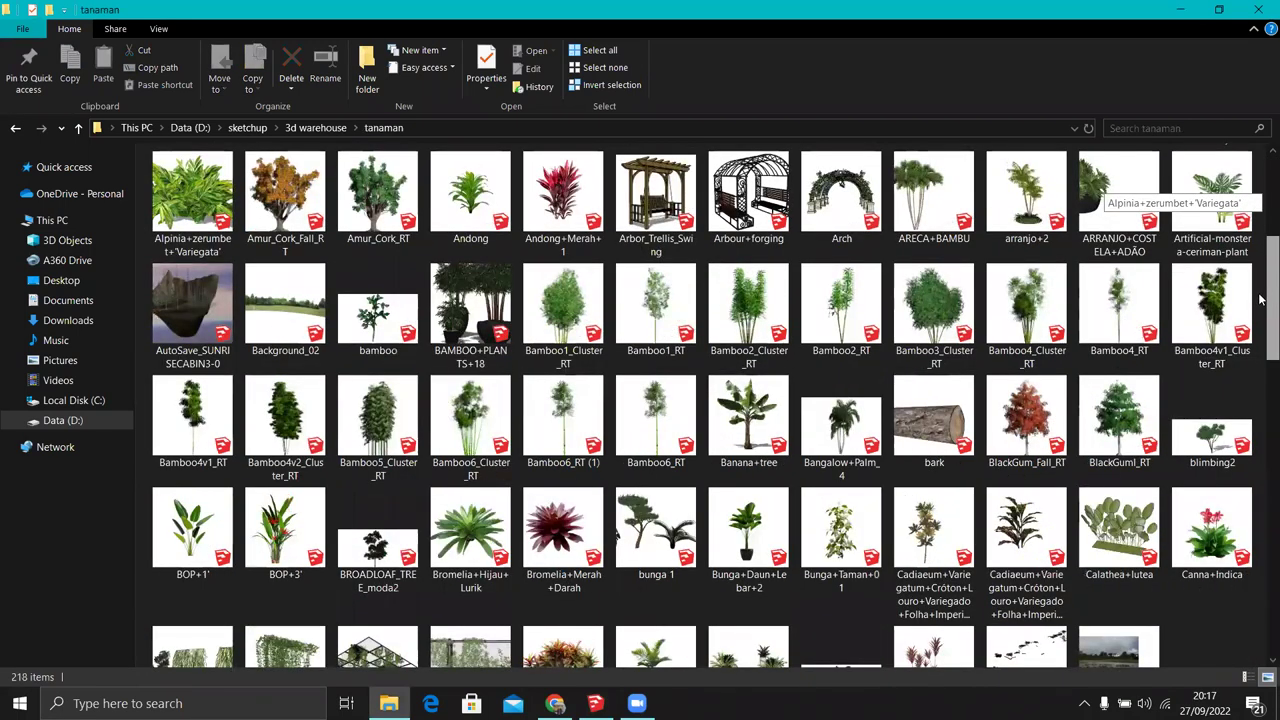
scroll(1259, 303, down, 2)
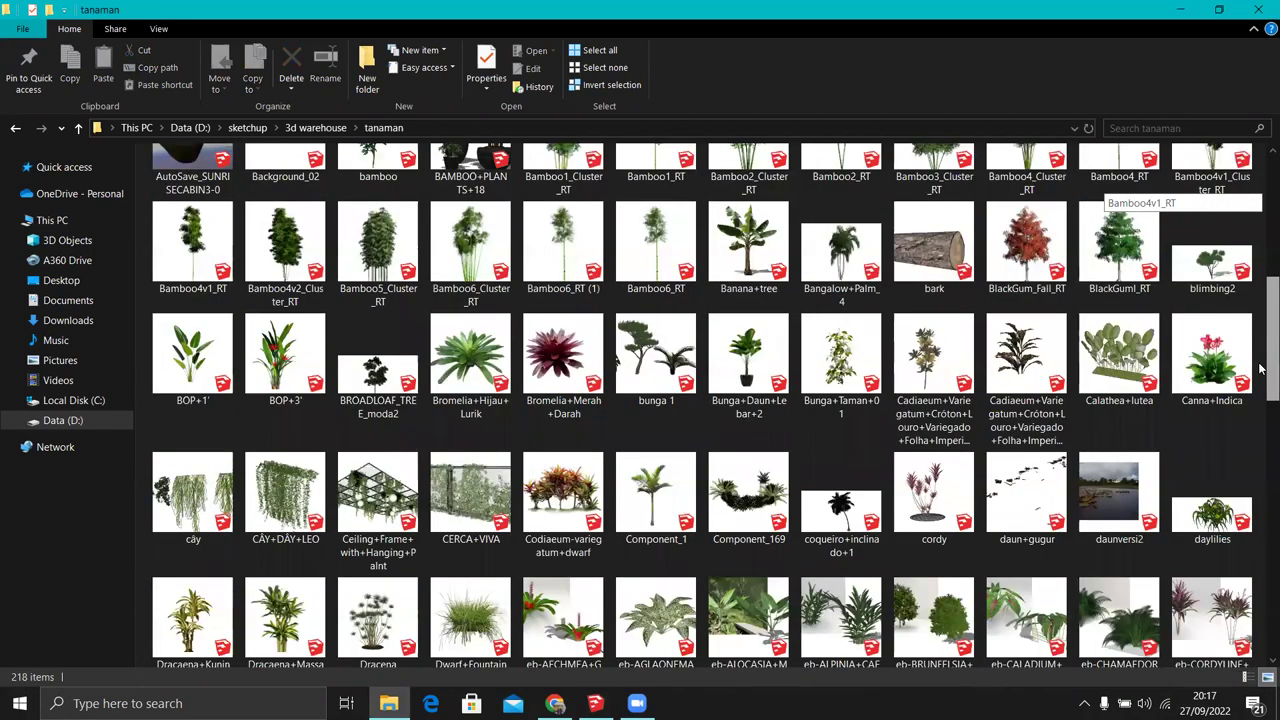
scroll(1260, 369, down, 3)
Step: Bring the chamaedorea palm model from Explorer into the scene beside the house
mouse_move(1150, 382)
mouse_down()
mouse_move(617, 668)
mouse_move(600, 704)
mouse_up()
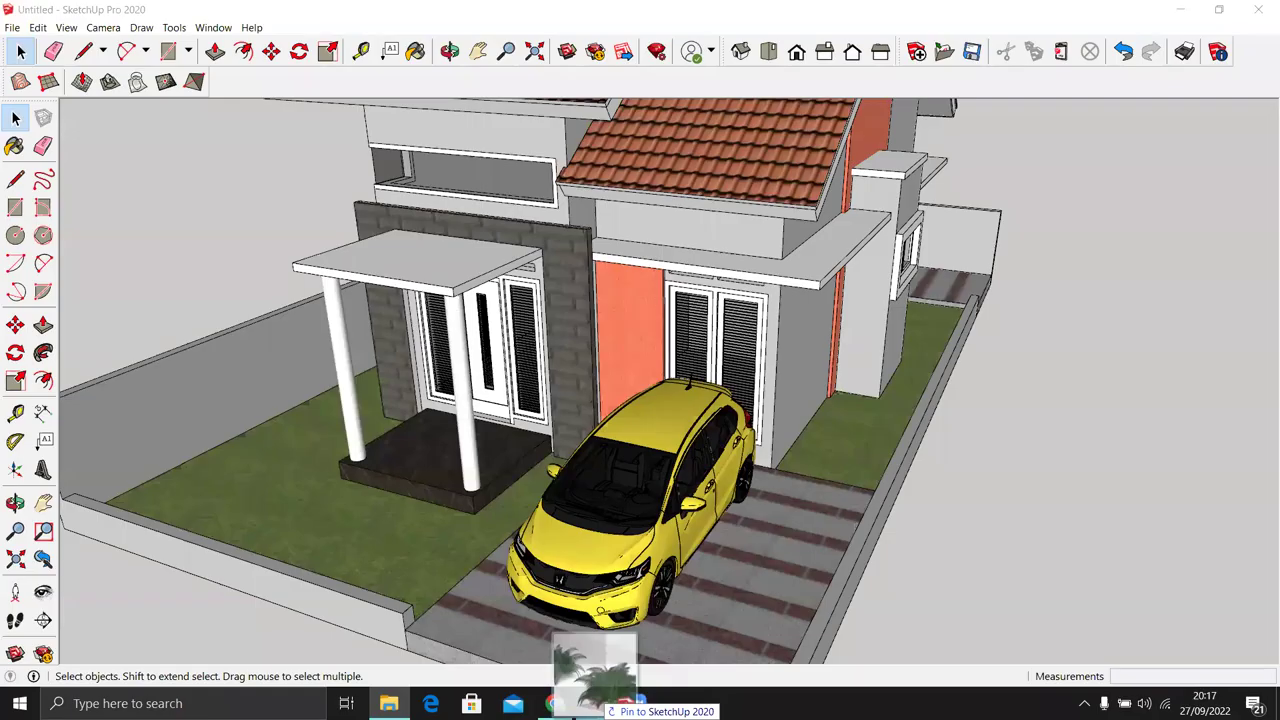
drag(837, 586, 835, 588)
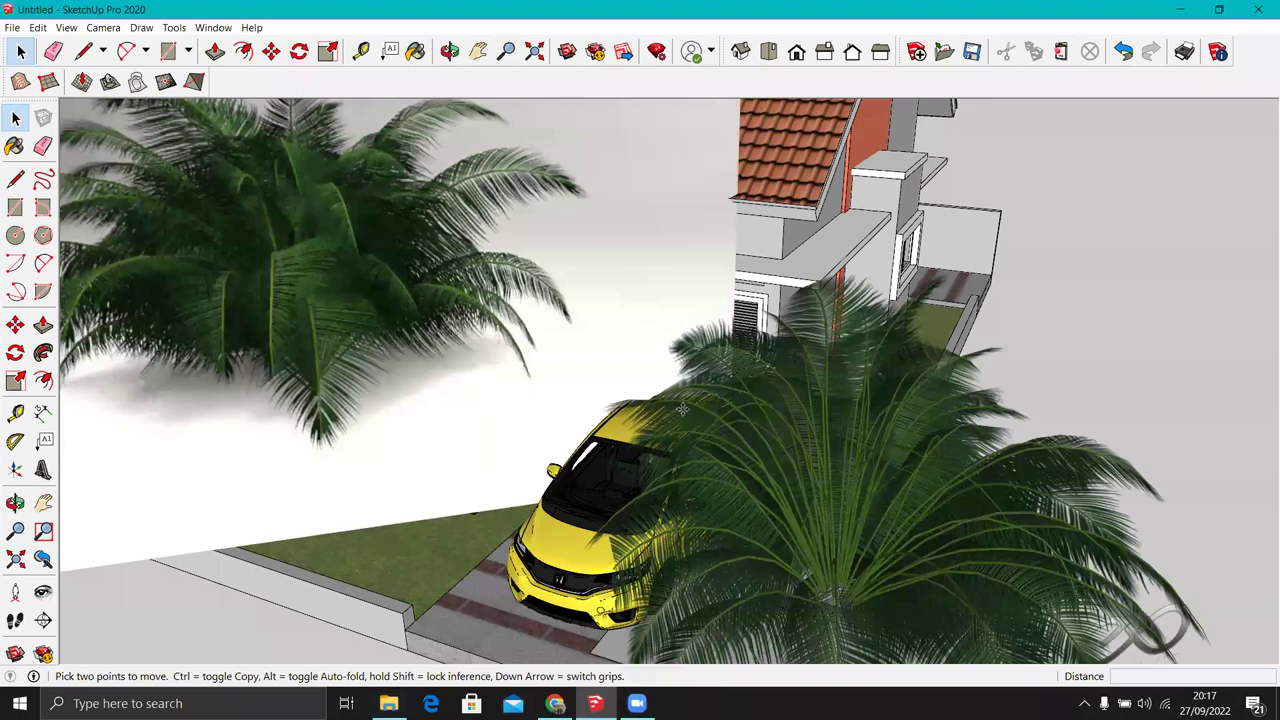
scroll(657, 384, down, 3)
scroll(688, 504, down, 3)
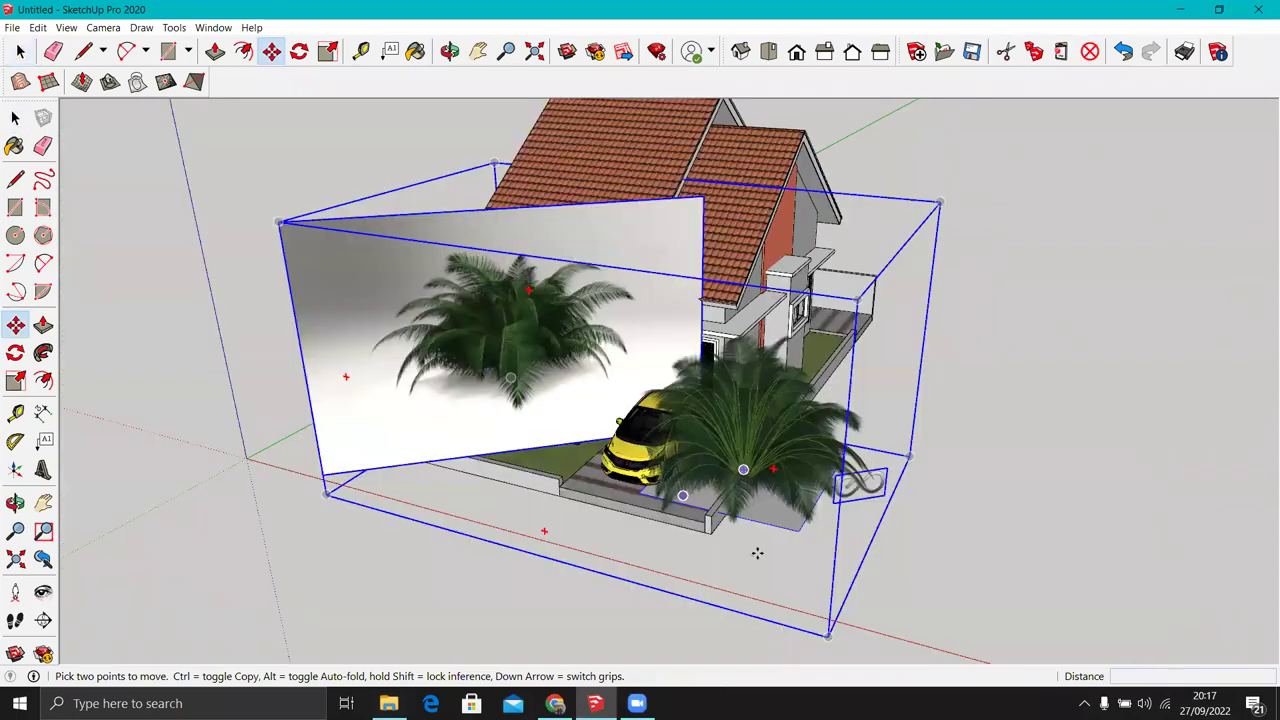
key(space)
Step: Open the palm component for editing and orbit to view house and palm from above
double_click(611, 306)
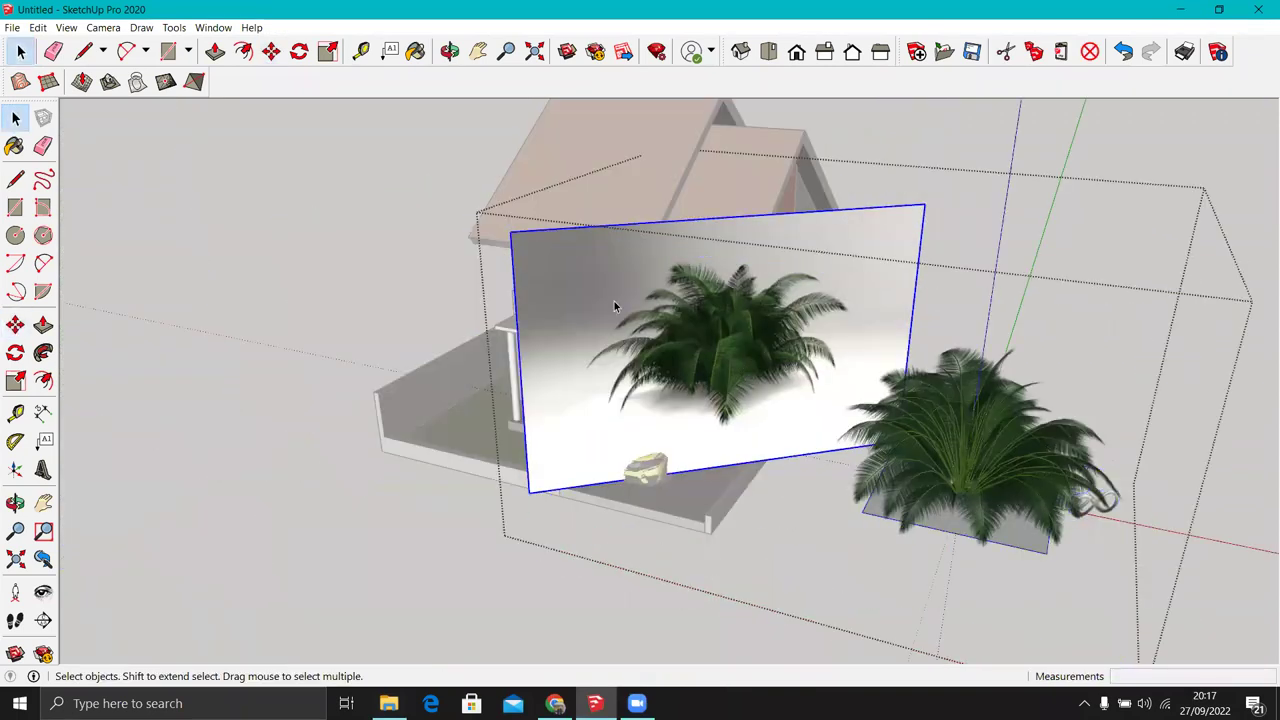
scroll(958, 478, up, 3)
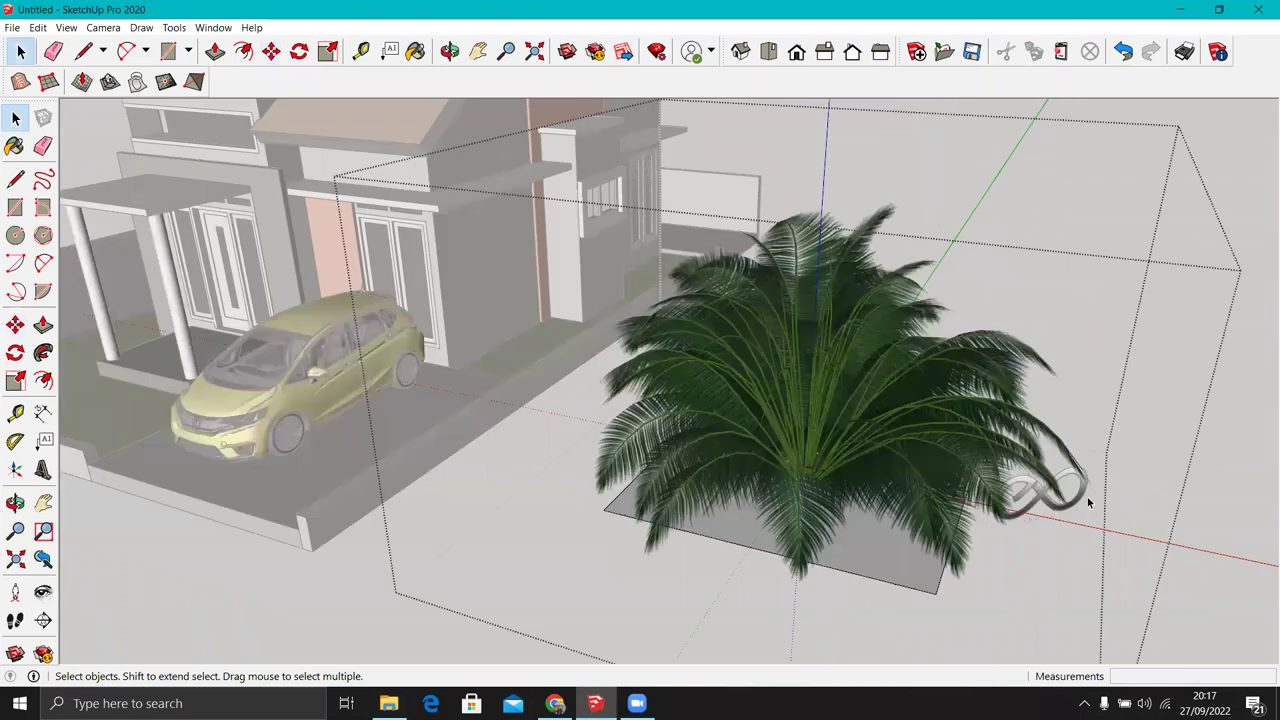
scroll(1088, 502, up, 2)
scroll(962, 607, up, 2)
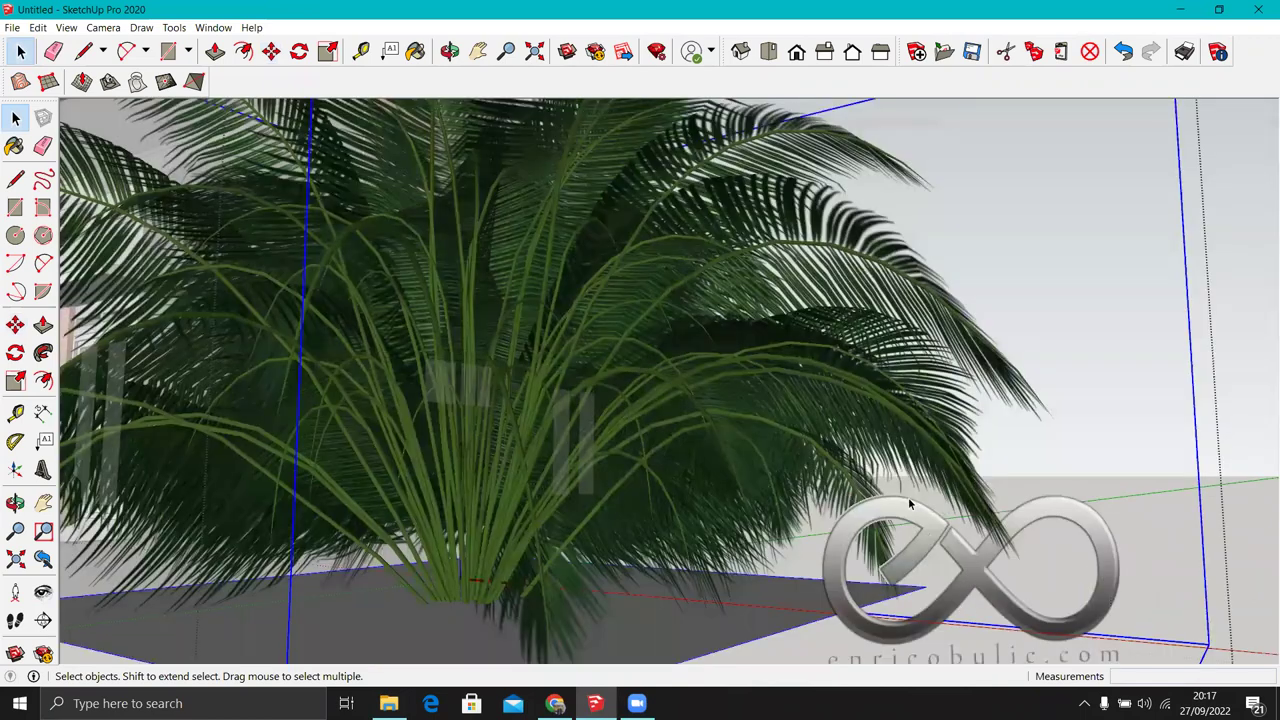
mouse_move(609, 568)
middle_down()
mouse_move(597, 458)
mouse_move(640, 403)
middle_up()
mouse_move(748, 514)
middle_down()
mouse_move(672, 420)
mouse_move(721, 422)
mouse_move(809, 491)
middle_up()
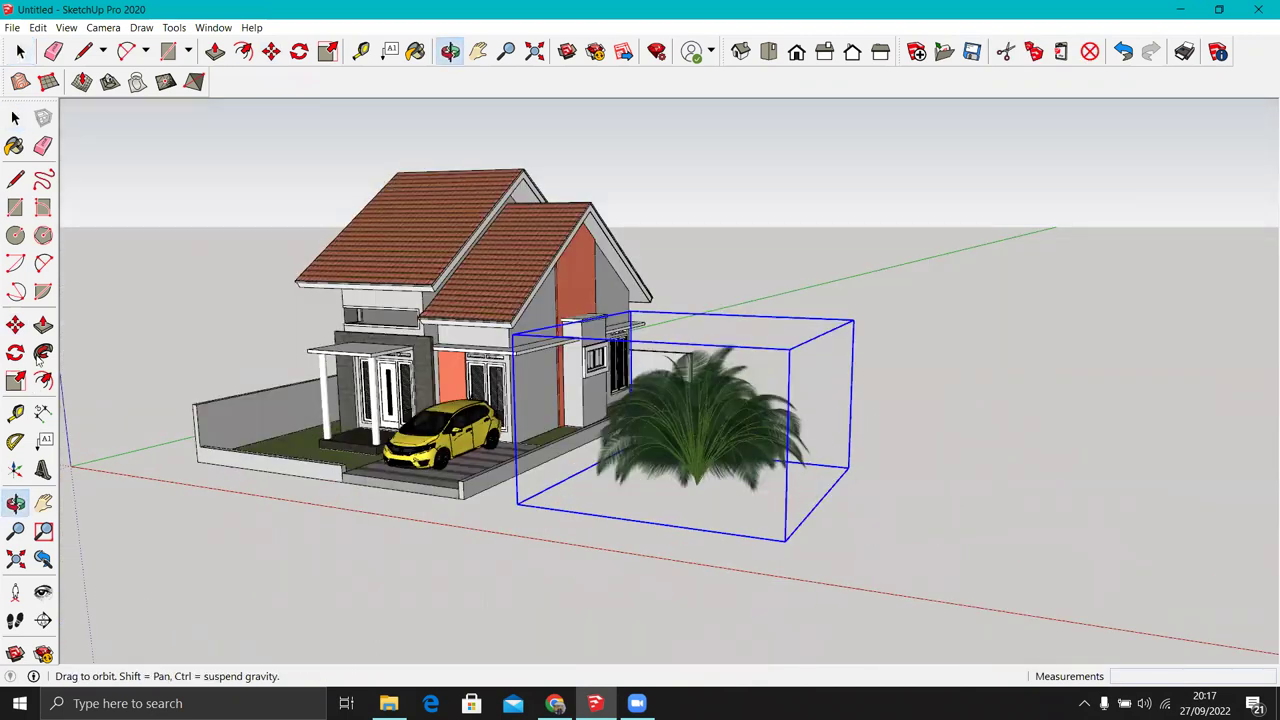
Step: Scale the palm down from a corner grip
click(15, 381)
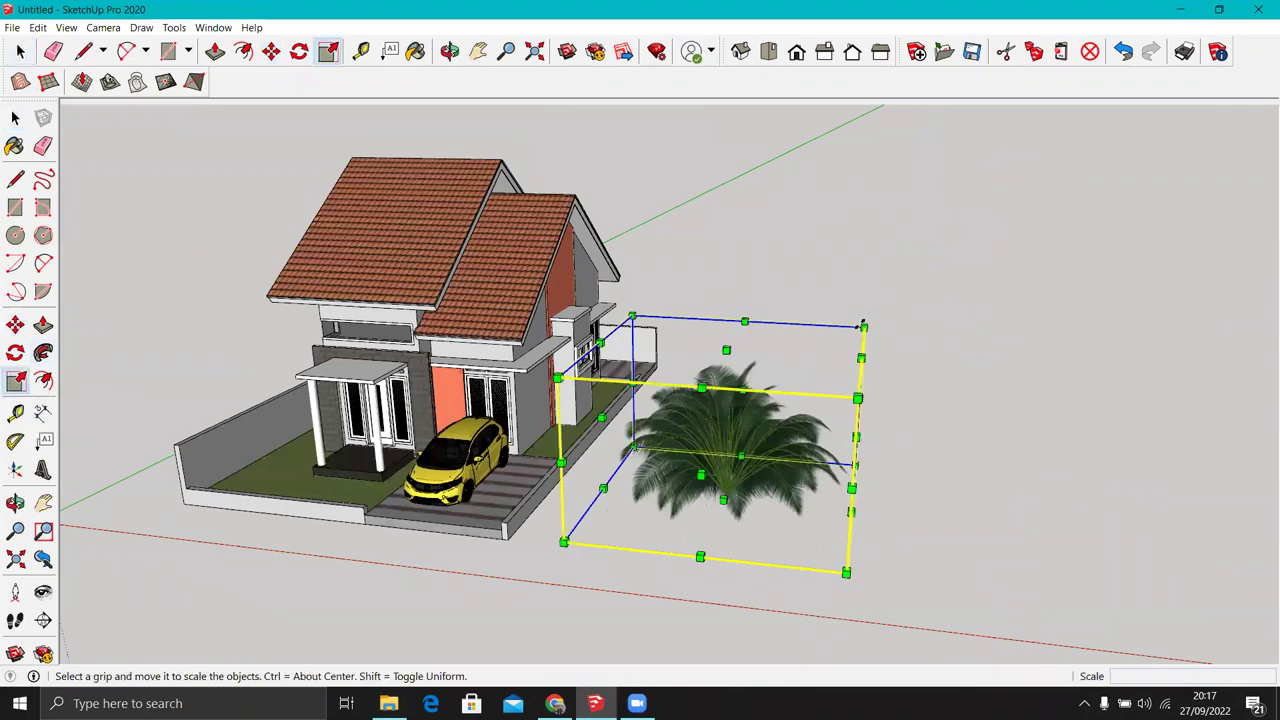
click(861, 329)
click(616, 443)
scroll(612, 525, up, 3)
mouse_move(612, 530)
middle_down()
mouse_move(606, 429)
mouse_move(606, 487)
middle_up()
key(s)
Step: Move the palm onto the grass strip beside the driveway
key(m)
click(592, 430)
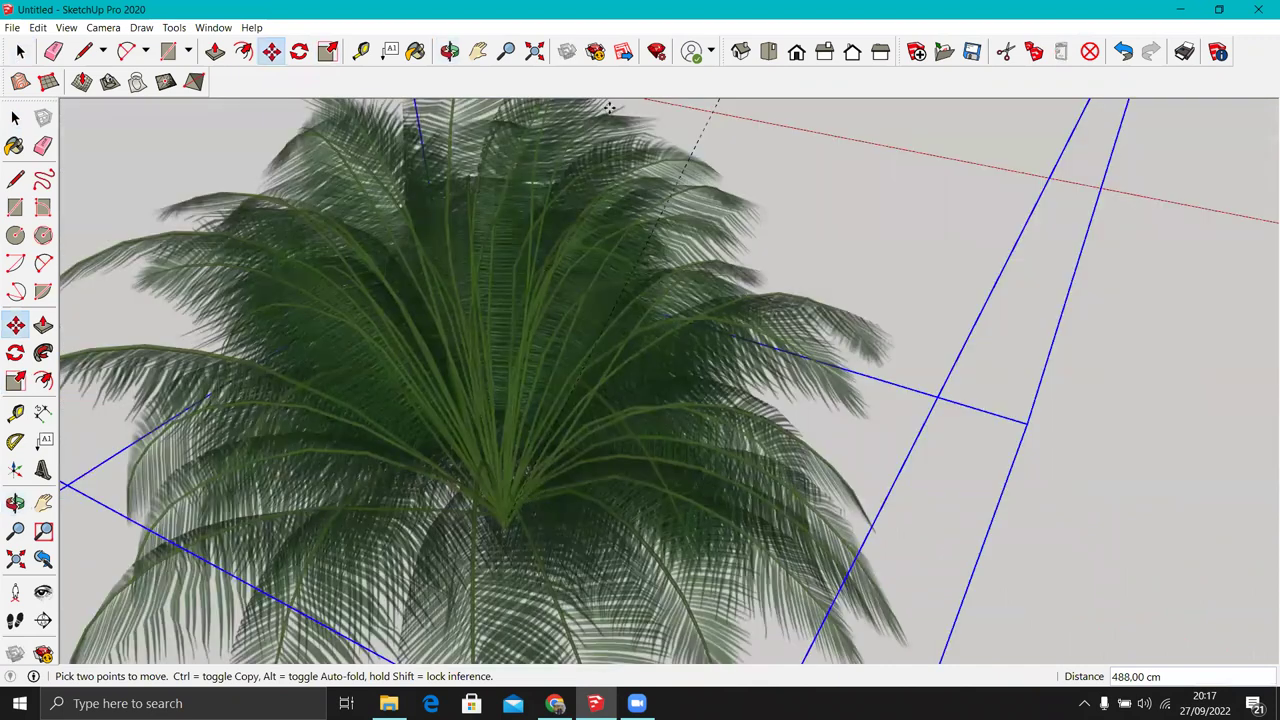
middle_drag(599, 165, 581, 158)
scroll(581, 158, up, 3)
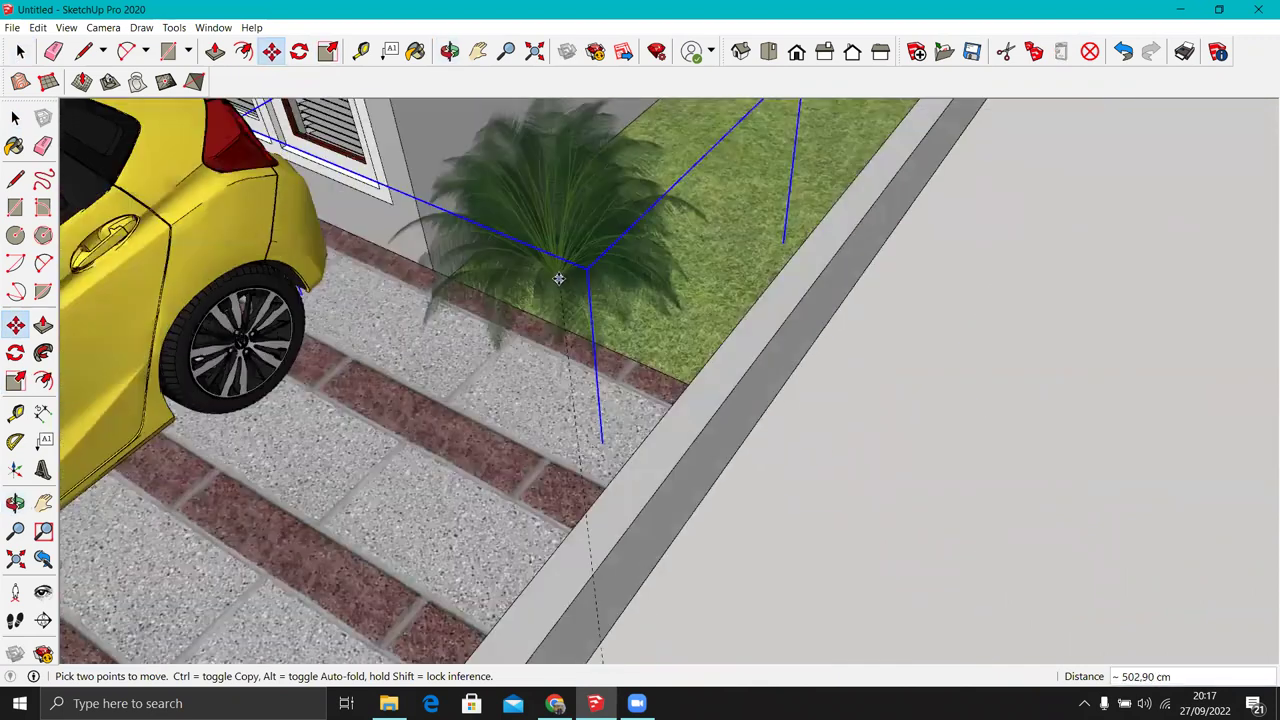
scroll(556, 283, up, 2)
click(558, 279)
Step: Shrink the palm further to a small shrub size
key(s)
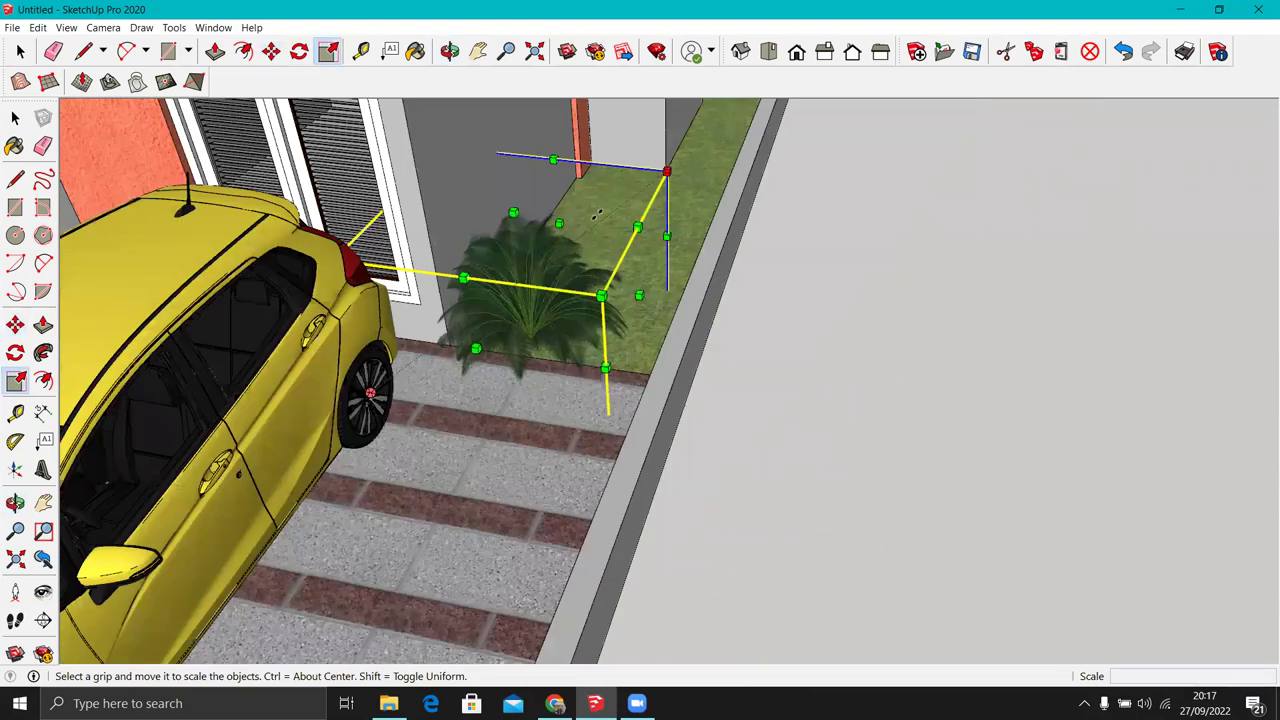
drag(597, 213, 576, 236)
middle_drag(576, 236, 768, 394)
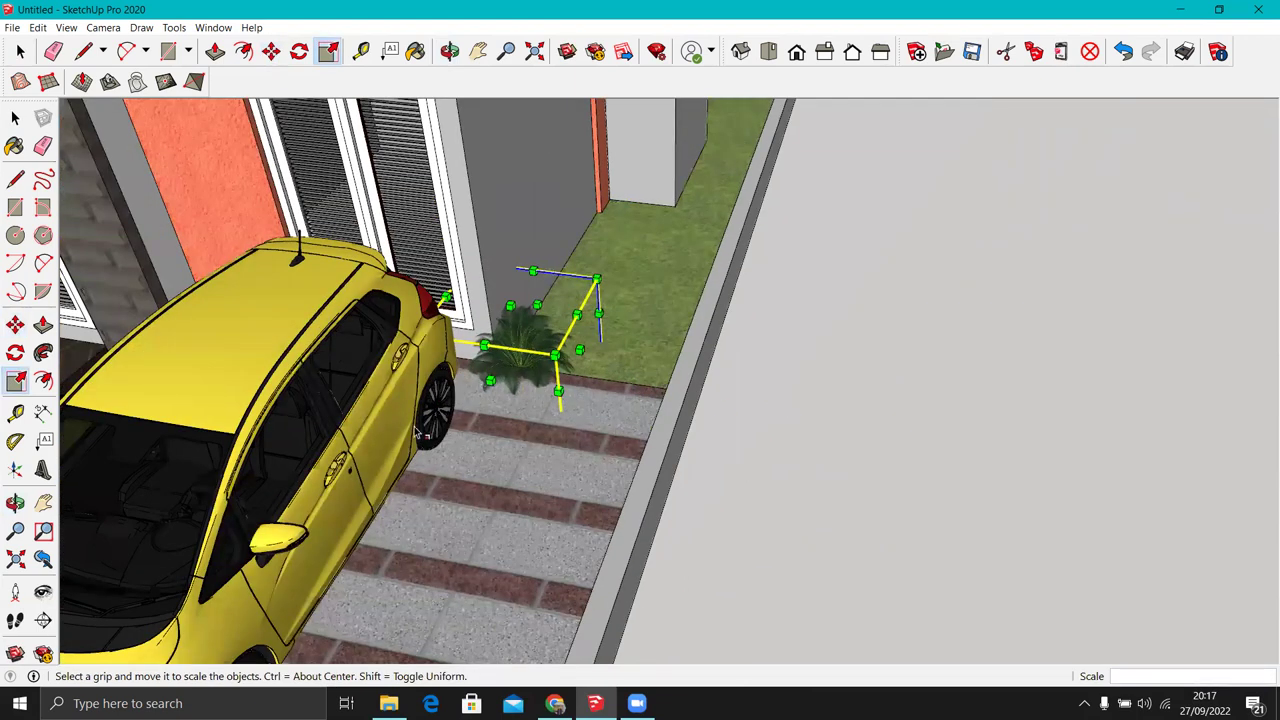
middle_drag(418, 432, 744, 377)
Step: Copy the small palm three more times along the grass strip toward the wall
scroll(680, 392, up, 3)
key(m)
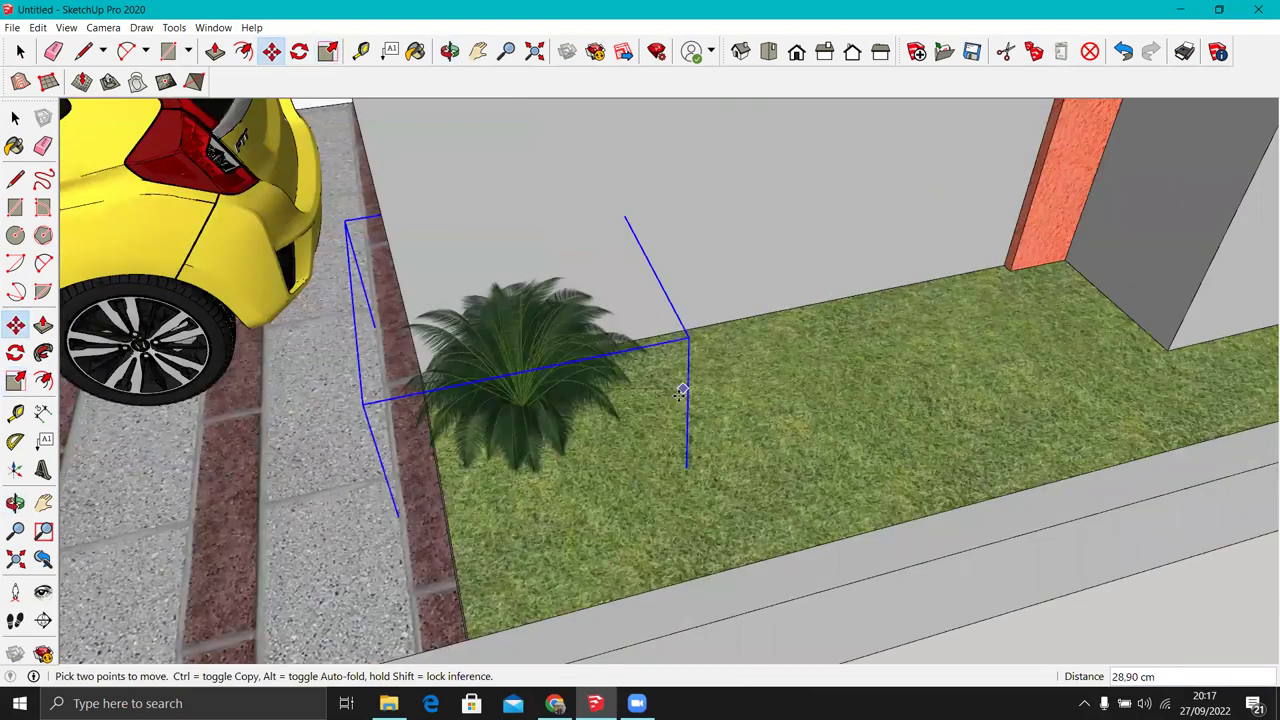
ctrl+click(572, 480)
click(786, 443)
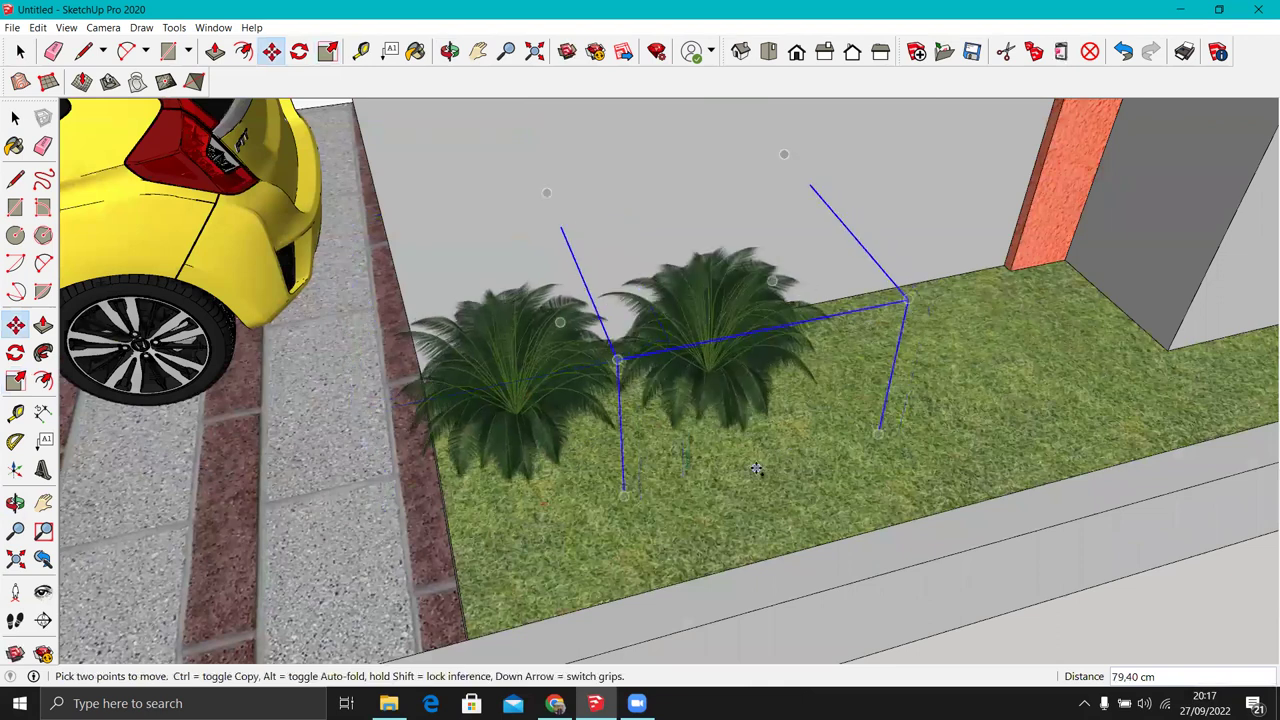
ctrl+click(757, 469)
click(945, 430)
ctrl+click(945, 430)
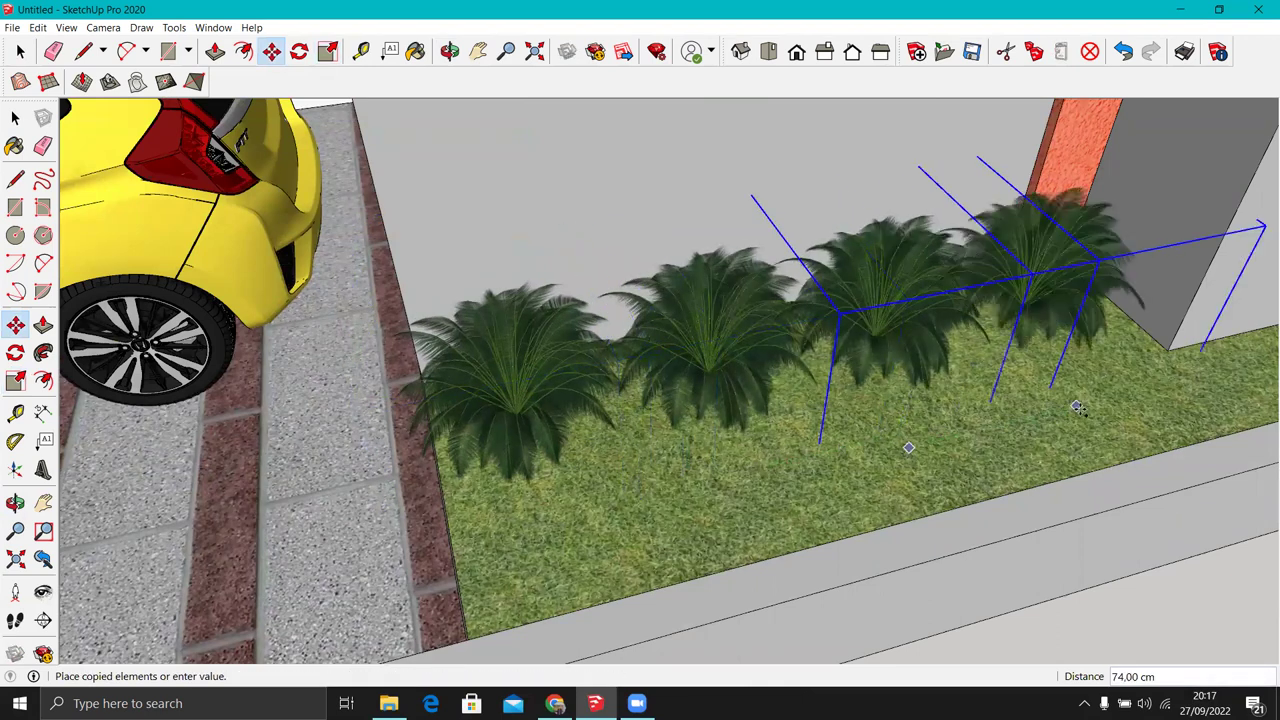
click(1077, 407)
Step: Copy a palm into the front-left wall corner and drag another plant model toward SketchUp
mouse_move(1016, 208)
middle_down()
mouse_move(1075, 204)
mouse_move(1023, 206)
mouse_move(925, 367)
mouse_move(822, 378)
middle_up()
scroll(812, 430, up, 4)
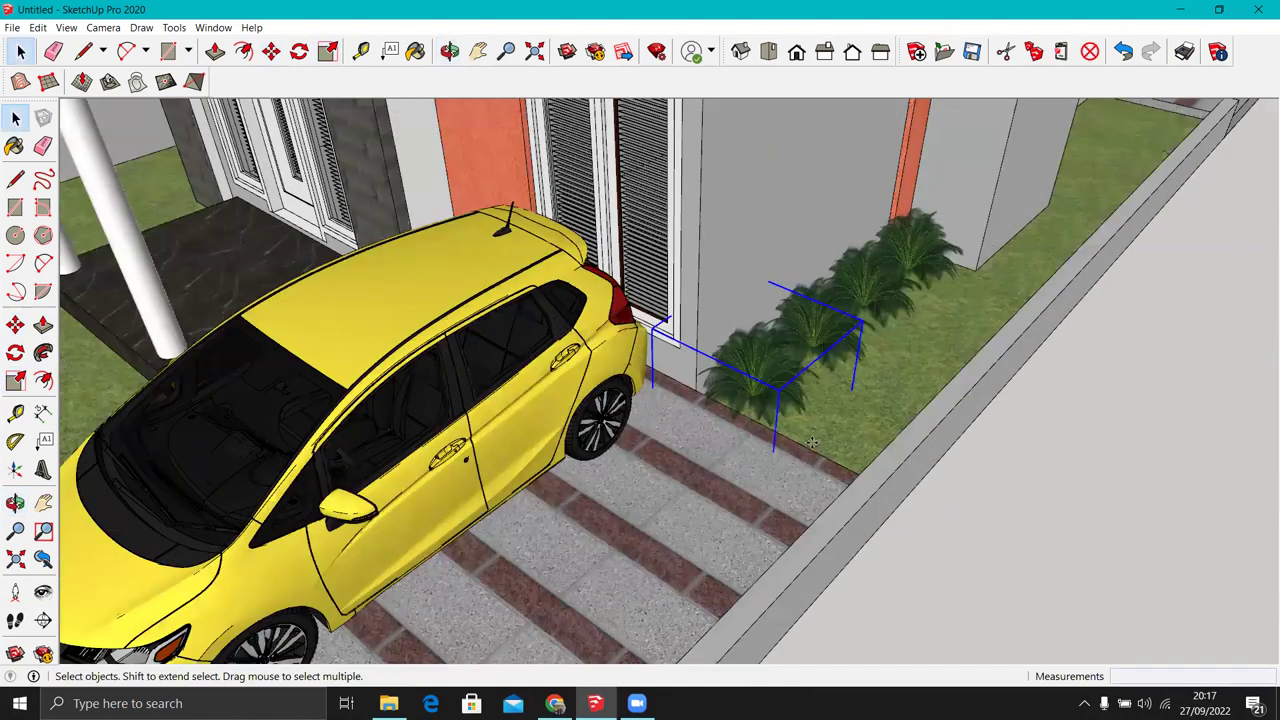
key(m)
key(ctrl)
click(808, 444)
scroll(808, 444, down, 3)
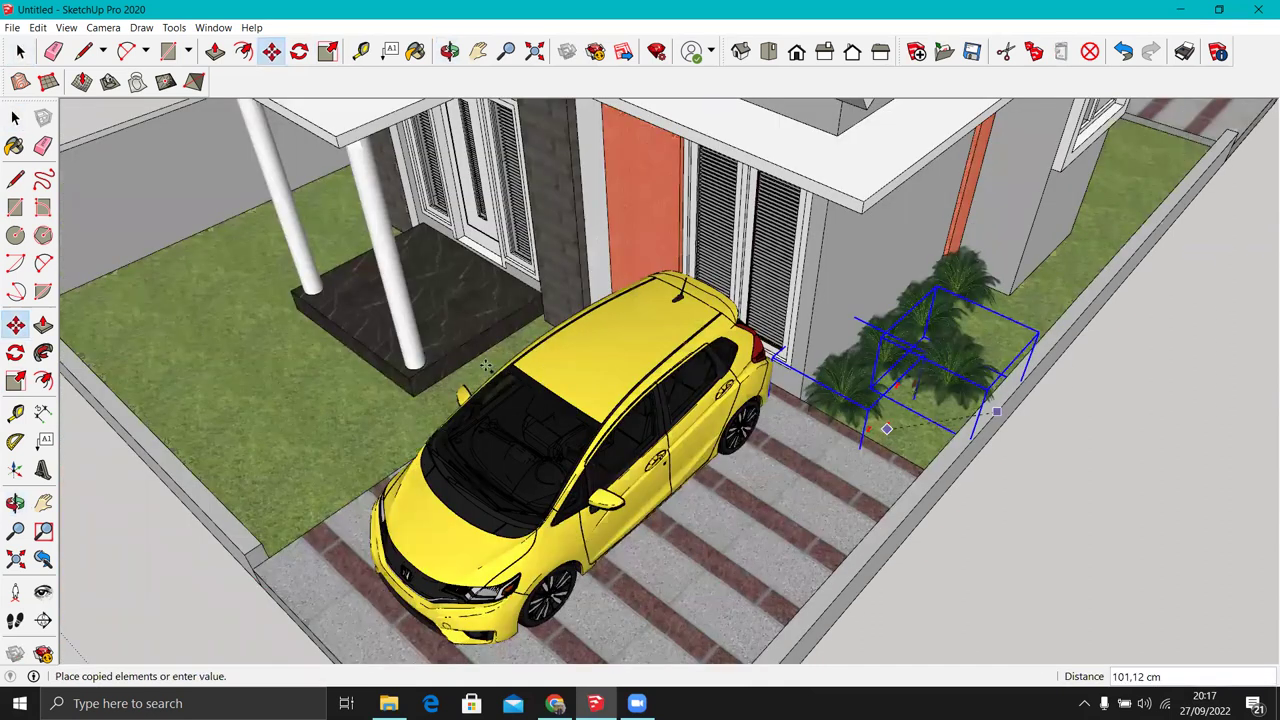
scroll(495, 361, up, 3)
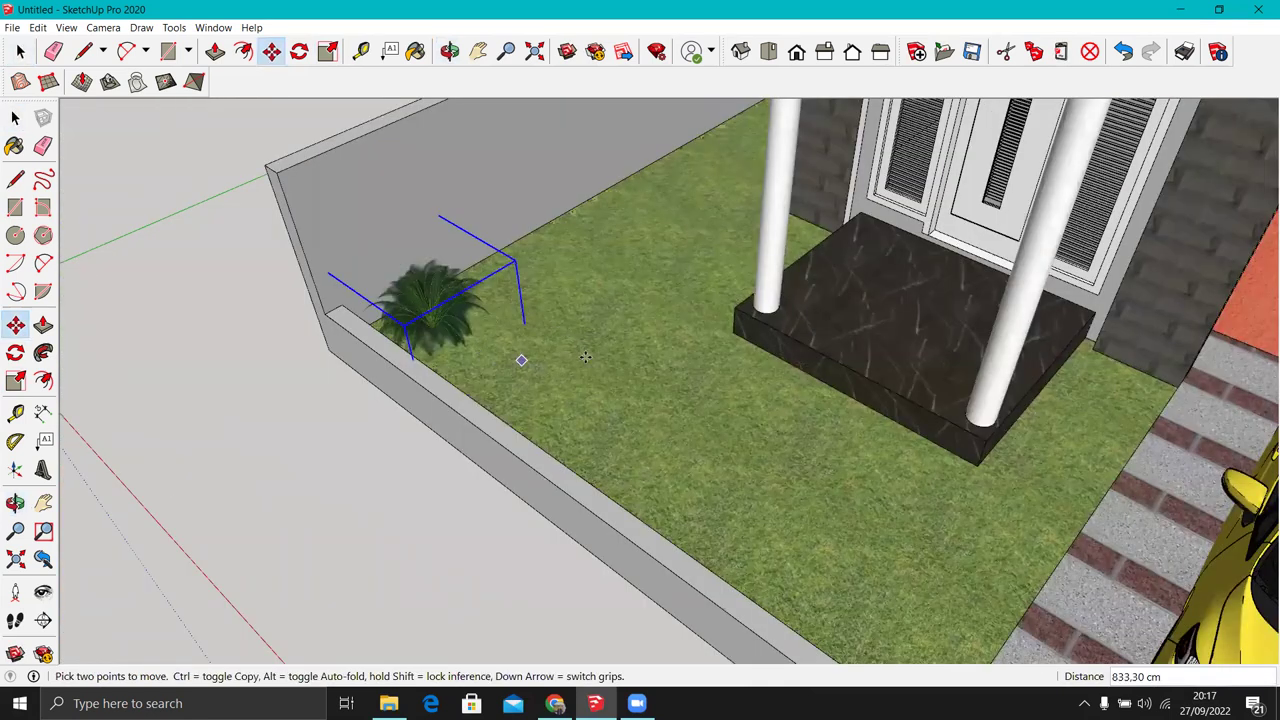
click(560, 388)
key(space)
scroll(559, 433, down, 3)
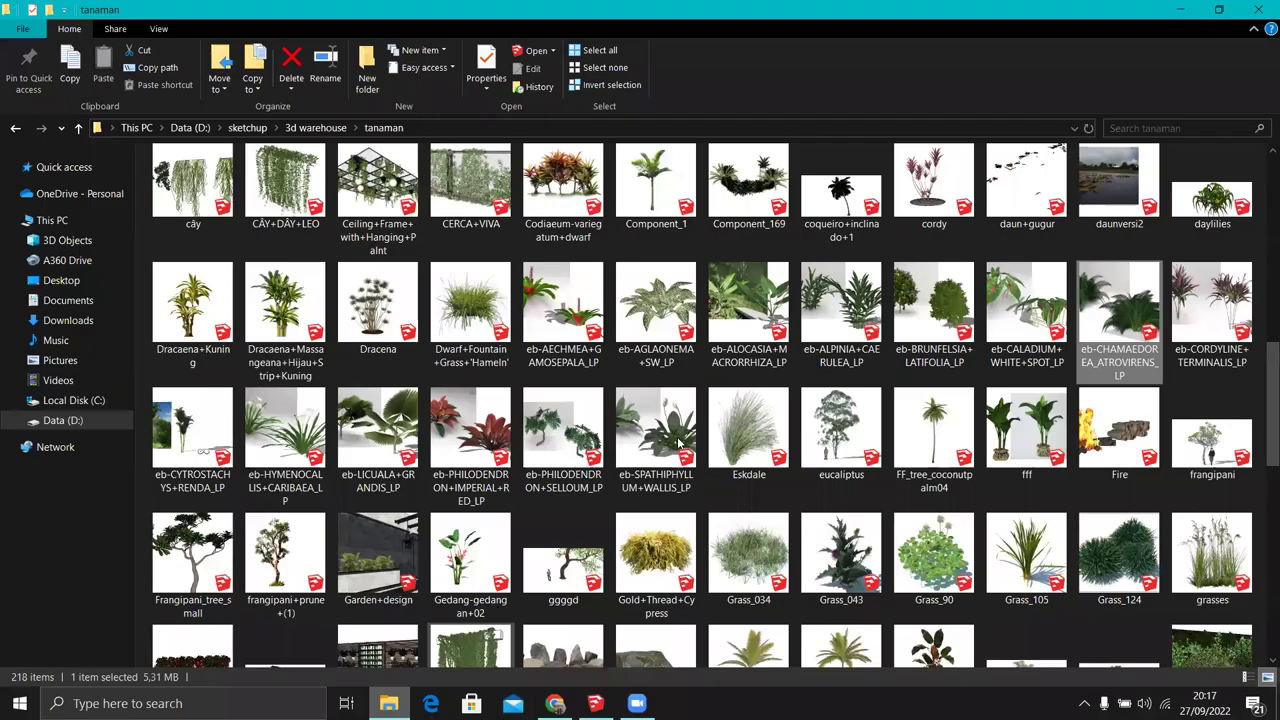
drag(181, 465, 598, 700)
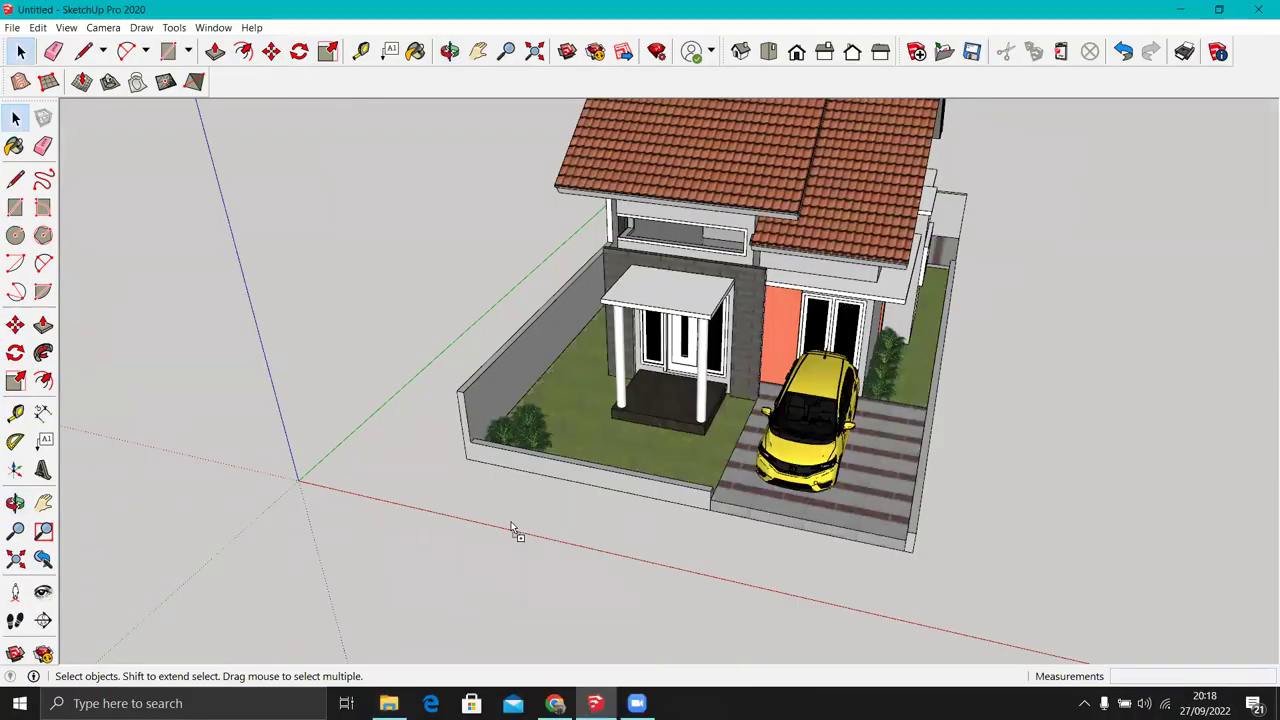
Step: Place the new palm and delete its forest background image inside the component
drag(600, 690, 549, 537)
click(527, 522)
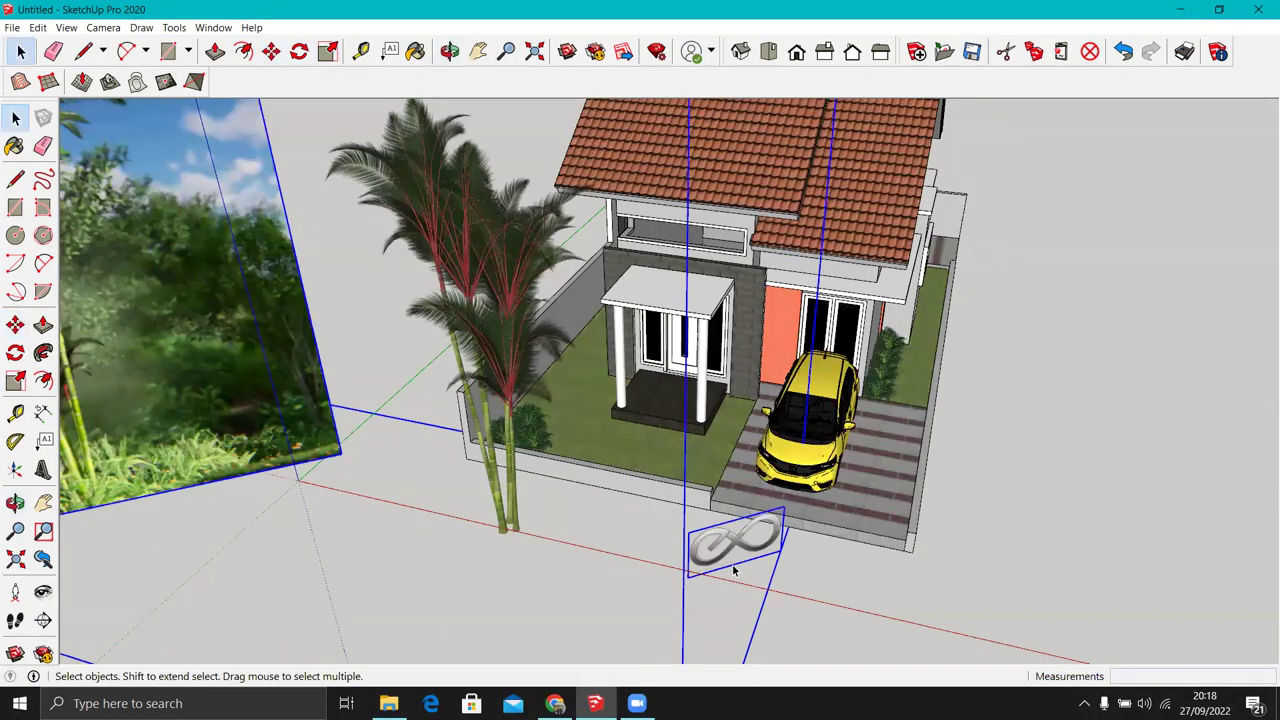
double_click(204, 395)
click(204, 395)
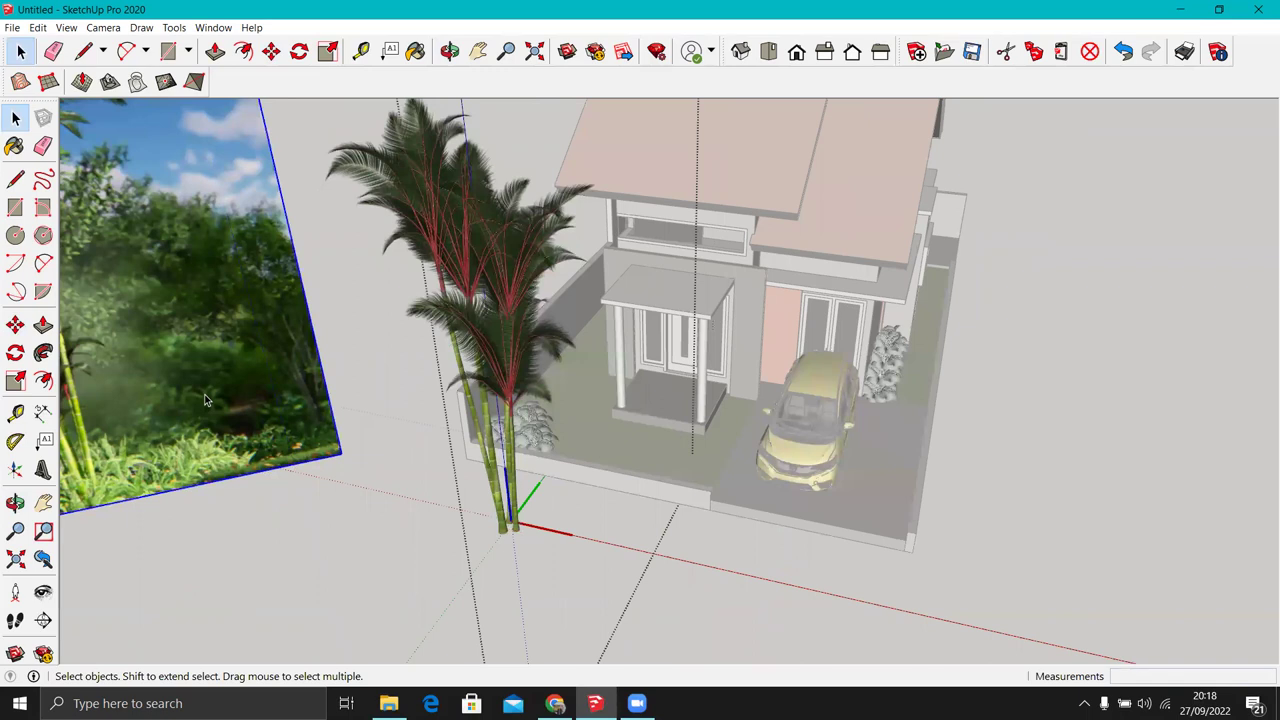
key(Delete)
scroll(389, 393, down, 2)
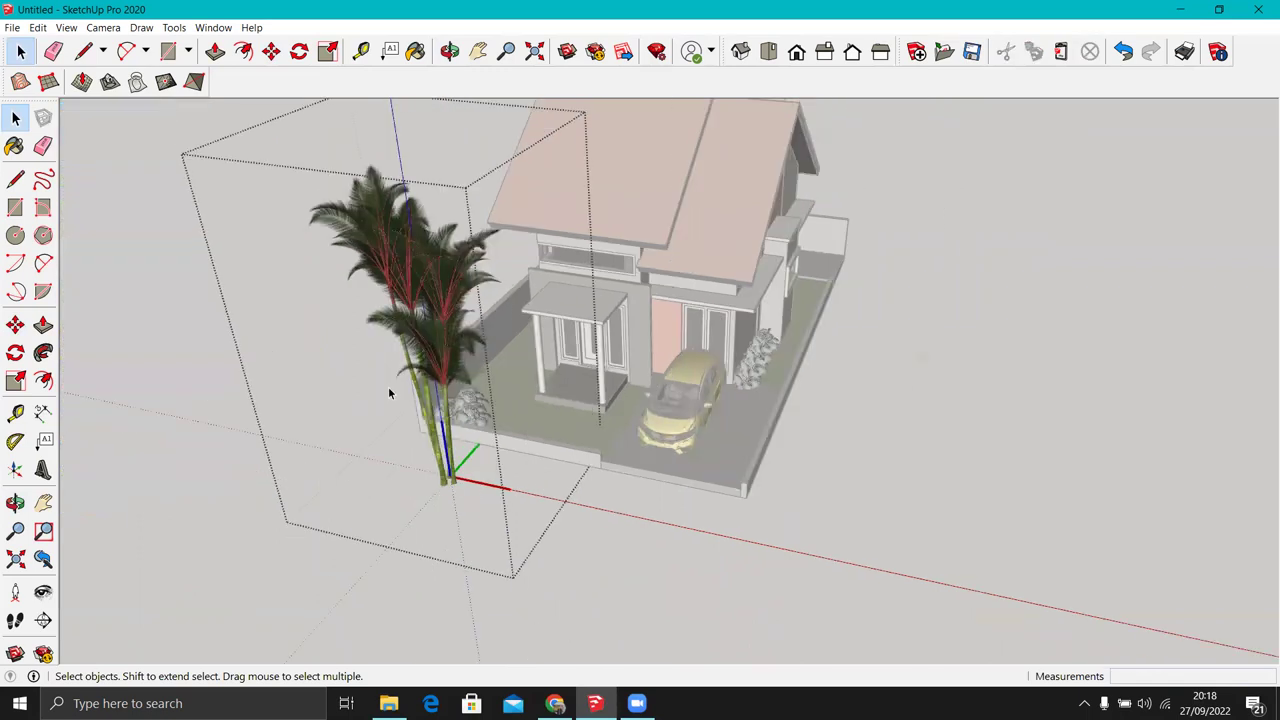
click(458, 500)
Step: Move the palm into the front garden bed and look down on the house
click(460, 480)
scroll(460, 480, up, 1)
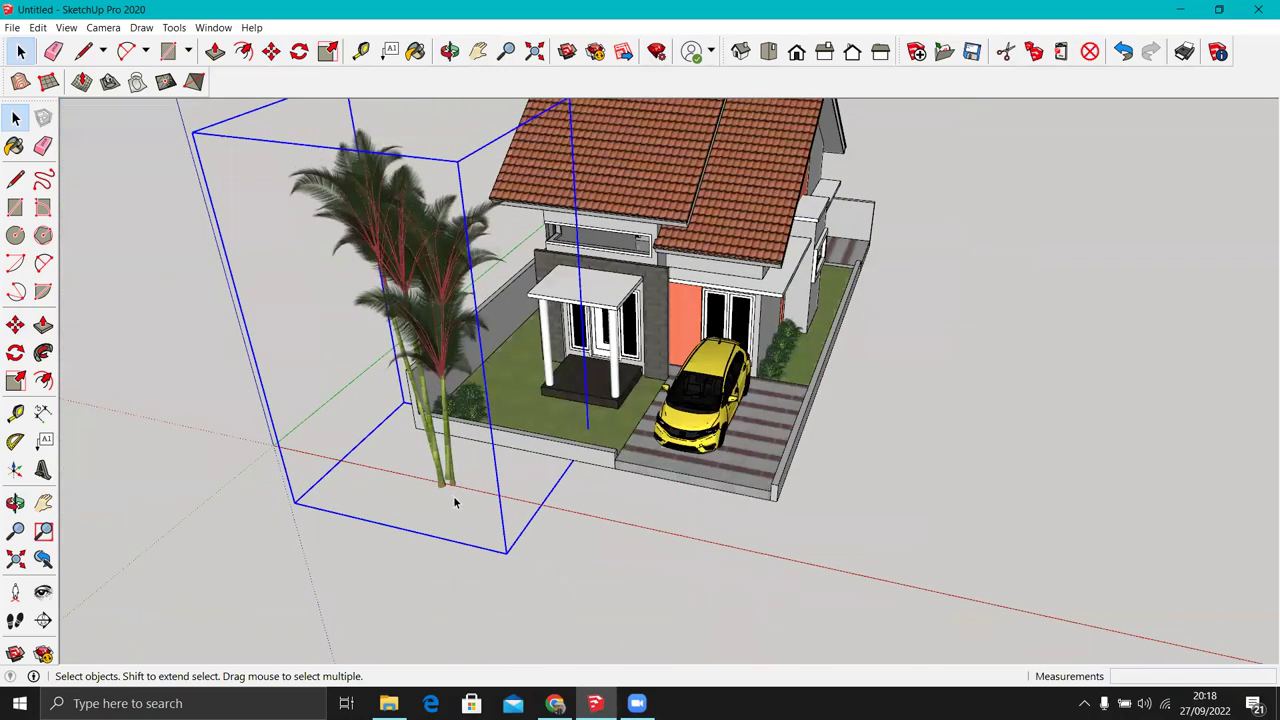
key(m)
scroll(452, 485, up, 3)
click(563, 420)
scroll(514, 329, up, 2)
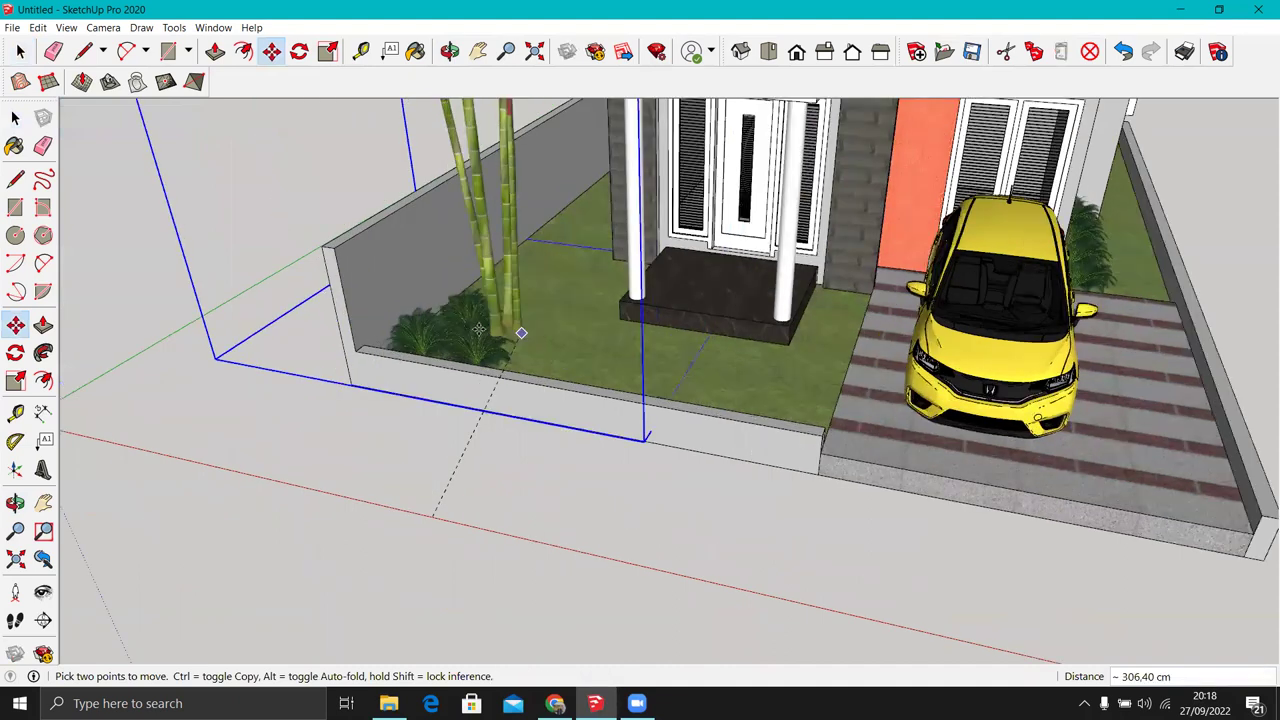
scroll(650, 420, down, 2)
middle_drag(656, 375, 663, 130)
scroll(698, 147, down, 2)
Step: Shrink the palm from its corner and check it from a frontal view
key(s)
drag(677, 152, 572, 302)
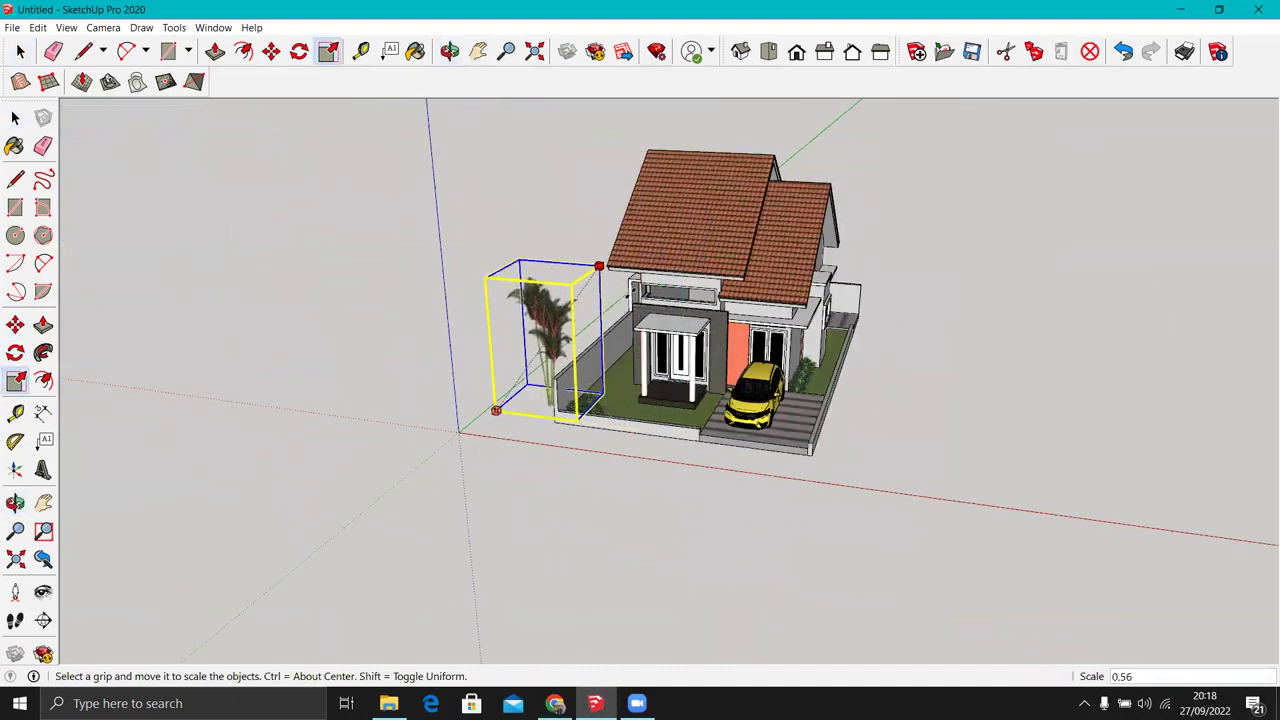
key(m)
scroll(540, 400, up, 3)
mouse_move(540, 396)
middle_down()
mouse_move(657, 466)
mouse_move(686, 437)
middle_up()
scroll(513, 388, up, 3)
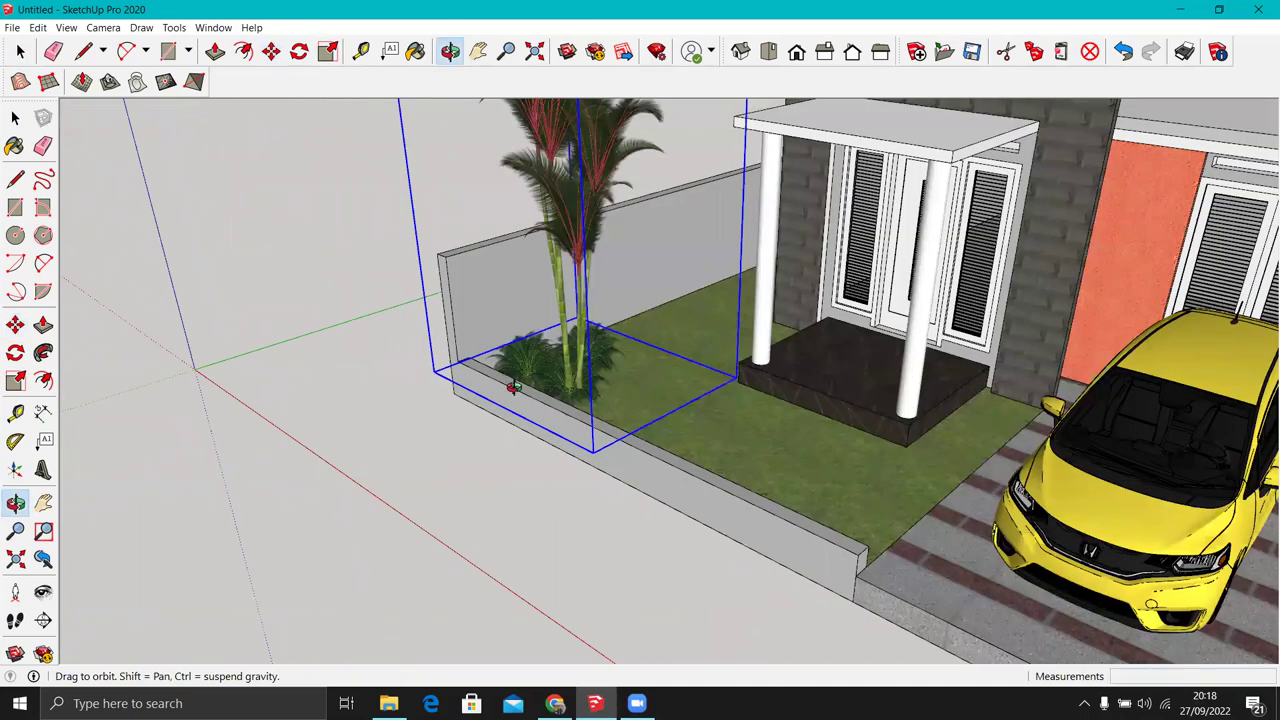
mouse_move(685, 443)
middle_down()
mouse_move(830, 383)
mouse_move(762, 402)
middle_up()
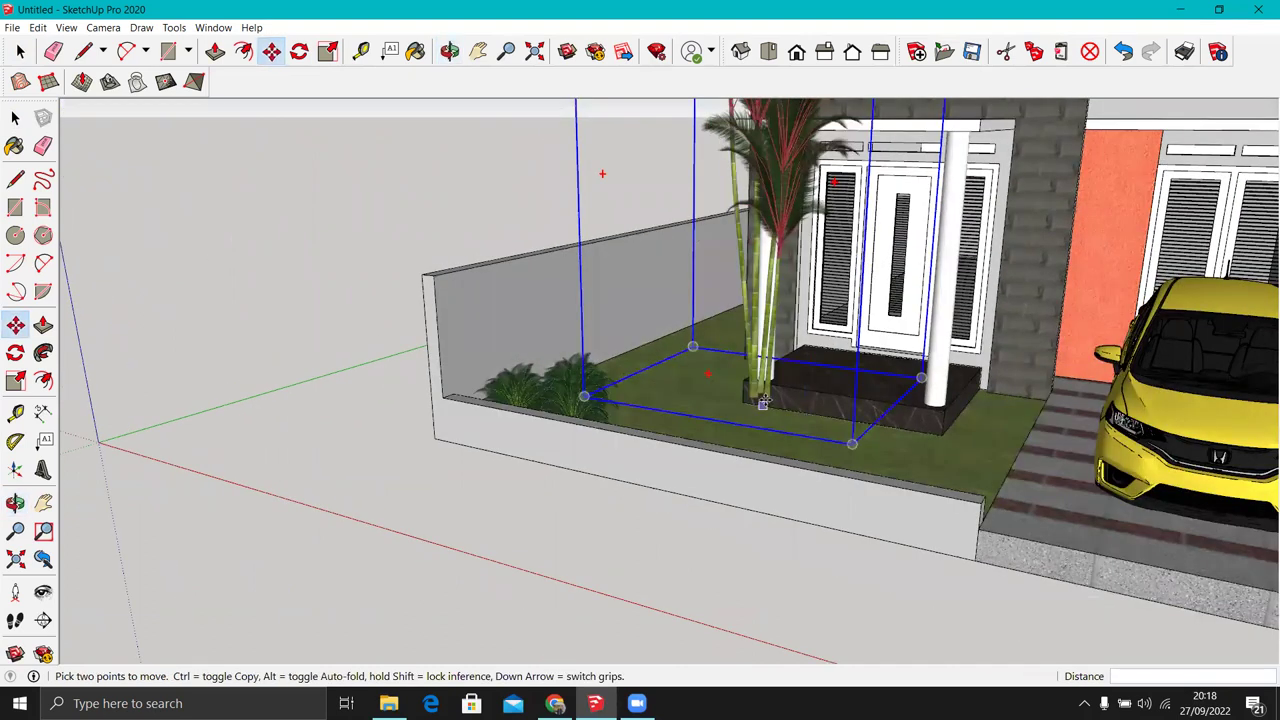
Step: Reposition the palm tree in the front-left lawn and orbit around the porch to check it
click(762, 402)
scroll(665, 410, up, 3)
scroll(652, 455, up, 5)
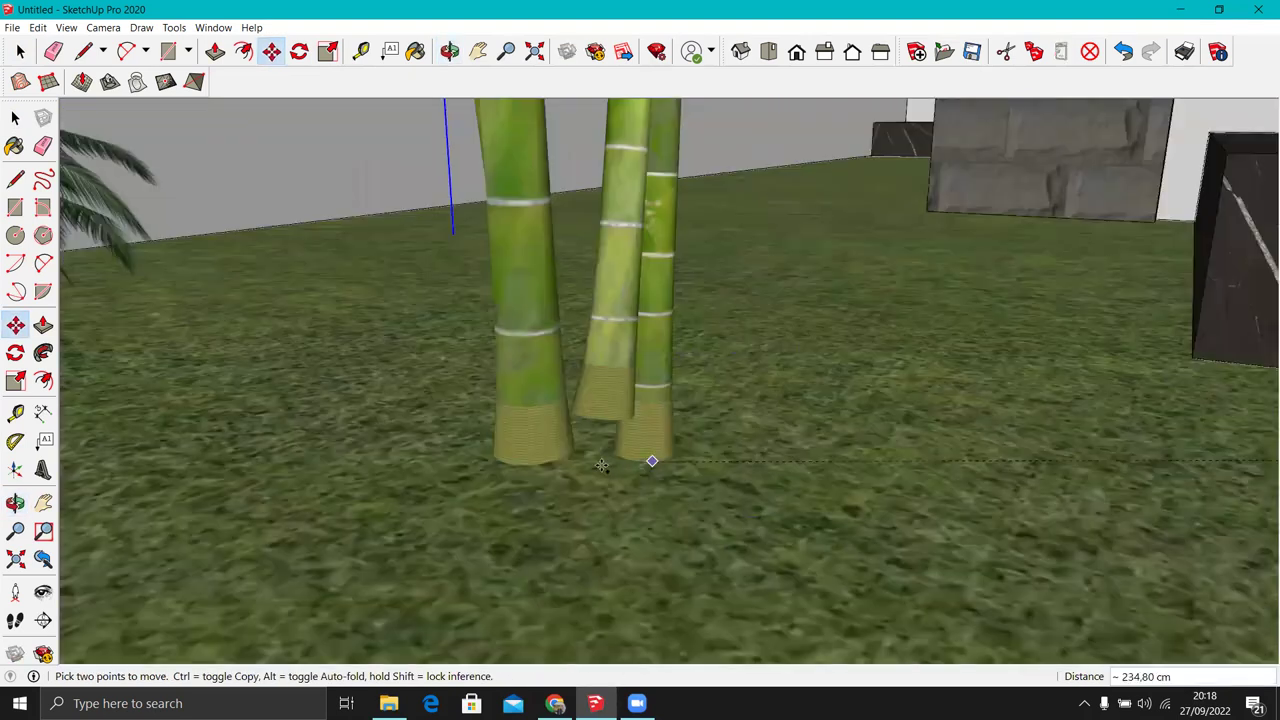
click(688, 470)
scroll(692, 433, down, 5)
middle_drag(775, 578, 907, 523)
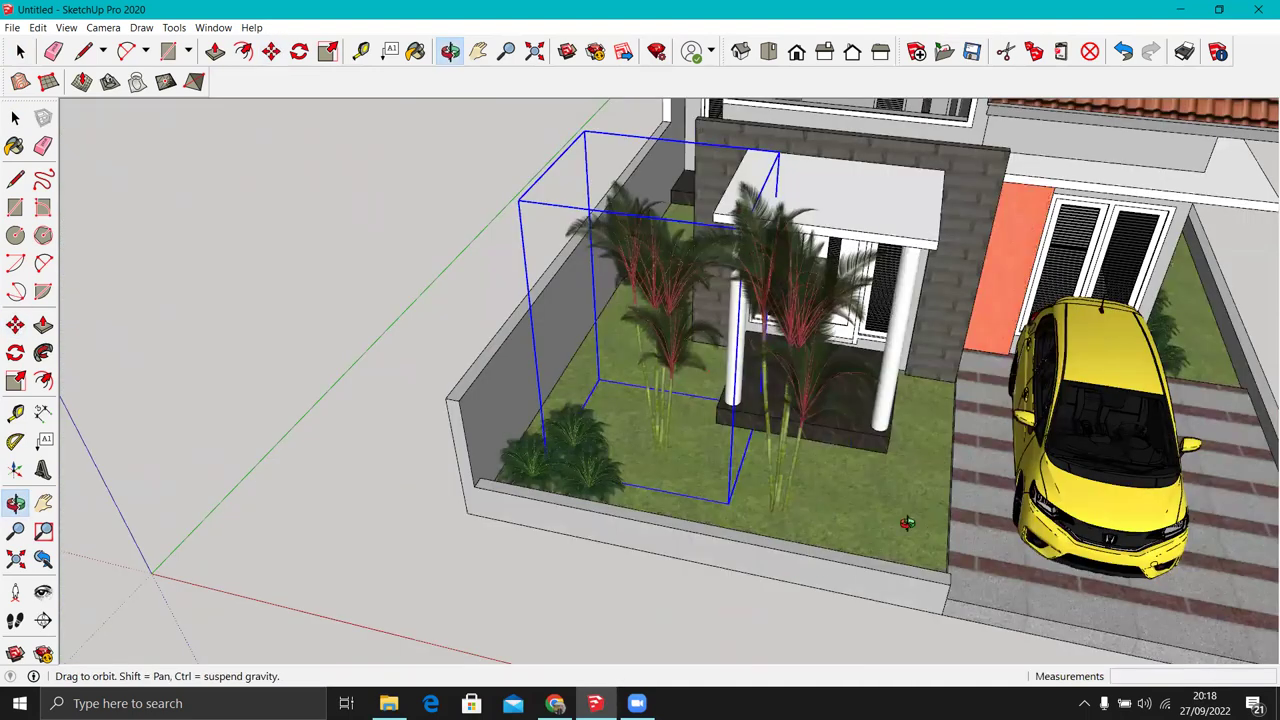
middle_drag(871, 312, 798, 331)
middle_drag(695, 333, 677, 523)
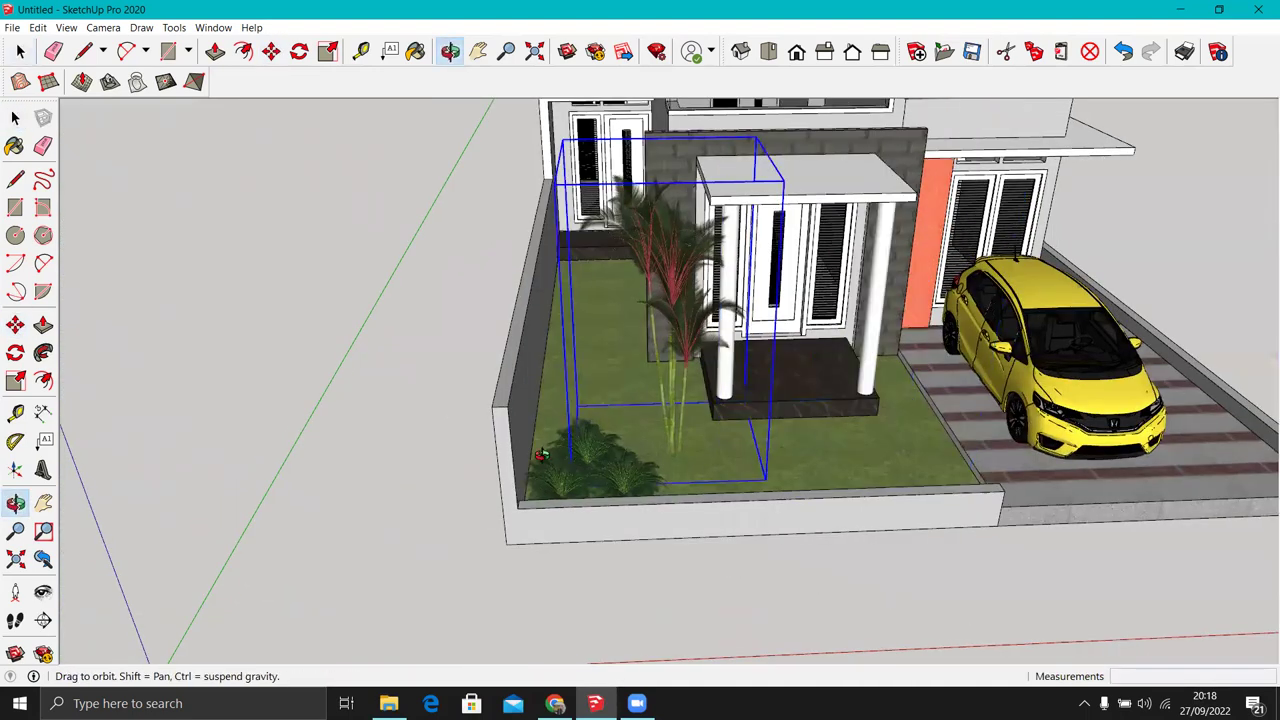
key(m)
middle_drag(565, 518, 633, 255)
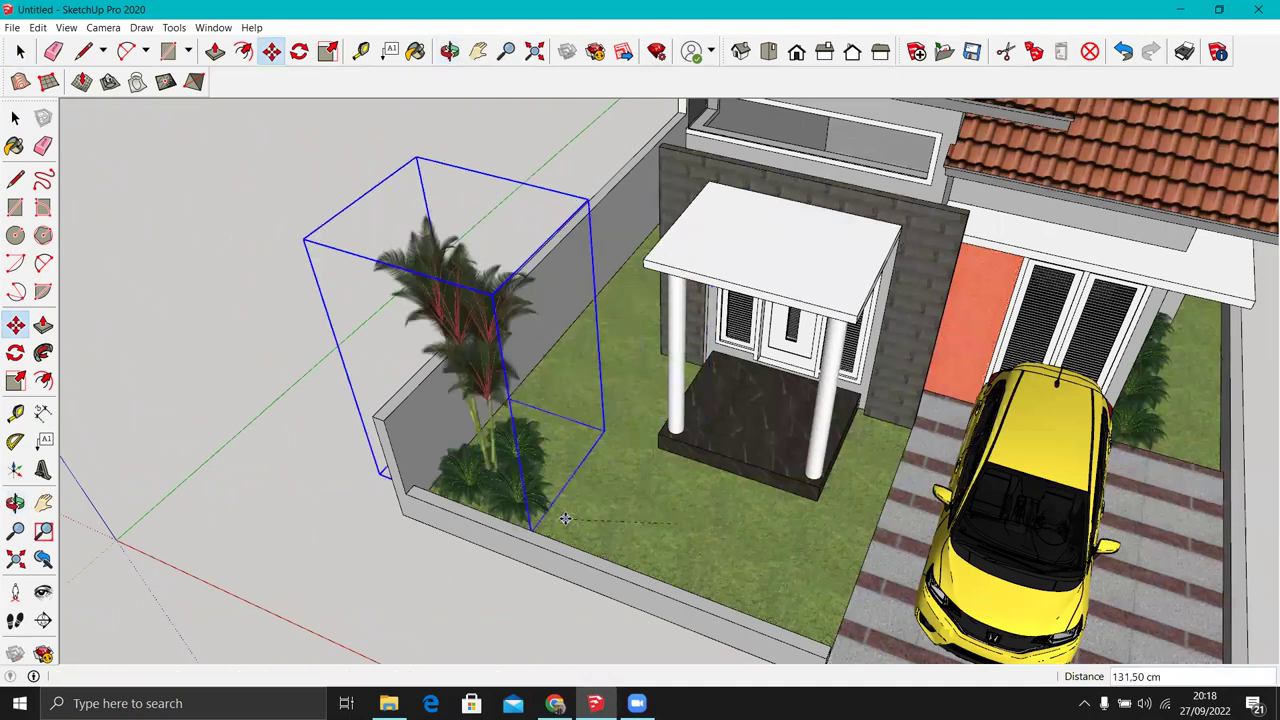
scroll(500, 430, down, 5)
middle_drag(480, 400, 540, 310)
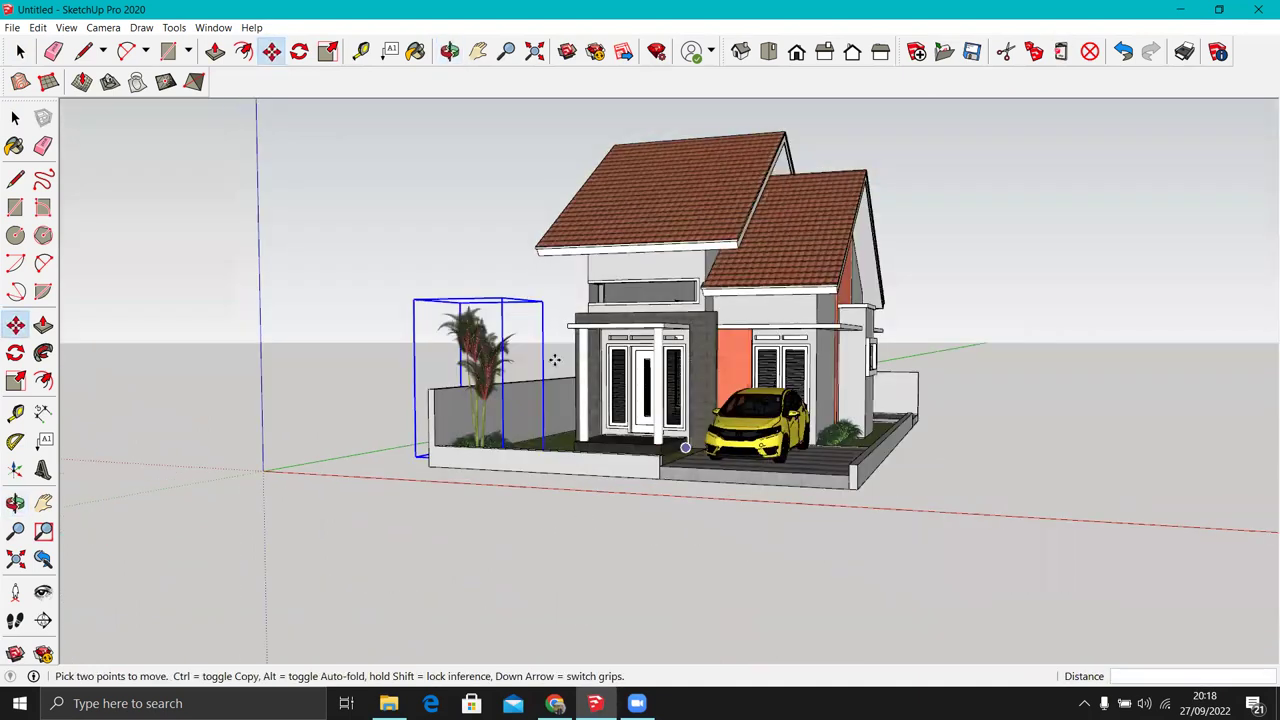
Step: Enlarge the palm tree 1.22 times and orbit out to a side view
key(s)
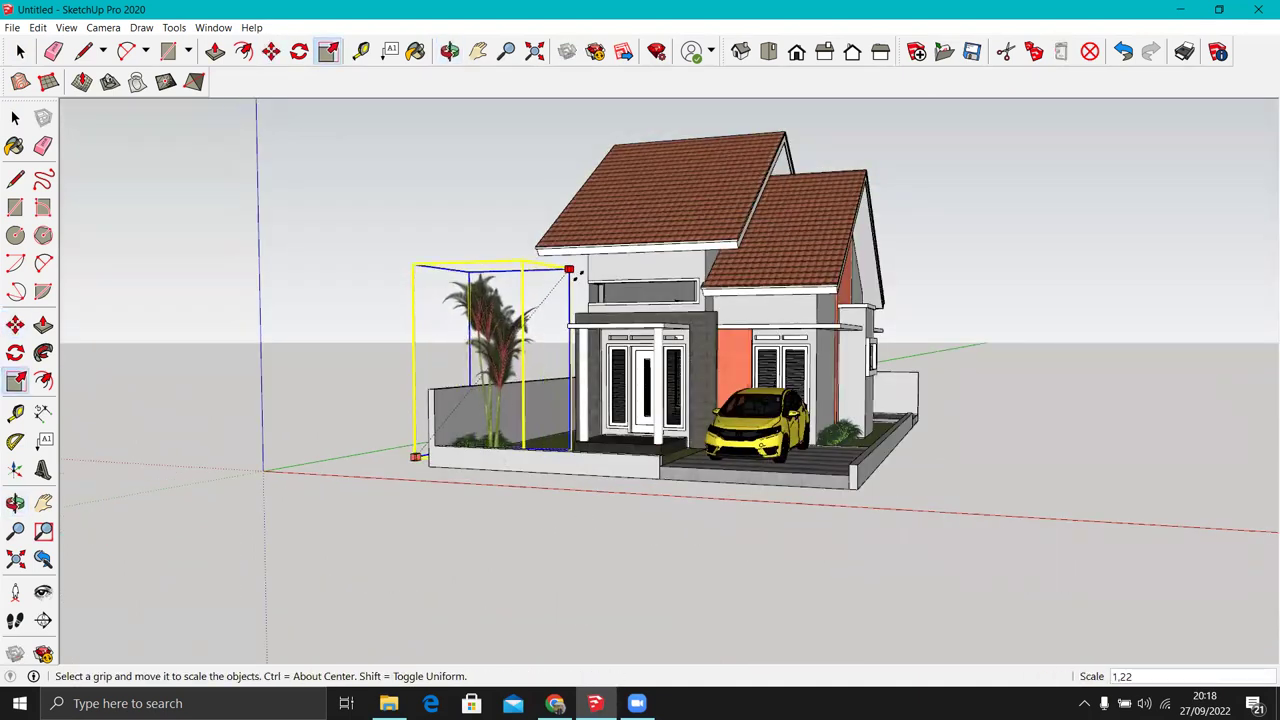
middle_drag(514, 577, 530, 495)
scroll(528, 494, up, 4)
key(m)
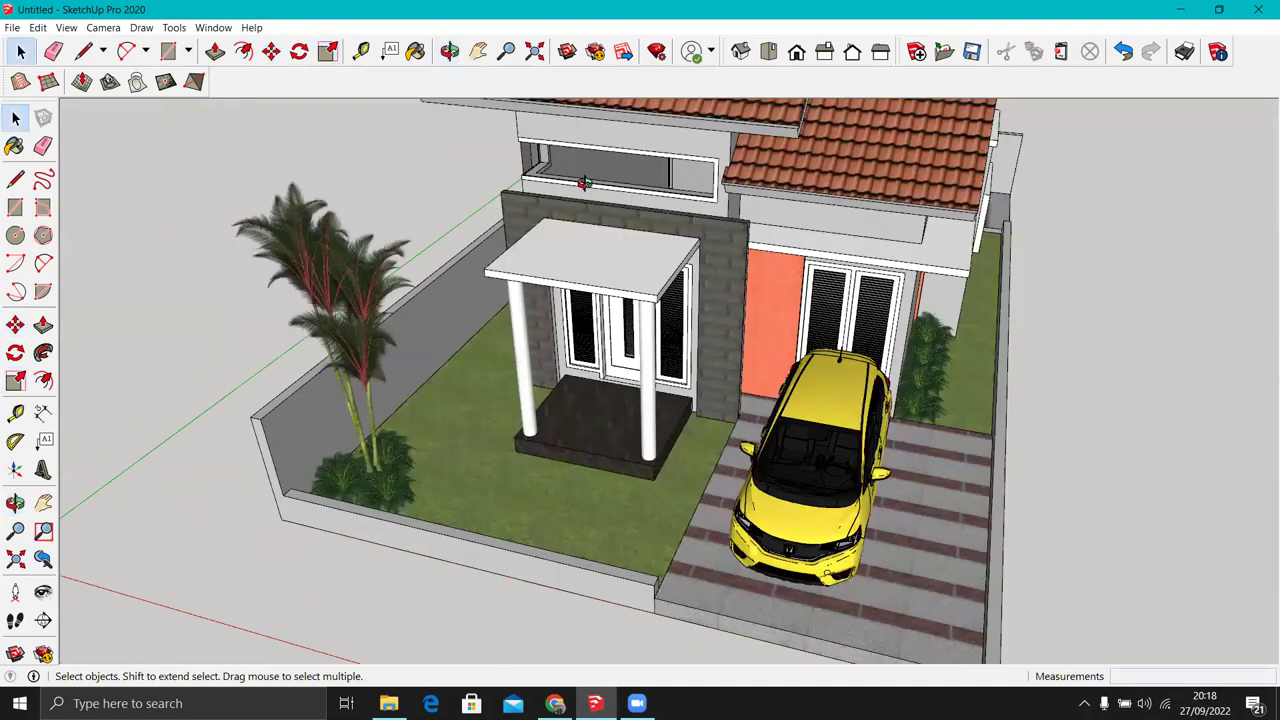
scroll(585, 183, down, 5)
middle_drag(452, 340, 528, 568)
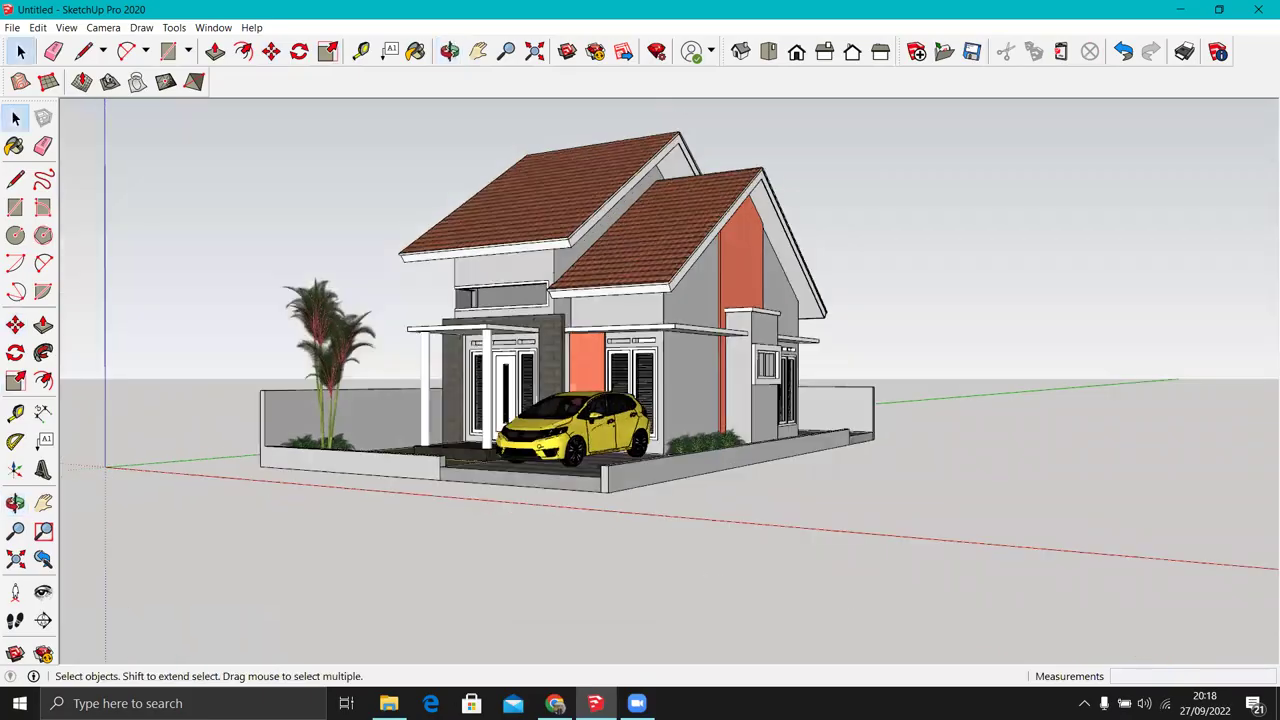
Step: Drag the red Cordyline component from Explorer into the garden strip right of the driveway
mouse_move(1205, 318)
mouse_down()
mouse_move(607, 632)
mouse_move(460, 497)
mouse_up()
drag(458, 555, 530, 585)
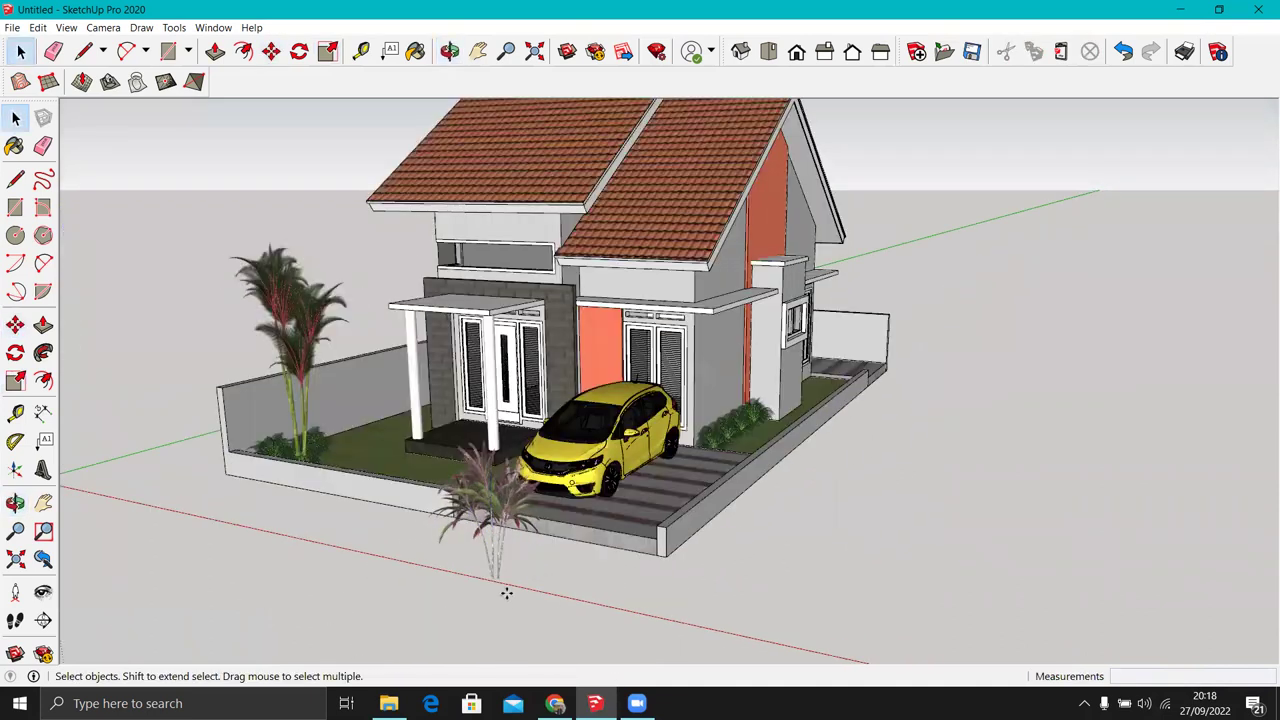
key(m)
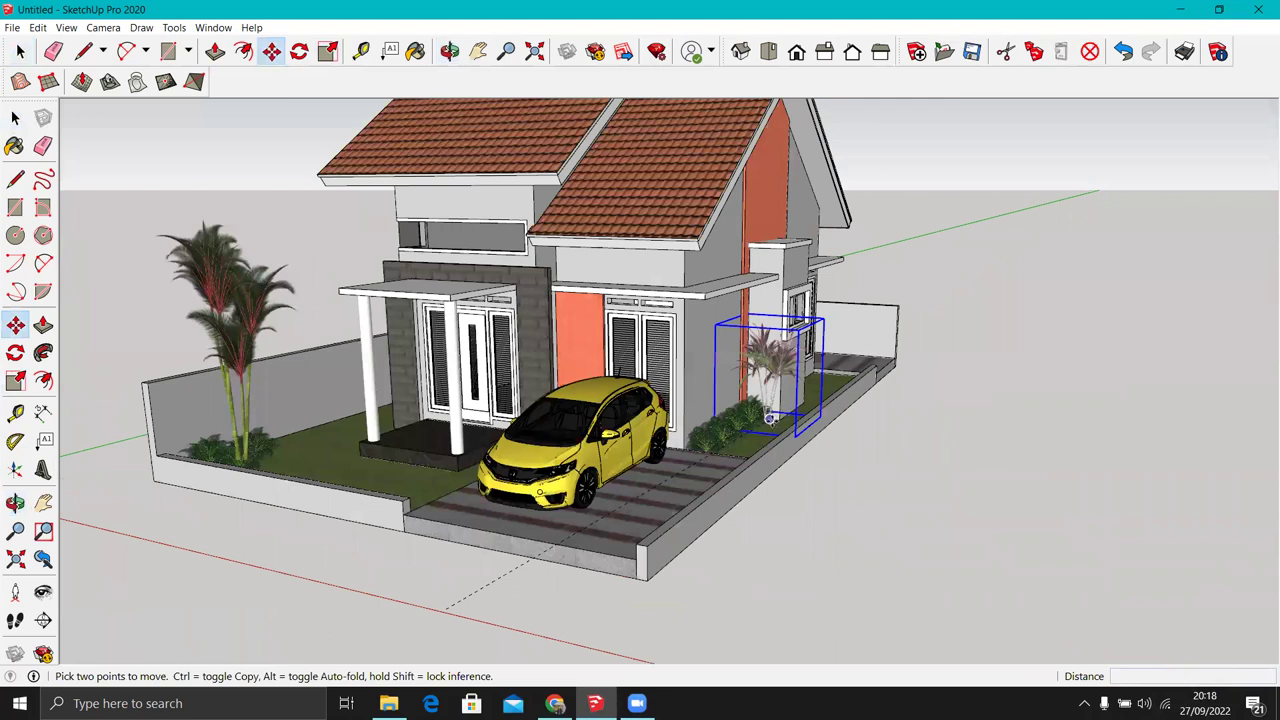
scroll(753, 445, up, 3)
Step: Roughly resize the cordyline by its corner handle
key(s)
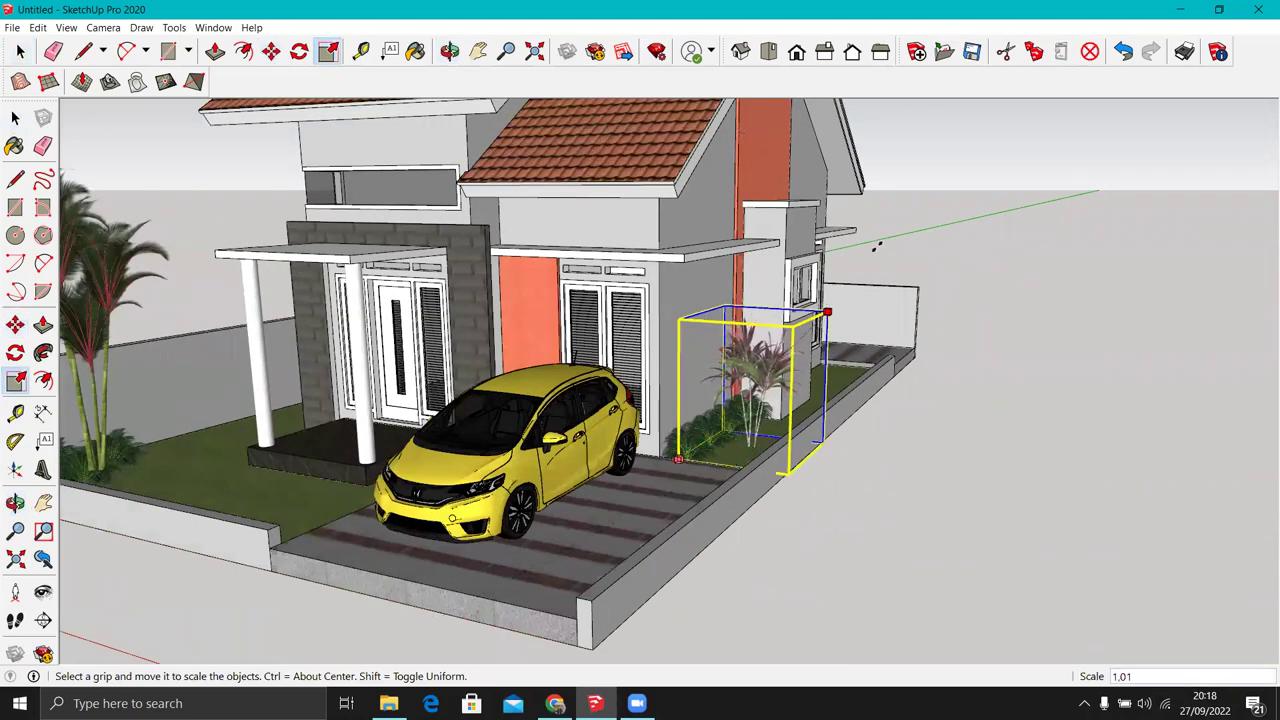
click(825, 313)
click(946, 194)
key(o)
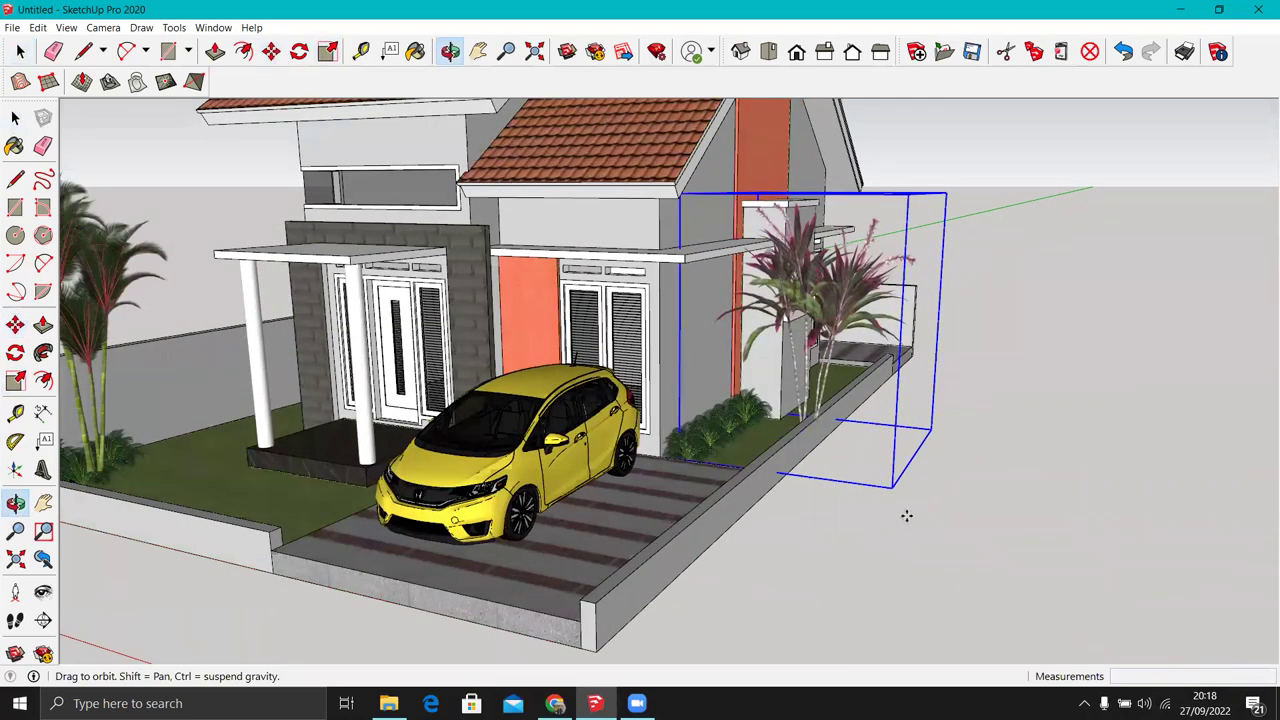
drag(906, 516, 889, 538)
Step: Bring the view in closer around the plant and reselect the cordyline
key(m)
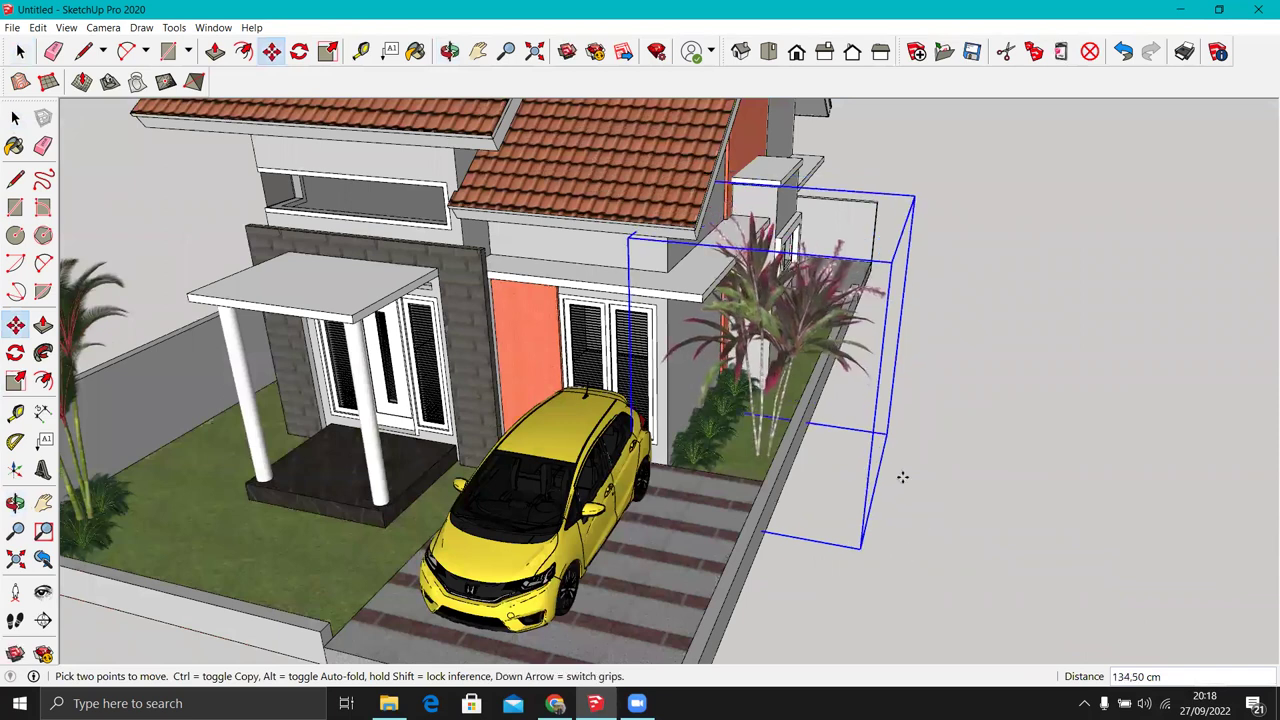
key(o)
drag(903, 477, 837, 375)
scroll(998, 485, down, 5)
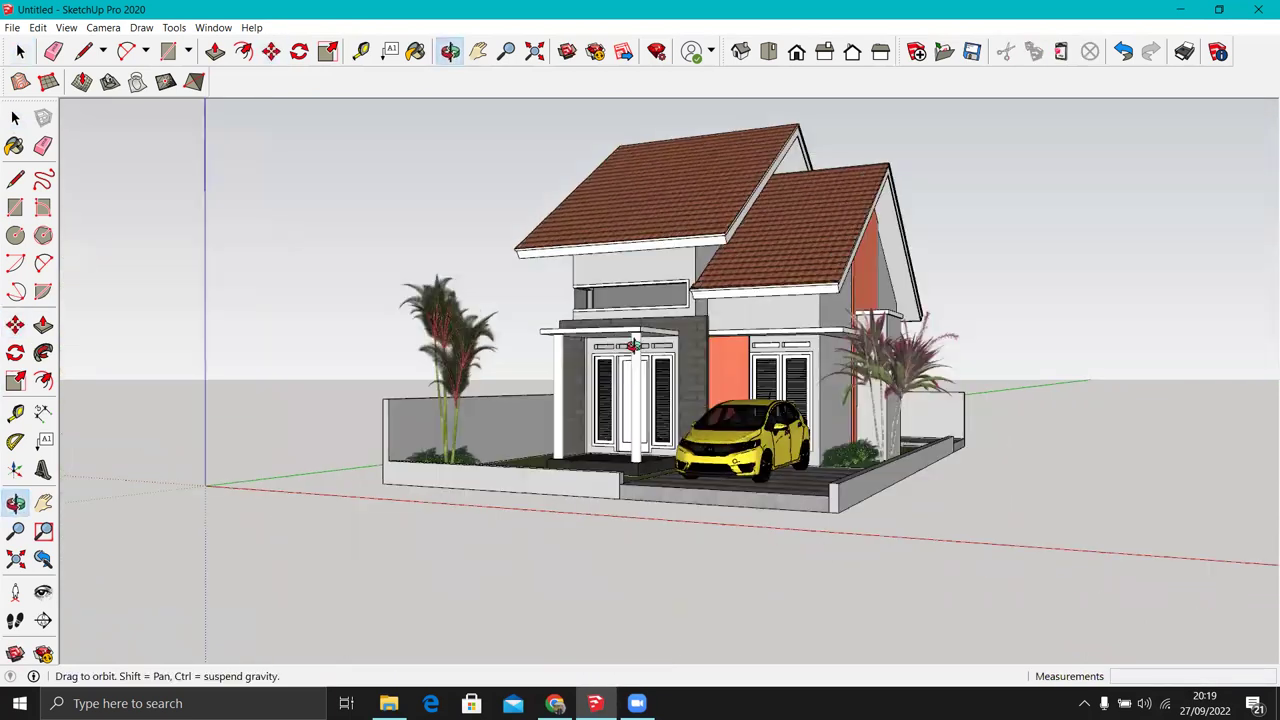
scroll(600, 378, up, 3)
key(space)
click(843, 369)
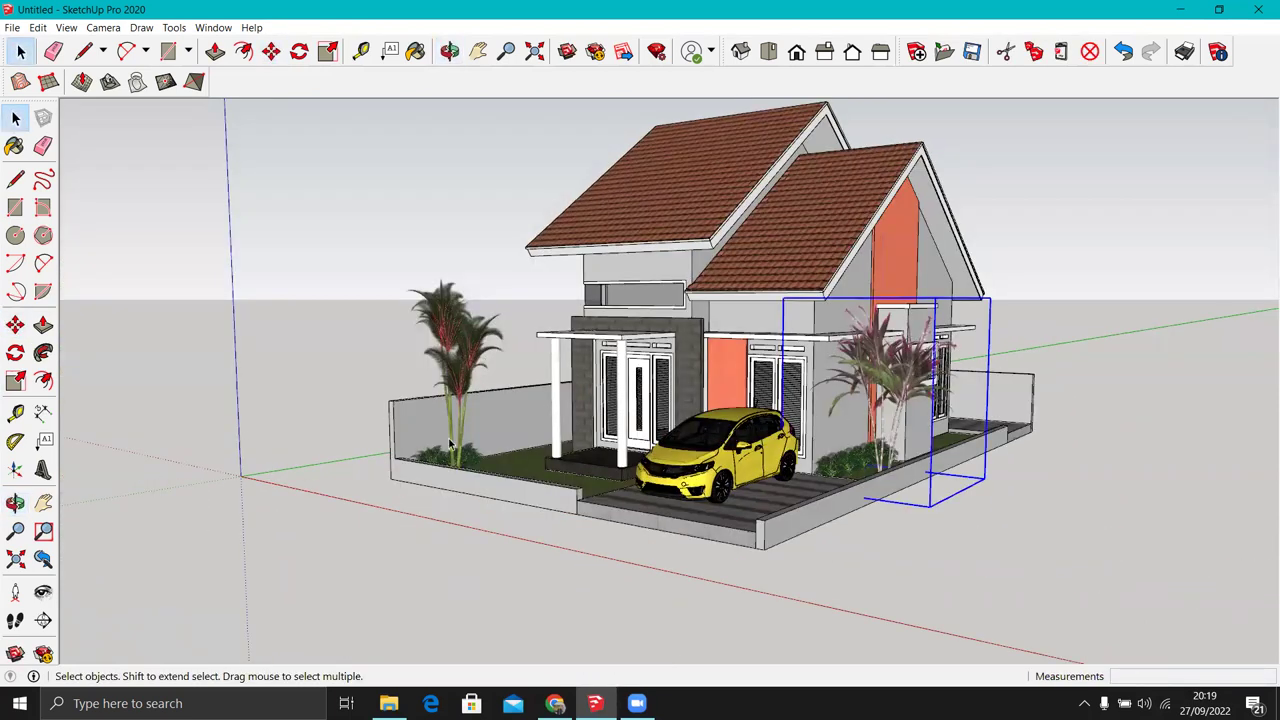
Step: Rotate the cordyline 30° about its base
click(15, 352)
middle_drag(920, 555, 948, 567)
scroll(837, 484, up, 3)
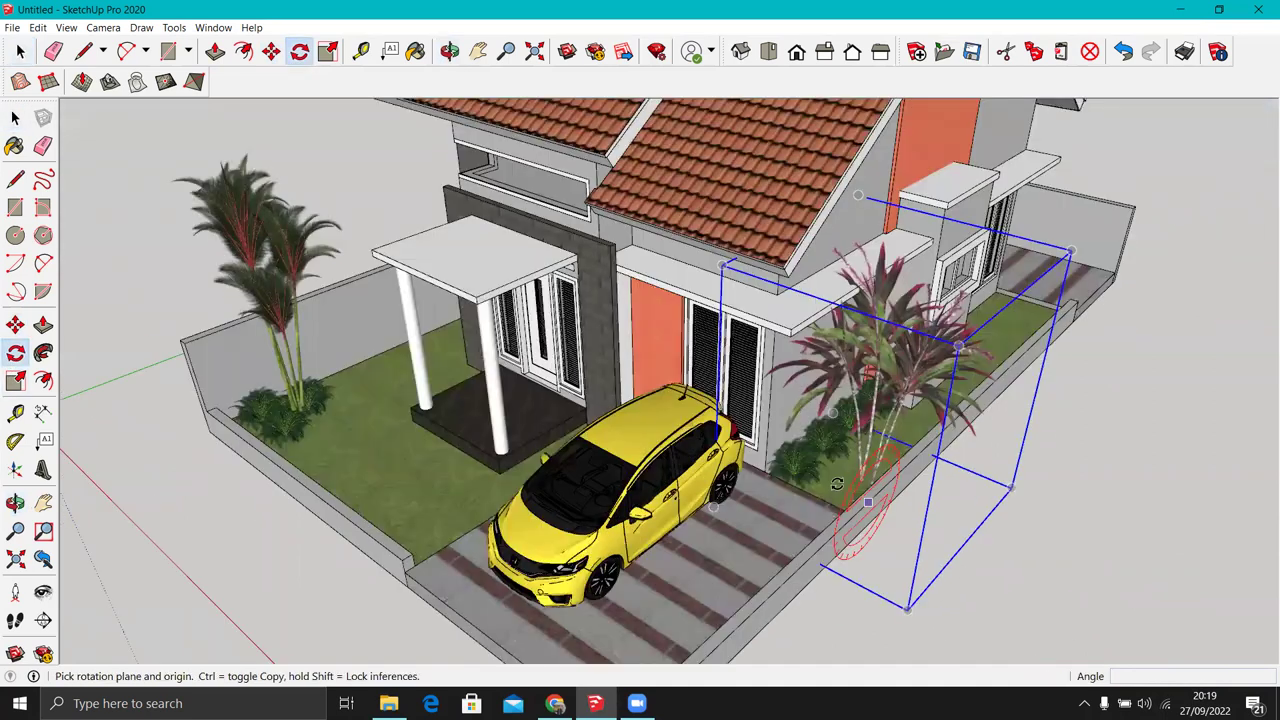
click(867, 500)
scroll(867, 500, up, 3)
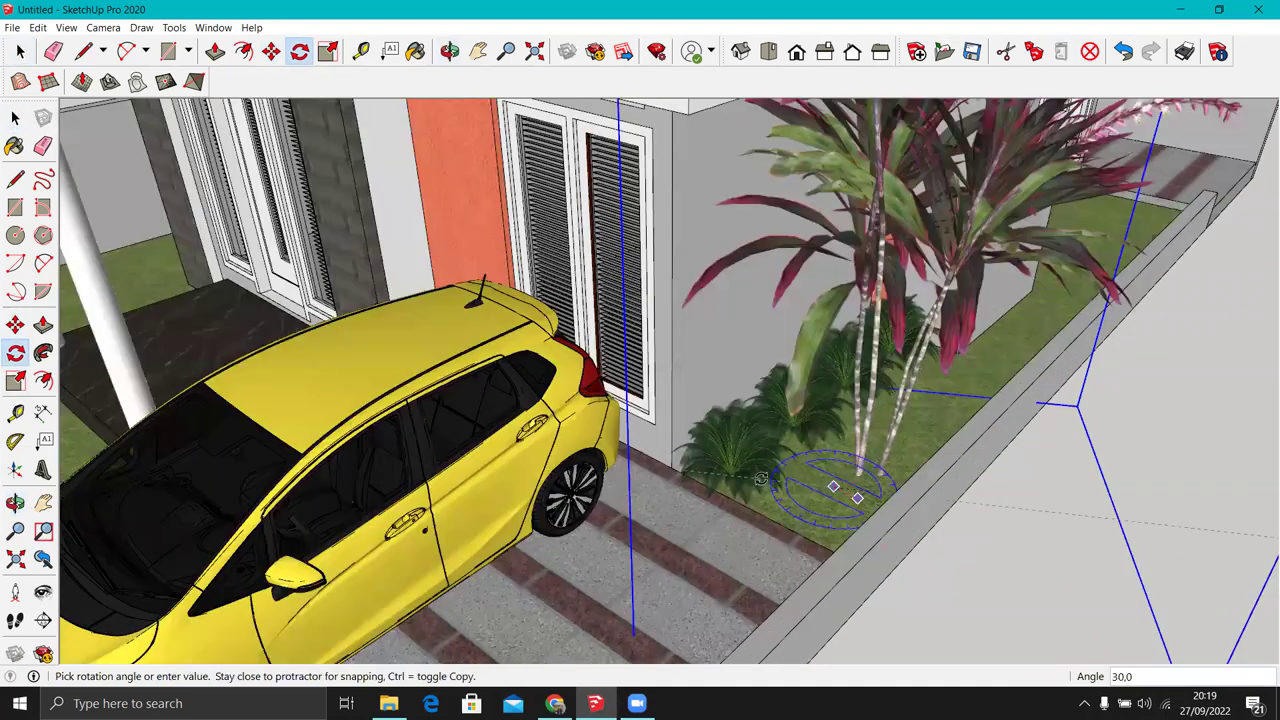
scroll(878, 360, down, 5)
middle_drag(878, 360, 848, 322)
middle_drag(835, 368, 832, 380)
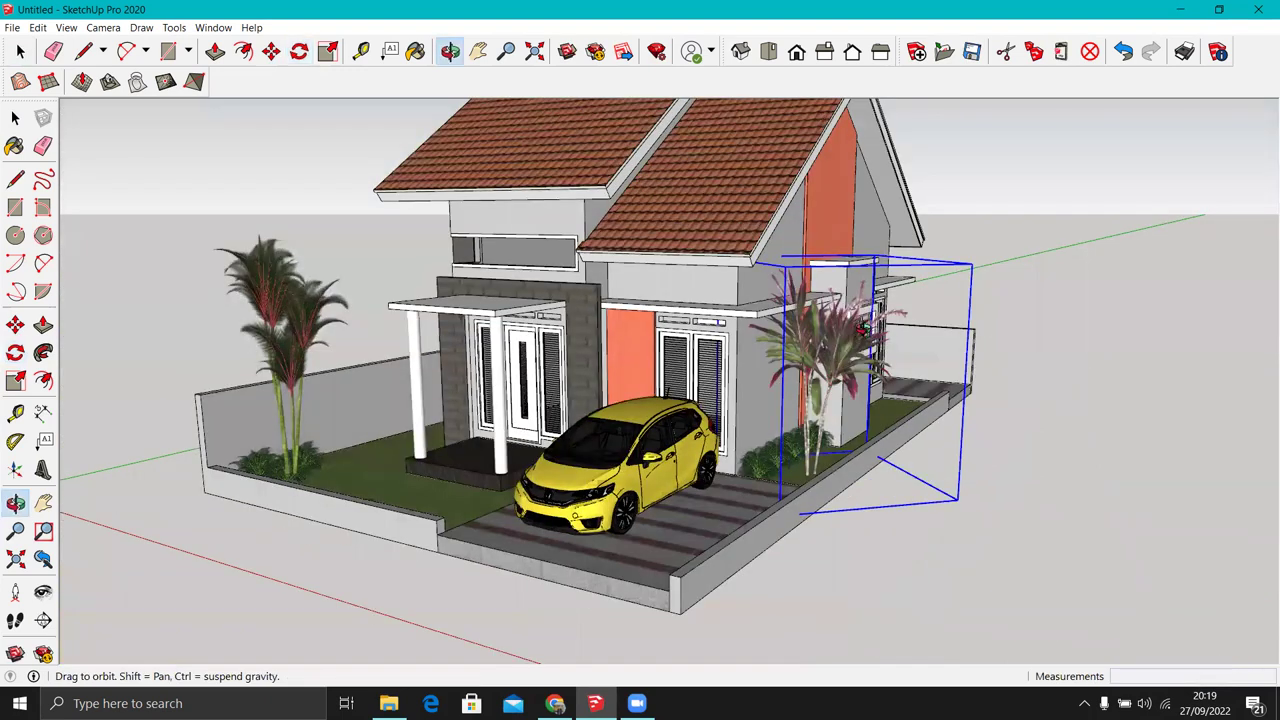
middle_drag(862, 325, 994, 251)
Step: Scale the cordyline down to 0.86 of its size
key(s)
mouse_move(969, 245)
mouse_down()
mouse_move(928, 280)
mouse_move(937, 285)
mouse_up()
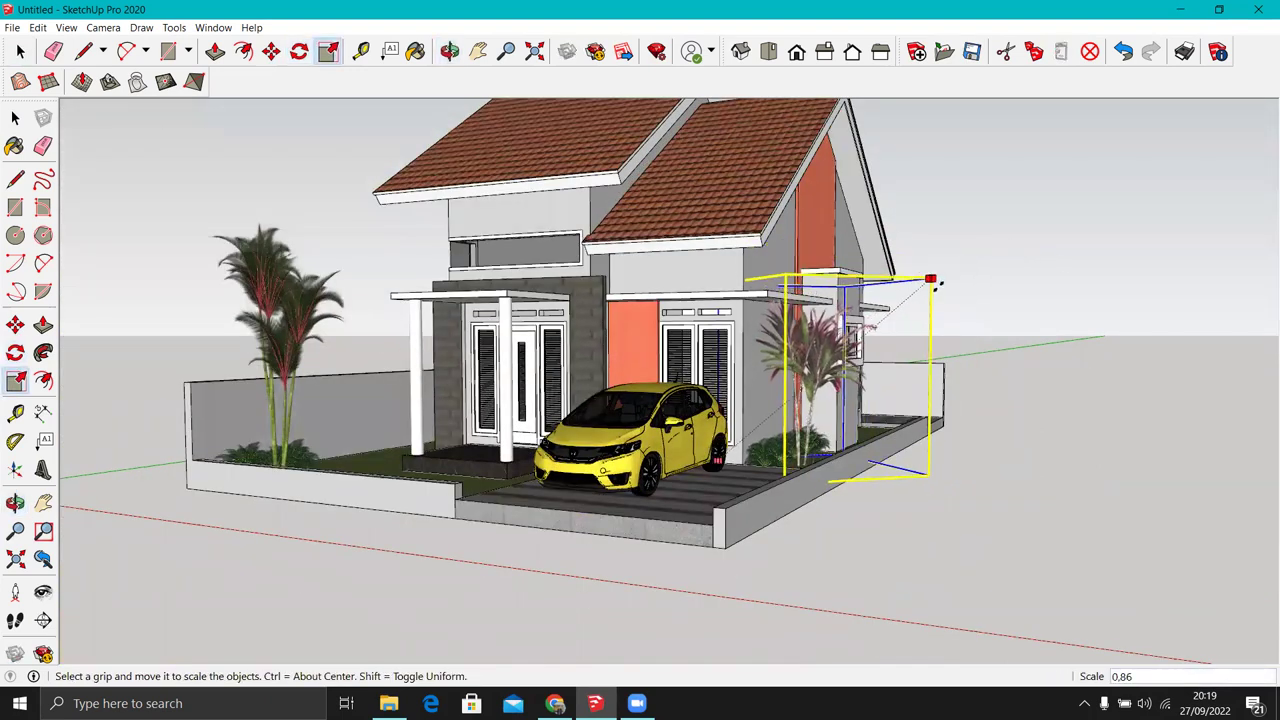
key(space)
mouse_move(937, 285)
middle_down()
mouse_move(989, 457)
mouse_move(826, 414)
mouse_move(874, 487)
mouse_move(738, 478)
middle_up()
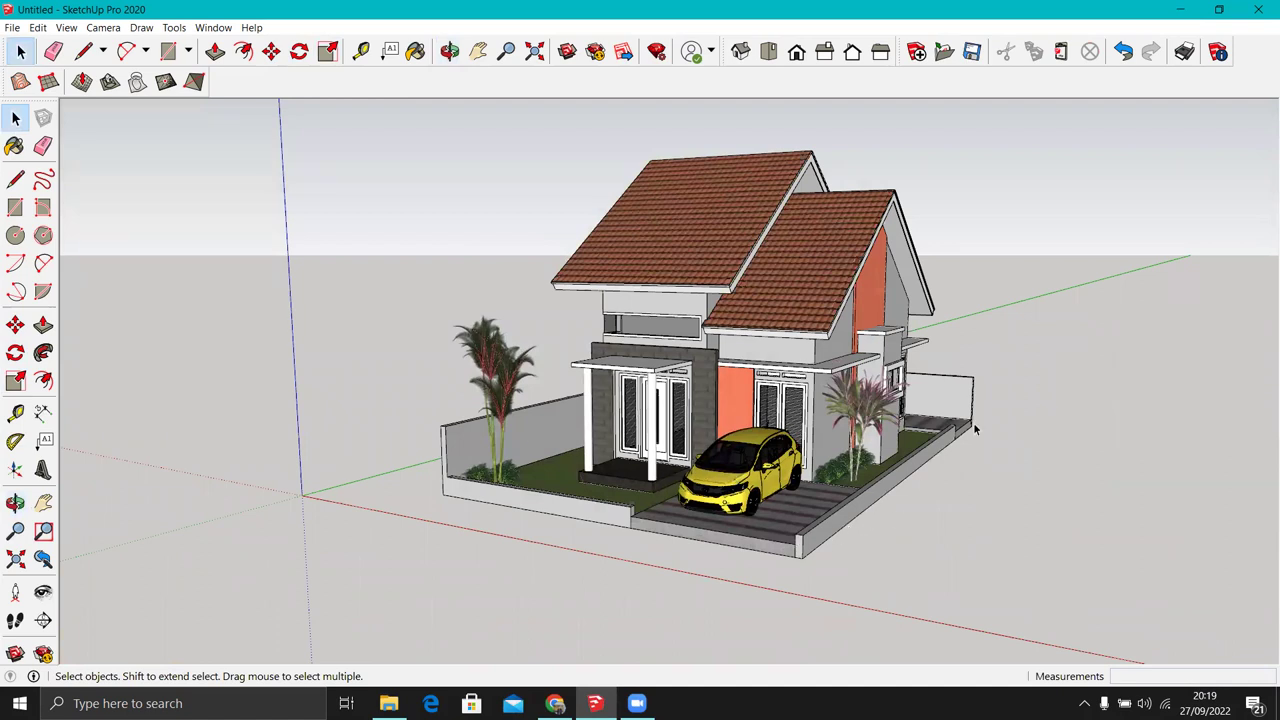
Step: Window-select the whole house model and move it to a new position
middle_drag(632, 554, 671, 531)
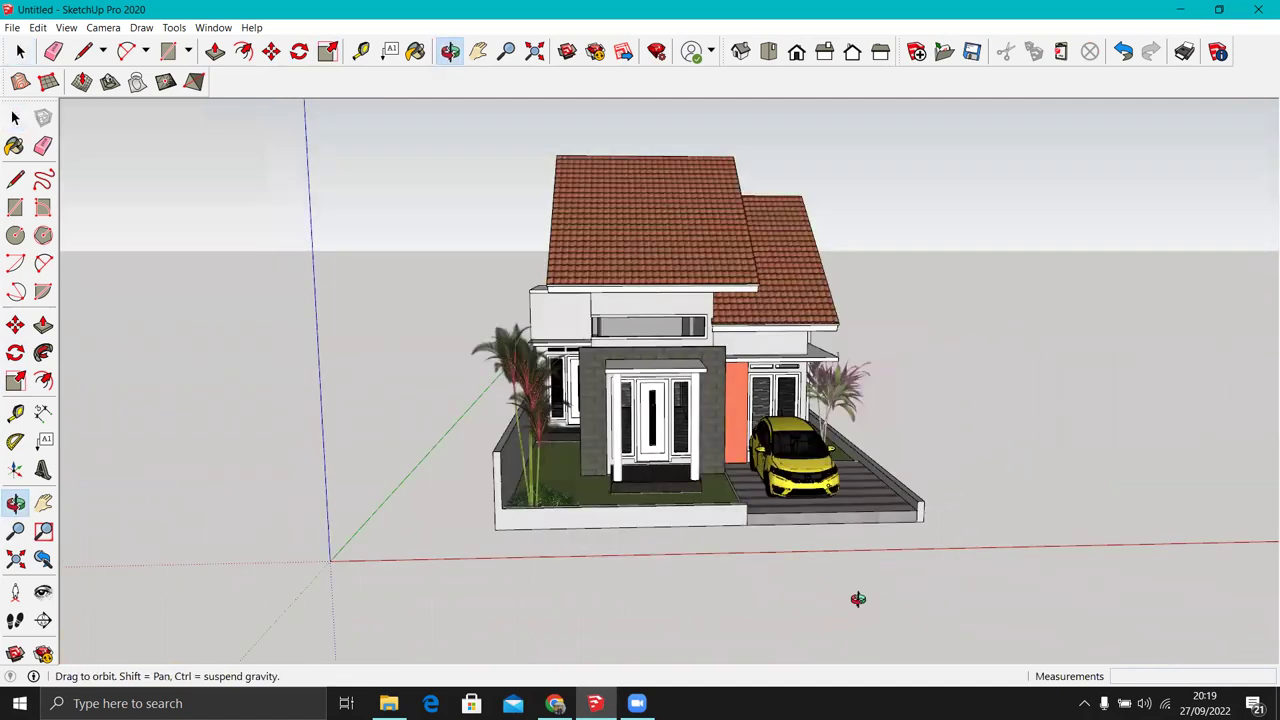
scroll(570, 540, down, 2)
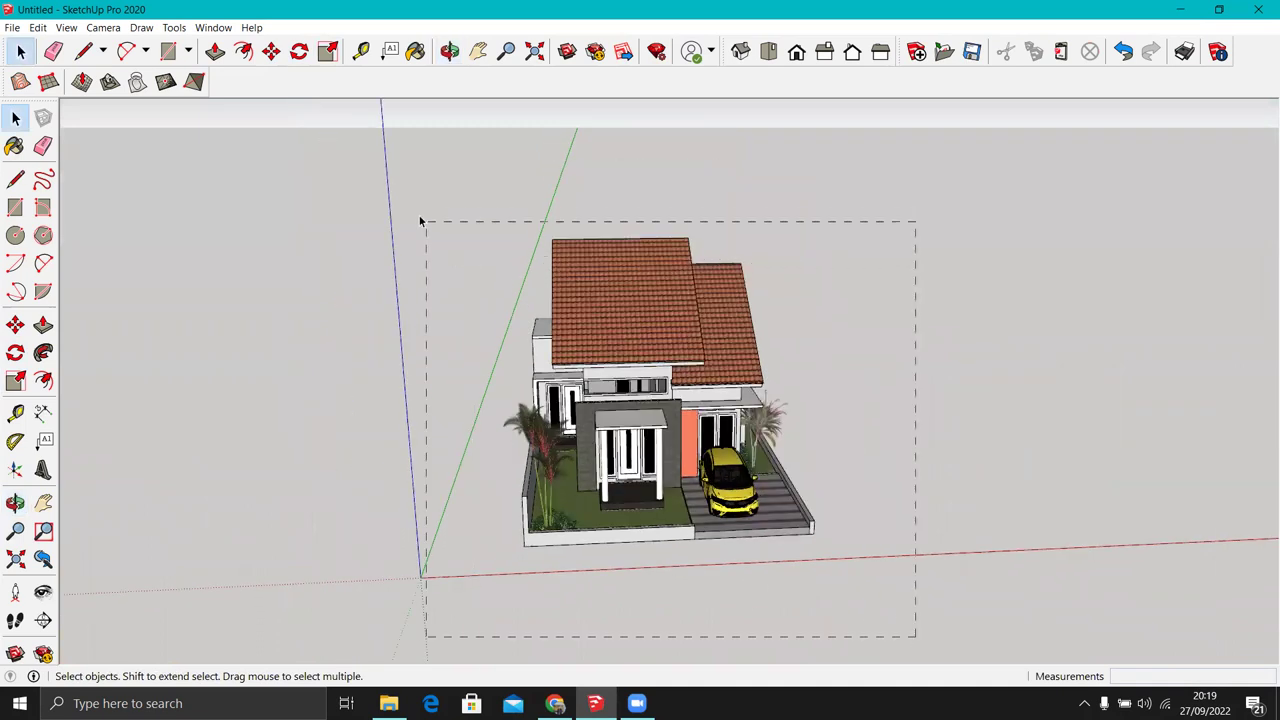
drag(420, 220, 422, 222)
key(m)
click(560, 538)
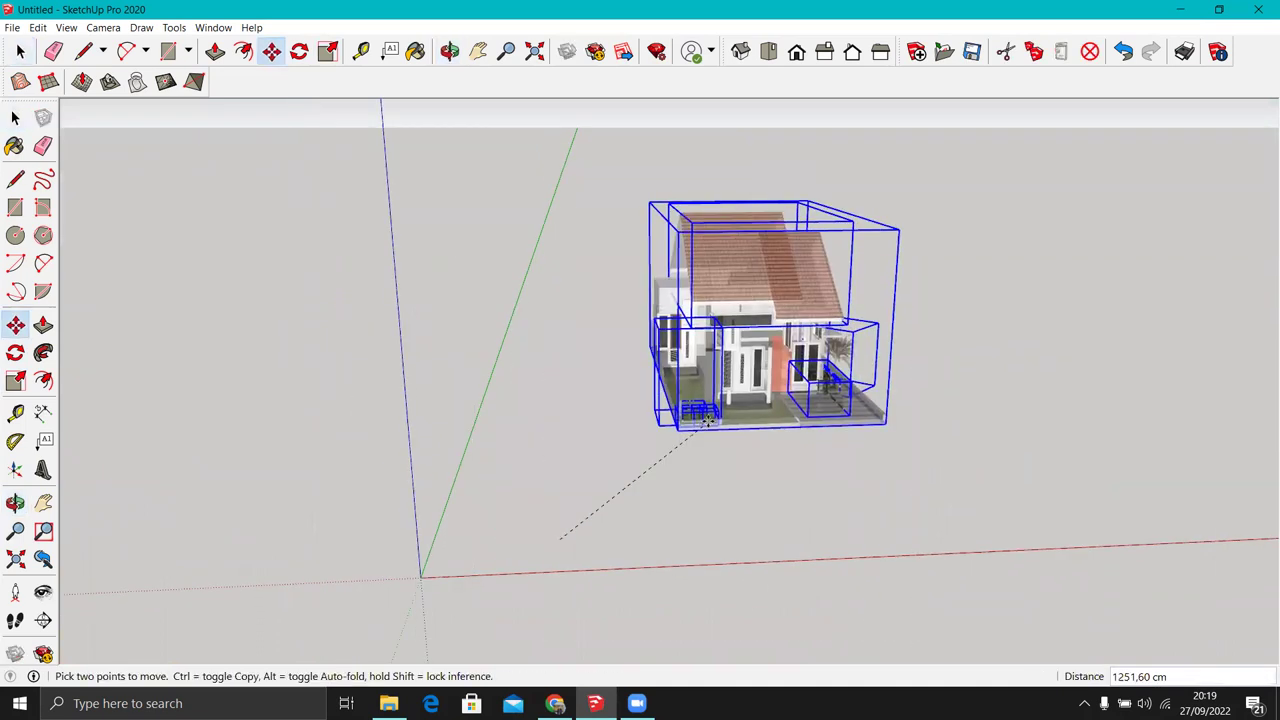
click(829, 429)
key(space)
click(965, 417)
Step: Start a Tape Measure guide from the house's front edge
scroll(965, 417, up, 3)
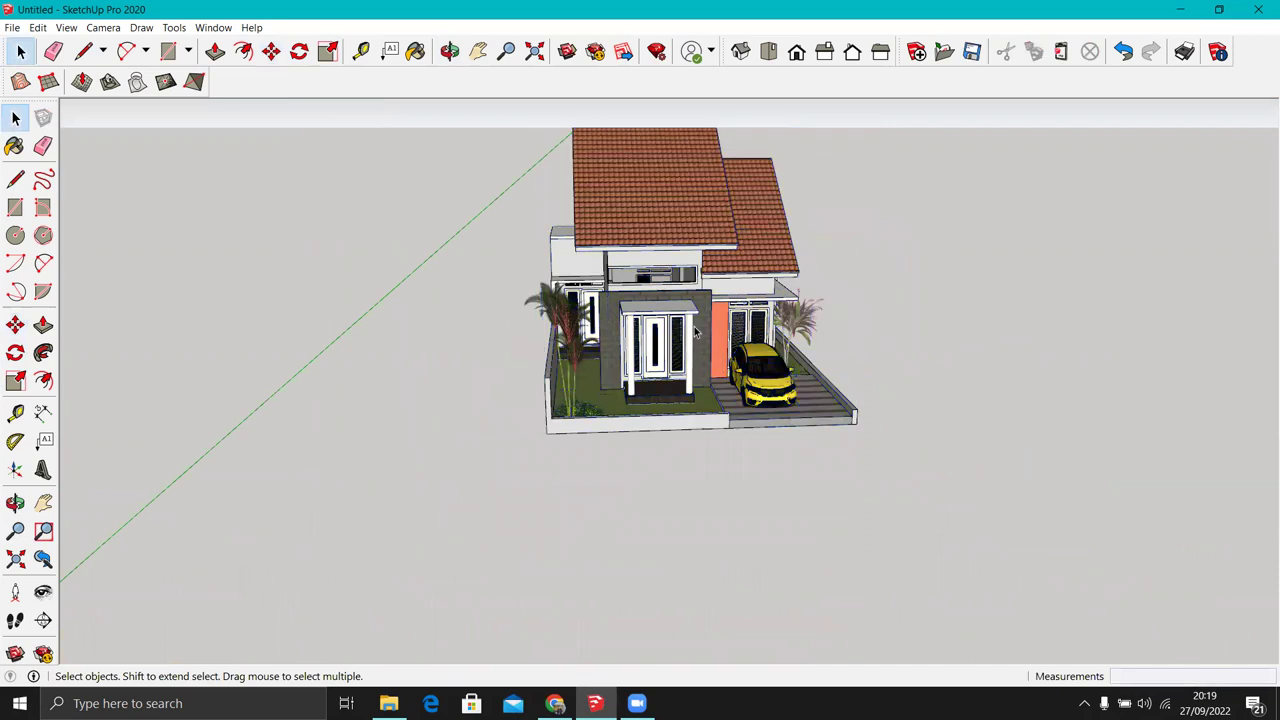
middle_drag(697, 333, 669, 481)
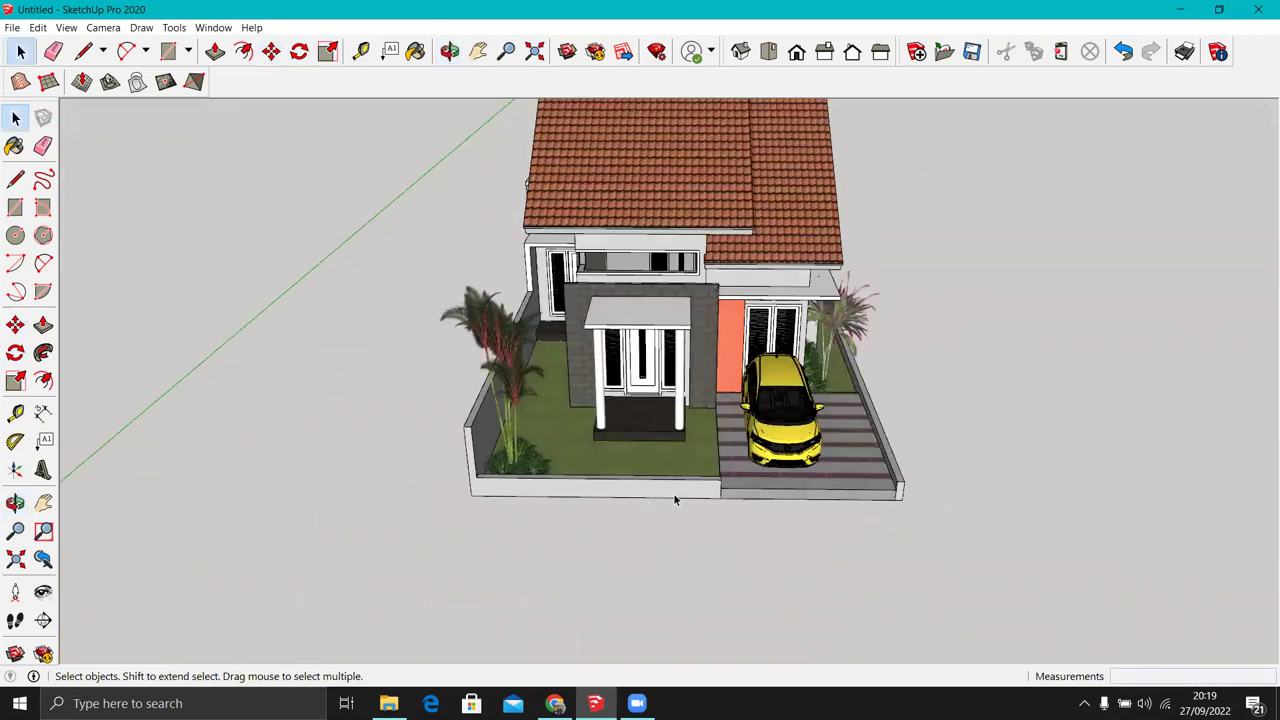
key(t)
click(629, 496)
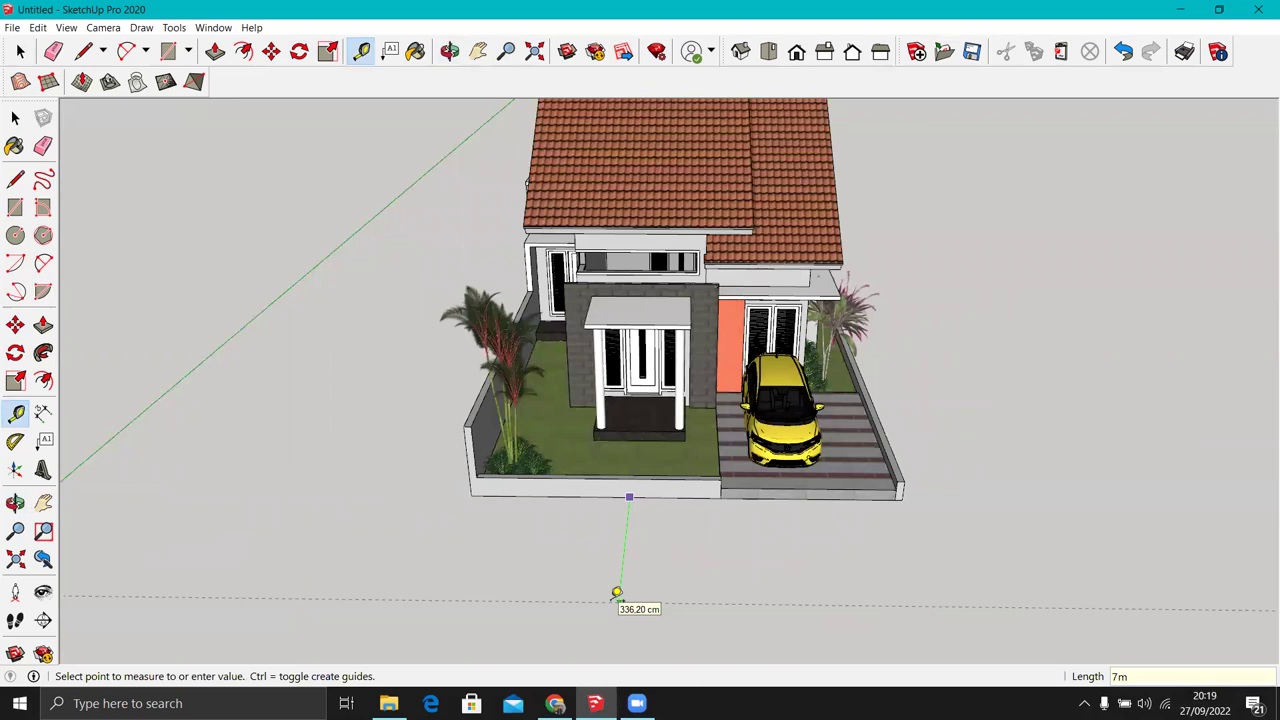
Step: Try a measurement guide from the front corner, then undo it
scroll(616, 592, down, 3)
scroll(616, 592, down, 3)
mouse_move(616, 592)
middle_down()
mouse_move(449, 437)
mouse_move(685, 463)
middle_up()
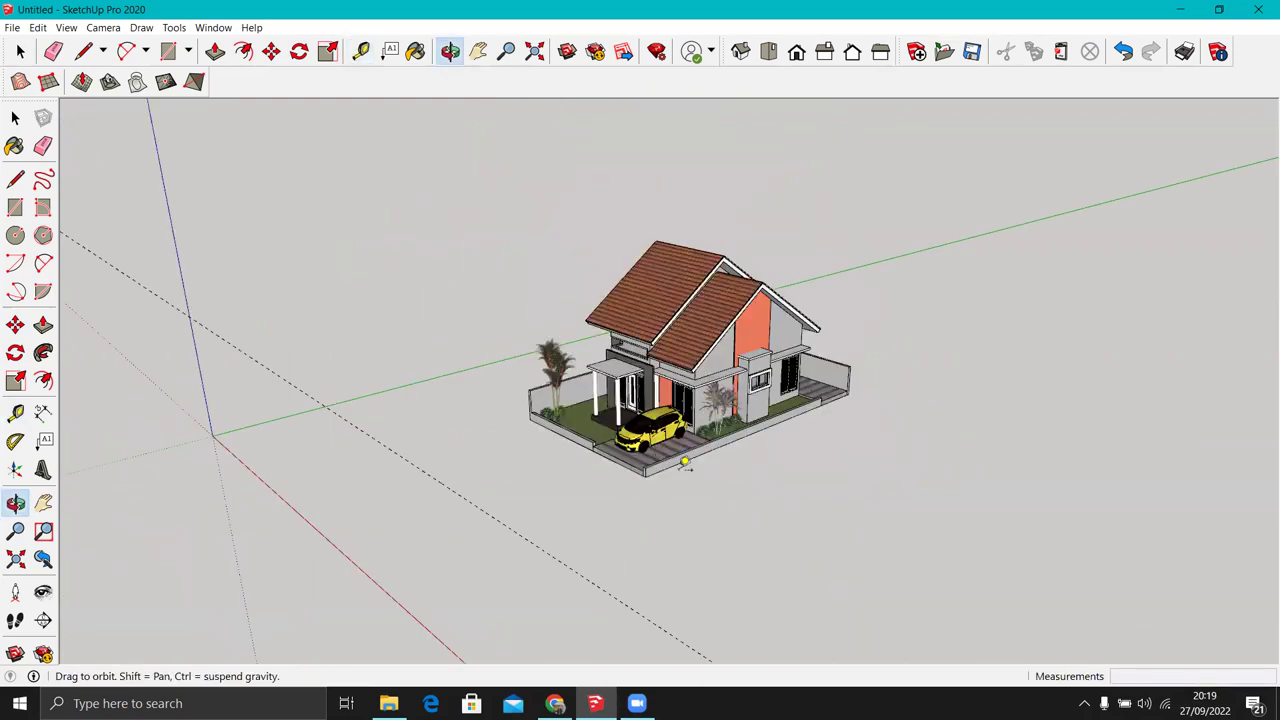
scroll(685, 463, up, 2)
scroll(680, 466, up, 1)
click(675, 468)
click(740, 518)
key(ctrl+z)
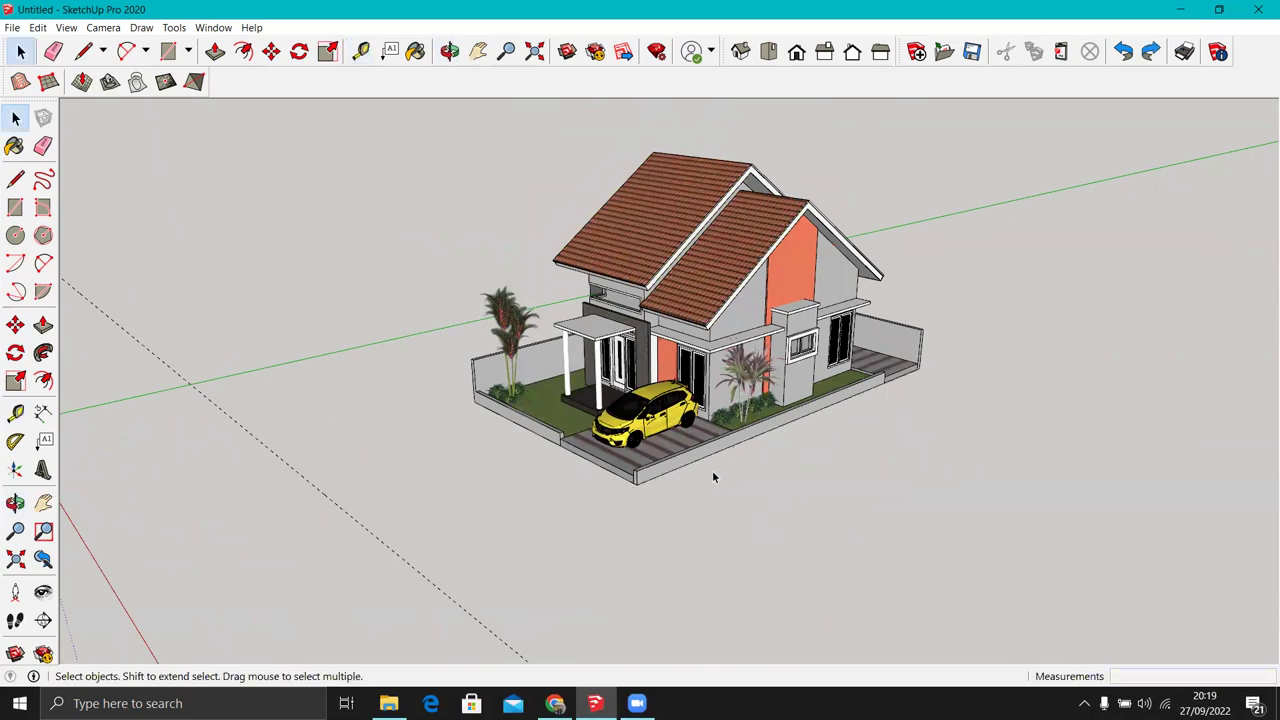
Step: Create a 15 cm guide offset from the front wall corner
key(t)
click(680, 467)
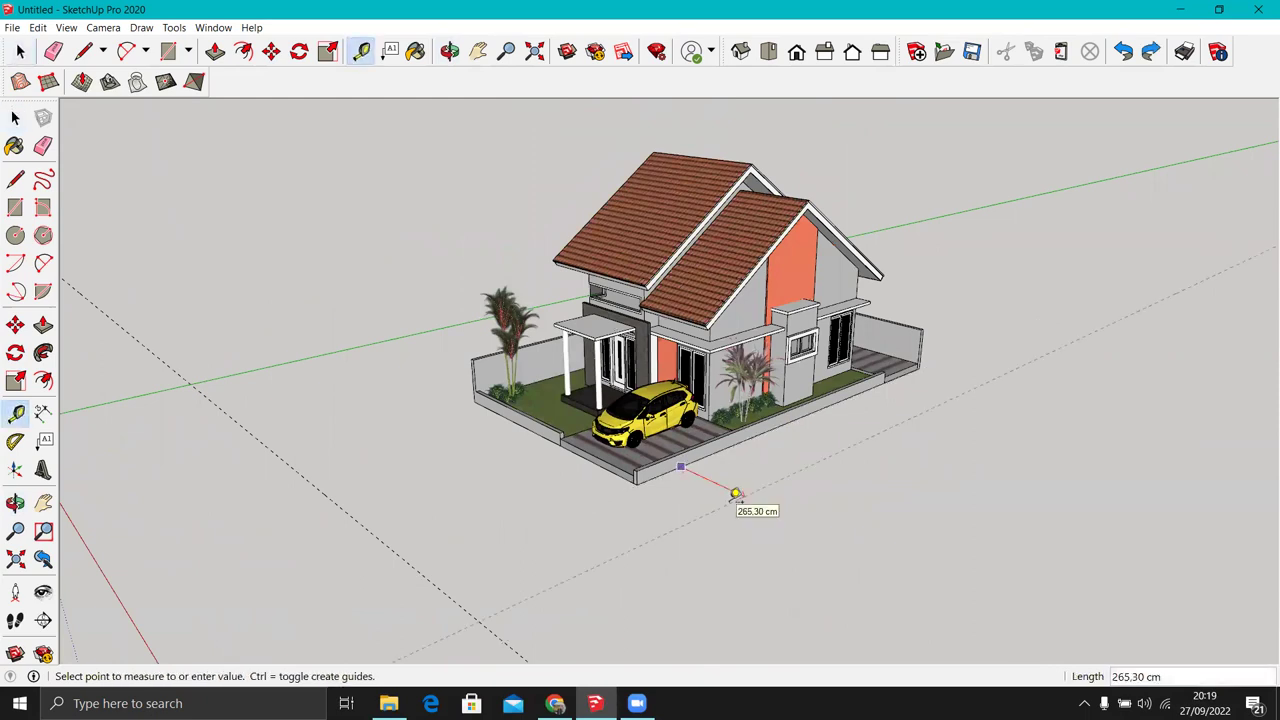
key(Escape)
mouse_move(775, 425)
middle_down()
mouse_move(889, 403)
mouse_move(1088, 335)
mouse_move(257, 420)
mouse_move(843, 582)
middle_up()
scroll(813, 538, up, 2)
click(793, 503)
scroll(795, 500, up, 3)
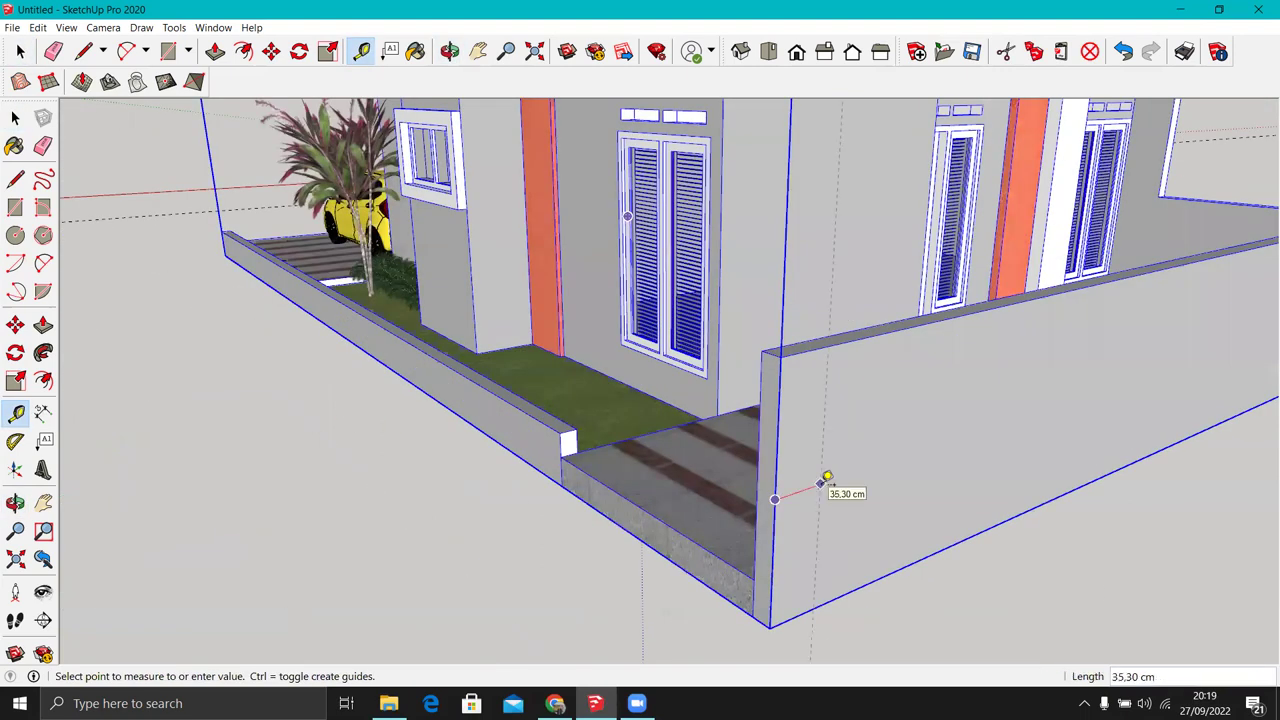
key(Return)
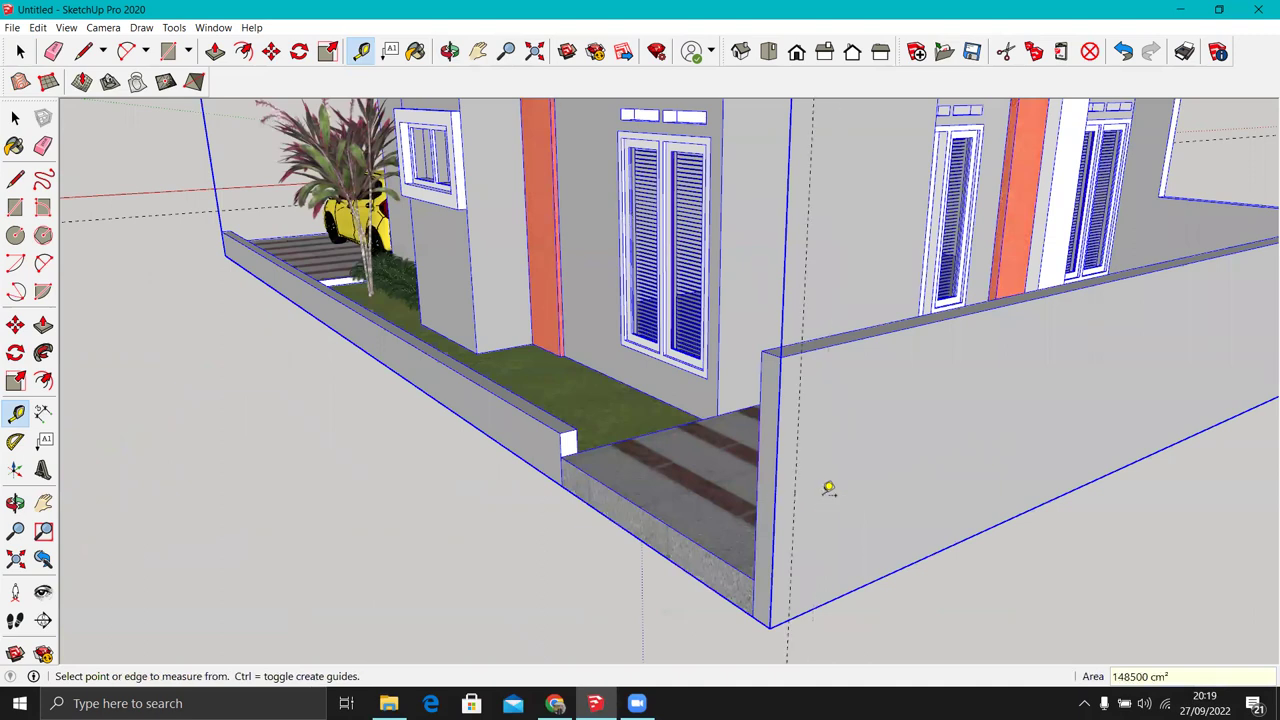
Step: Draw a thin rectangle on the wall end and push/pull it out about 6.37 m
key(r)
click(790, 615)
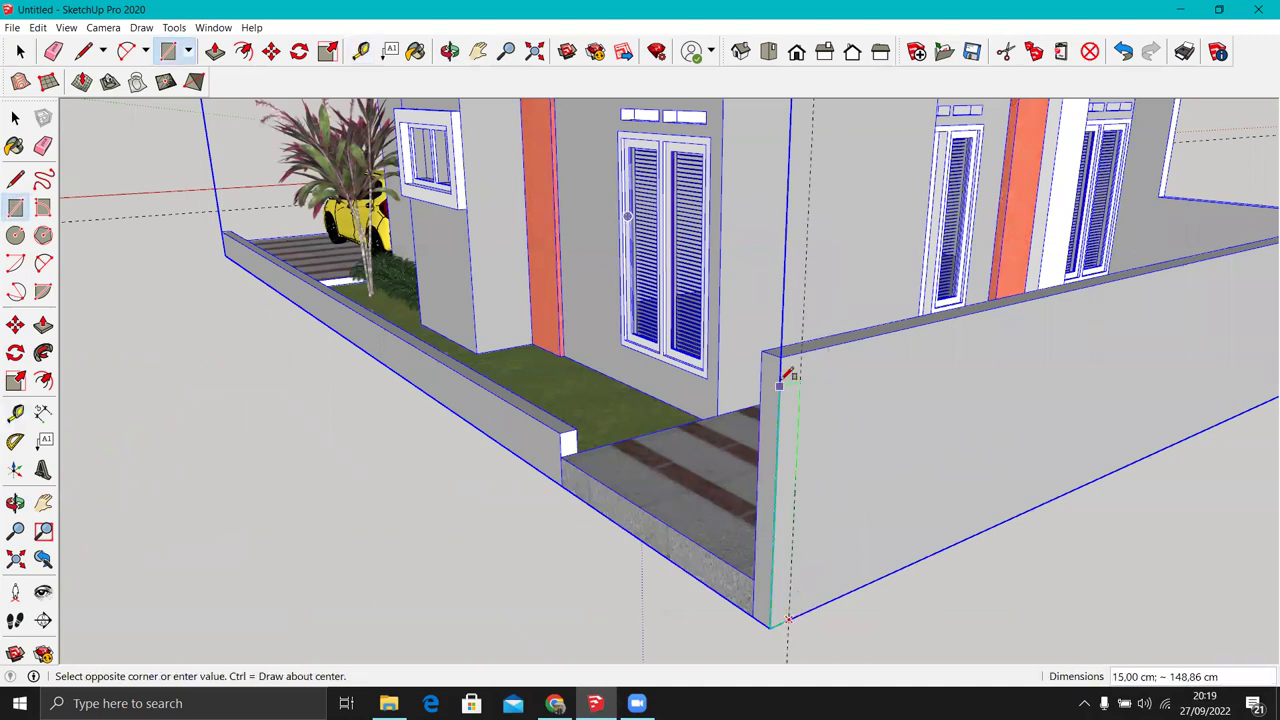
click(772, 360)
key(p)
click(794, 410)
scroll(819, 446, down, 1)
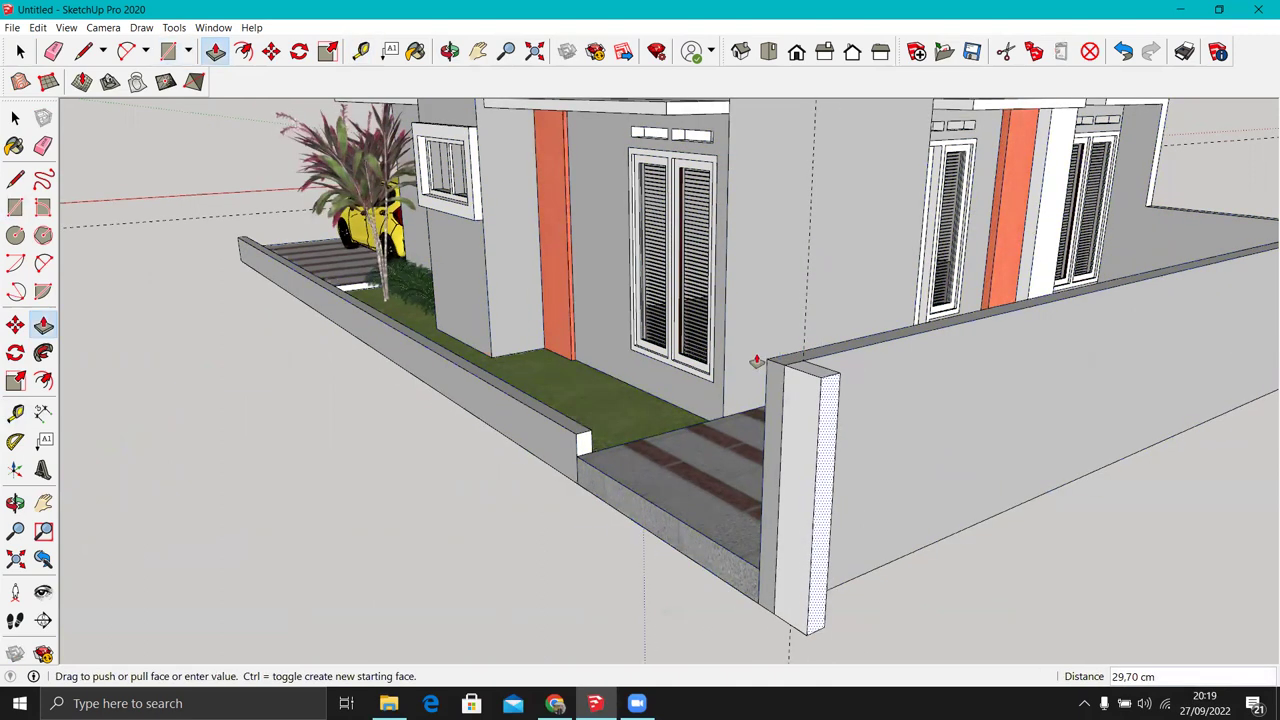
scroll(757, 366, down, 3)
scroll(851, 449, down, 2)
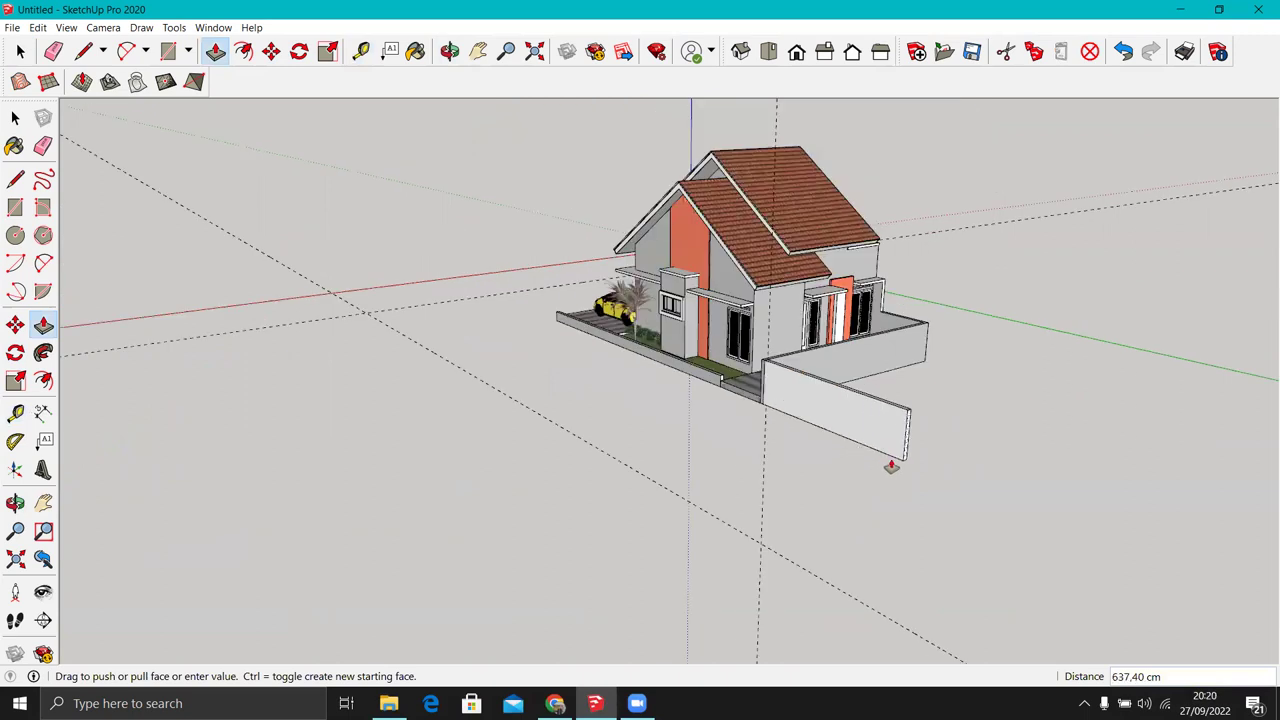
click(894, 466)
Step: From a frontal view, select the new boundary wall section
key(e)
middle_drag(809, 423, 975, 345)
key(space)
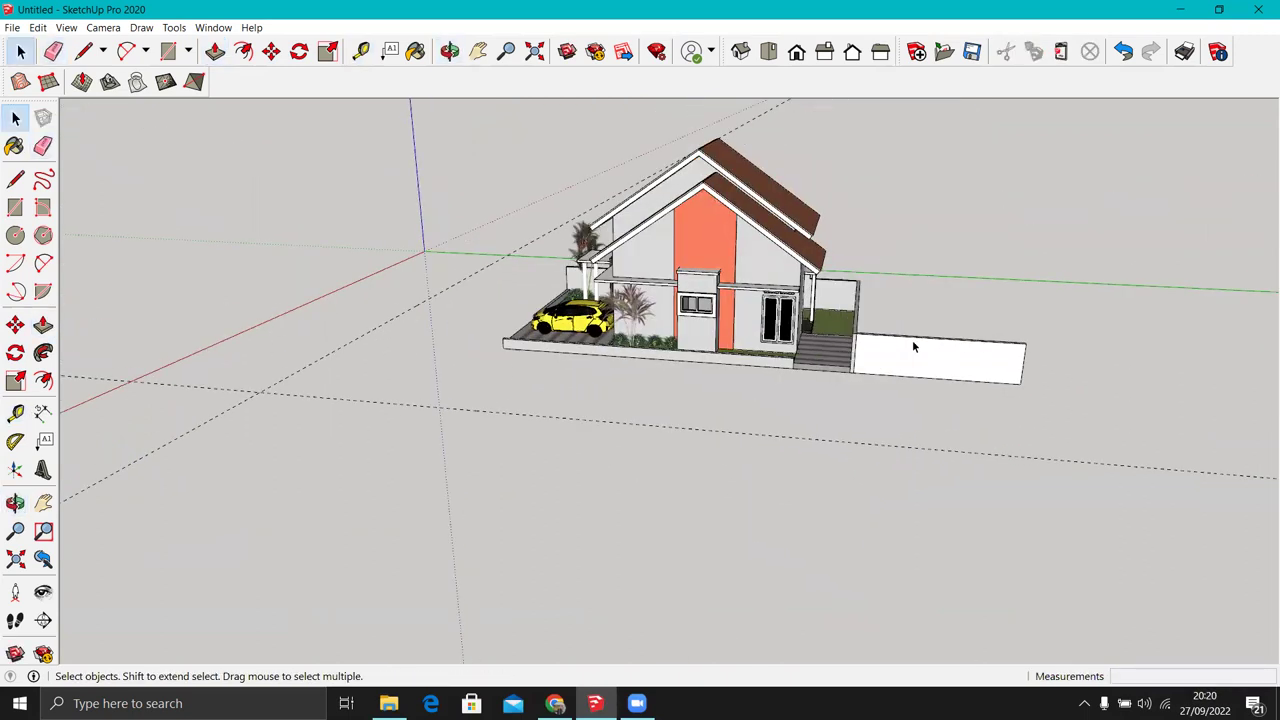
click(912, 340)
Step: Create a new material from the tembok lawas (4).jpg texture
click(1257, 203)
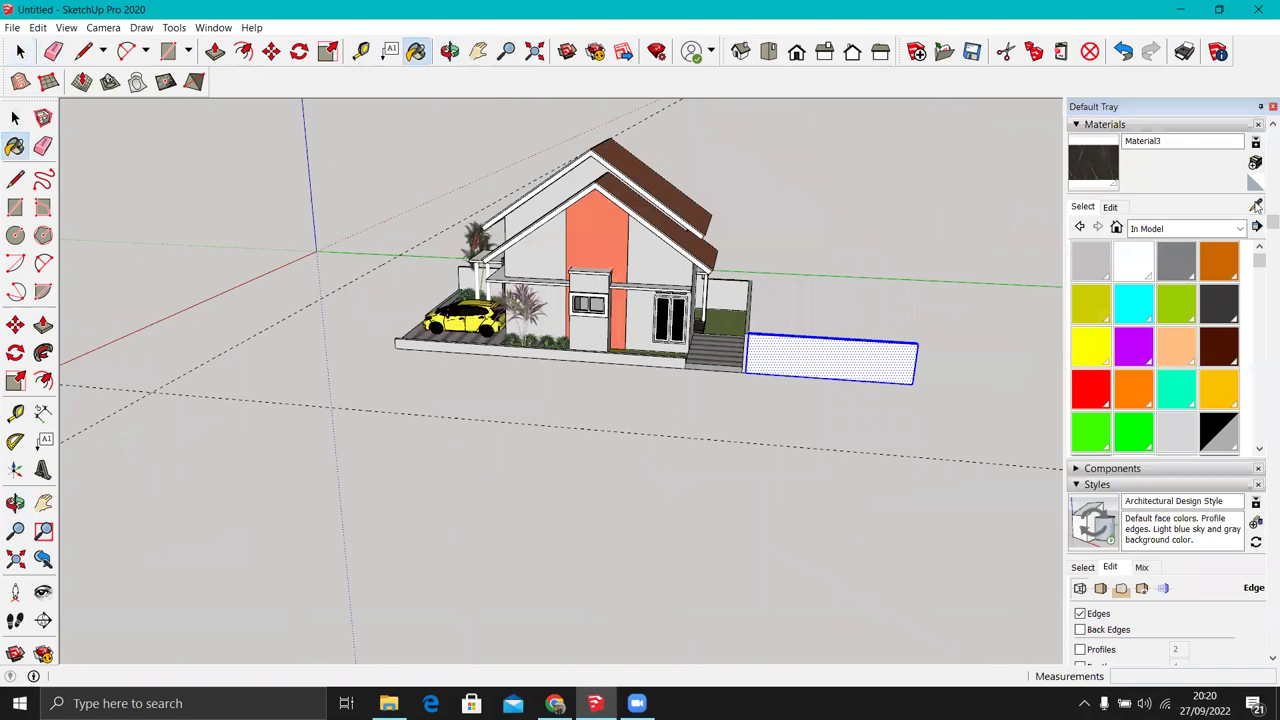
scroll(672, 282, up, 2)
click(716, 248)
click(1256, 163)
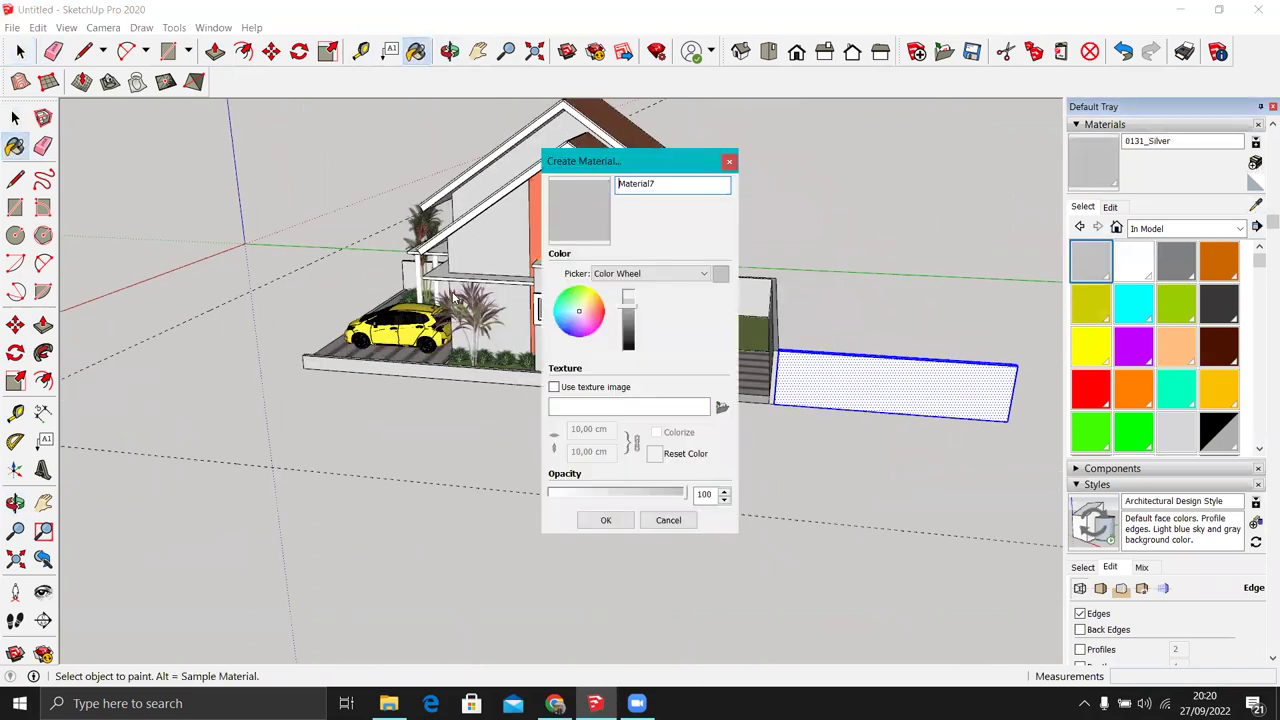
click(722, 412)
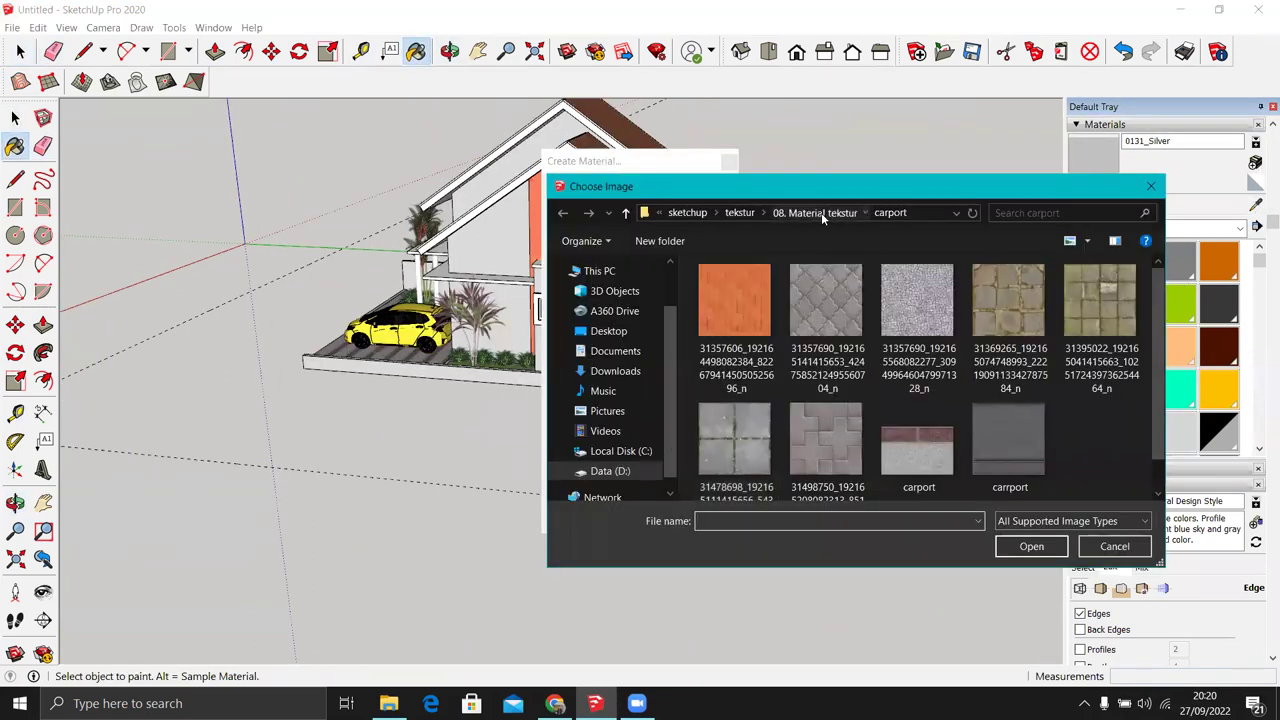
click(821, 212)
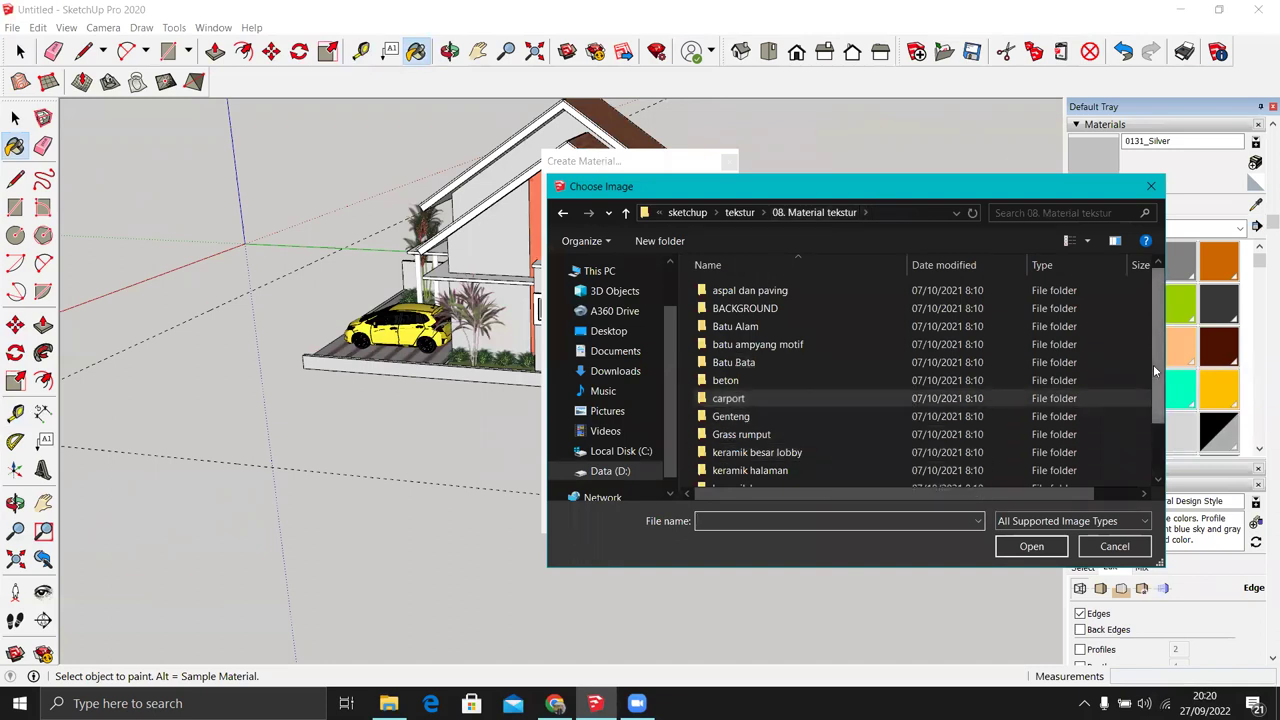
scroll(1153, 364, down, 2)
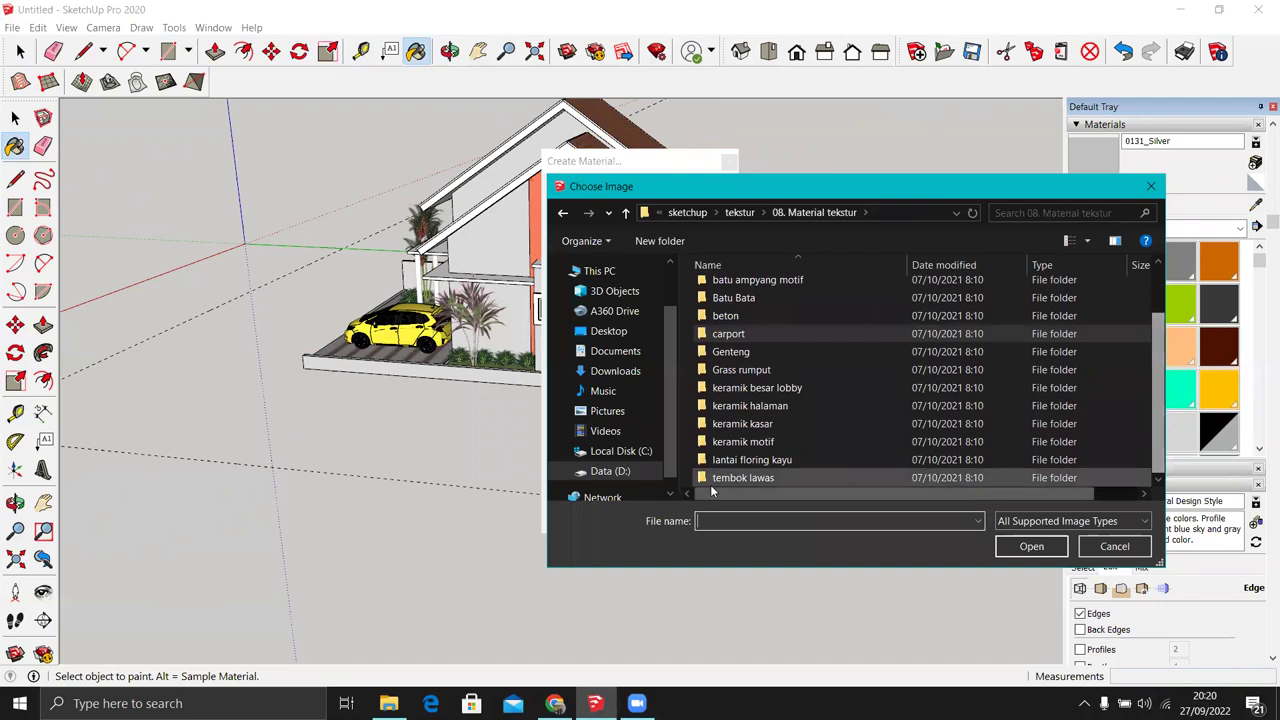
double_click(743, 479)
click(1048, 310)
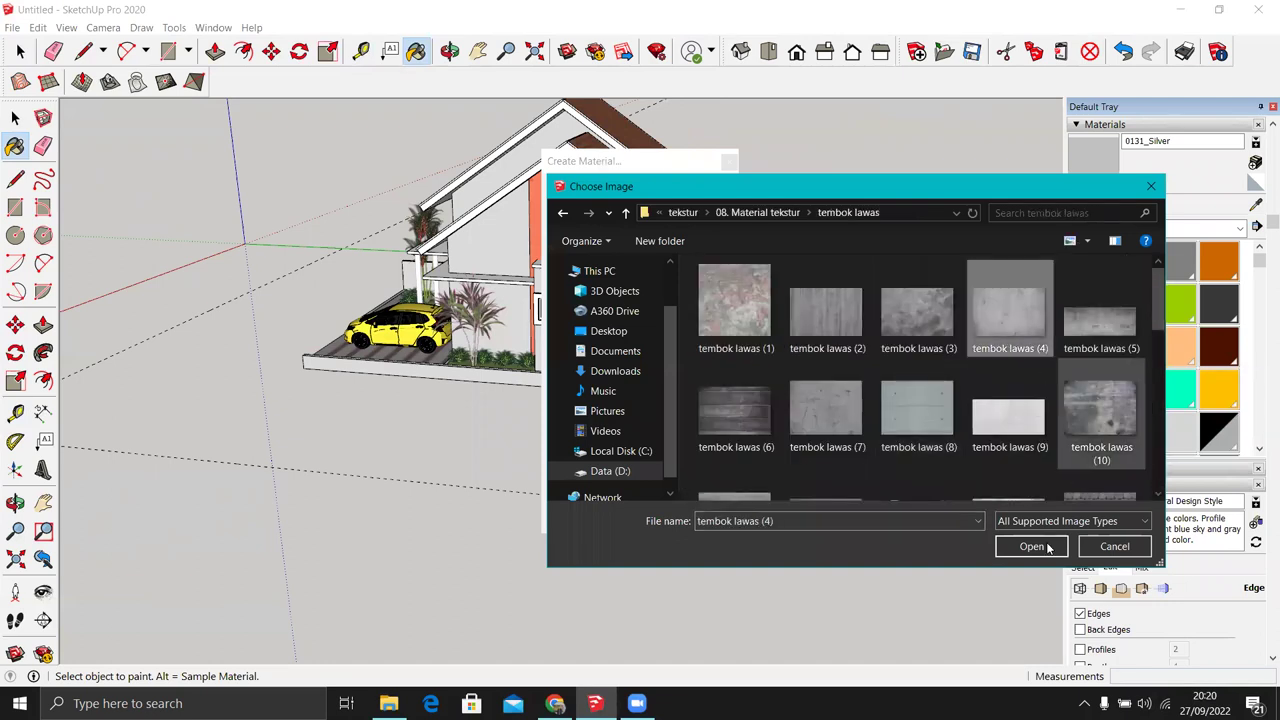
click(1035, 548)
click(603, 518)
Step: Paint the boundary wall with it and set the texture width to 100 cm
scroll(816, 368, up, 5)
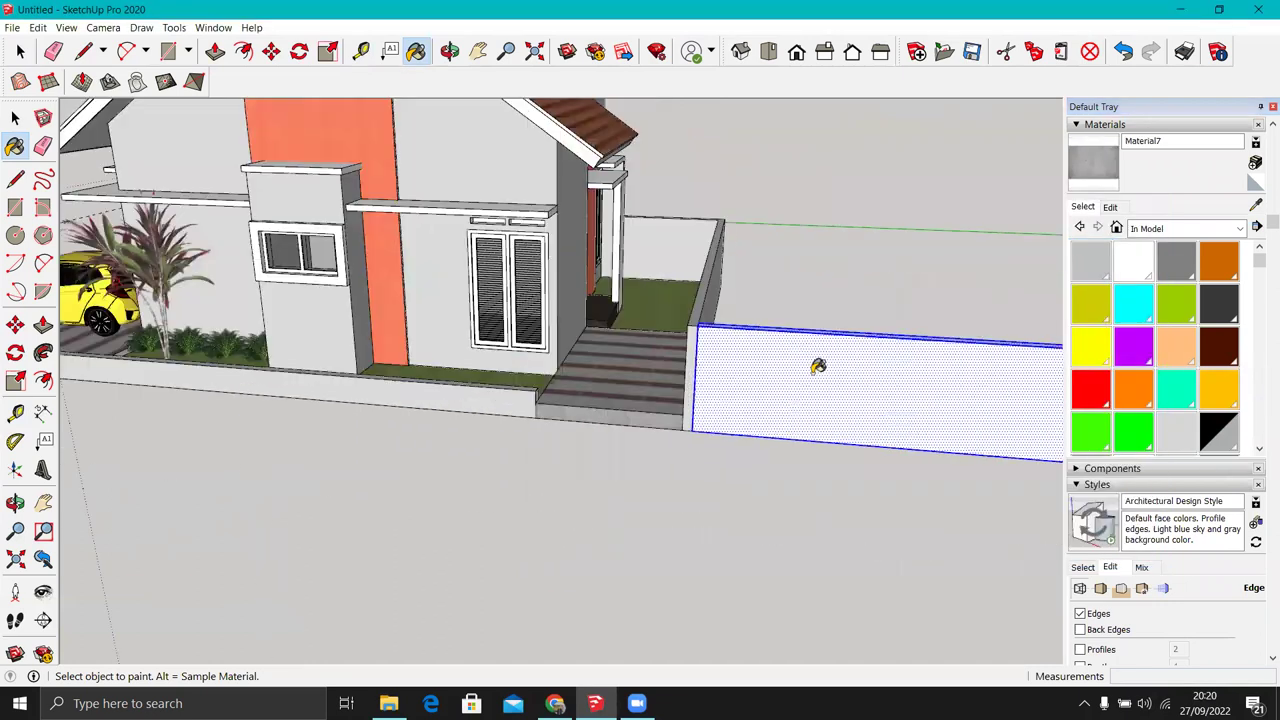
click(818, 368)
scroll(888, 366, down, 2)
click(1110, 207)
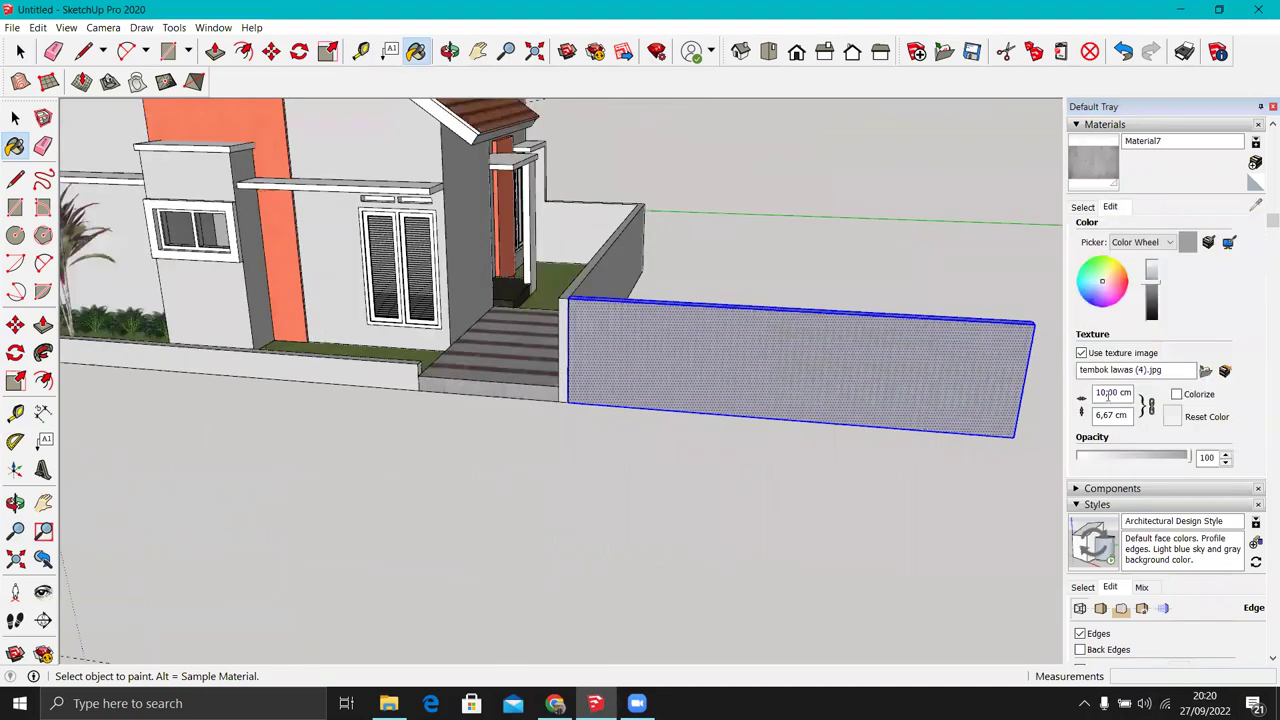
text(0)
key(Return)
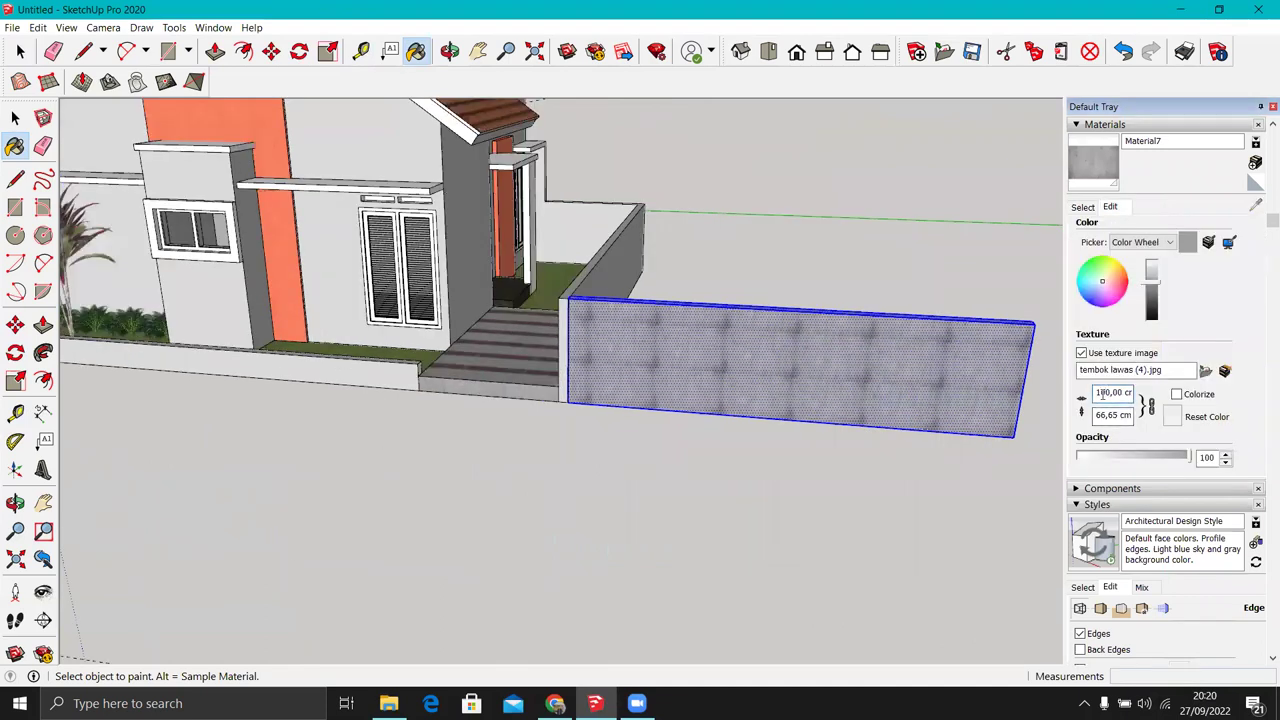
Step: Reverse the textured wall's face
mouse_move(645, 345)
middle_down()
mouse_move(943, 277)
mouse_move(914, 391)
mouse_move(880, 320)
middle_up()
key(space)
click(880, 320)
right_click(882, 318)
click(940, 468)
Step: Copy the wall to the left side of the house
key(m)
key(ctrl)
click(937, 328)
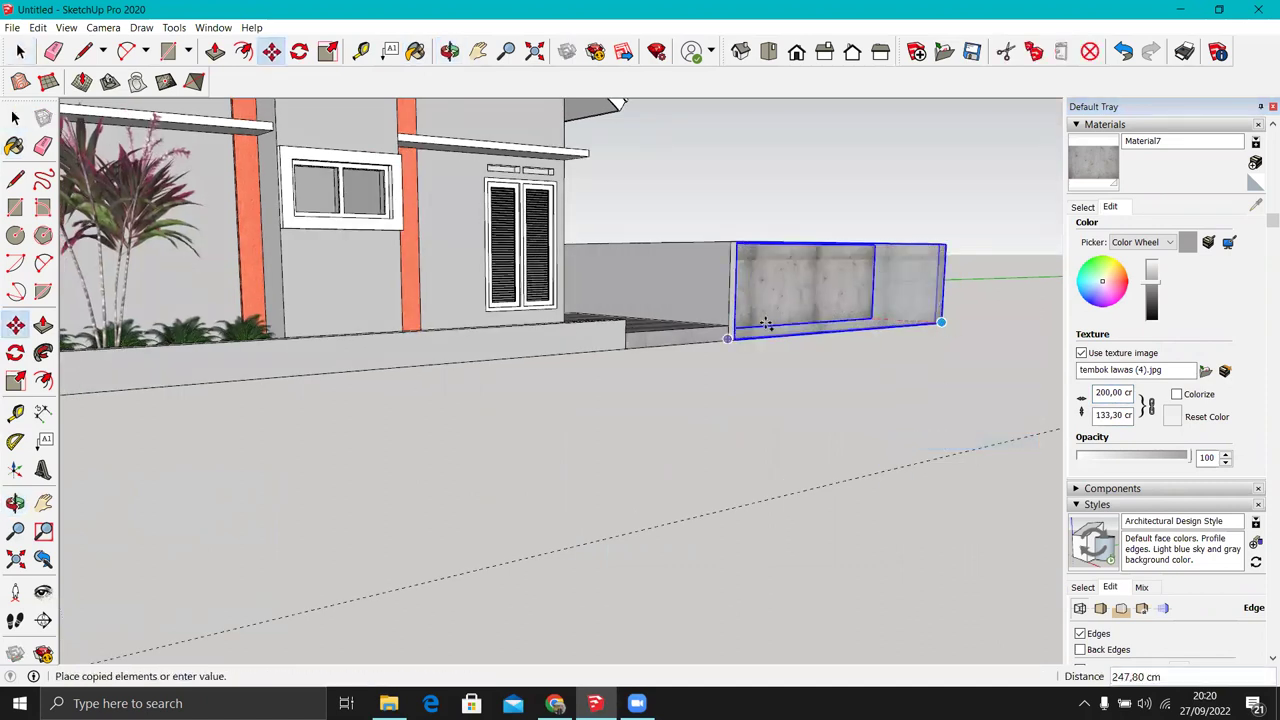
scroll(930, 320, down, 5)
mouse_move(930, 320)
middle_down()
mouse_move(764, 452)
mouse_move(604, 318)
mouse_move(590, 345)
middle_up()
click(604, 318)
Step: Rotate the wall copy 90° into place at the house's front-left
key(q)
click(590, 345)
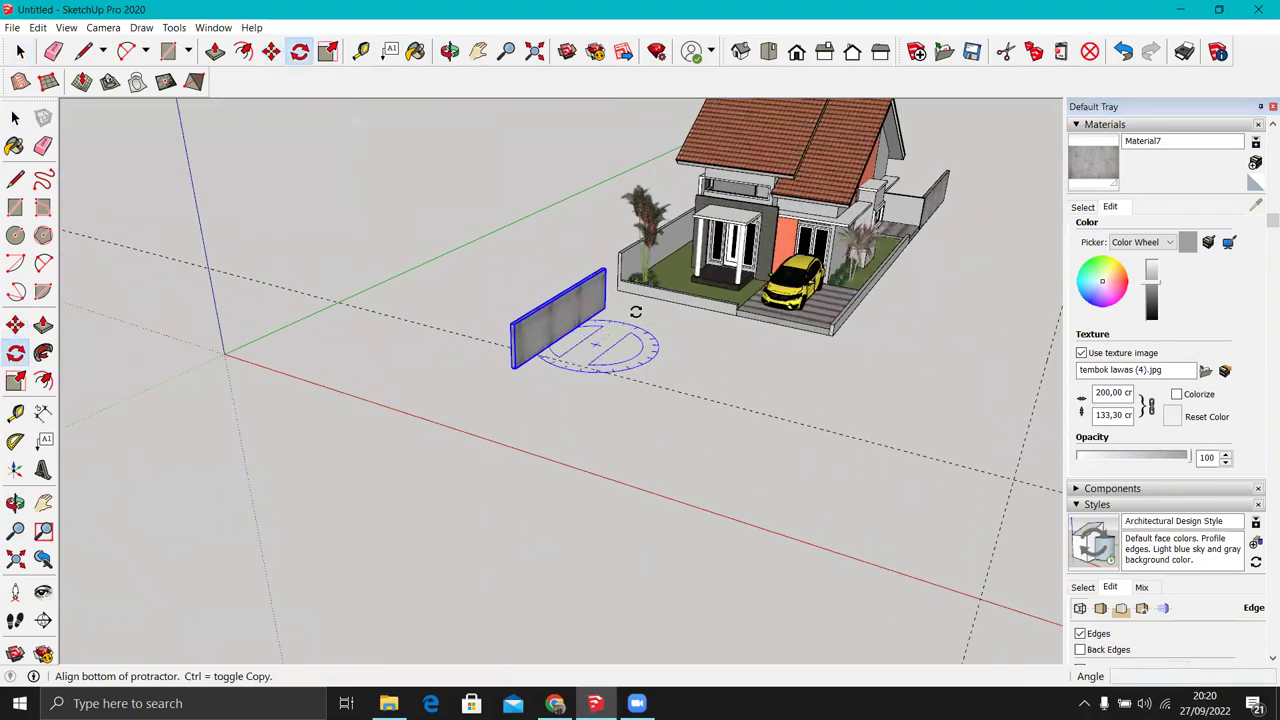
click(654, 351)
click(677, 357)
scroll(684, 348, up, 3)
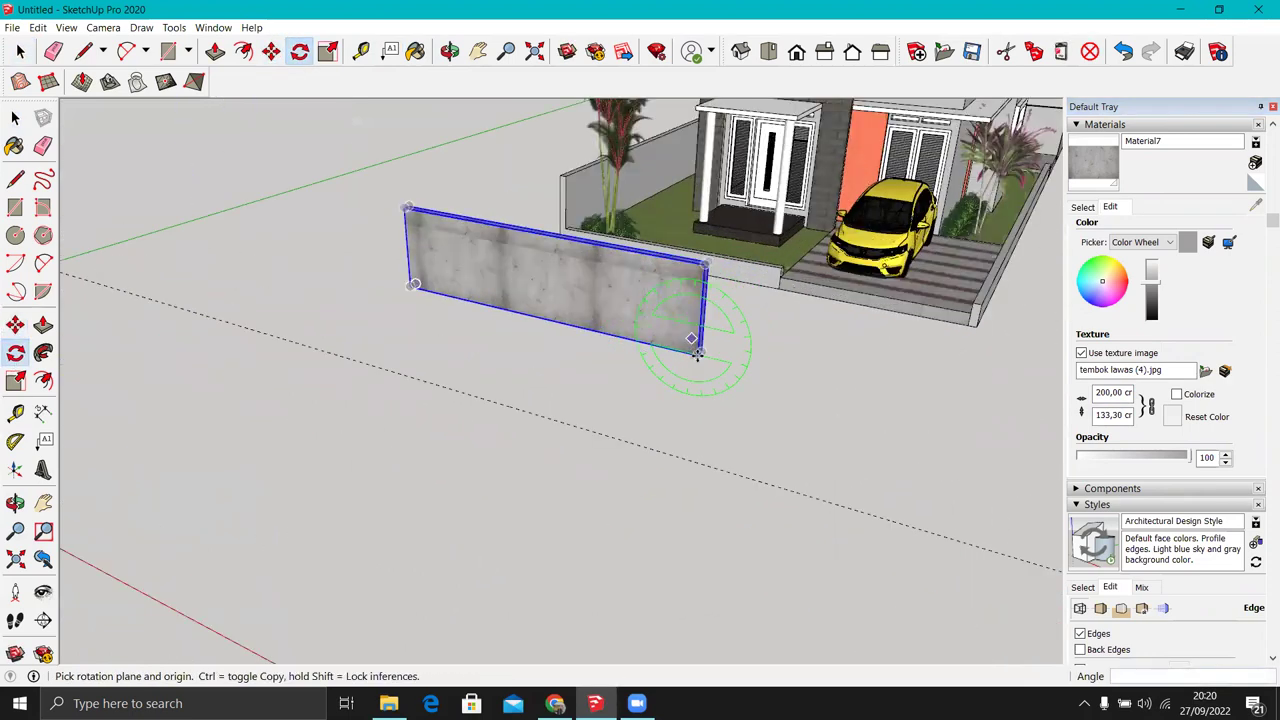
key(m)
scroll(557, 252, down, 3)
scroll(414, 257, up, 2)
scroll(337, 289, down, 3)
mouse_move(337, 289)
middle_down()
mouse_move(647, 322)
mouse_move(626, 391)
middle_up()
Step: Draw two large ground rectangles around the house and wall
key(r)
click(539, 520)
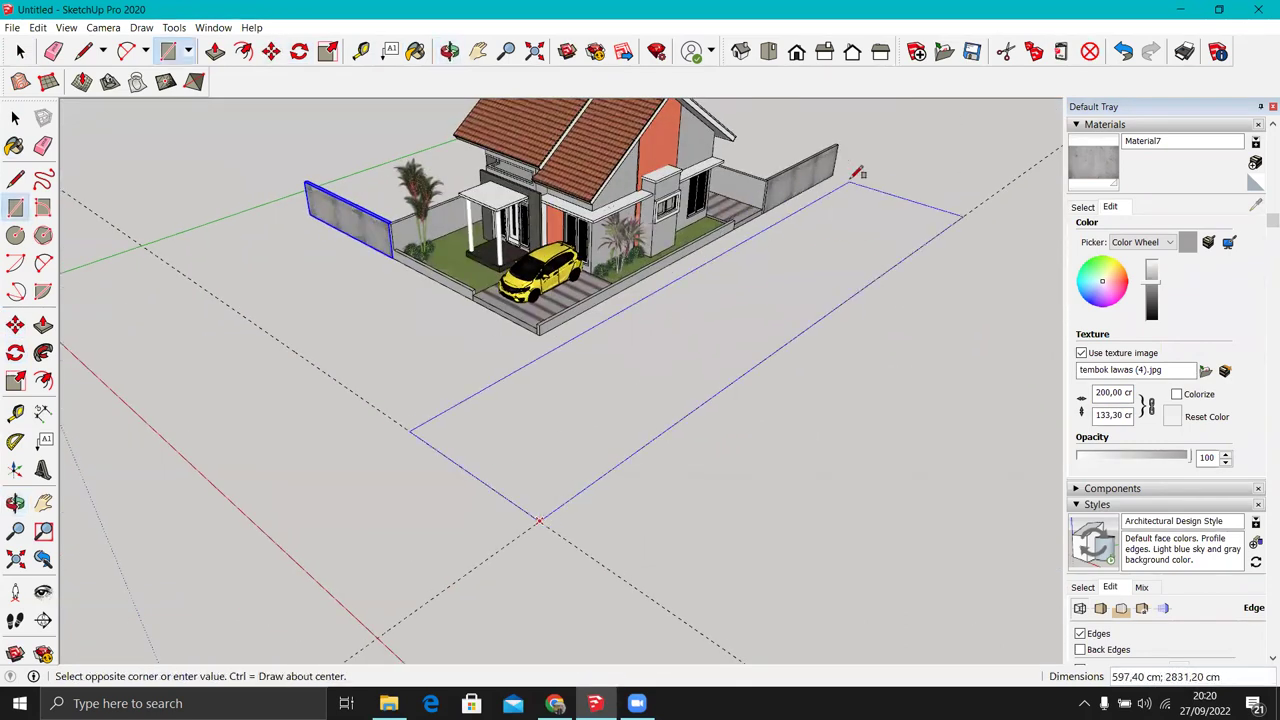
click(855, 175)
click(390, 416)
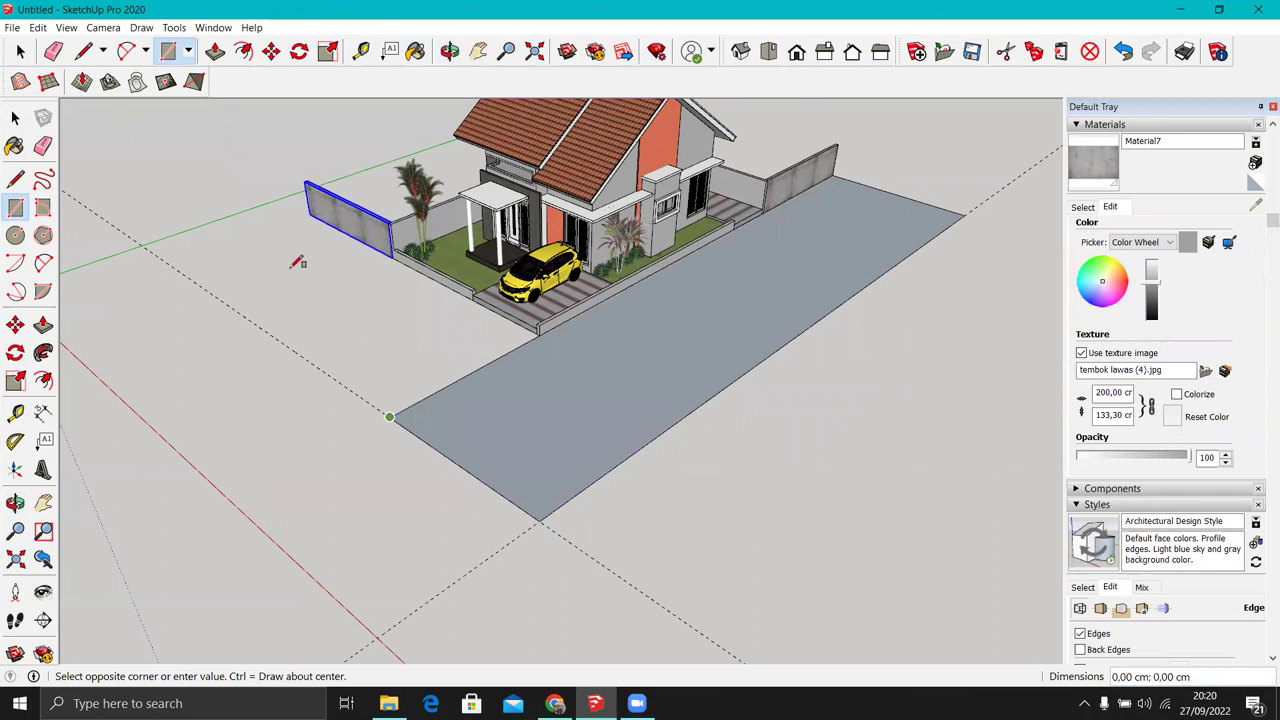
scroll(314, 212, up, 3)
click(316, 212)
scroll(316, 212, down, 5)
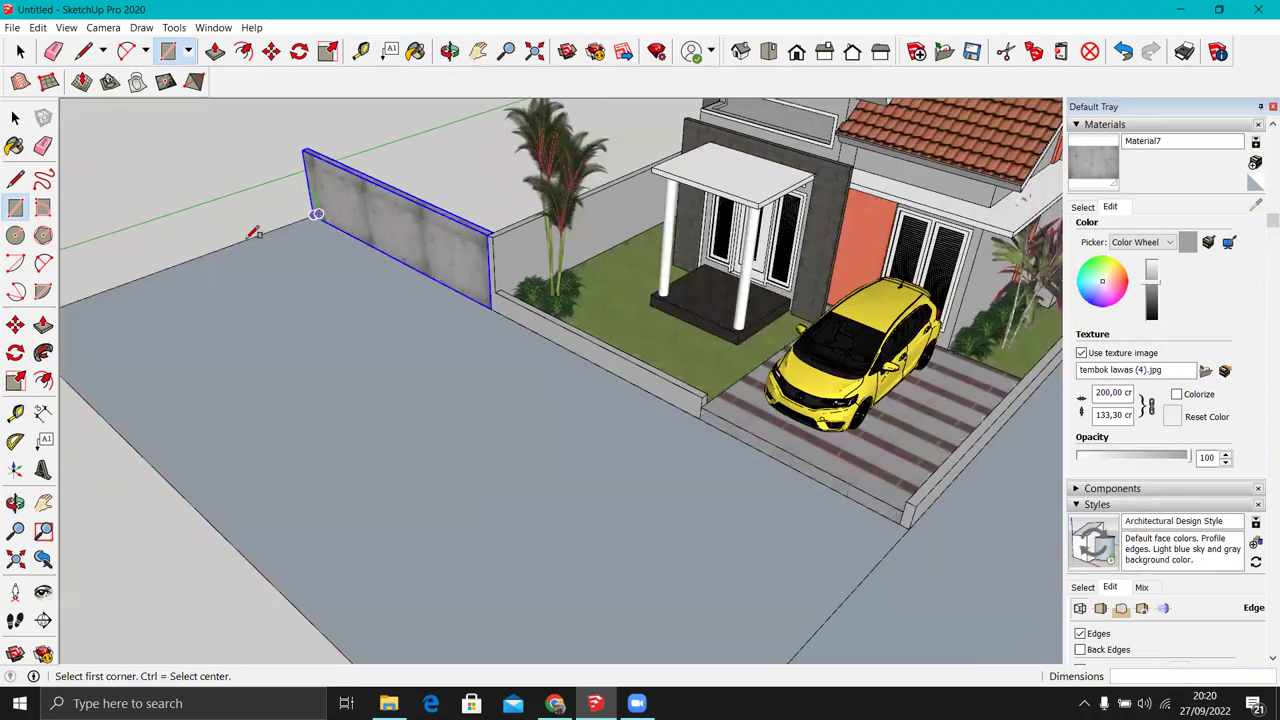
Step: Survey the ground area with side panels hidden, then begin a new Material9
key(e)
middle_drag(128, 286, 520, 451)
scroll(720, 353, down, 5)
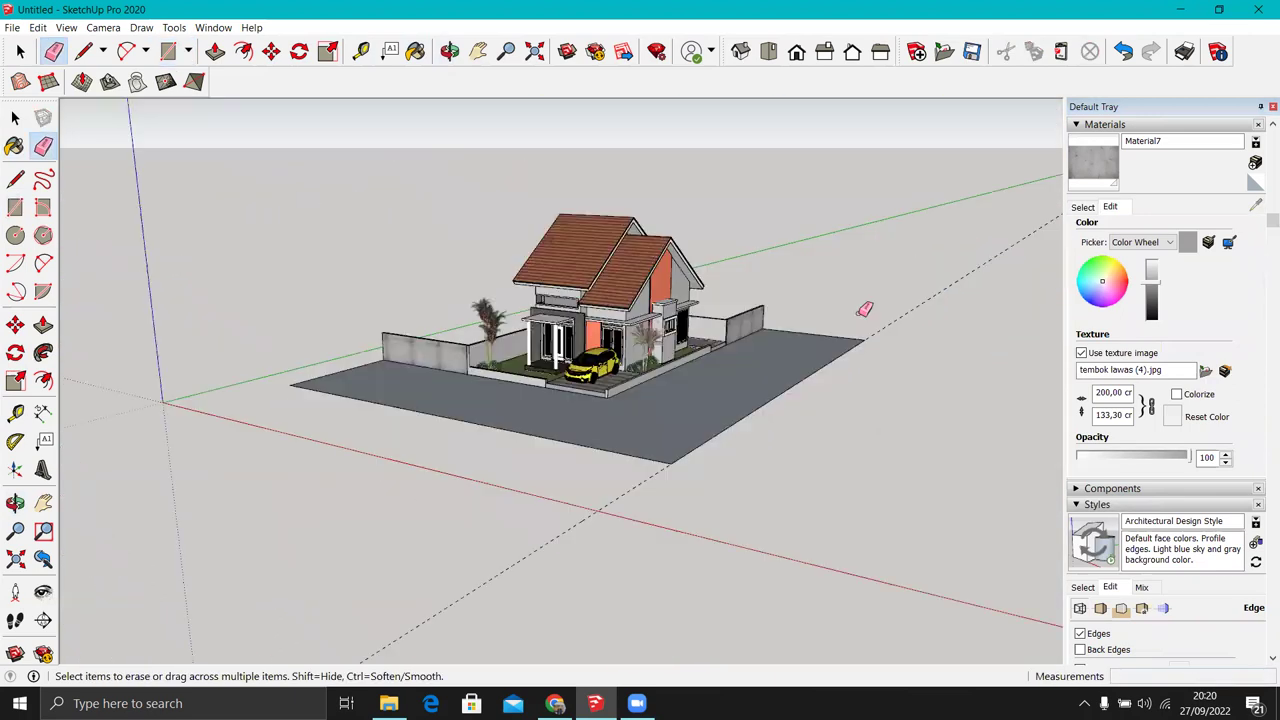
scroll(614, 296, up, 5)
mouse_move(583, 213)
middle_down()
mouse_move(688, 241)
mouse_move(684, 268)
mouse_move(679, 222)
mouse_move(695, 208)
middle_up()
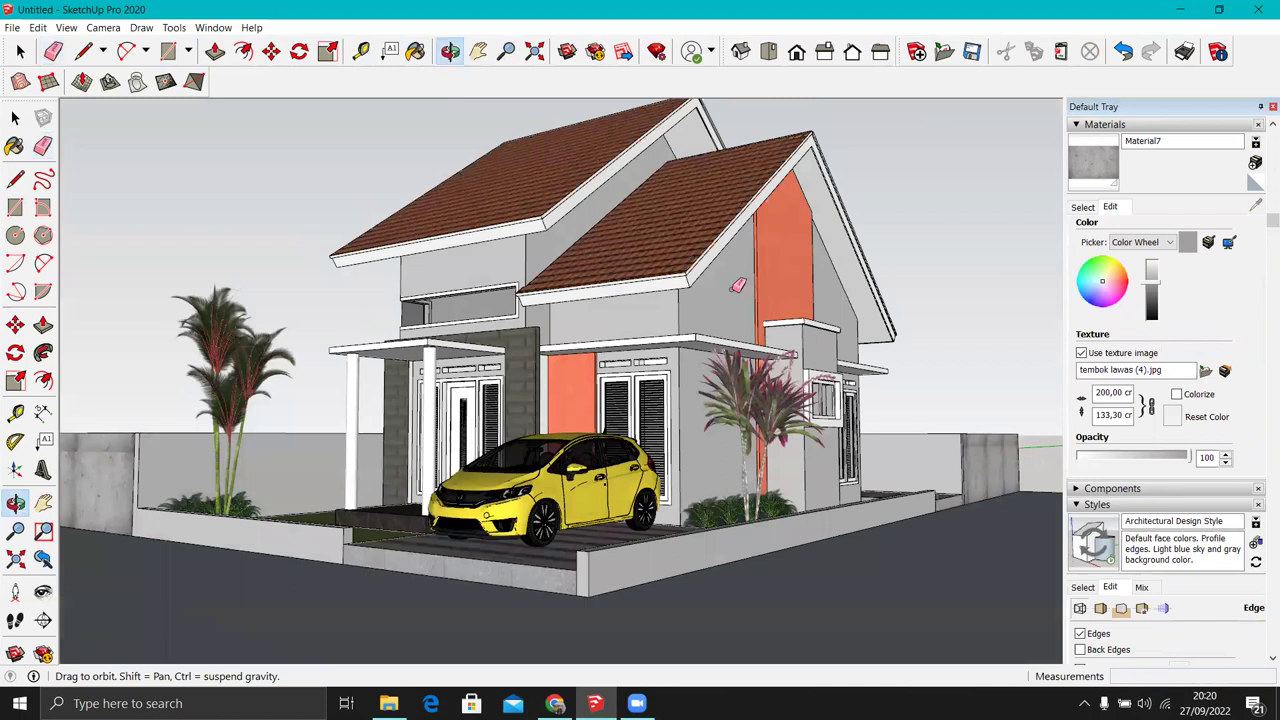
scroll(738, 286, down, 1)
click(1261, 108)
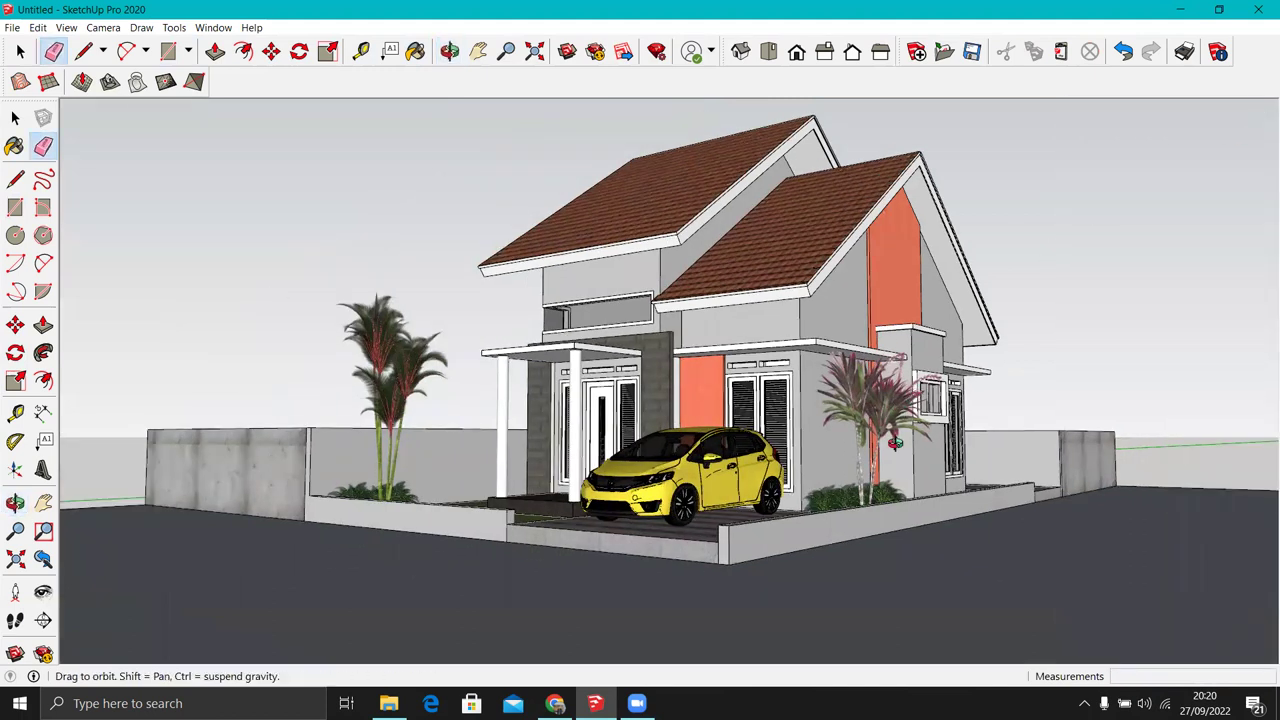
middle_drag(950, 376, 779, 312)
scroll(836, 445, down, 2)
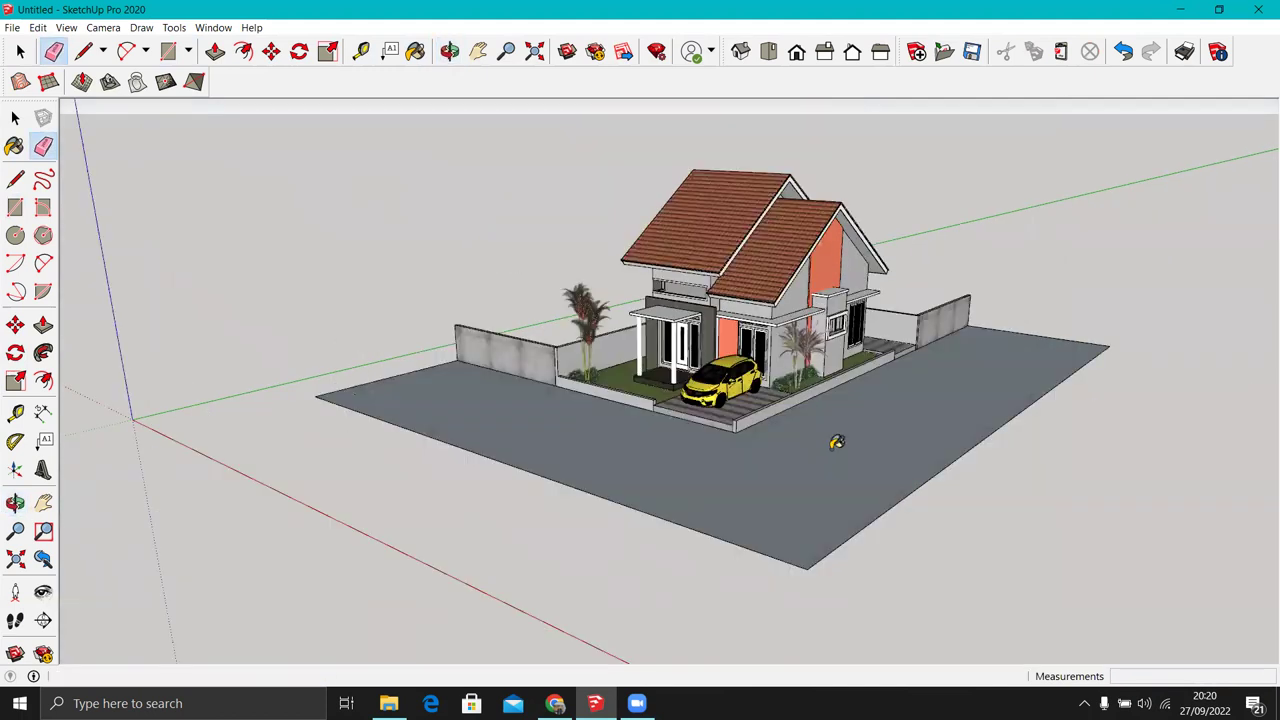
key(b)
click(1255, 163)
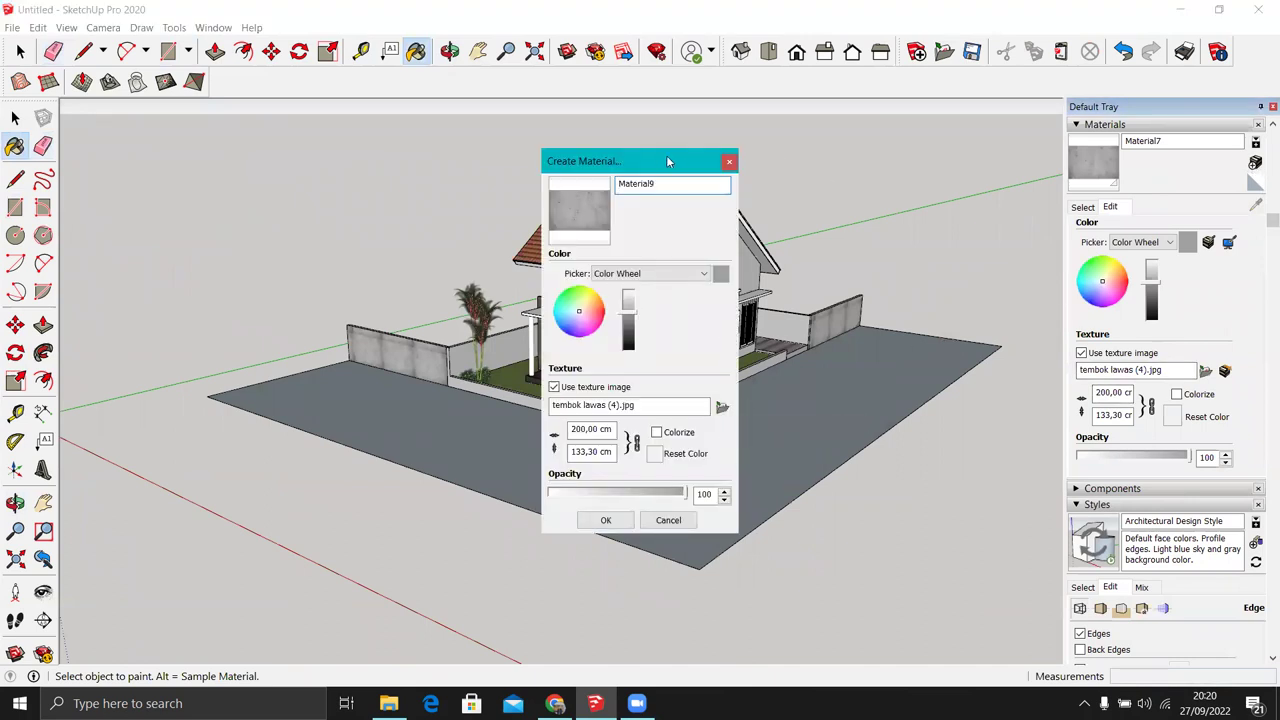
Step: Create a new material from the pavement+06_d100 texture in the aspal dan paving folder
click(729, 161)
click(1083, 207)
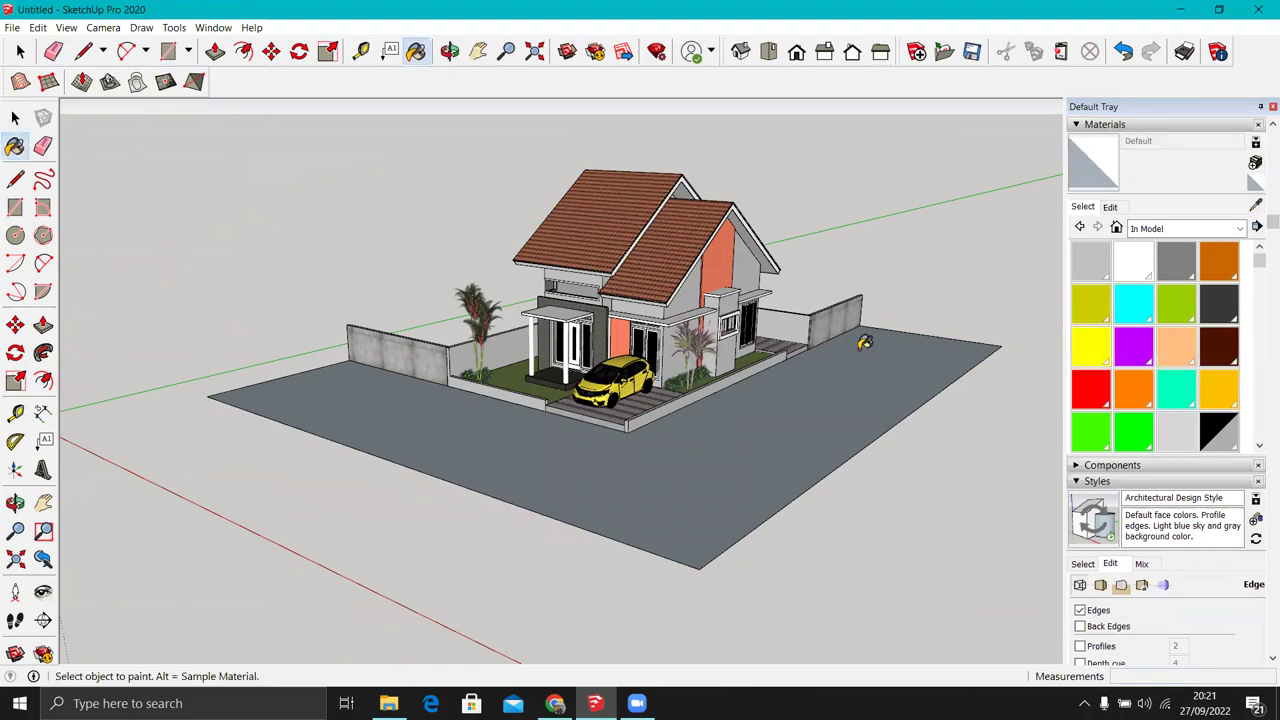
click(1256, 166)
click(722, 408)
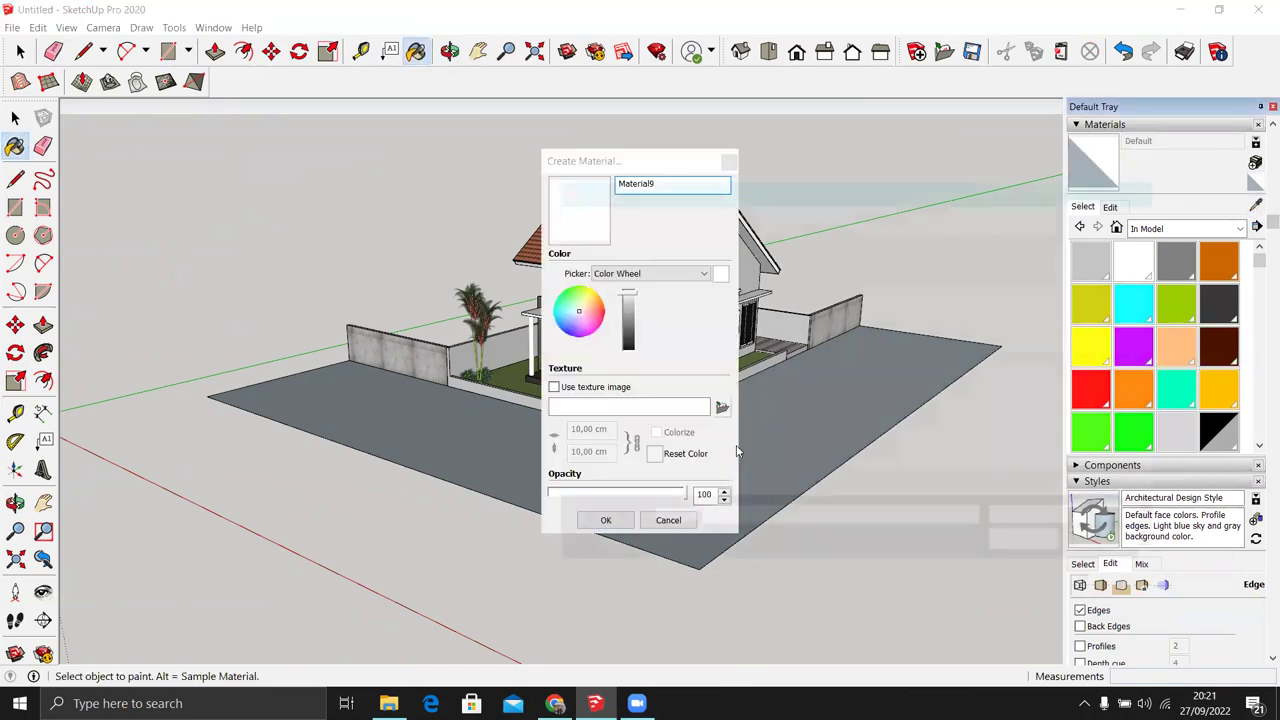
click(766, 212)
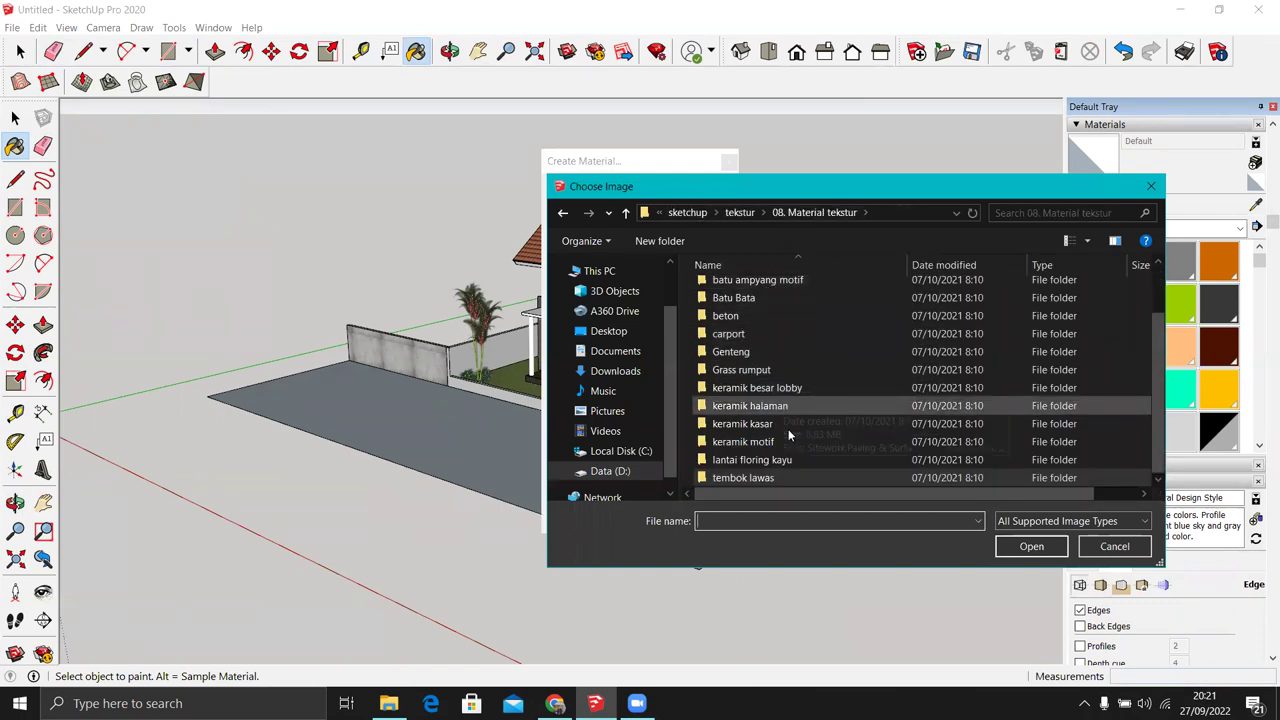
scroll(788, 429, up, 2)
double_click(790, 290)
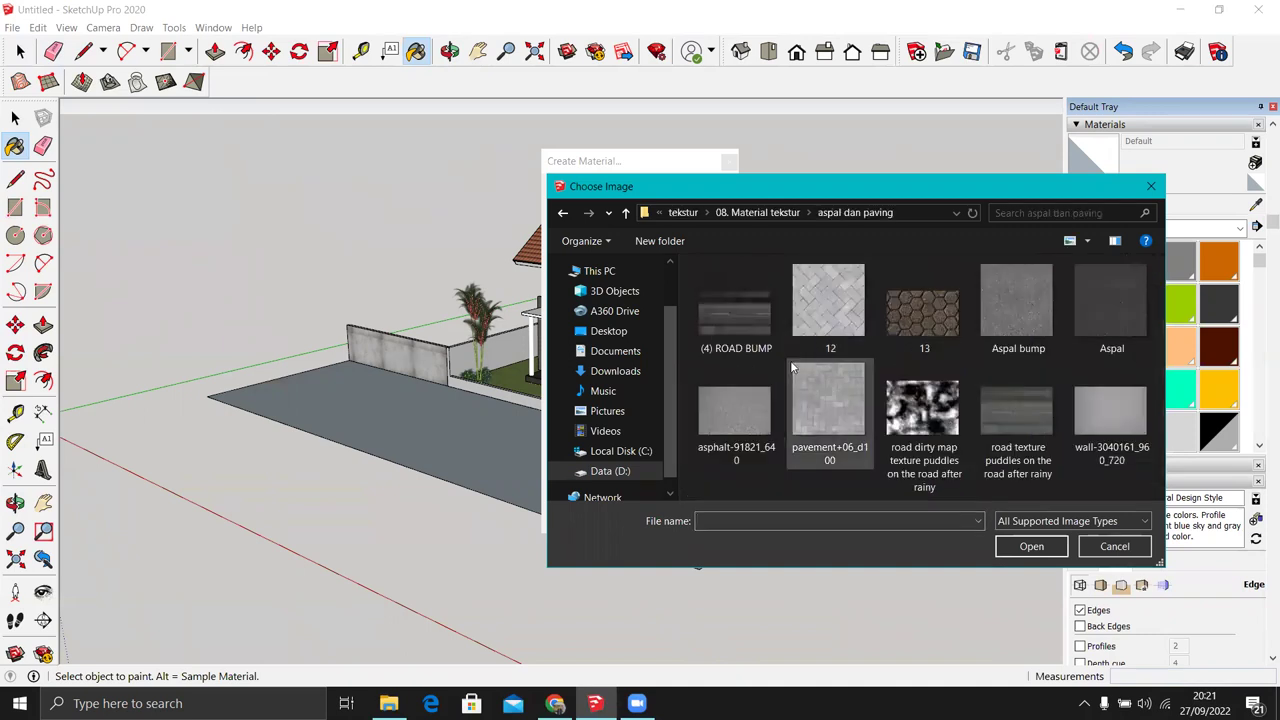
click(829, 405)
click(1031, 546)
click(606, 520)
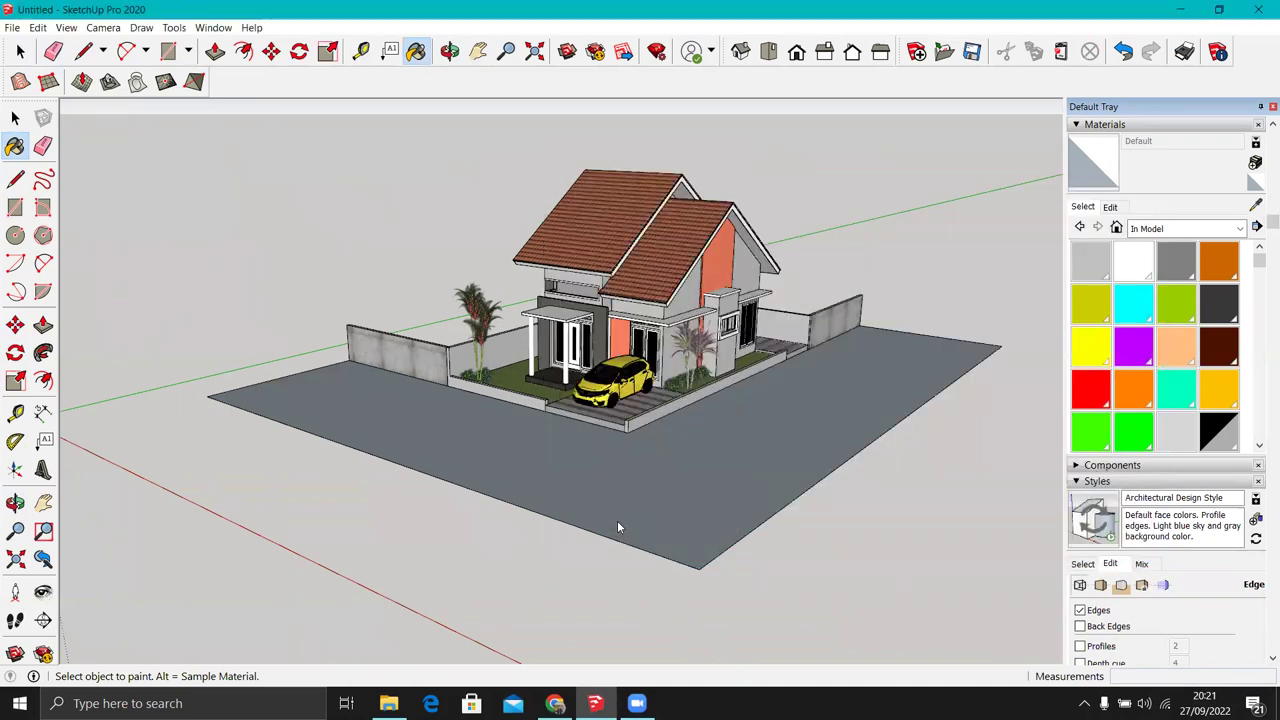
Step: Apply the paving material to the ground with a 100 × 100 cm texture size
middle_drag(666, 534, 660, 509)
scroll(731, 487, up, 3)
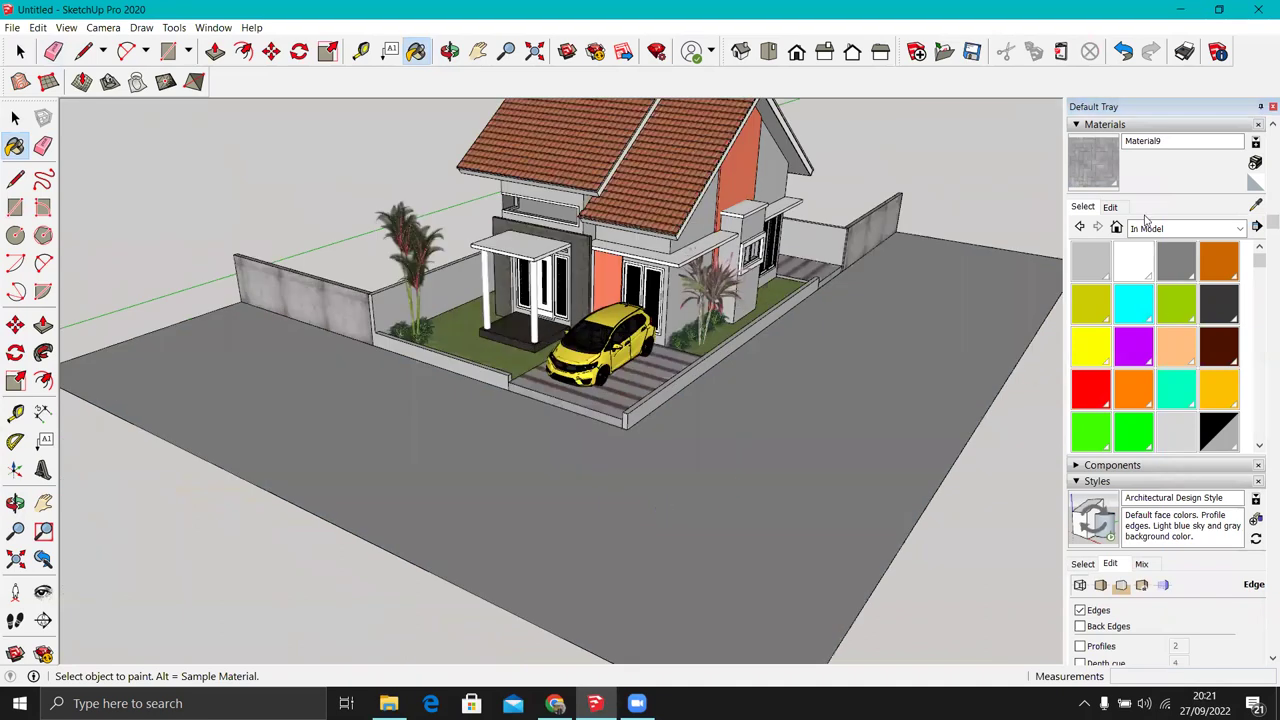
click(1110, 207)
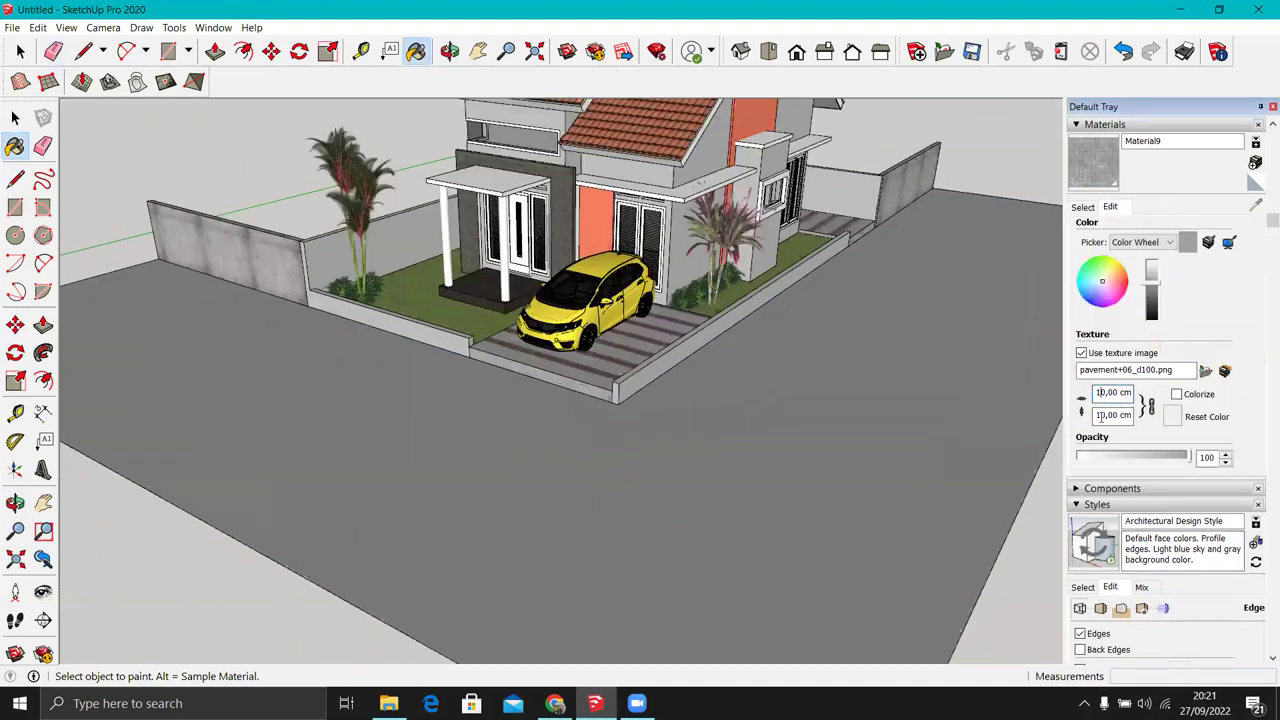
key(Return)
mouse_move(569, 449)
middle_down()
mouse_move(826, 460)
mouse_move(651, 469)
middle_up()
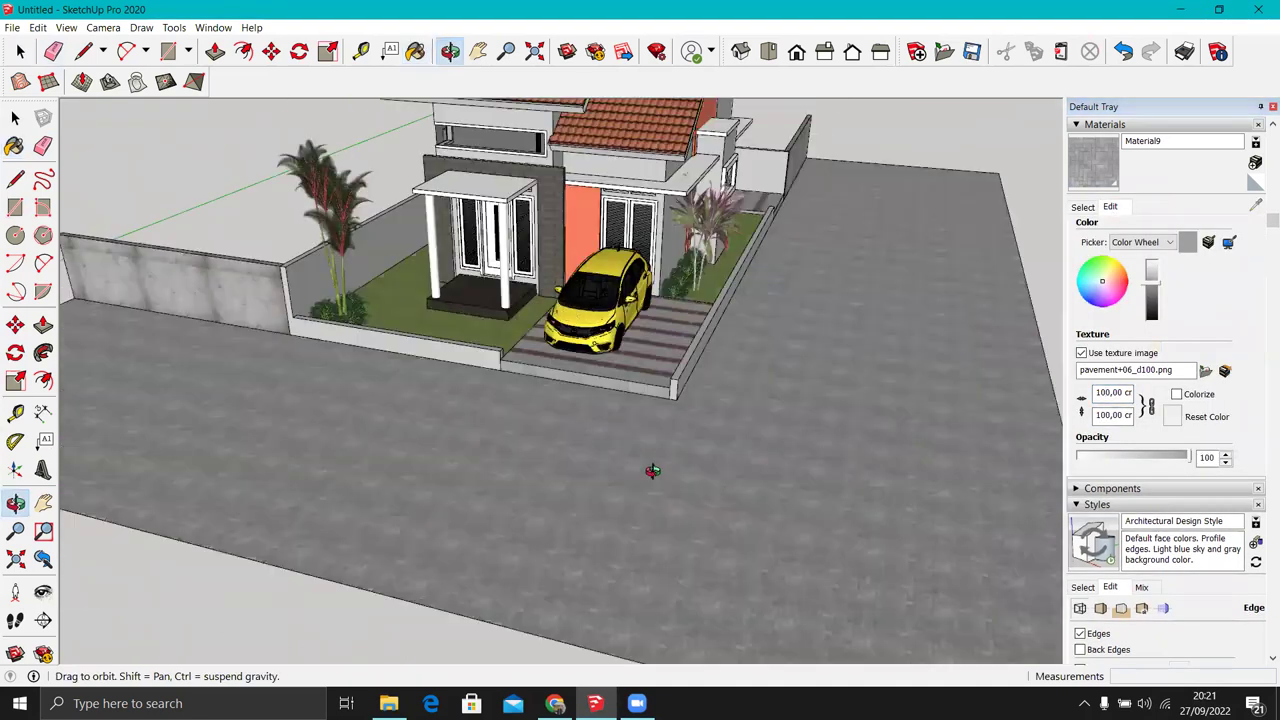
scroll(488, 356, up, 3)
key(l)
scroll(468, 352, up, 4)
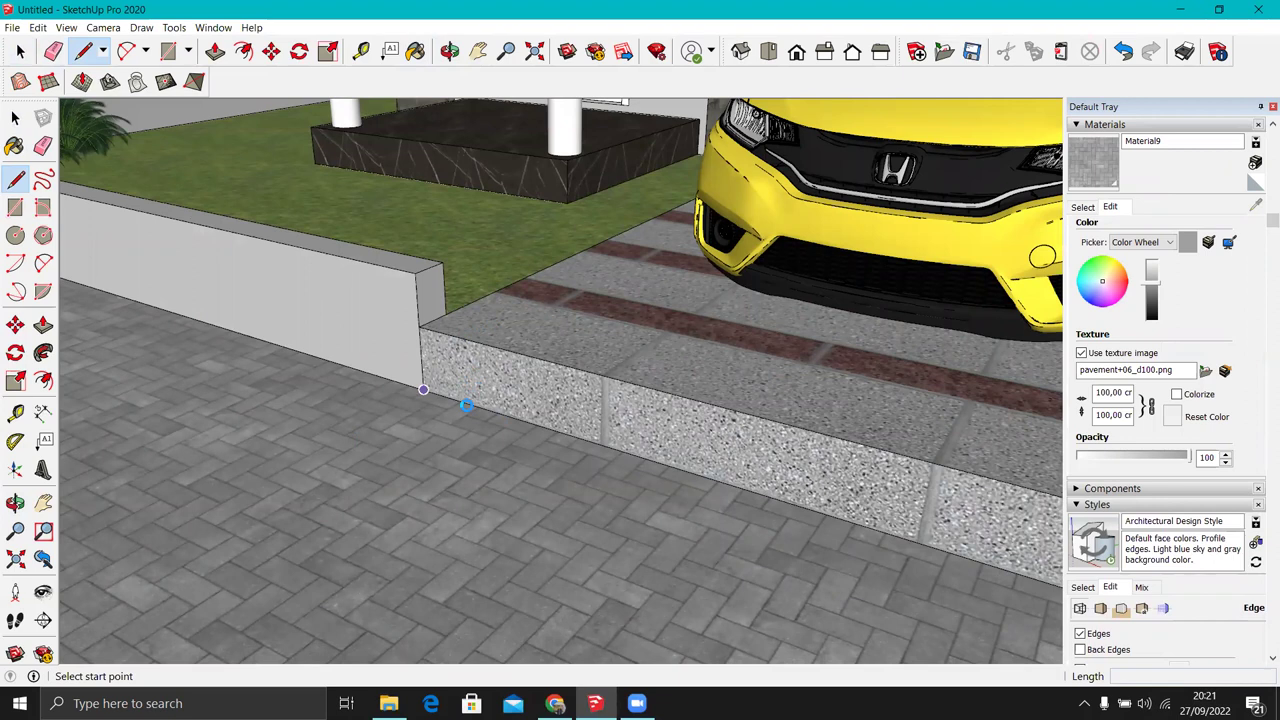
Step: Inside the curb group, pull the curb's end face back 55 cm
click(466, 414)
middle_drag(466, 414, 472, 407)
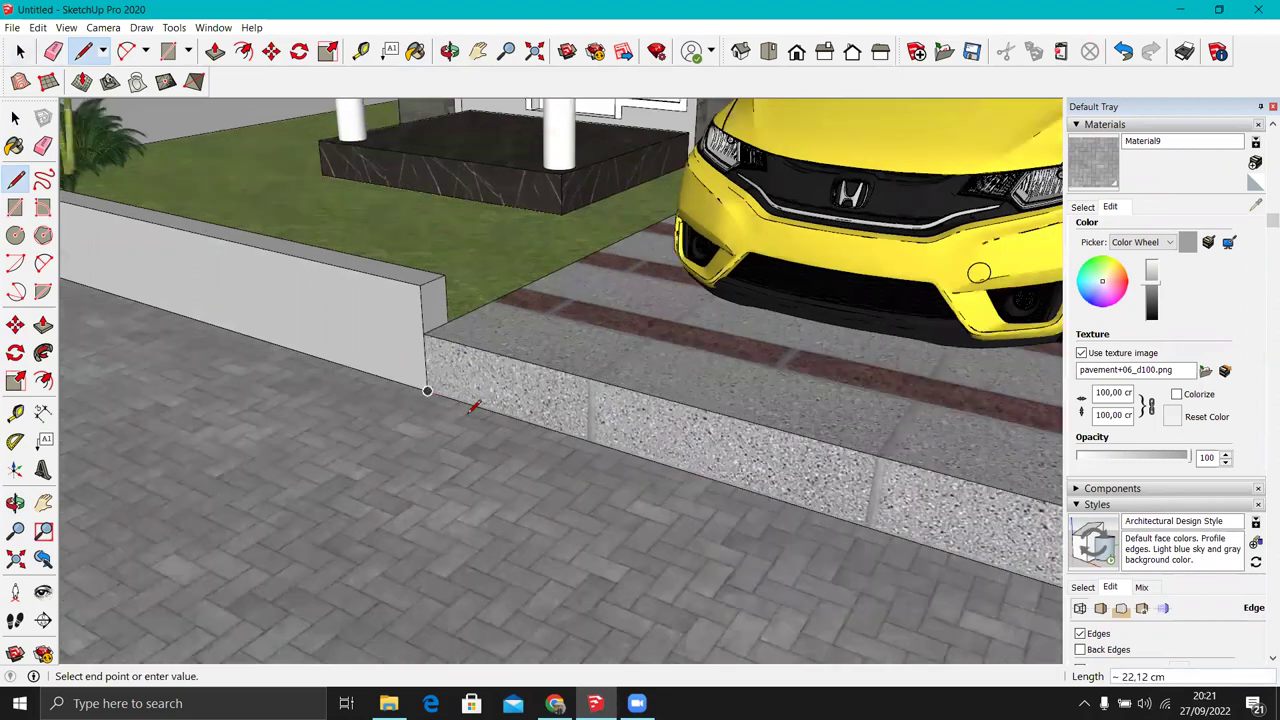
key(space)
scroll(467, 420, down, 5)
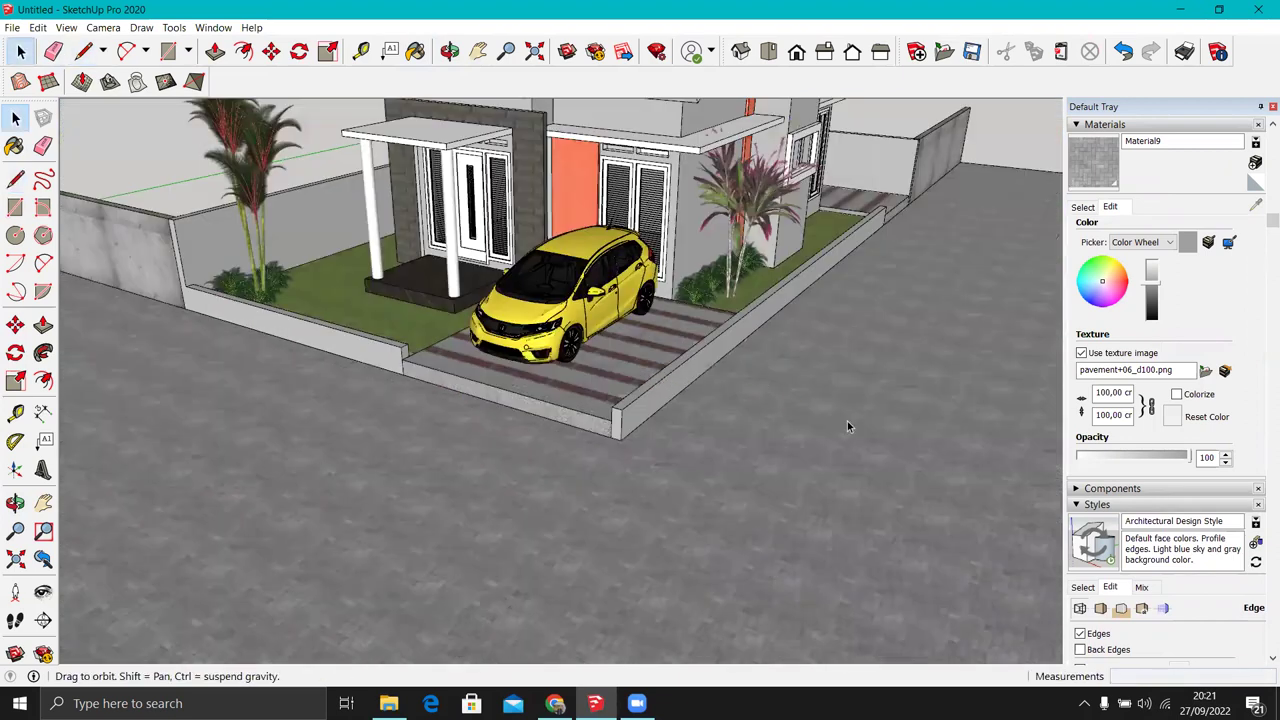
scroll(830, 413, up, 5)
scroll(818, 420, up, 3)
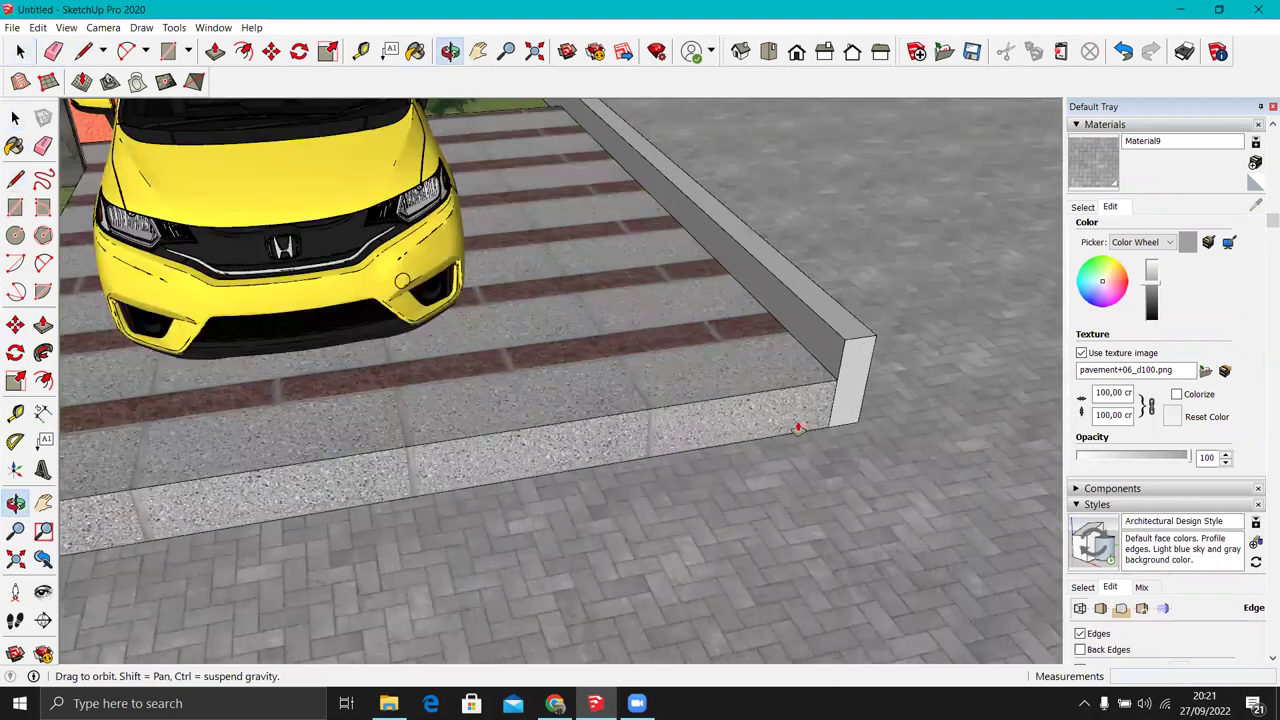
click(797, 420)
double_click(790, 405)
key(p)
drag(786, 394, 754, 338)
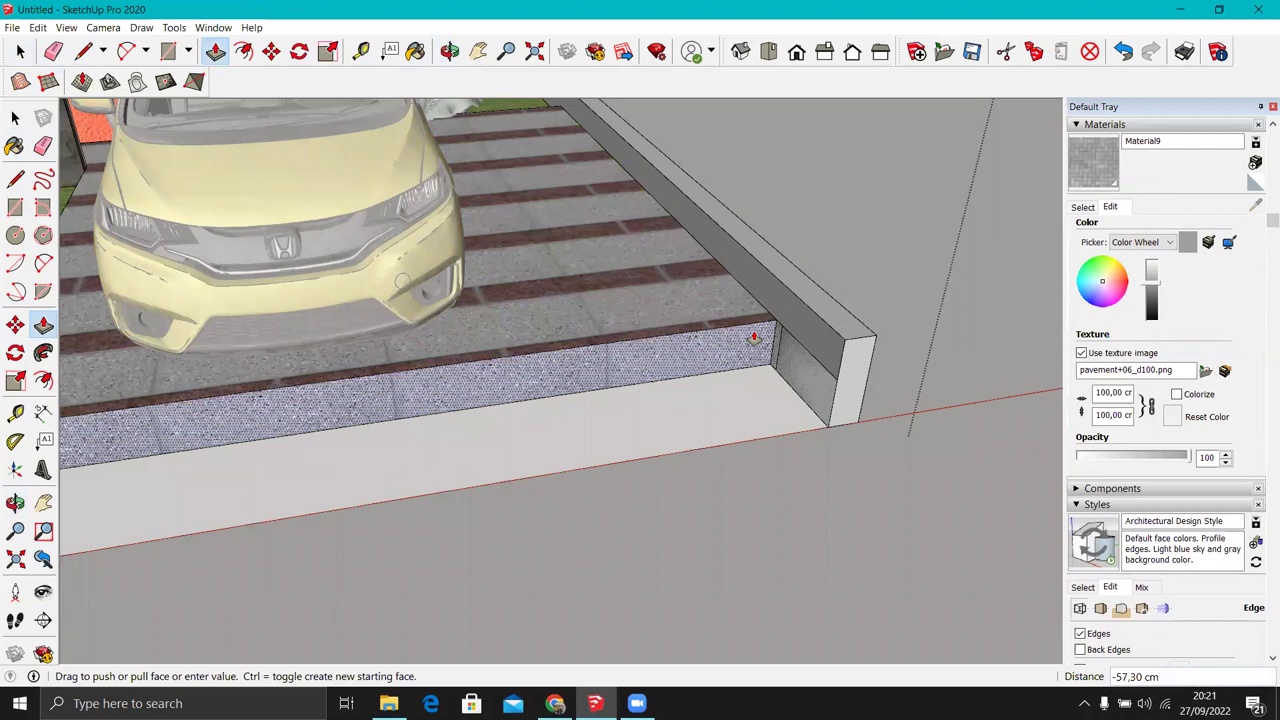
key(Return)
Step: Nudge the paving face and draw an edge closing the curb corner face
key(l)
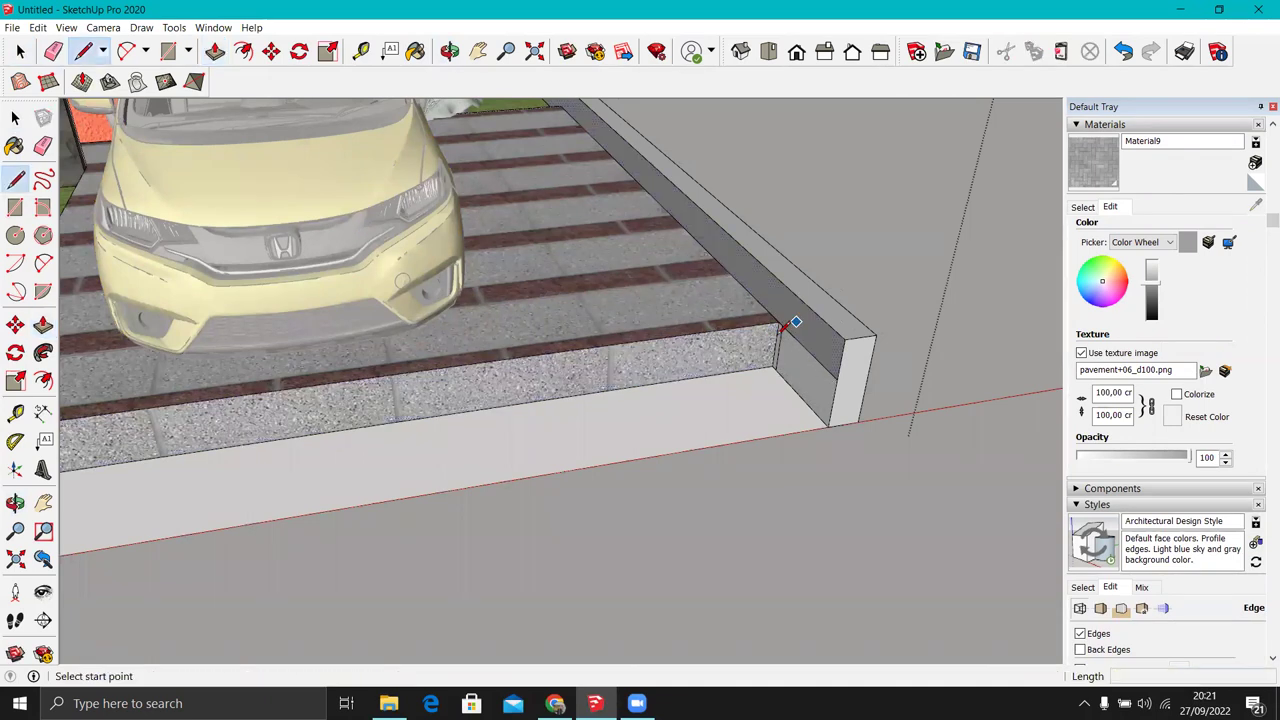
key(p)
click(776, 340)
click(778, 335)
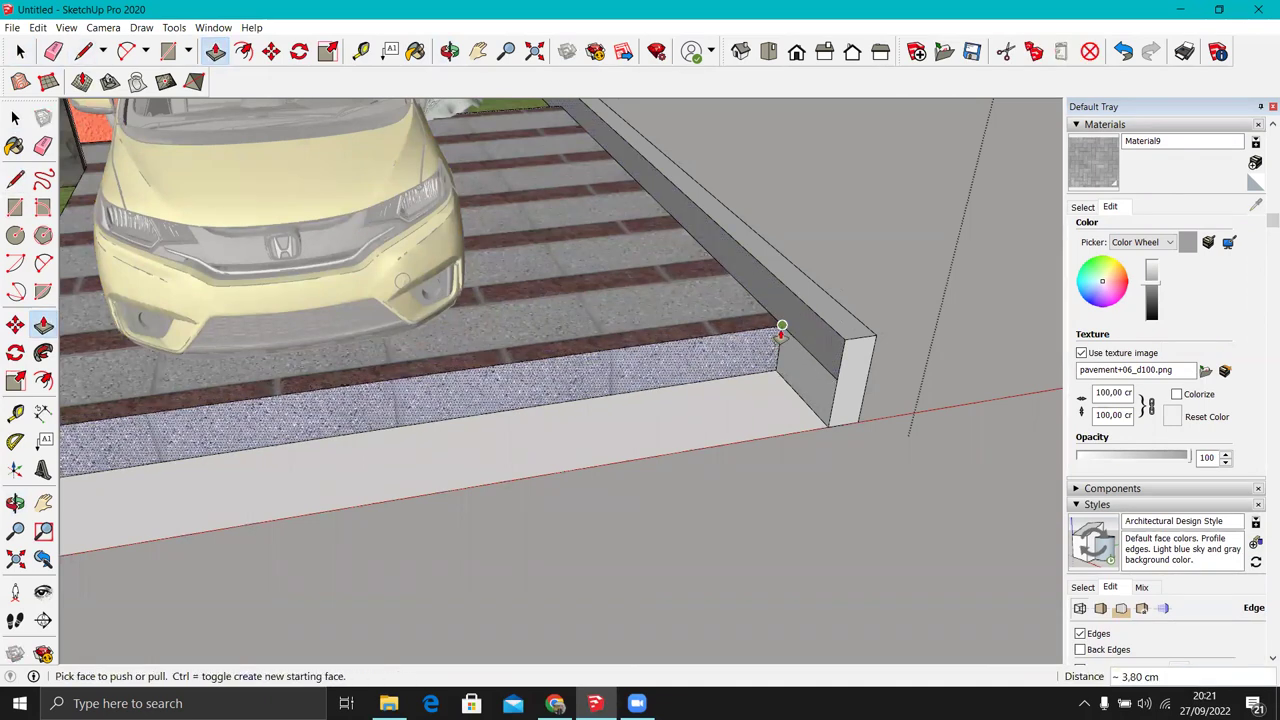
key(l)
click(782, 325)
click(828, 427)
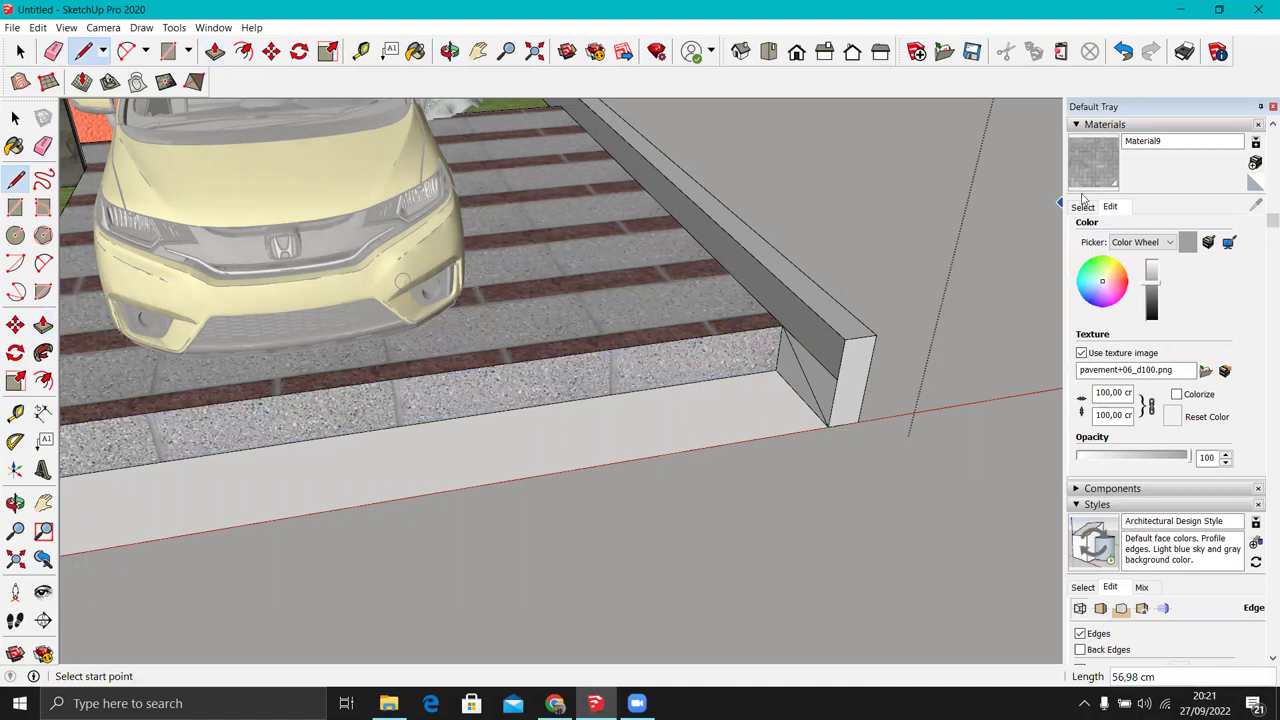
Step: Paint the curb's end face with the brick paving material
click(1092, 207)
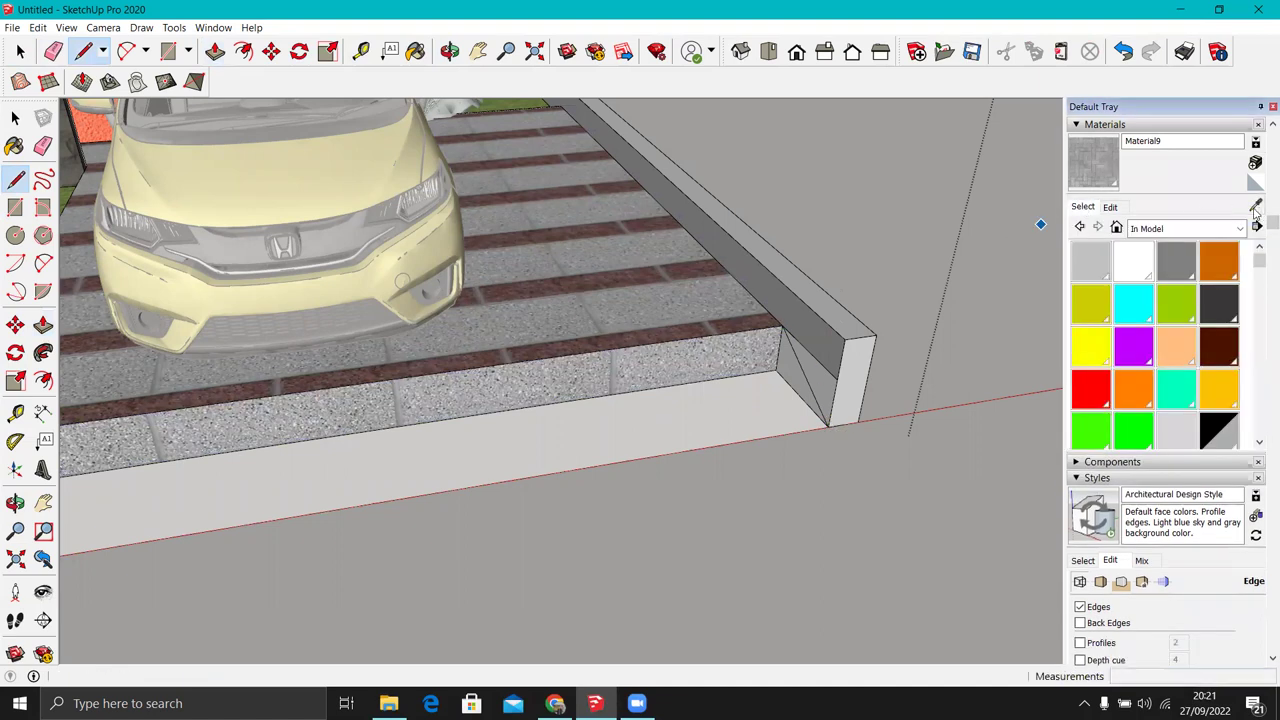
key(b)
click(791, 350)
key(p)
click(790, 360)
scroll(450, 408, down, 3)
scroll(320, 385, down, 3)
click(697, 405)
Step: Push the concrete slab face back at the driveway corner
mouse_move(697, 405)
middle_down()
mouse_move(502, 368)
mouse_move(388, 300)
middle_up()
scroll(273, 262, up, 4)
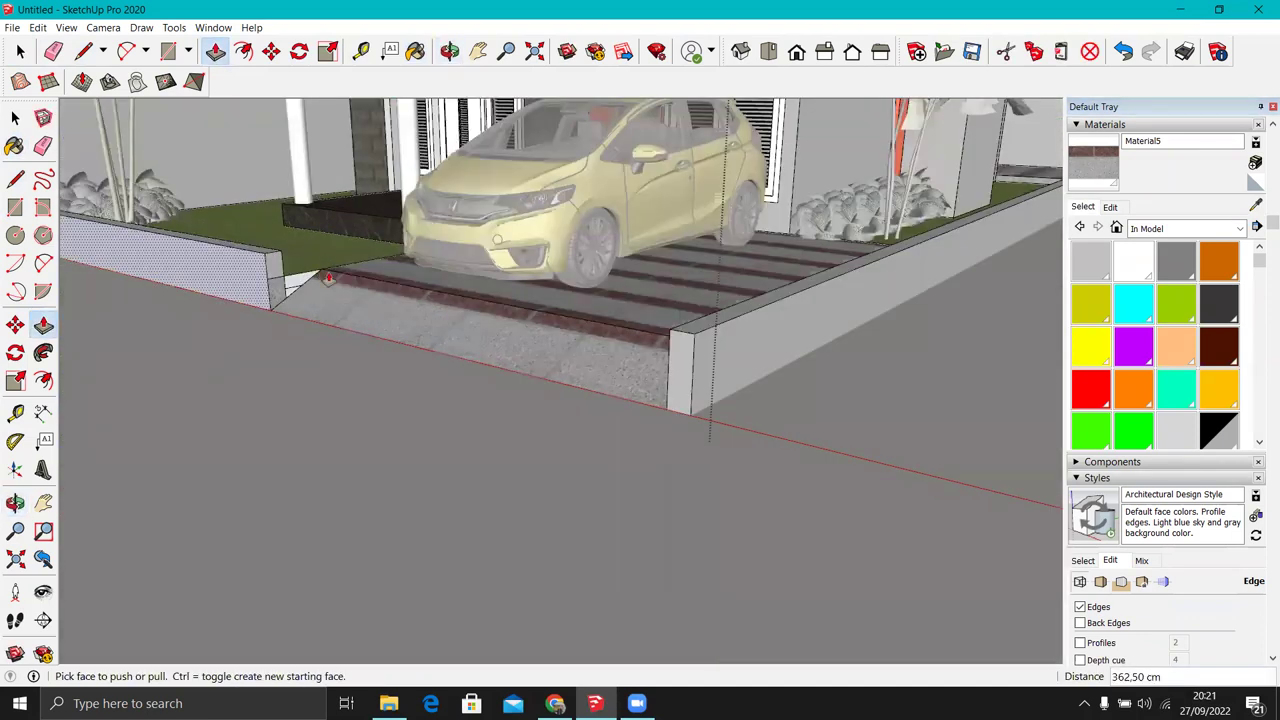
scroll(322, 276, up, 3)
scroll(324, 300, down, 2)
key(e)
scroll(837, 315, down, 5)
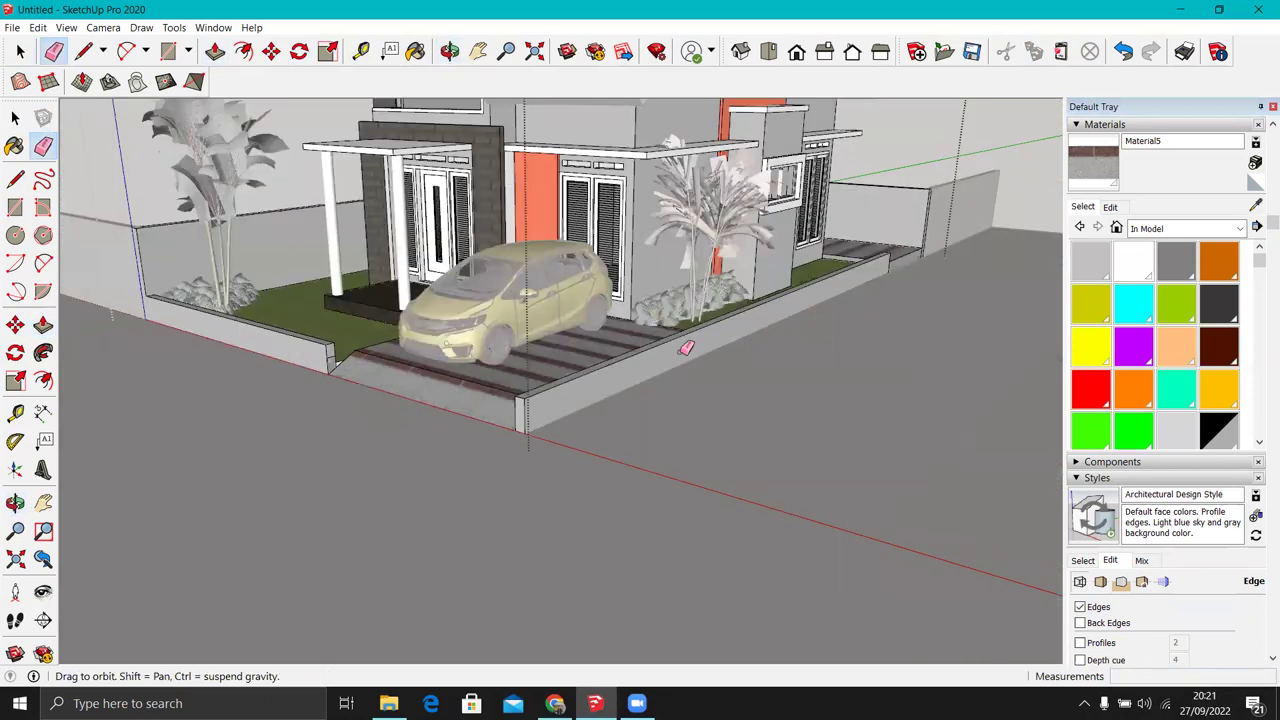
middle_drag(686, 349, 440, 397)
scroll(893, 285, up, 5)
scroll(893, 285, up, 3)
key(p)
drag(863, 303, 828, 268)
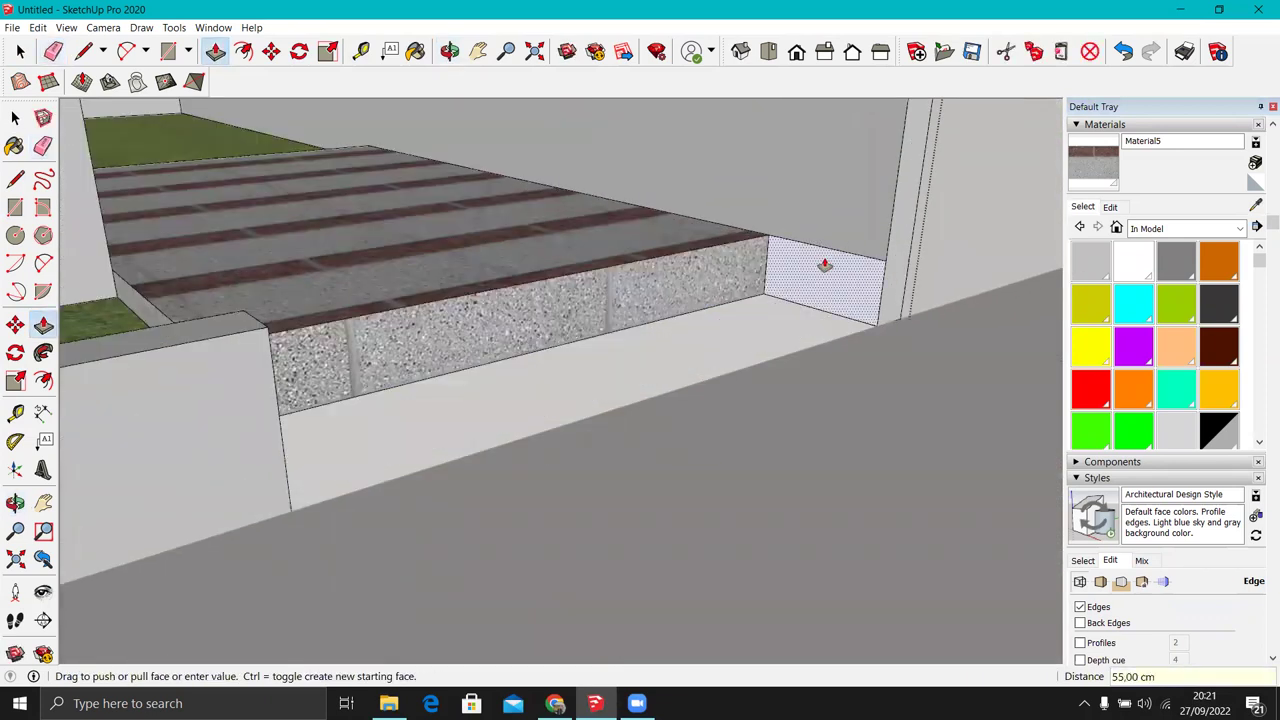
key(l)
Step: Add a painted sloped corner face and extend the front paving face to 215 cm
click(768, 235)
click(877, 325)
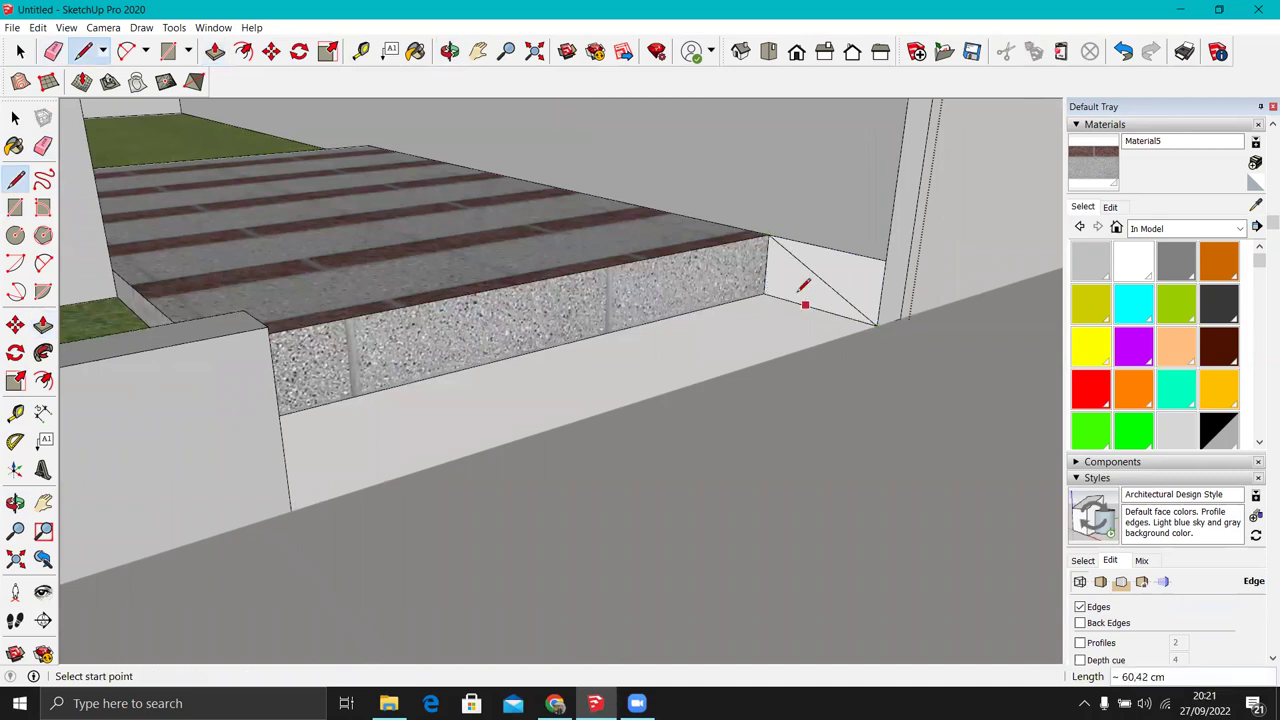
key(b)
click(818, 246)
key(e)
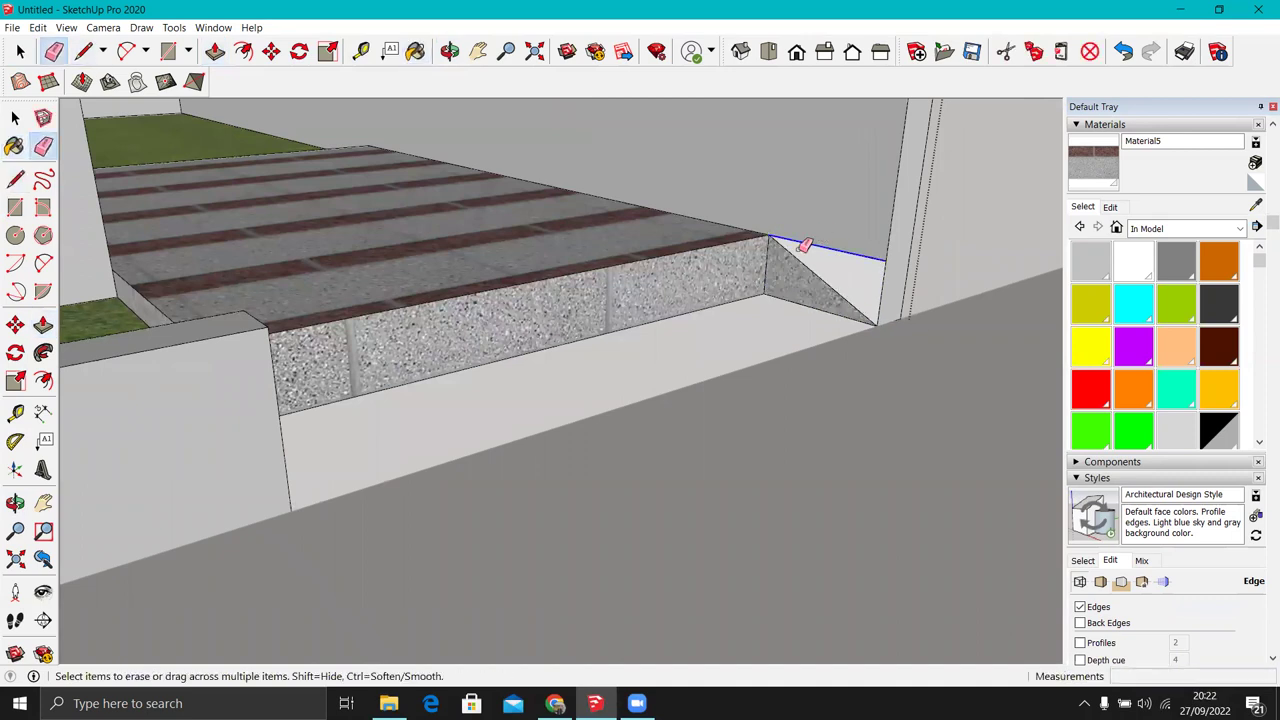
click(805, 243)
key(p)
drag(771, 257, 526, 308)
mouse_move(526, 308)
middle_down()
mouse_move(211, 374)
mouse_move(170, 288)
middle_up()
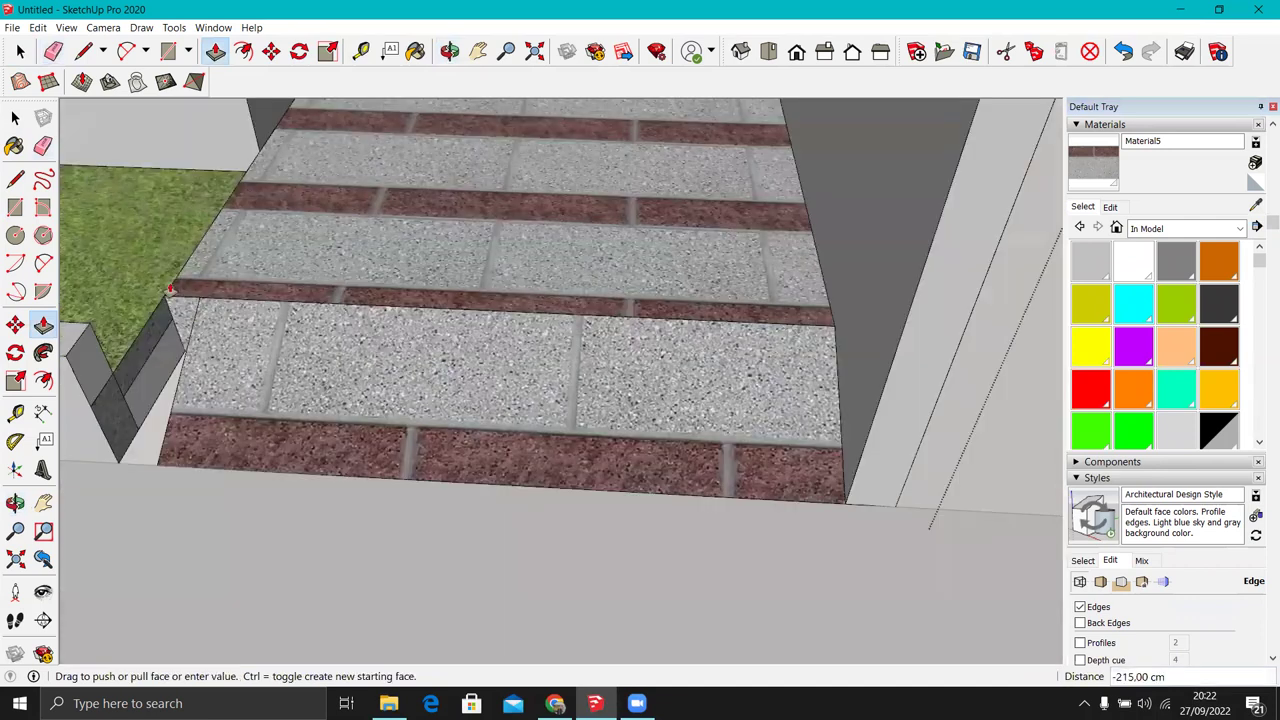
Step: Orbit and zoom around the house front, car and driveway to inspect them
key(e)
mouse_move(486, 346)
middle_down()
mouse_move(406, 443)
mouse_move(765, 350)
middle_up()
key(space)
scroll(765, 350, down, 5)
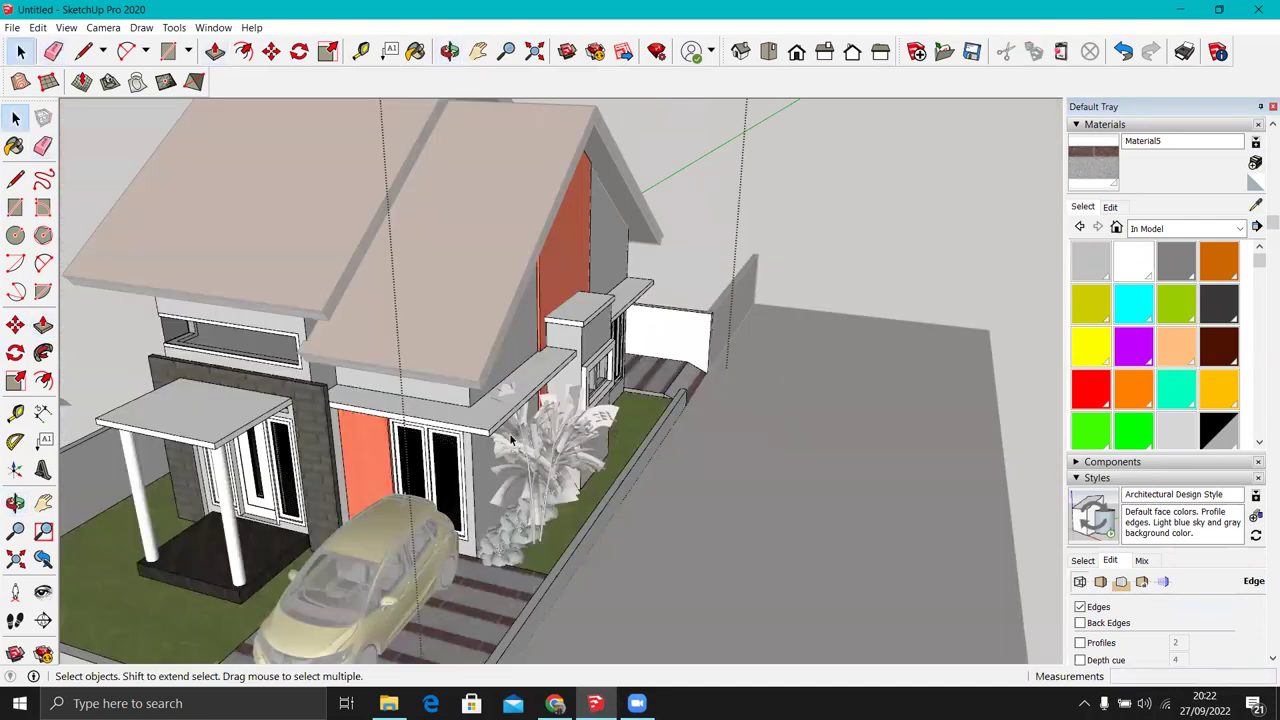
scroll(537, 425, down, 3)
middle_drag(537, 425, 396, 402)
scroll(396, 402, up, 2)
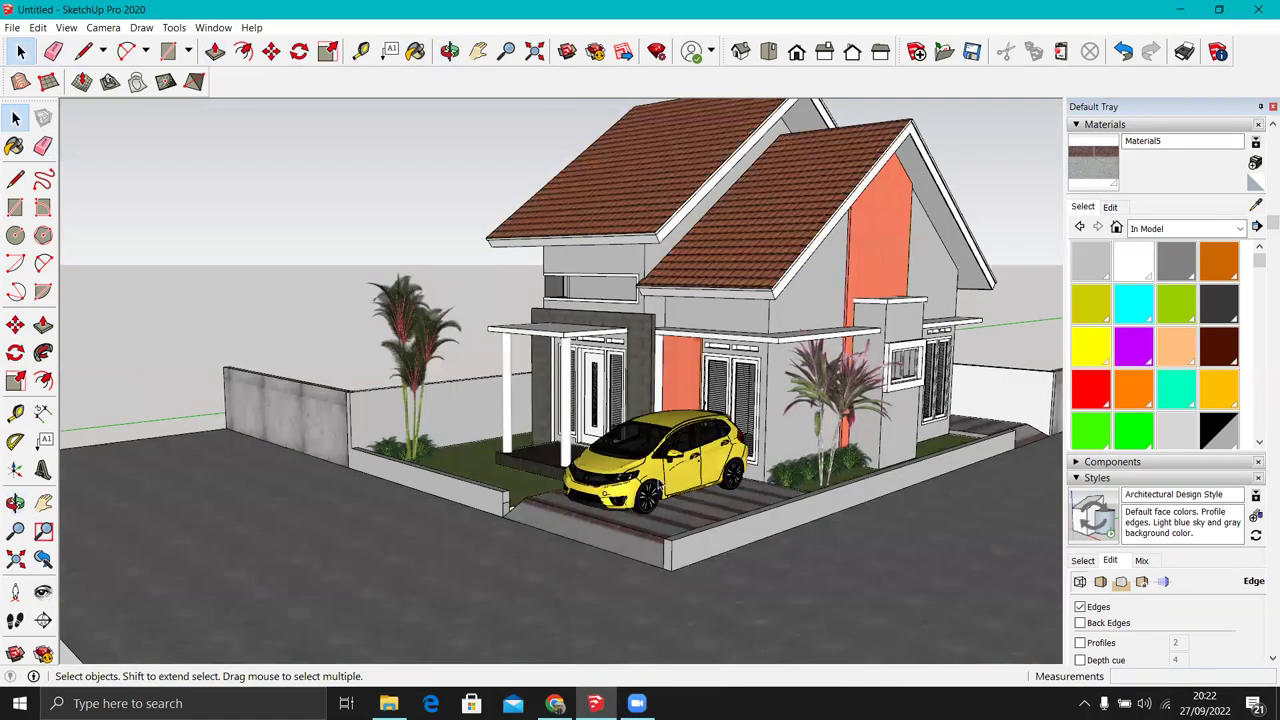
scroll(660, 486, down, 3)
scroll(1050, 428, up, 2)
middle_drag(1041, 419, 698, 430)
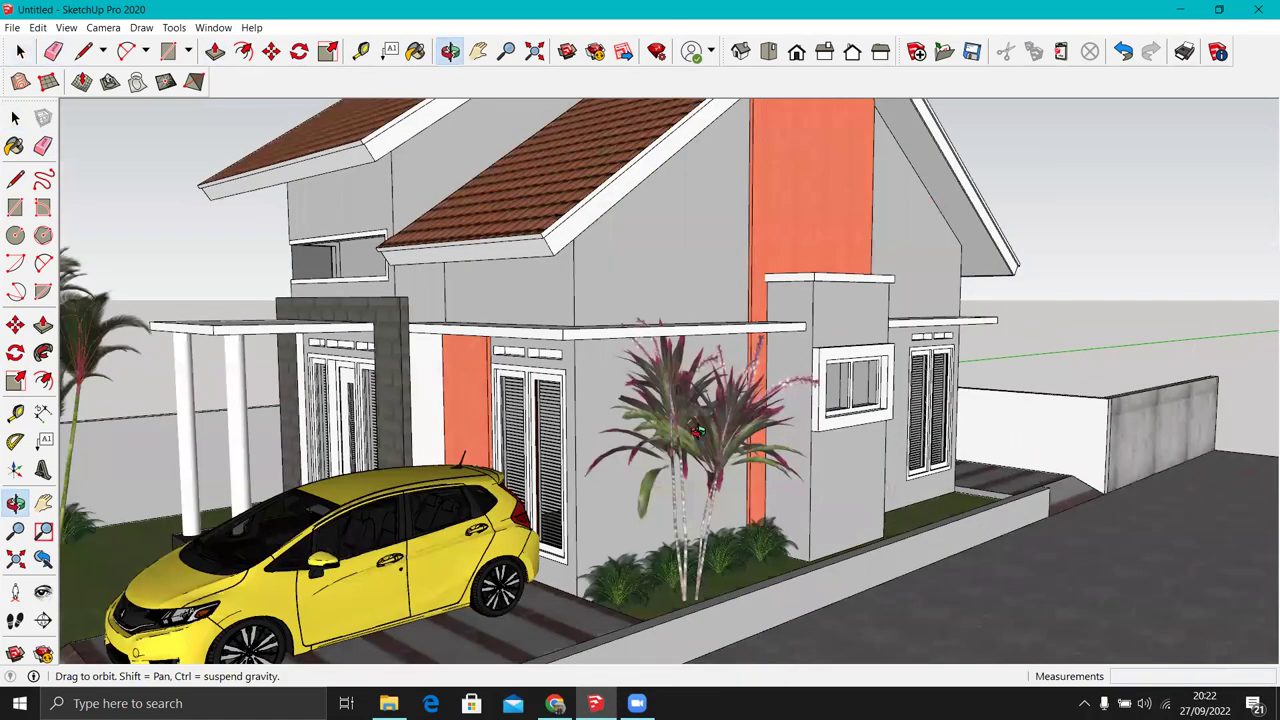
scroll(598, 459, down, 5)
middle_drag(1100, 492, 906, 430)
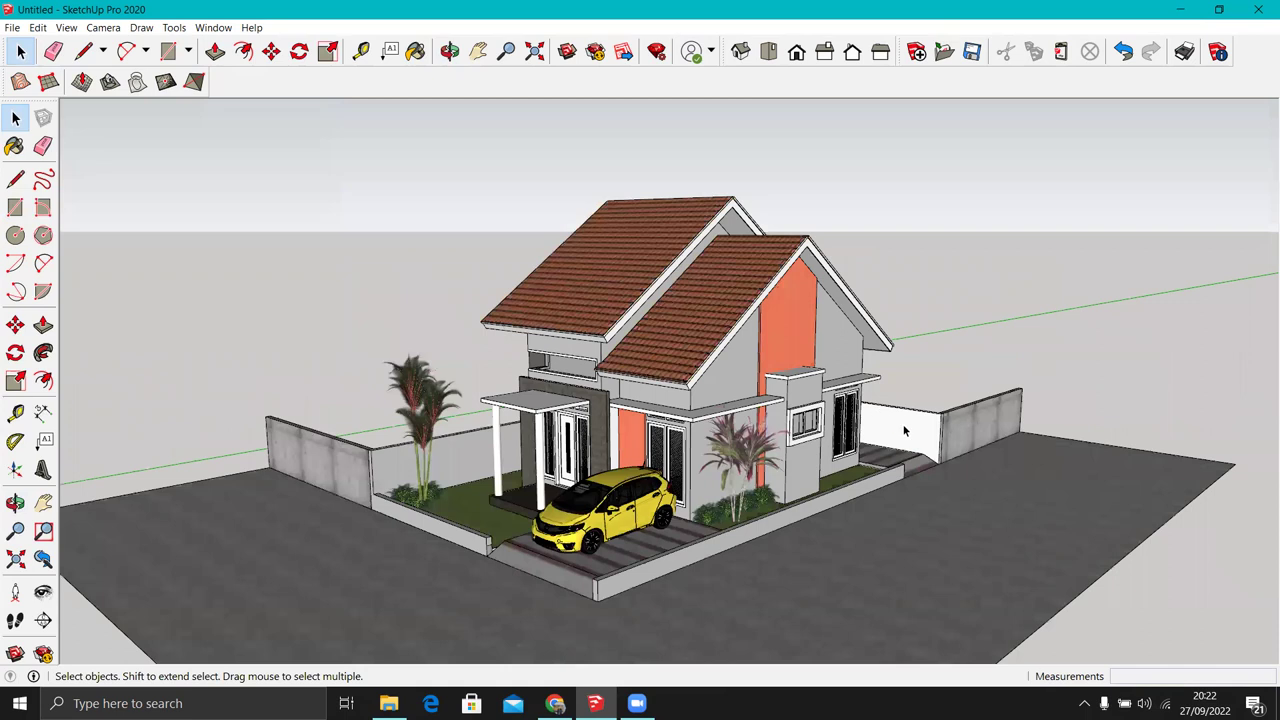
scroll(940, 428, up, 5)
Step: Sample a material from the model, then return to the File Explorer tanaman folder
key(b)
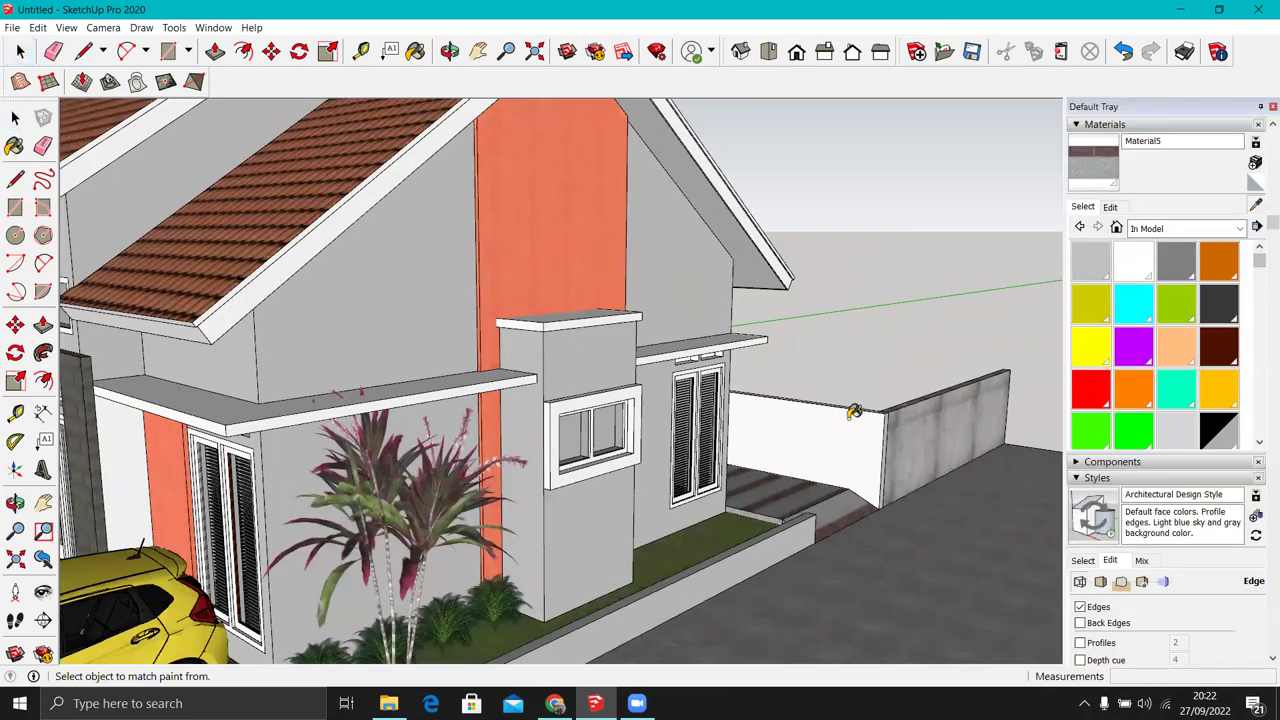
alt+click(837, 426)
scroll(814, 441, up, 2)
middle_drag(814, 441, 956, 472)
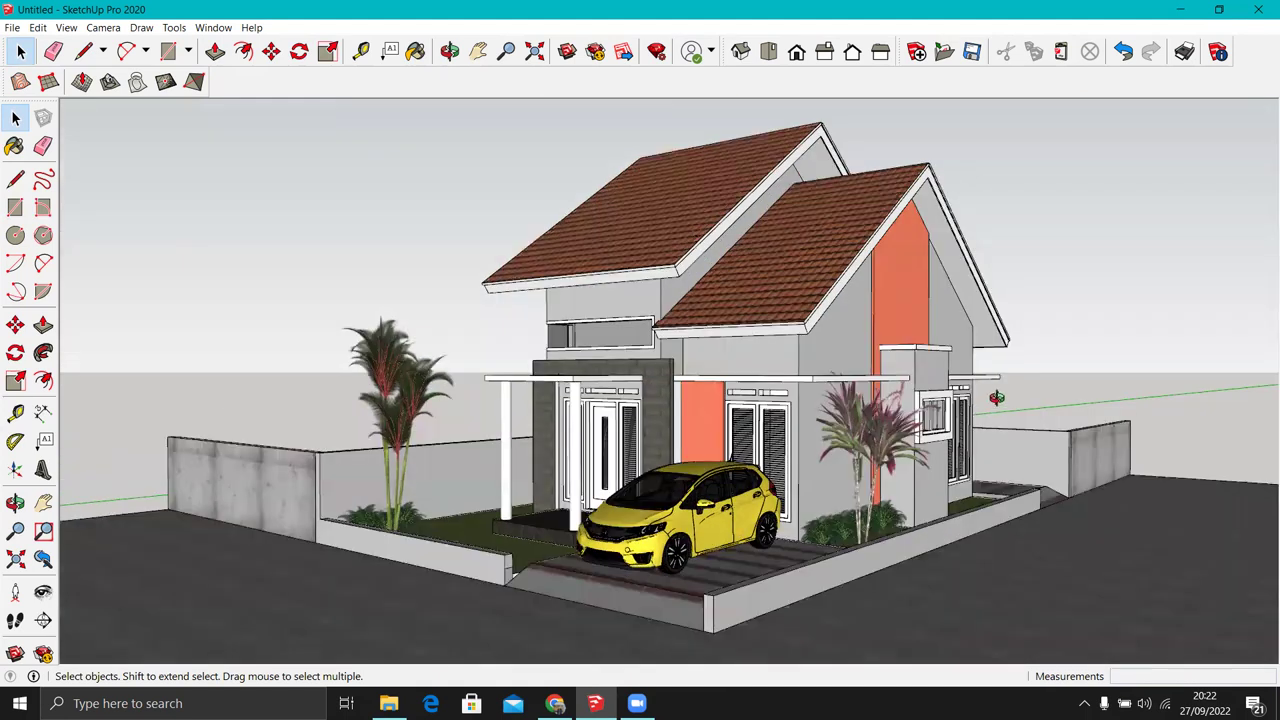
click(396, 703)
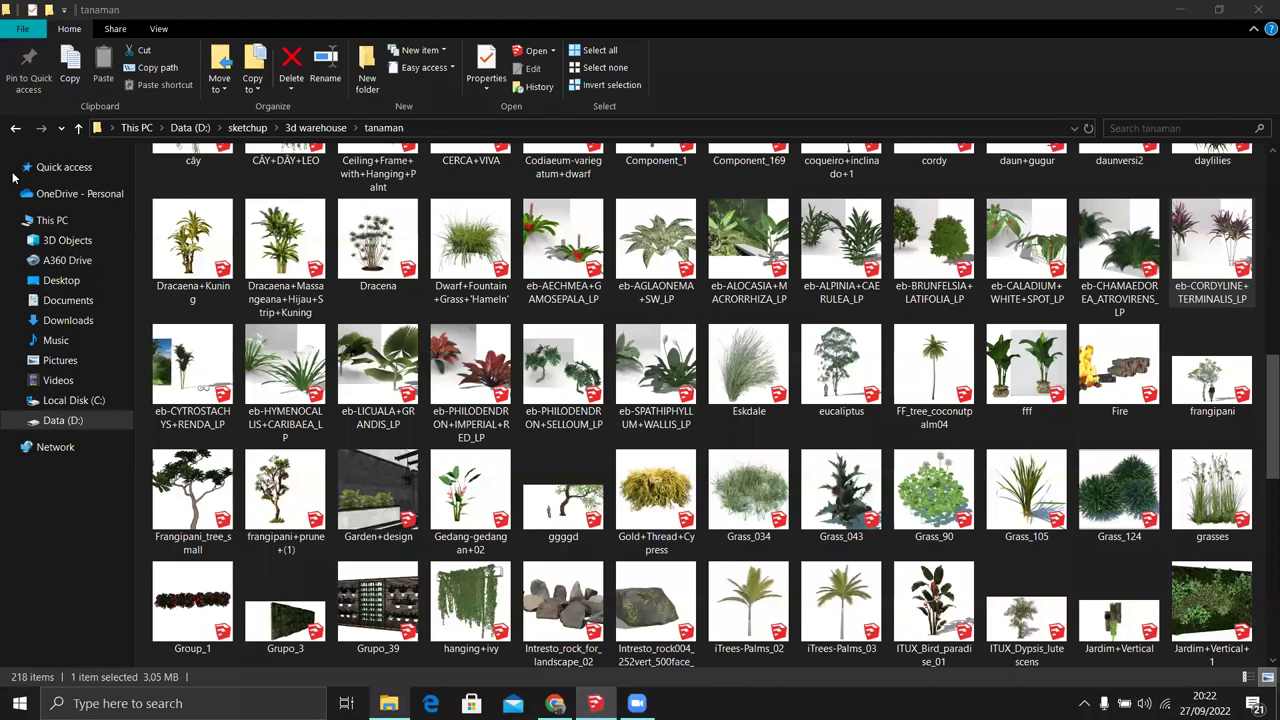
Step: Open the orang folder in 3d warehouse and drag the waving woman into the scene
key(alt+Up)
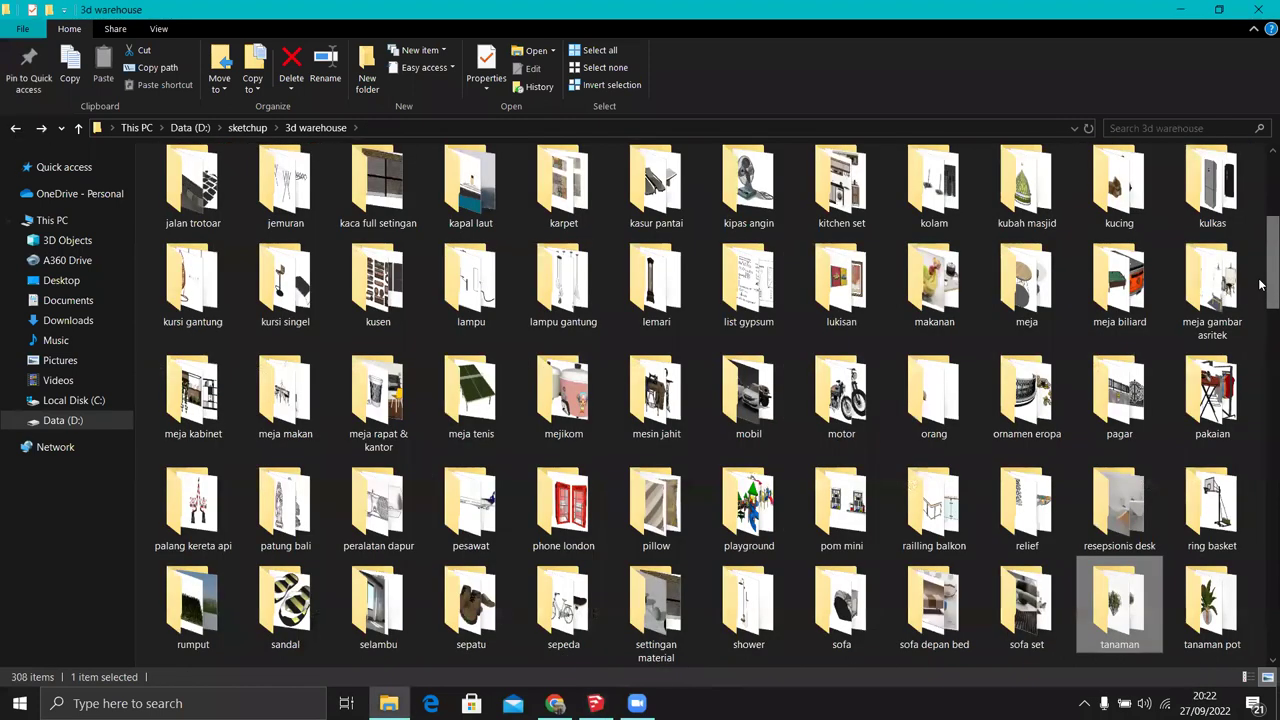
scroll(1260, 270, up, 1)
scroll(1260, 249, up, 2)
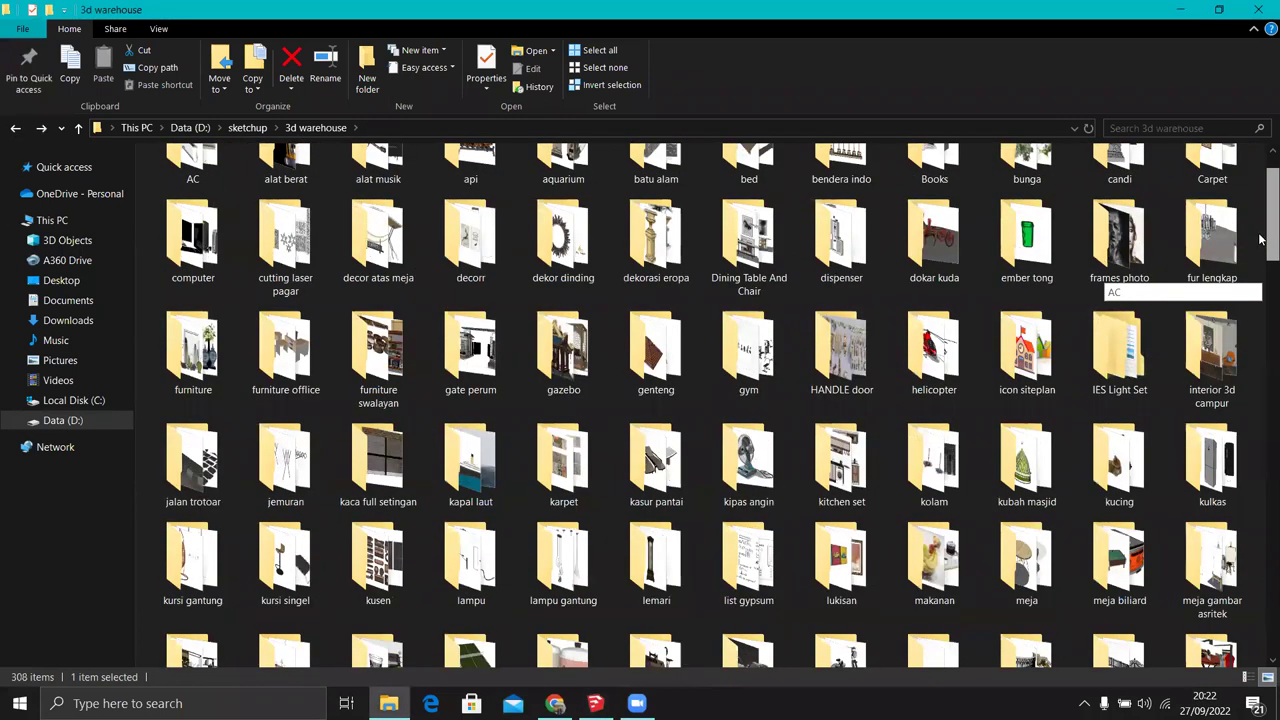
scroll(1260, 245, down, 1)
scroll(1260, 260, down, 1)
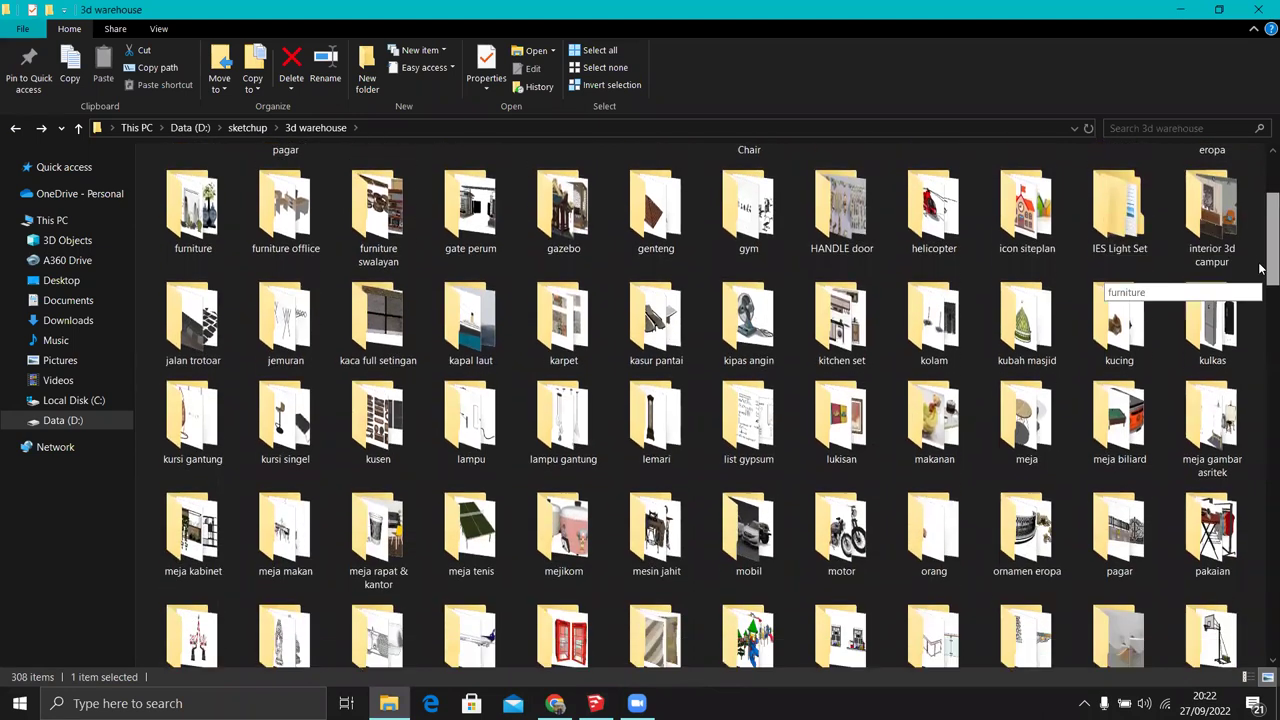
double_click(912, 478)
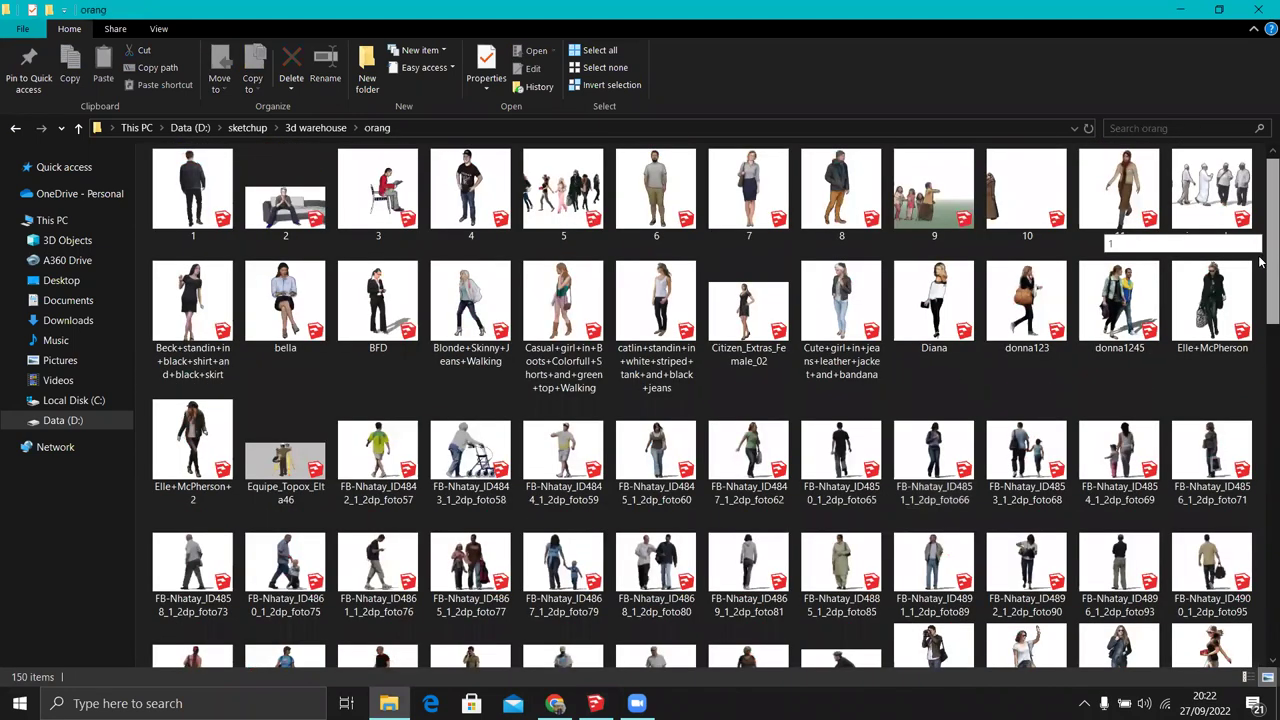
scroll(1260, 262, down, 2)
drag(930, 548, 500, 598)
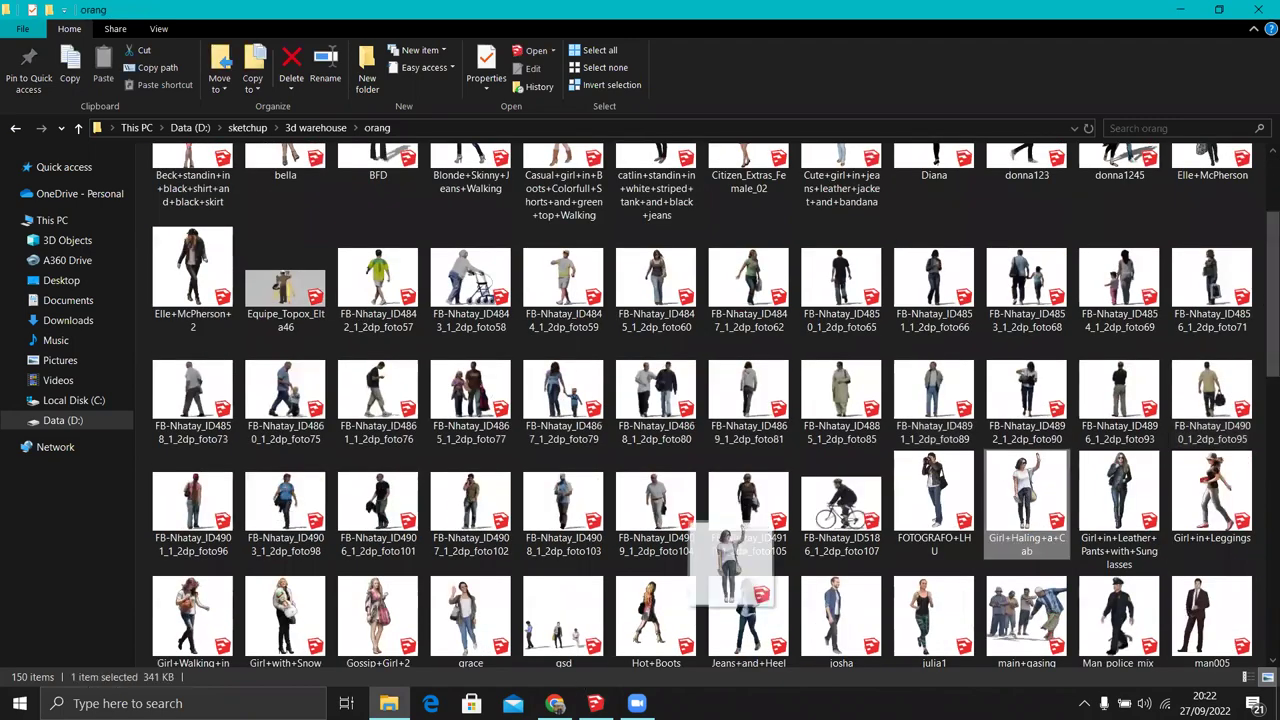
Step: Flip the woman figure along its red axis to face the other way
scroll(498, 600, up, 1)
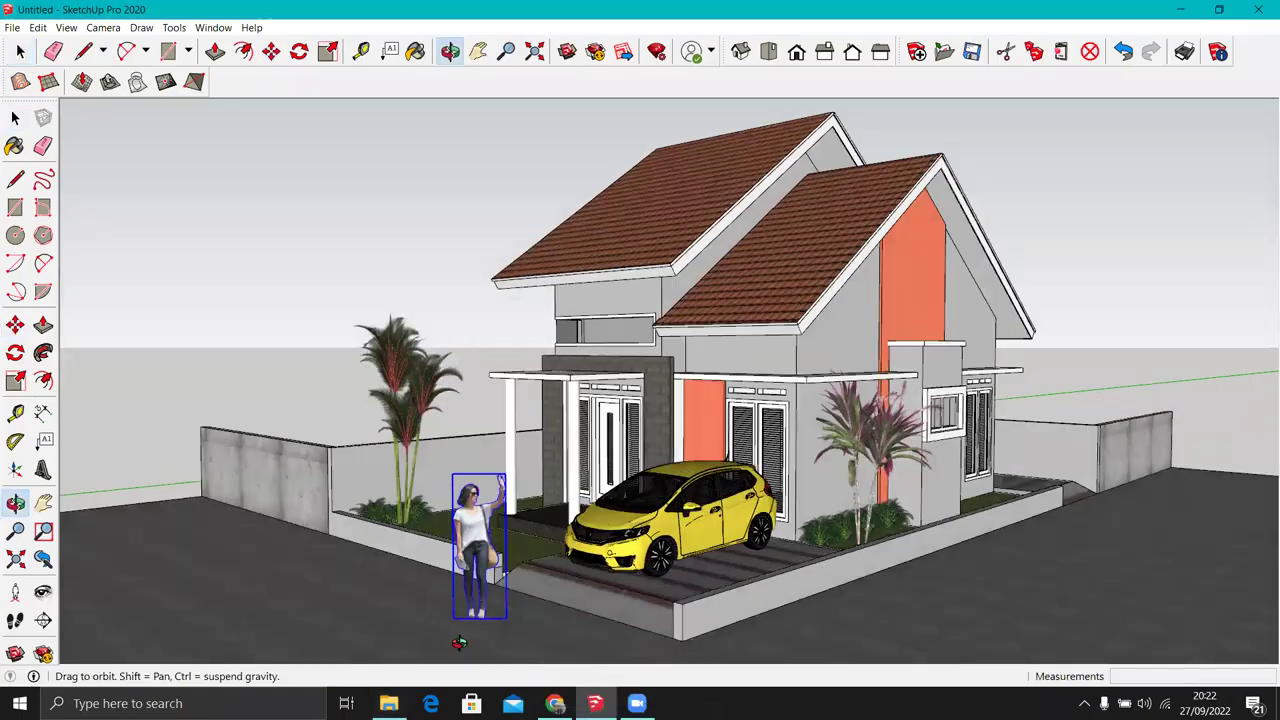
scroll(476, 560, up, 4)
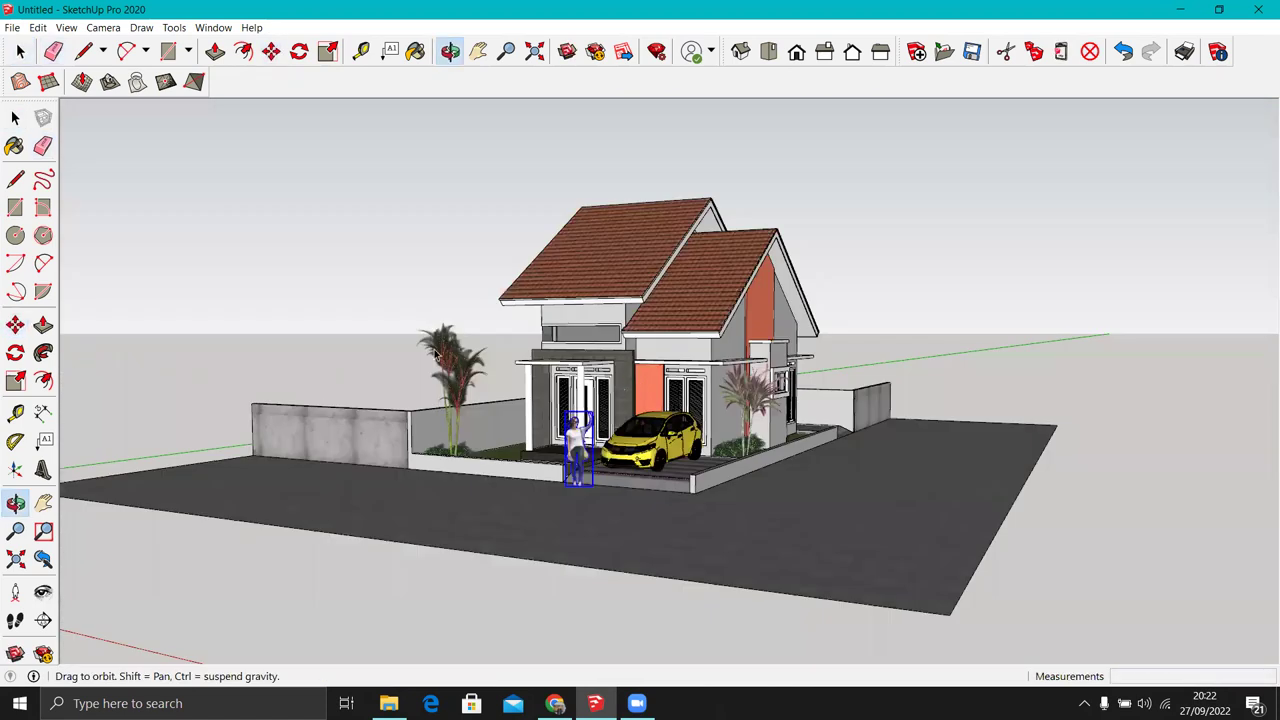
drag(518, 343, 540, 380)
key(space)
right_click(548, 472)
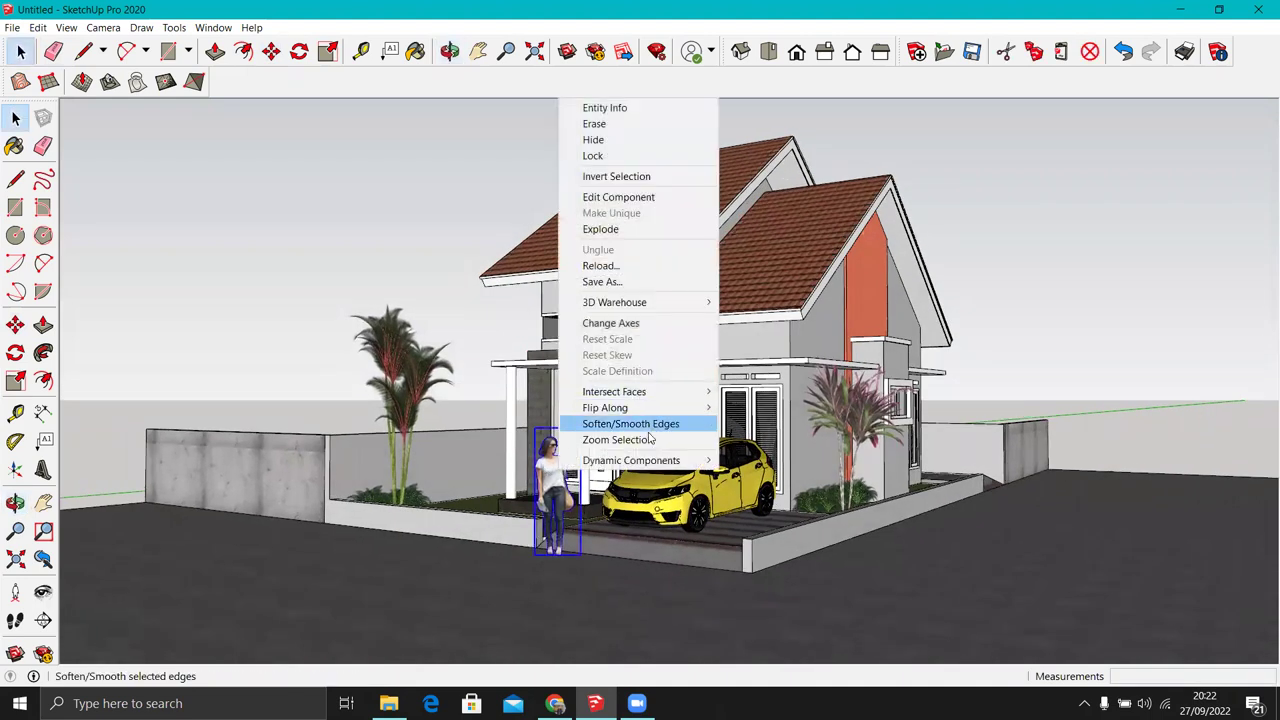
mouse_move(605, 408)
click(748, 409)
Step: Orbit and zoom around the woman figure at the driveway corner
key(o)
drag(560, 570, 580, 610)
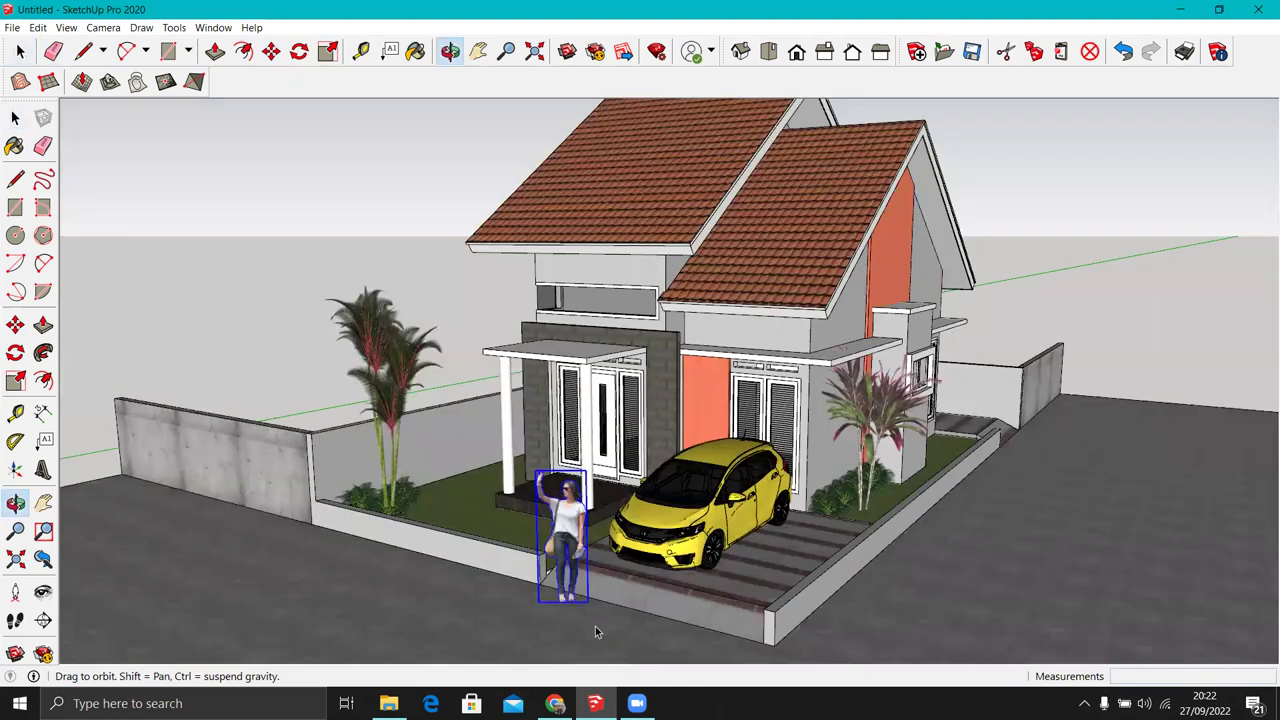
scroll(592, 628, up, 1)
key(m)
scroll(572, 614, down, 1)
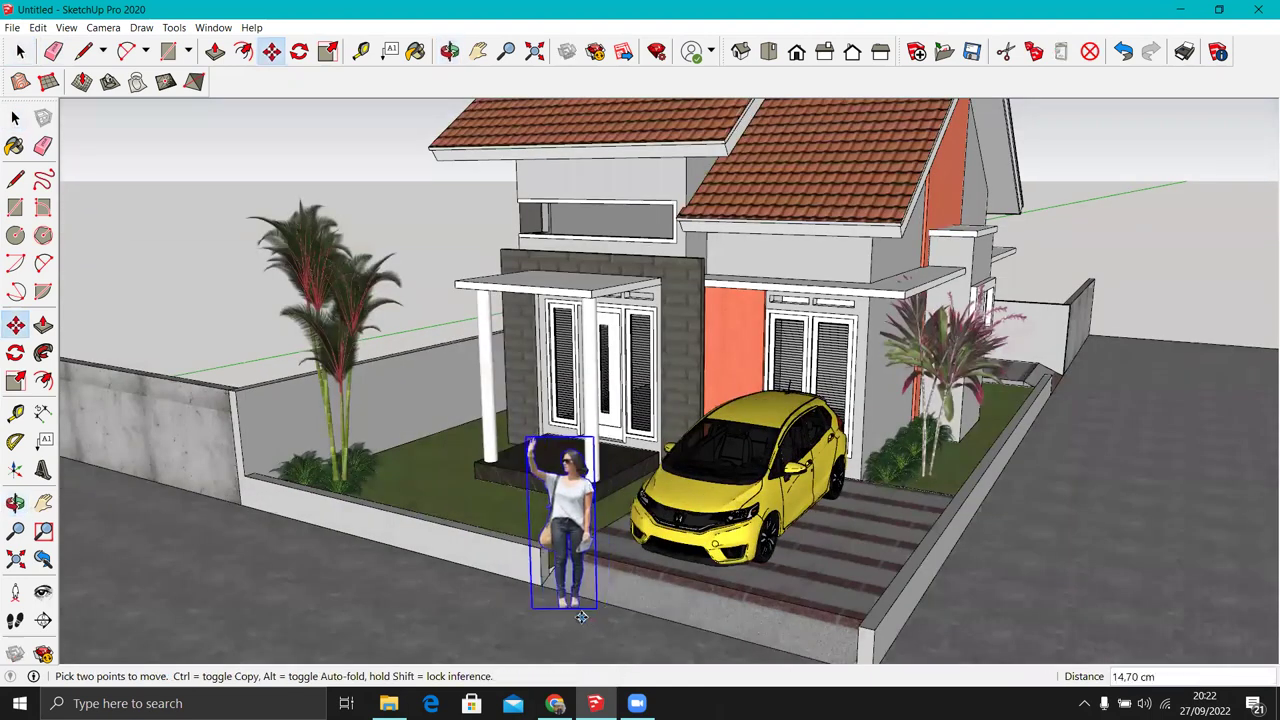
key(space)
scroll(585, 605, down, 1)
scroll(560, 600, down, 1)
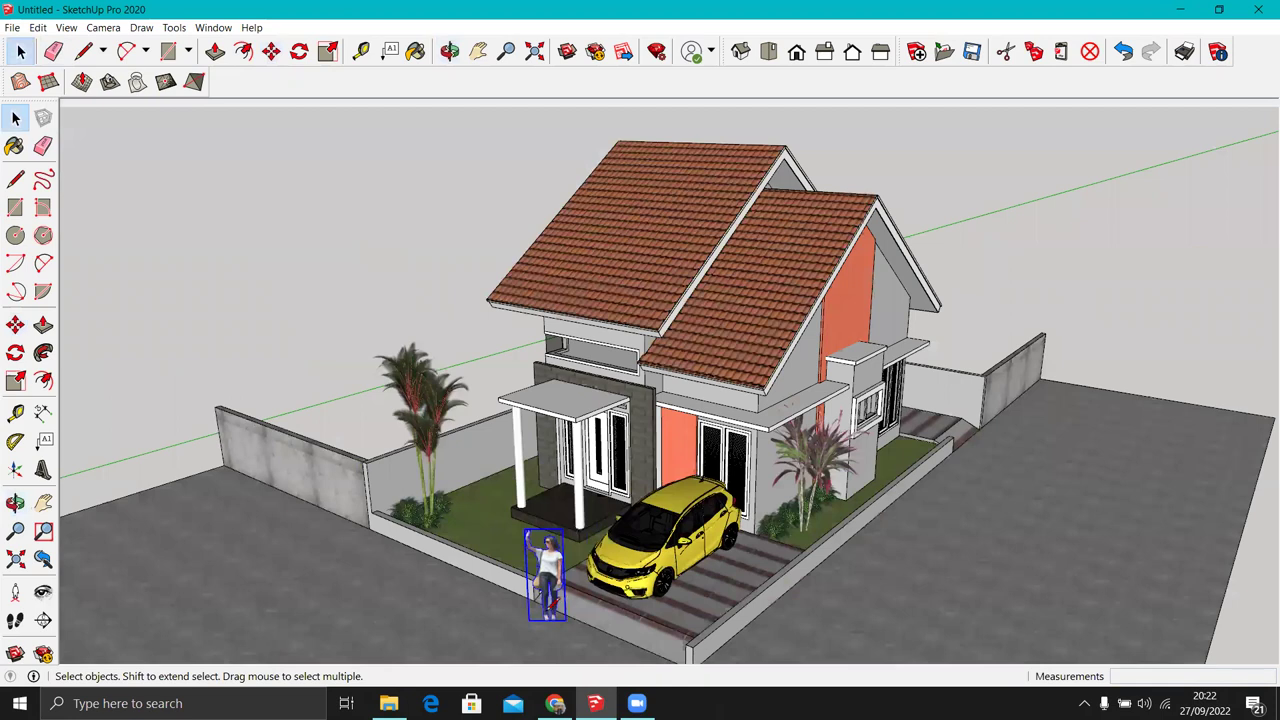
key(l)
scroll(547, 612, up, 1)
Step: Orbit down to a low, street-level view of the house front
click(546, 611)
key(space)
scroll(557, 520, down, 1)
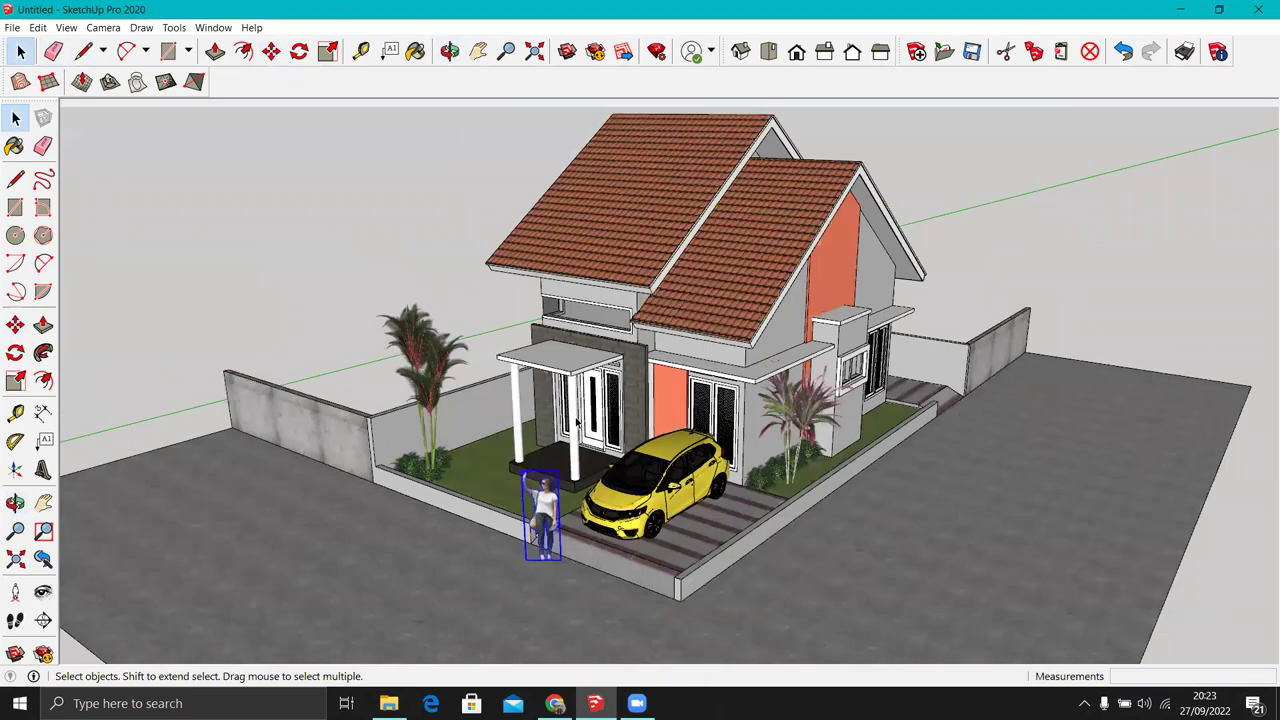
scroll(598, 204, down, 1)
scroll(603, 201, up, 2)
mouse_move(603, 201)
middle_down()
mouse_move(607, 146)
mouse_move(594, 134)
middle_up()
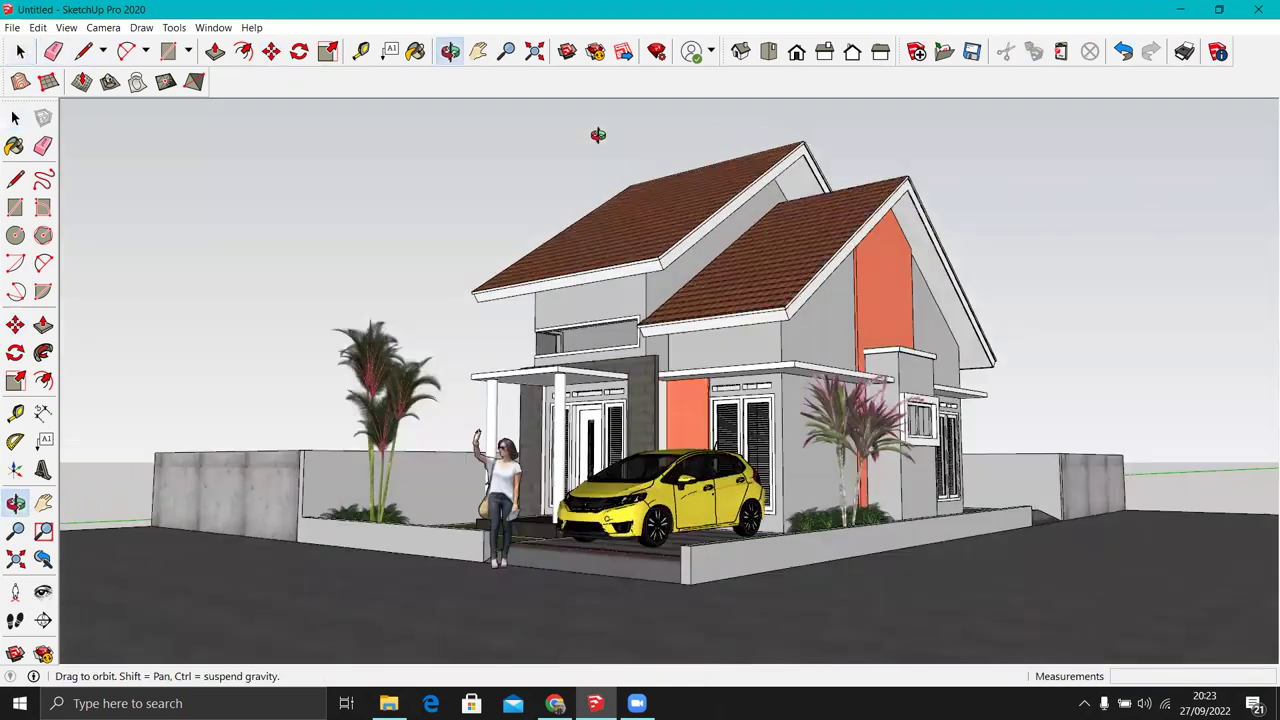
scroll(664, 348, up, 1)
mouse_move(664, 348)
middle_down()
mouse_move(728, 413)
mouse_move(734, 464)
middle_up()
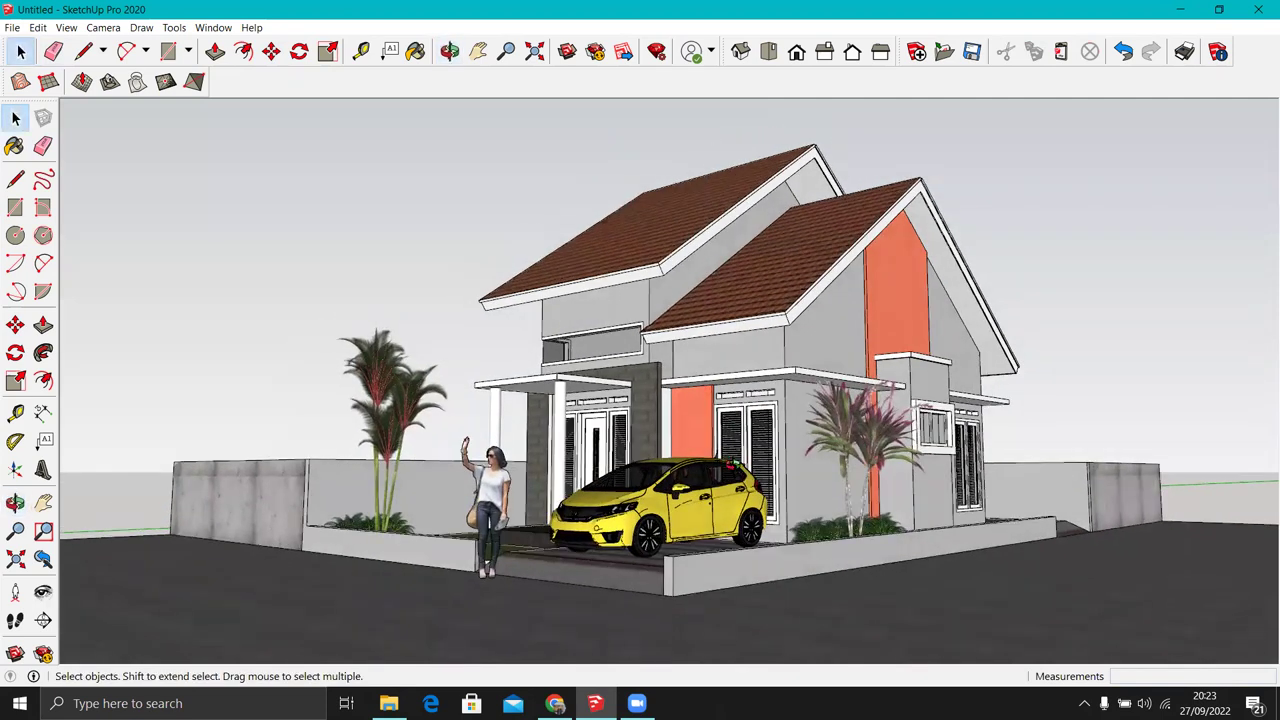
scroll(737, 470, up, 1)
scroll(664, 333, up, 1)
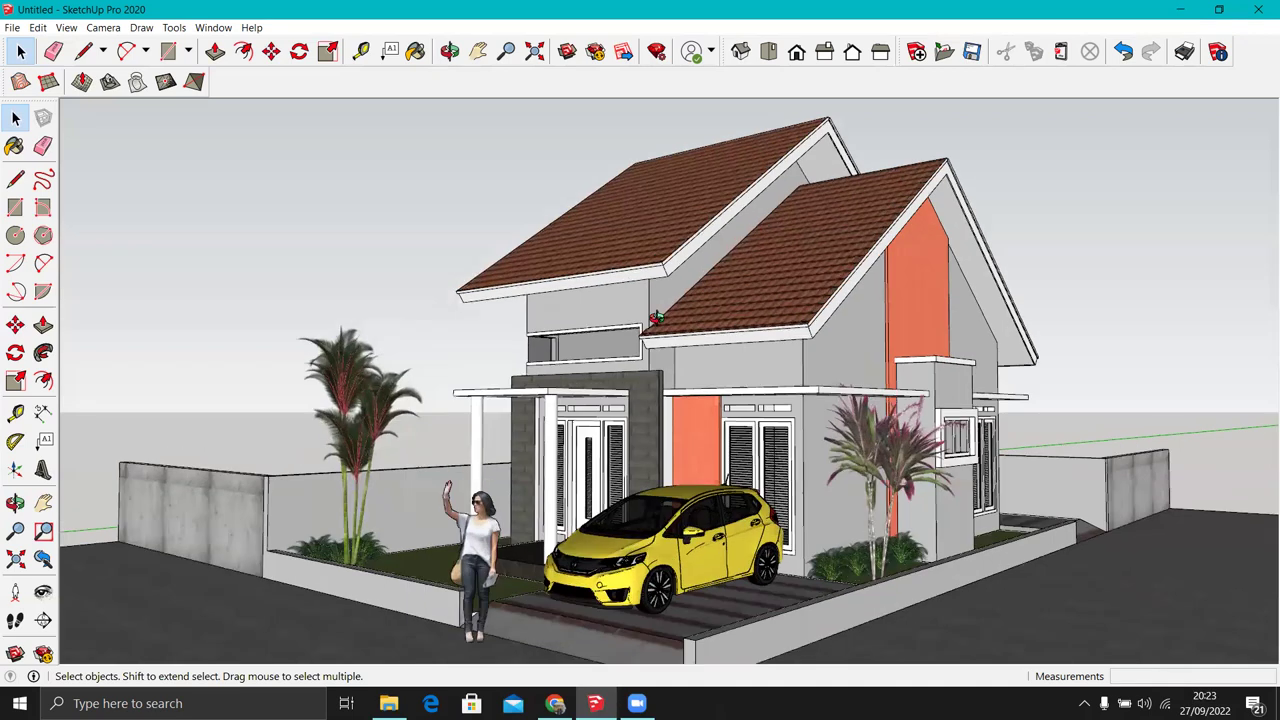
middle_drag(657, 300, 657, 310)
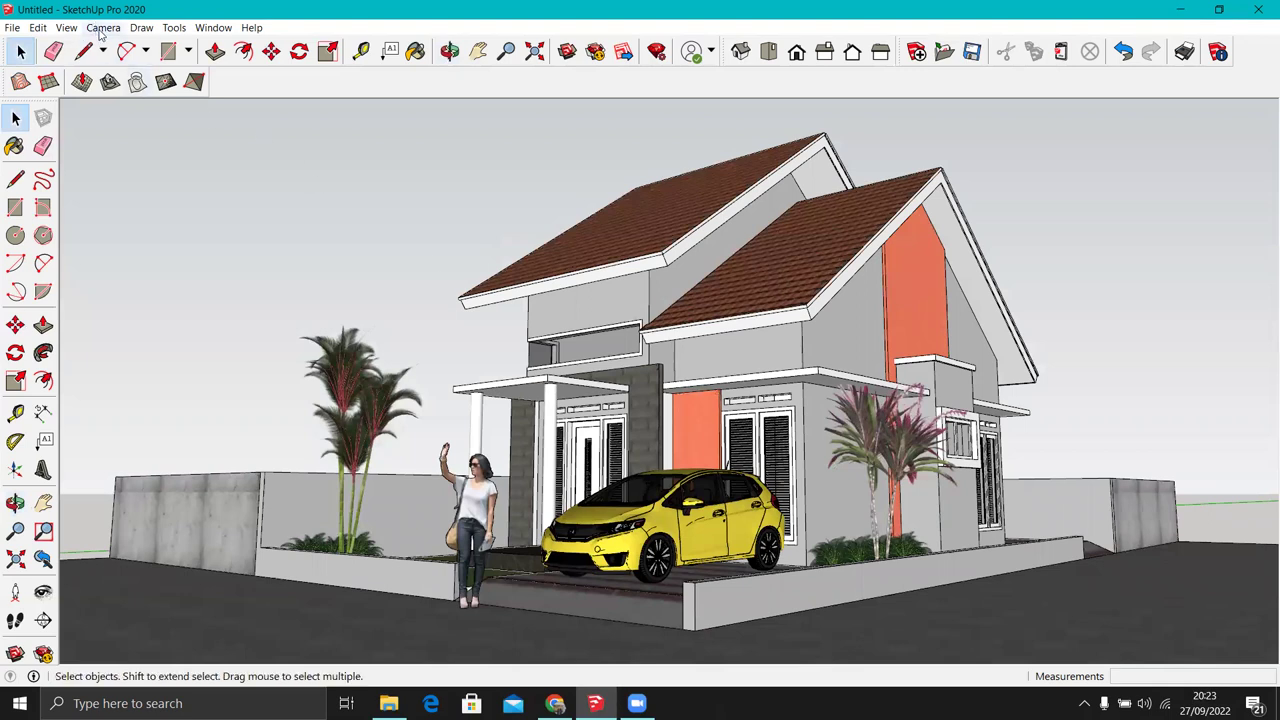
Step: Switch the camera to Two-Point Perspective and fine-tune the framing
click(63, 28)
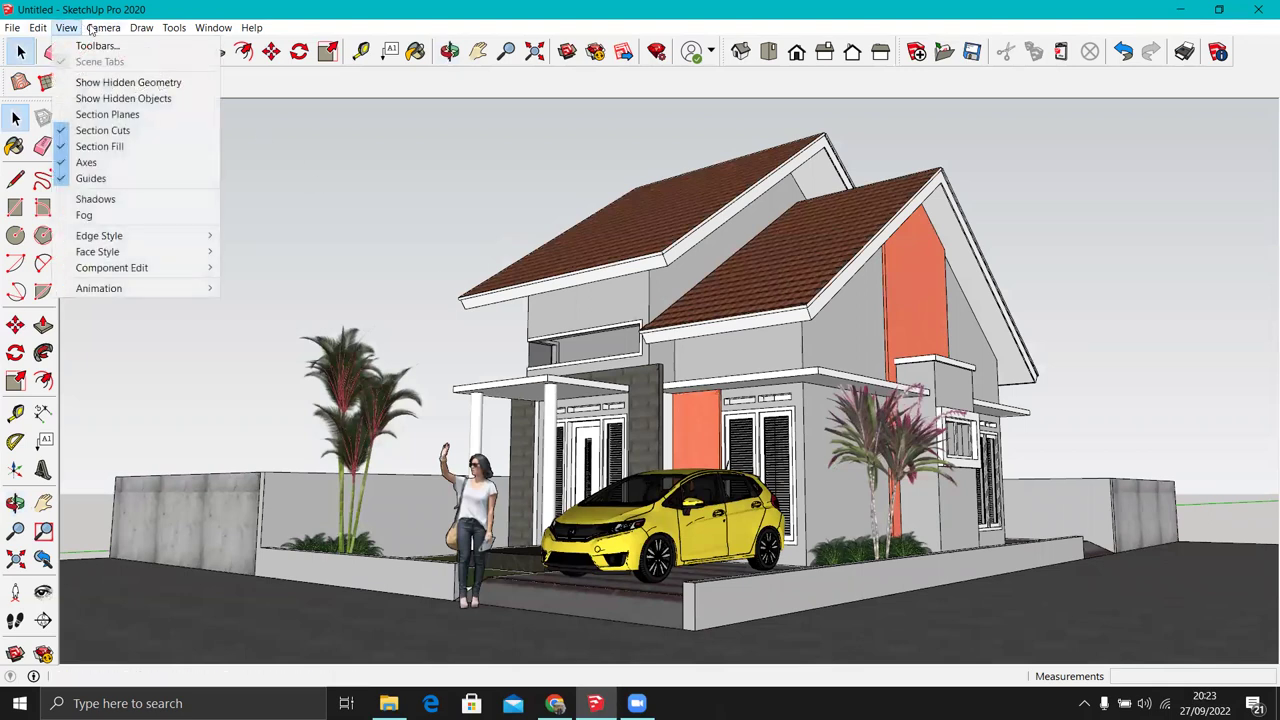
mouse_move(103, 27)
click(163, 135)
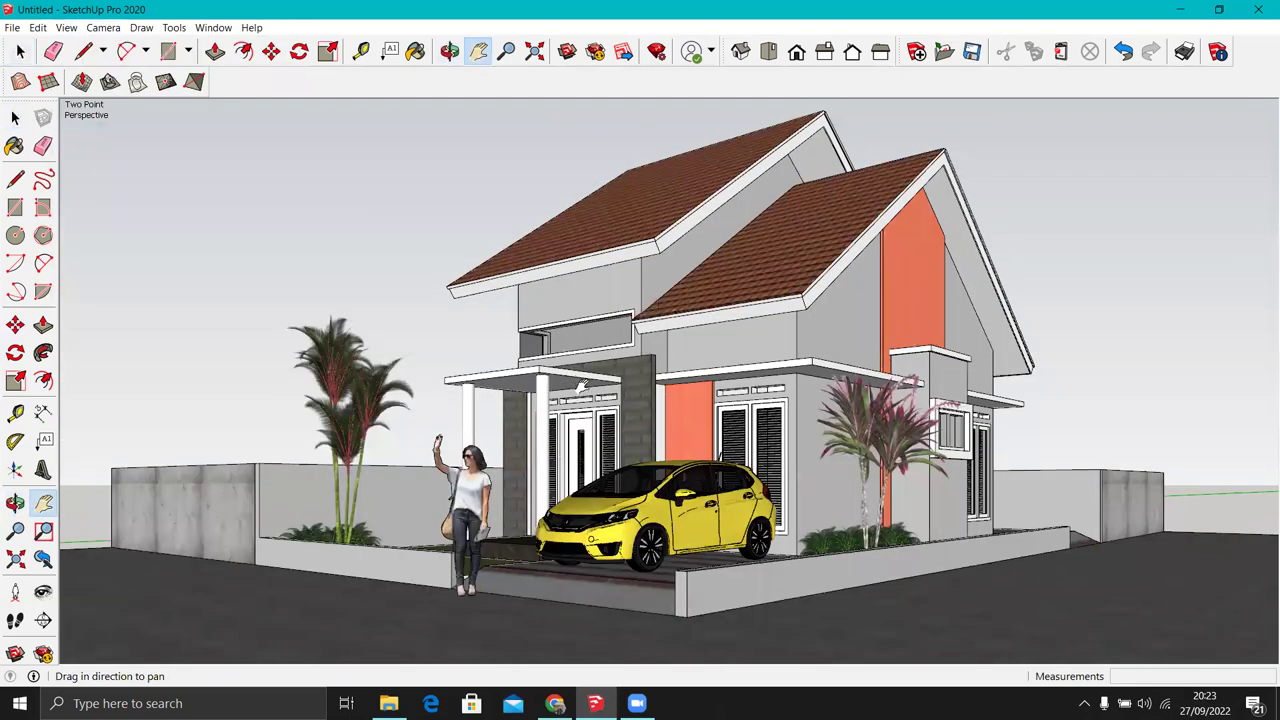
drag(582, 382, 592, 384)
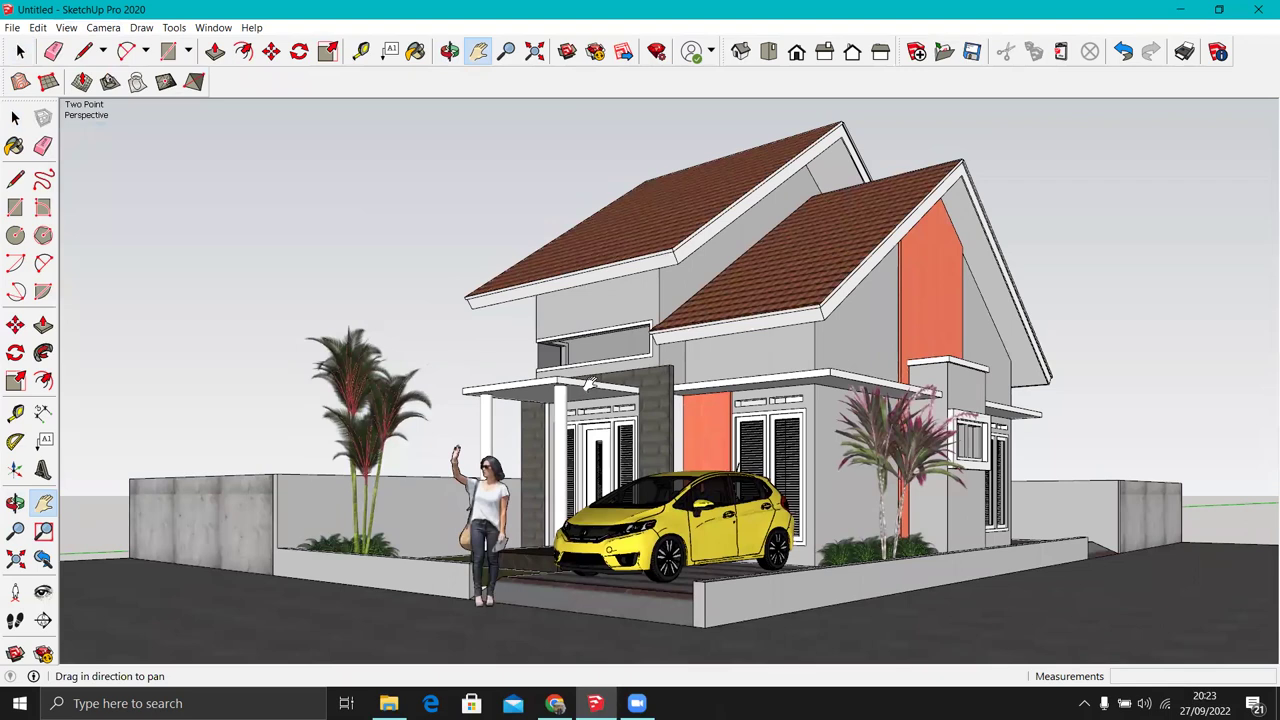
middle_drag(590, 382, 588, 370)
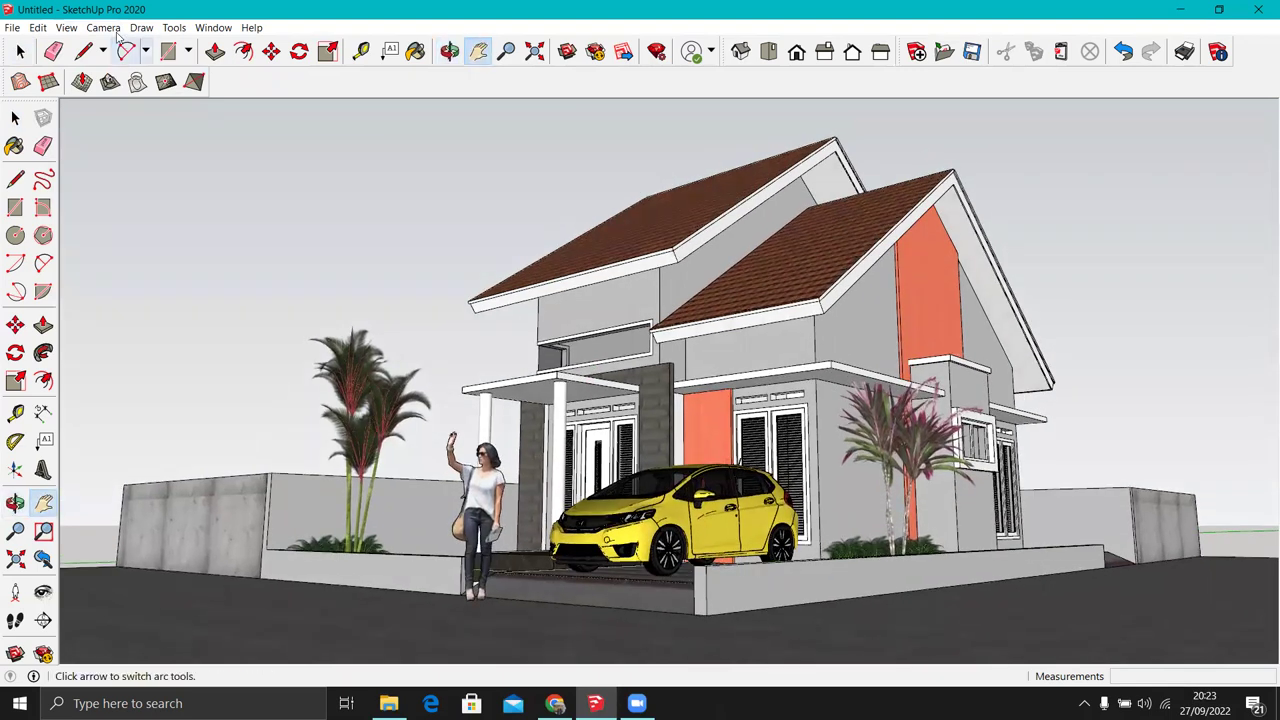
click(103, 27)
click(150, 130)
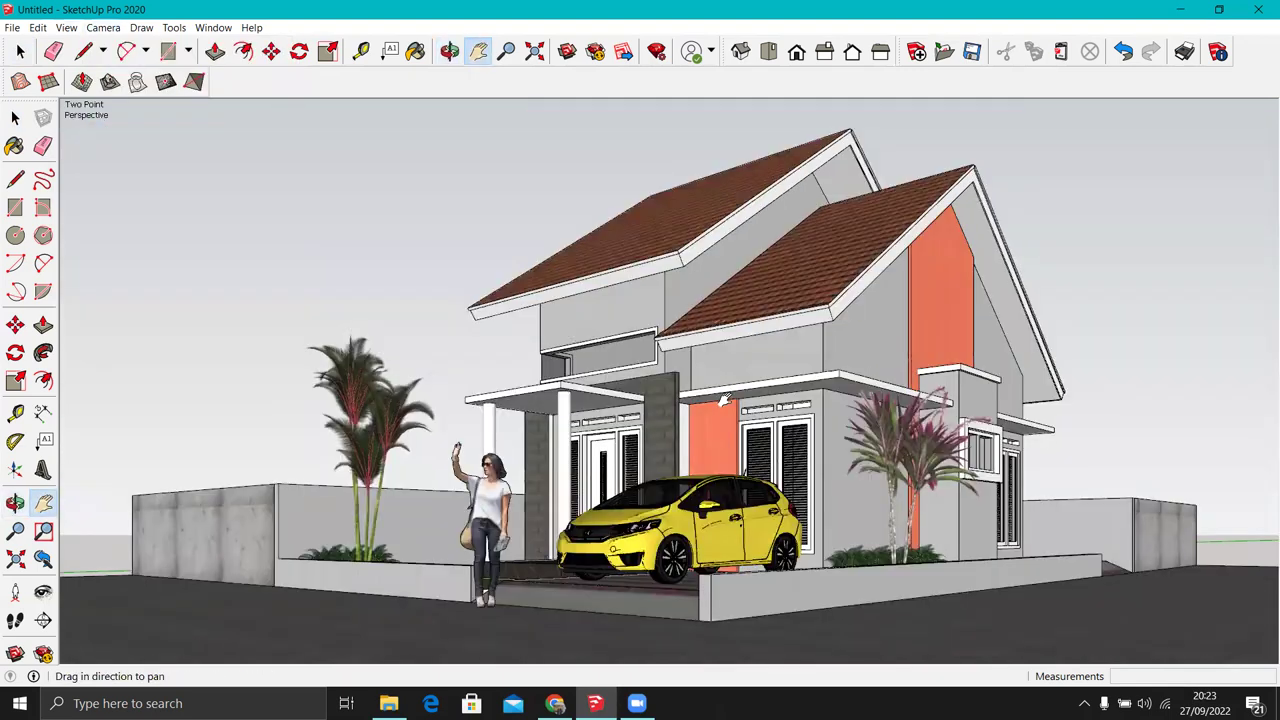
drag(727, 400, 728, 406)
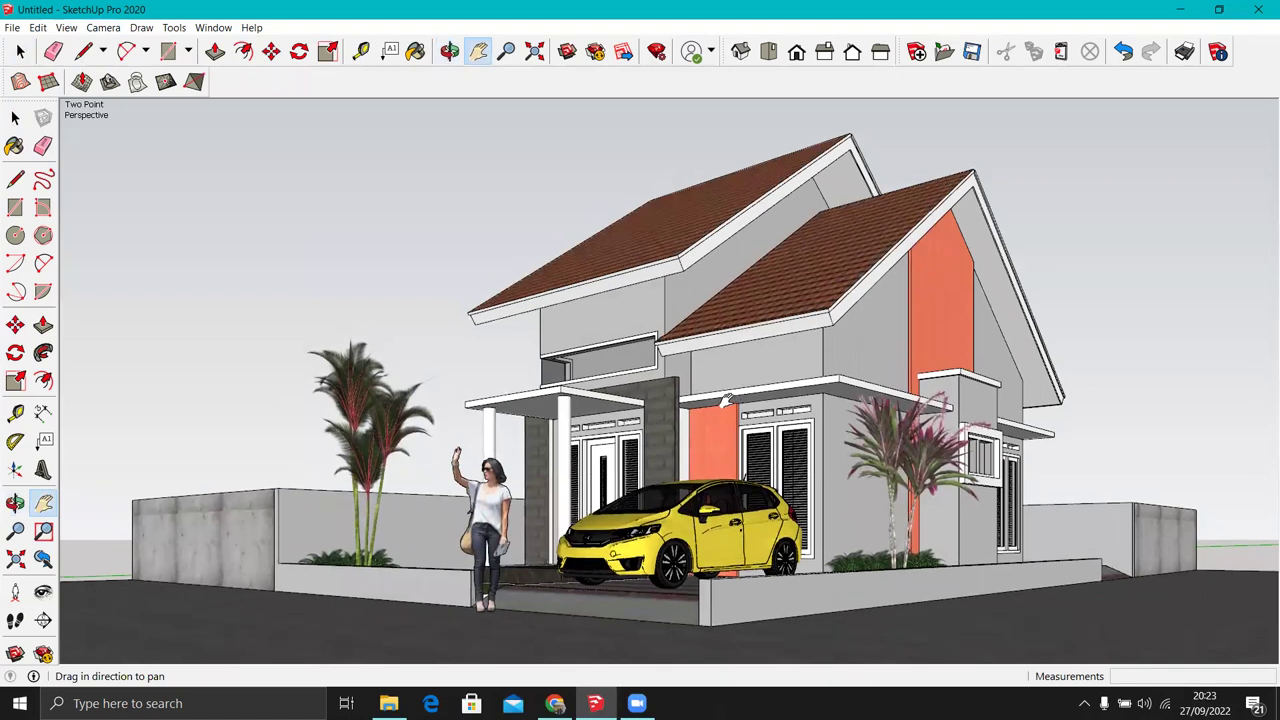
Step: Save the eye-level view as Scene 1, confirming the warning
click(76, 30)
mouse_move(99, 288)
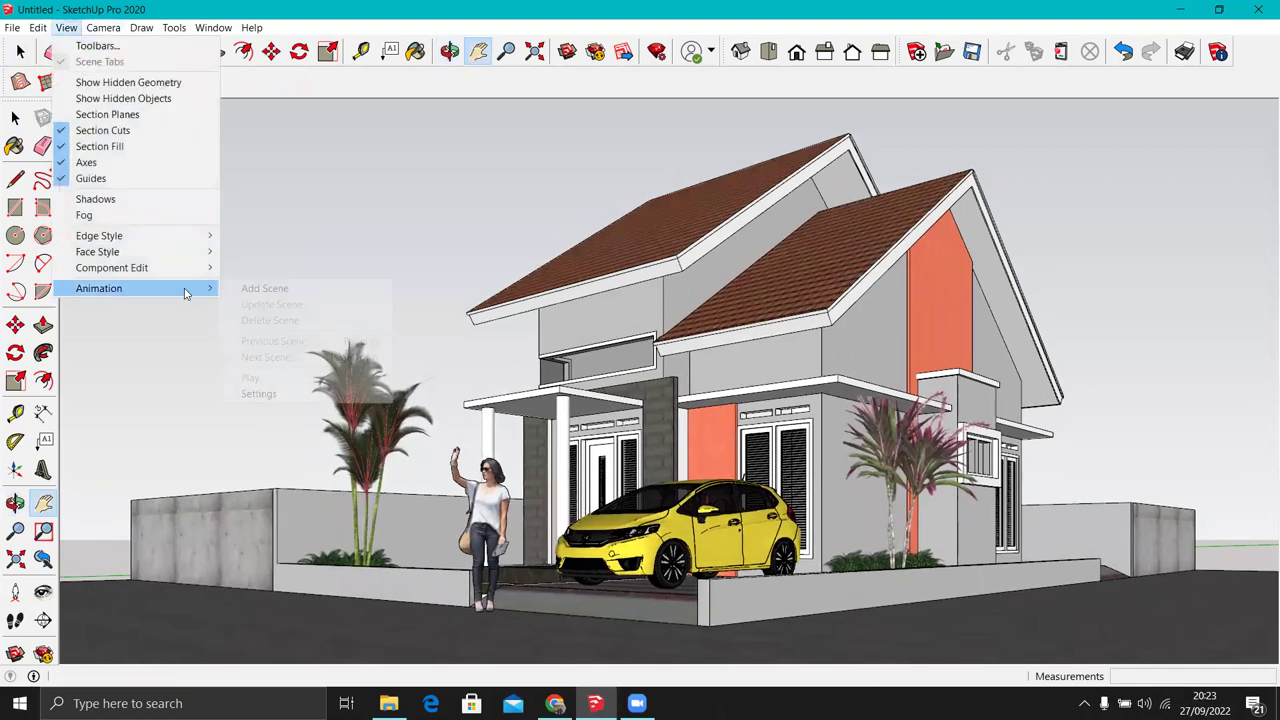
click(273, 290)
click(672, 424)
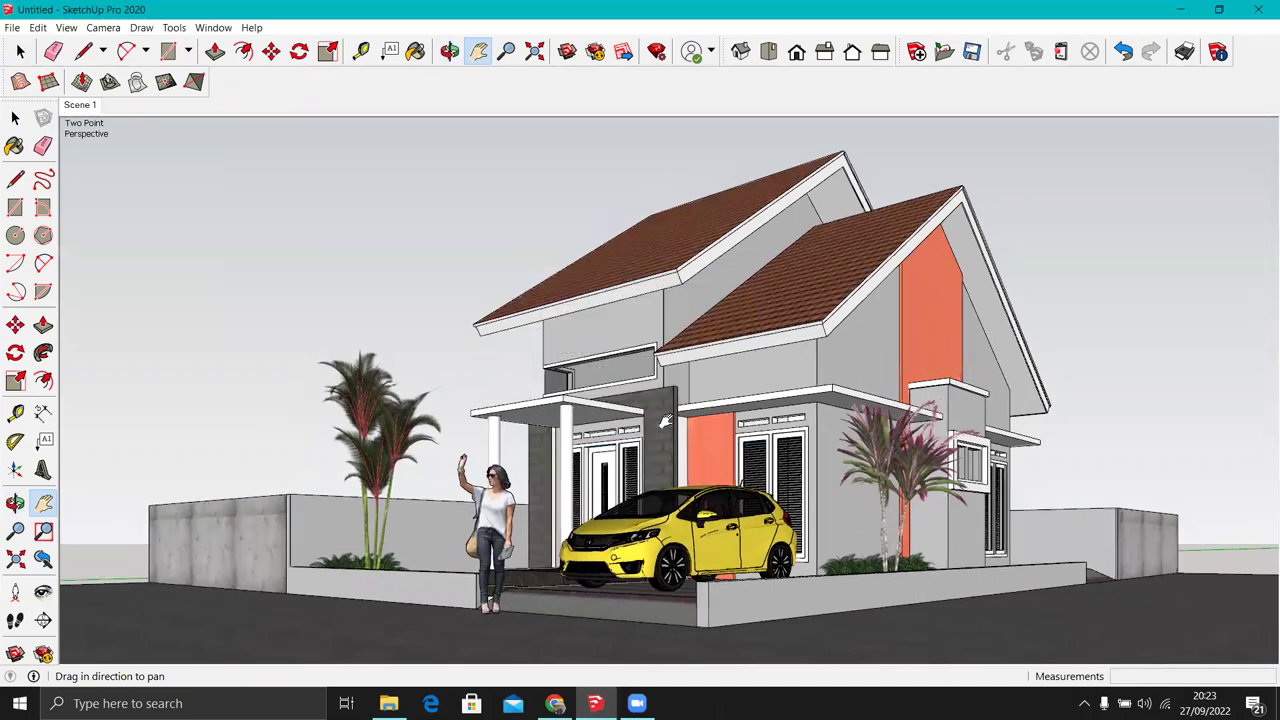
key(space)
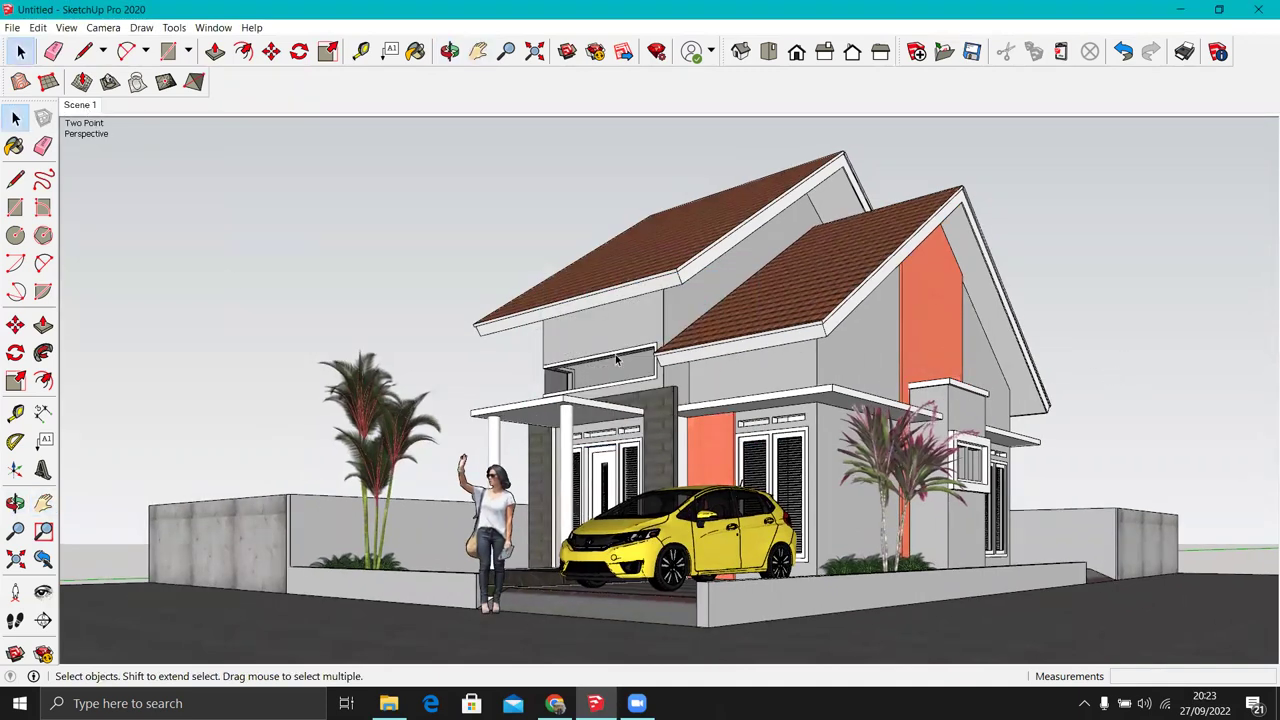
mouse_move(618, 368)
middle_down()
mouse_move(630, 452)
mouse_move(1038, 406)
middle_up()
Step: Open the 3d warehouse mobil car-models folder and select the white mobil (77) car
click(398, 700)
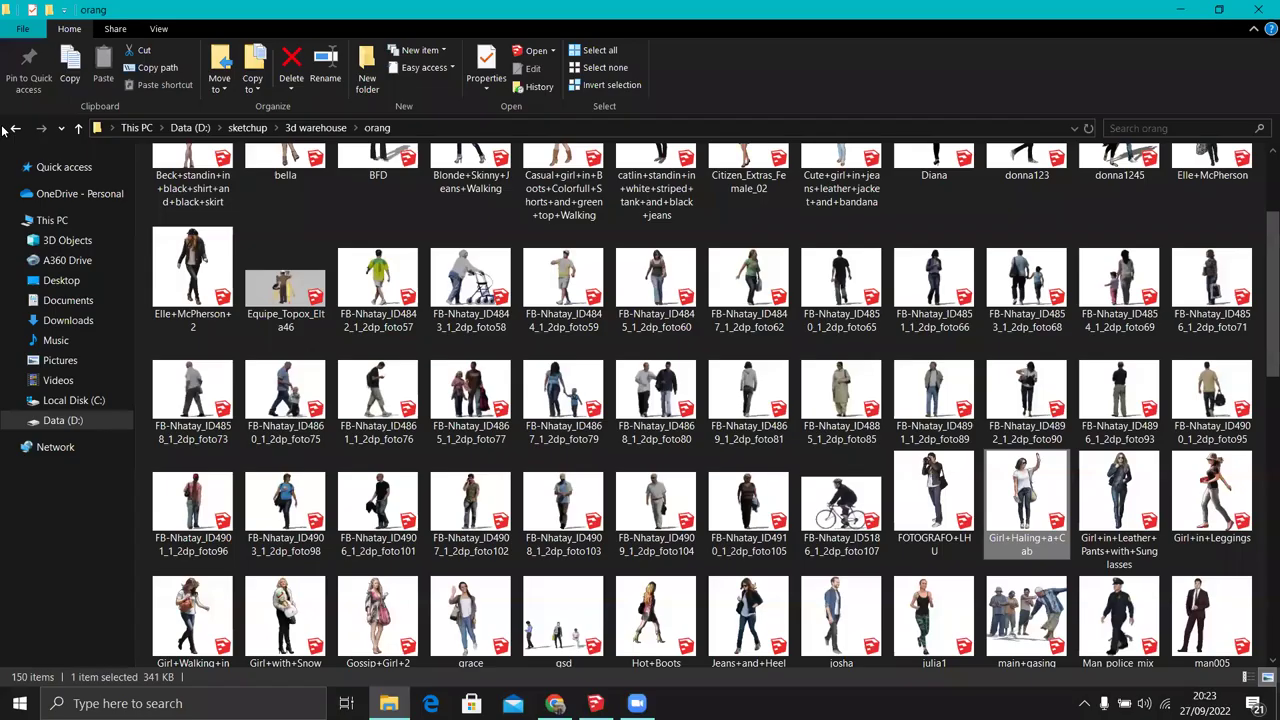
key(alt+Up)
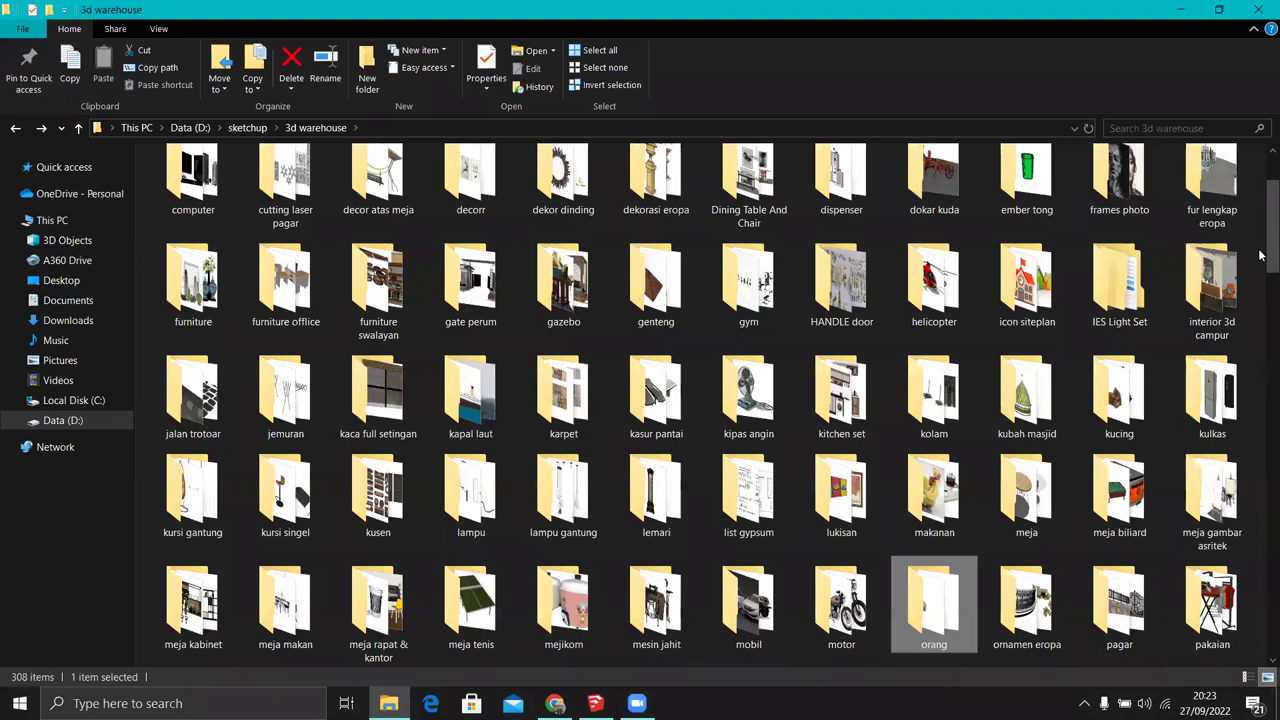
scroll(805, 517, down, 1)
double_click(774, 519)
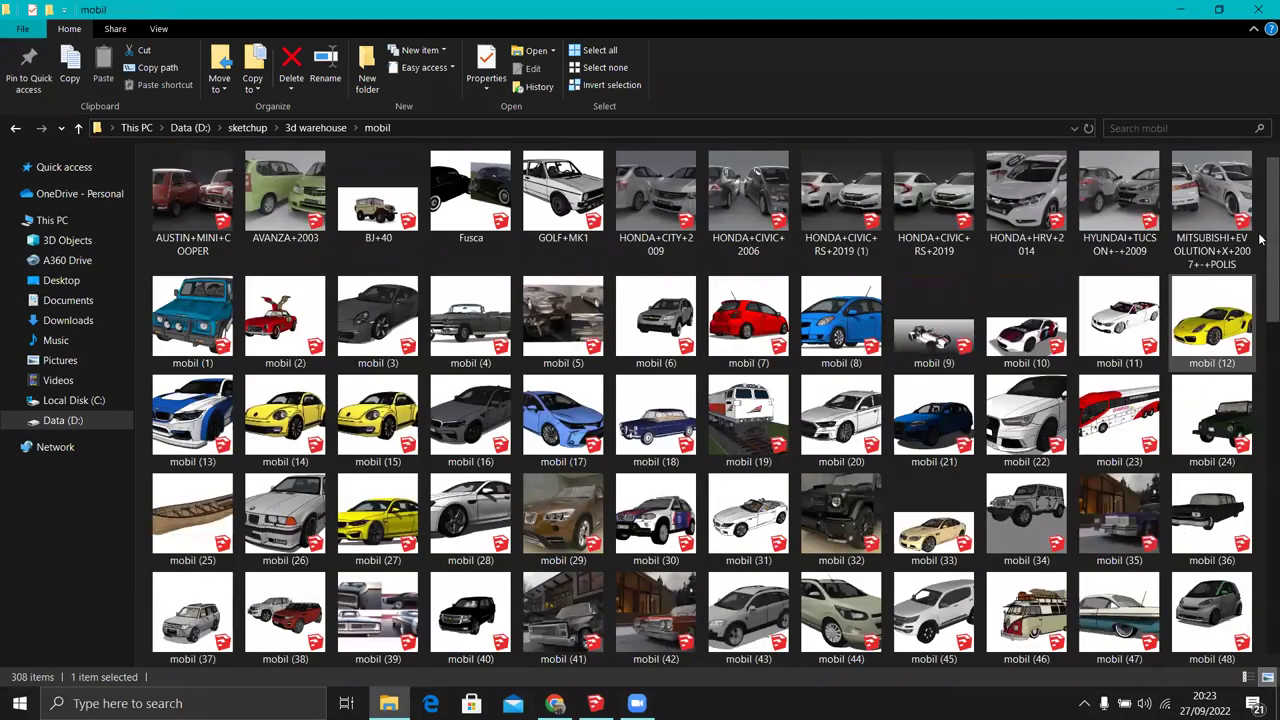
scroll(1260, 270, down, 2)
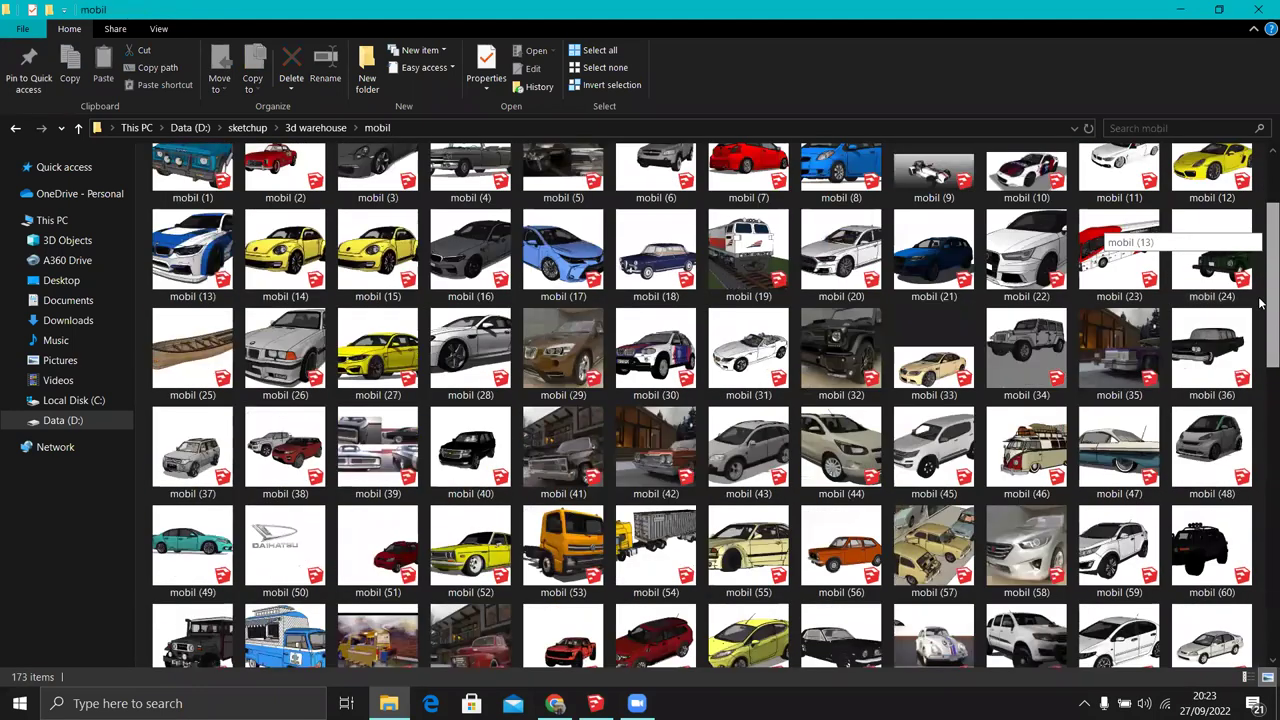
scroll(1260, 325, down, 3)
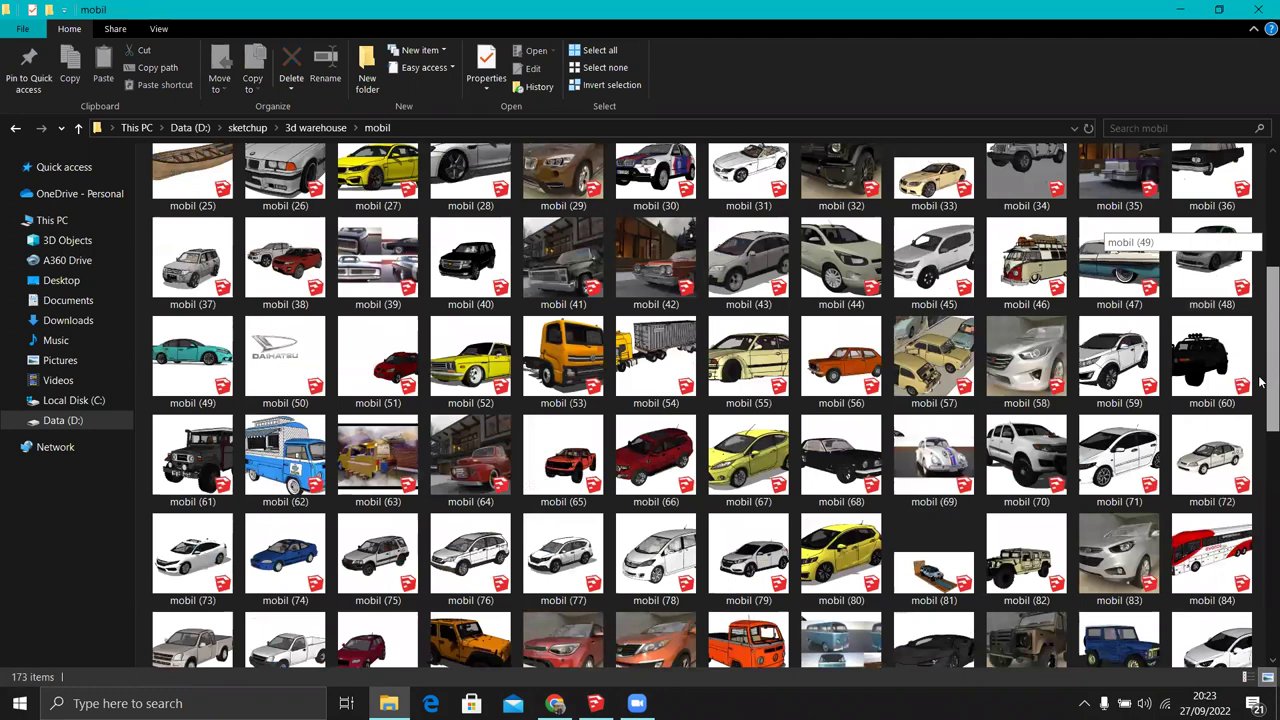
scroll(1260, 385, down, 3)
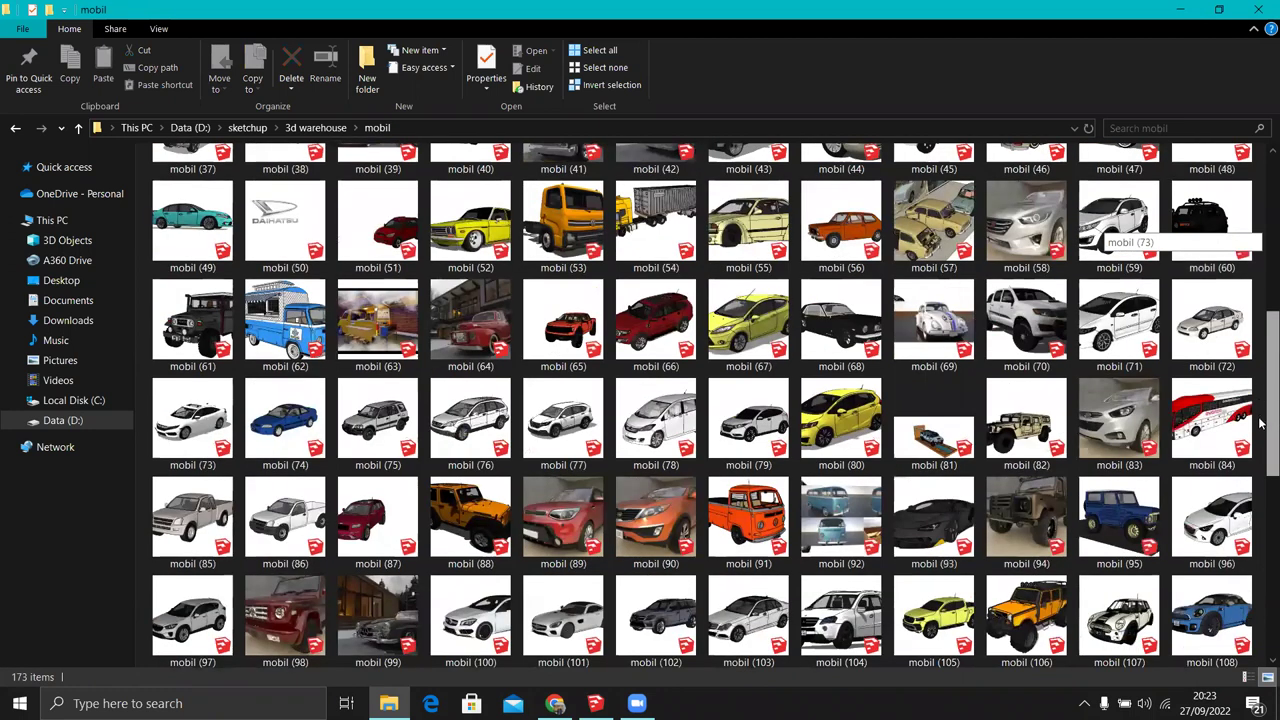
scroll(1260, 423, down, 3)
scroll(1260, 530, down, 3)
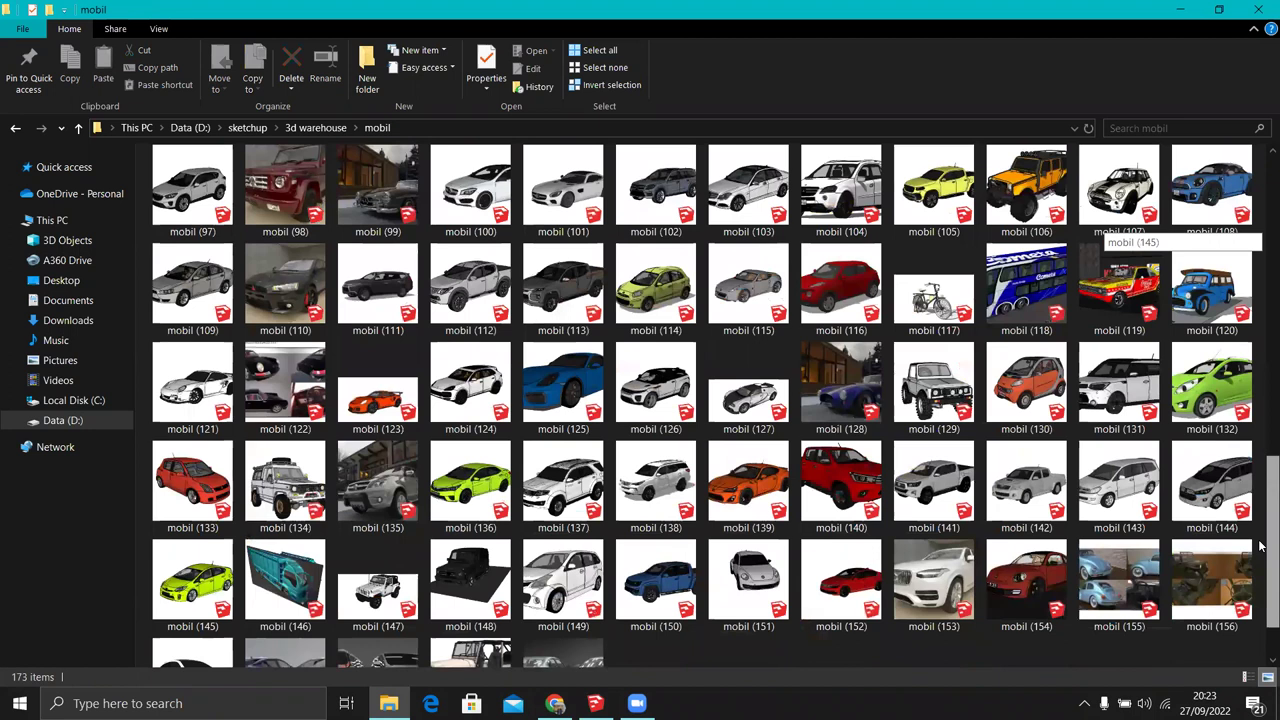
drag(1260, 562, 1260, 450)
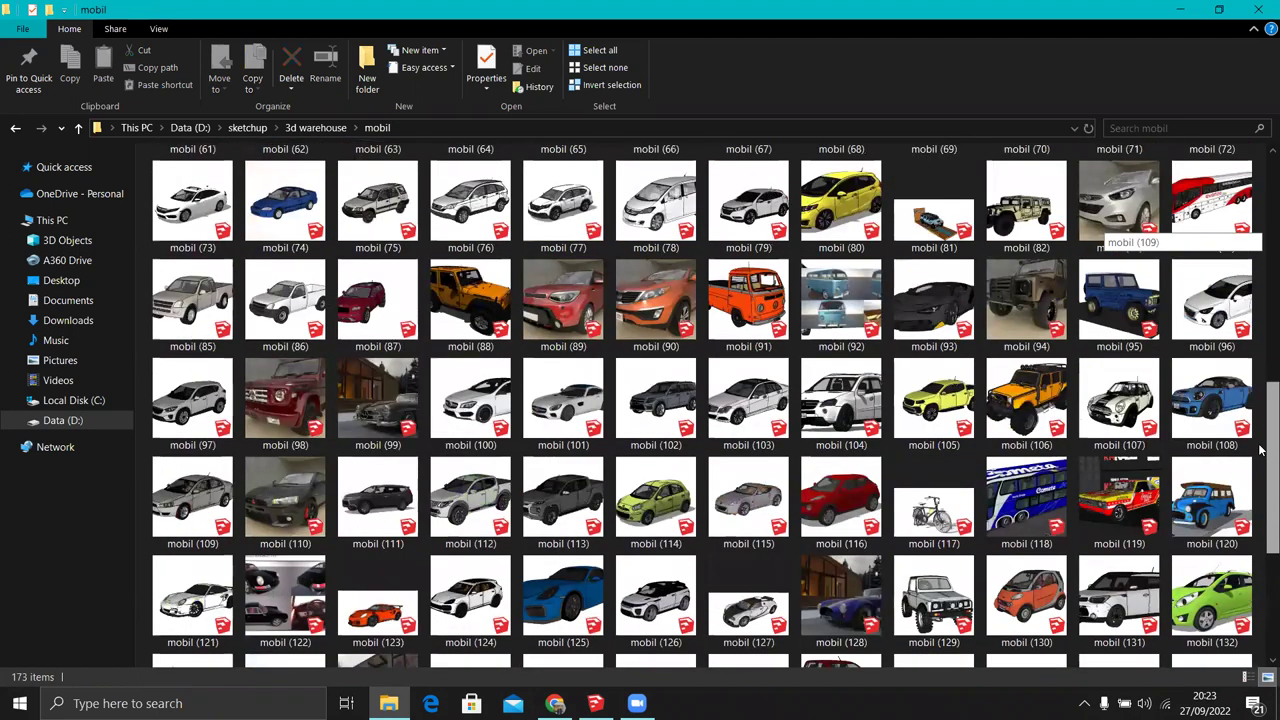
click(550, 255)
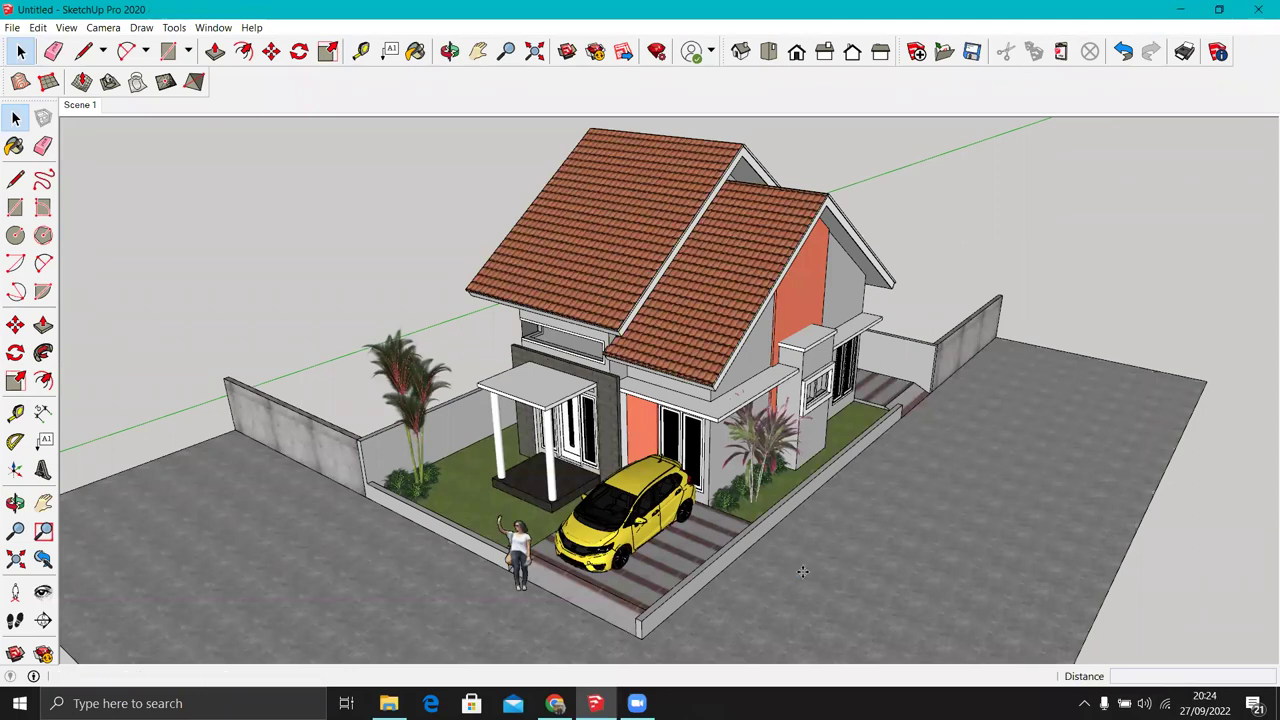
Step: Place the white car on the ground, turn it 180 degrees, and move it toward the back right corner
click(802, 572)
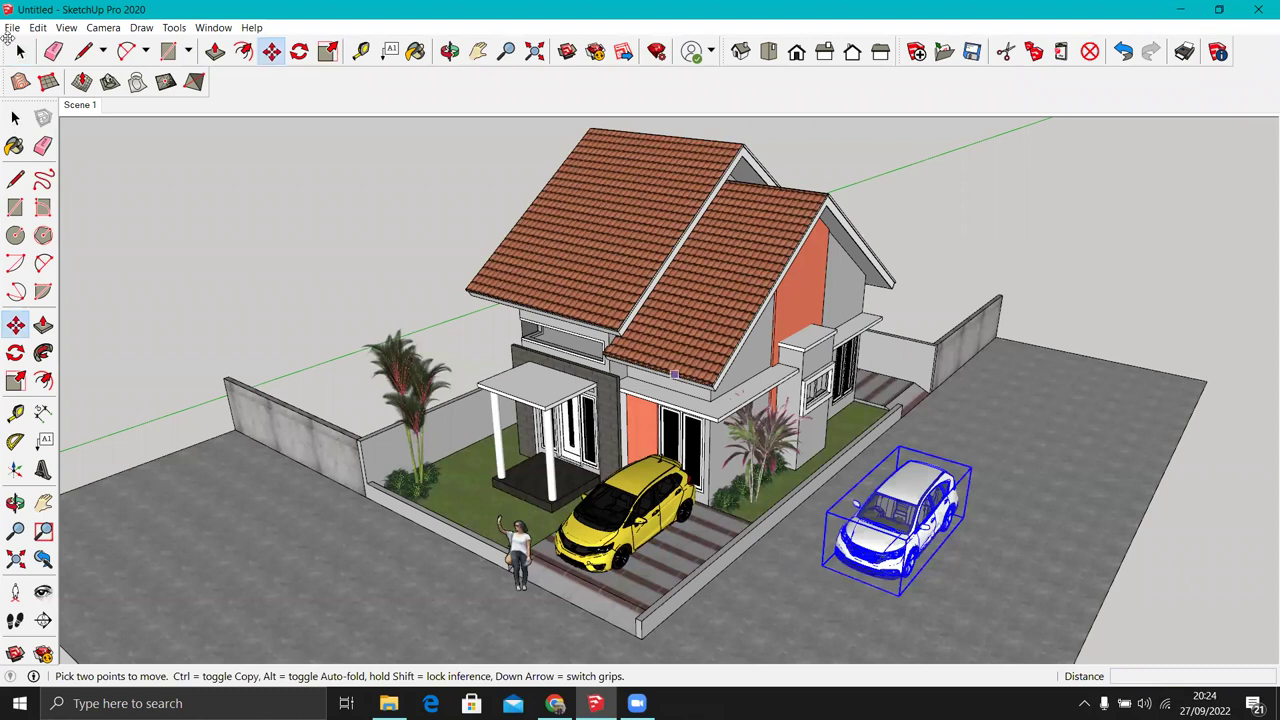
click(15, 352)
drag(852, 596, 896, 613)
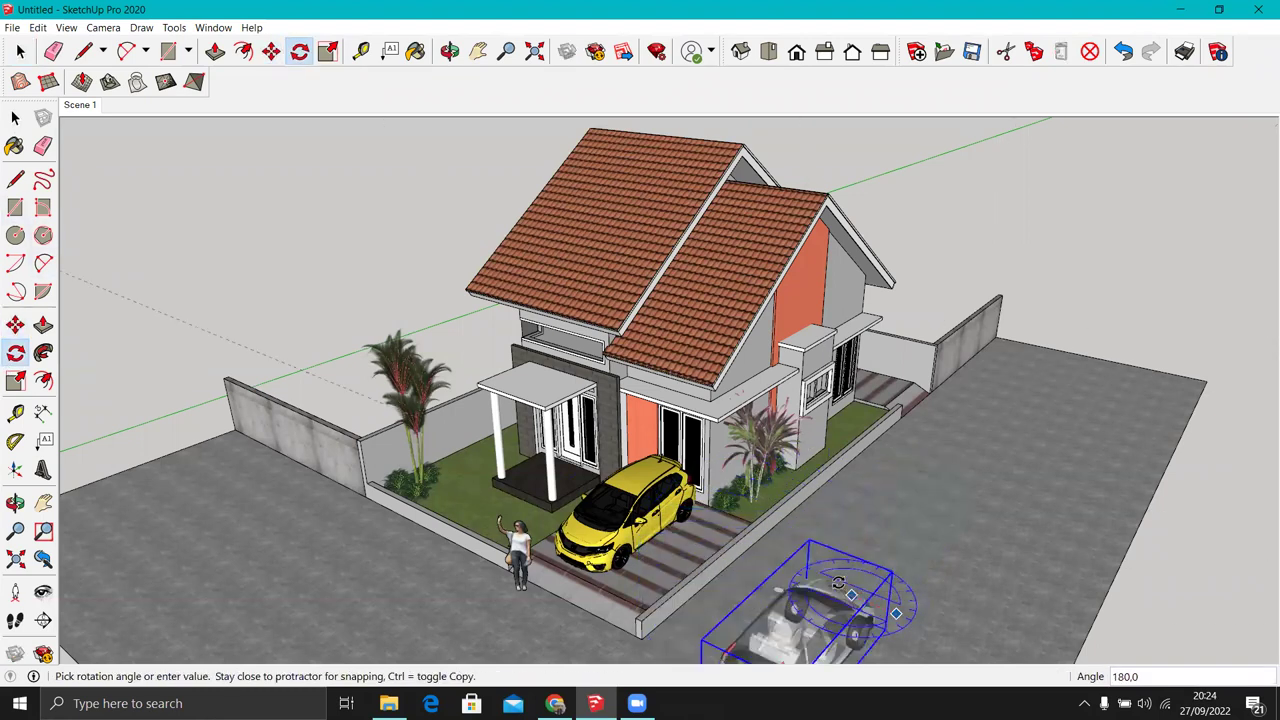
click(862, 590)
click(15, 325)
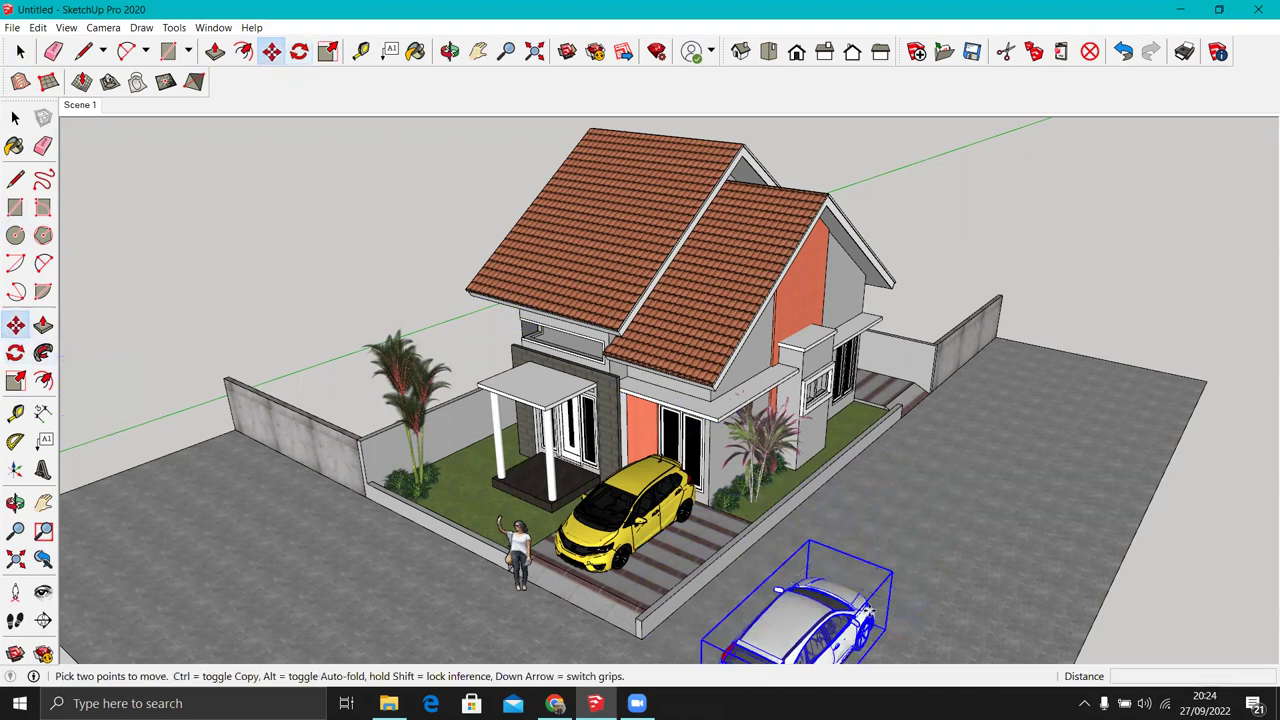
click(912, 648)
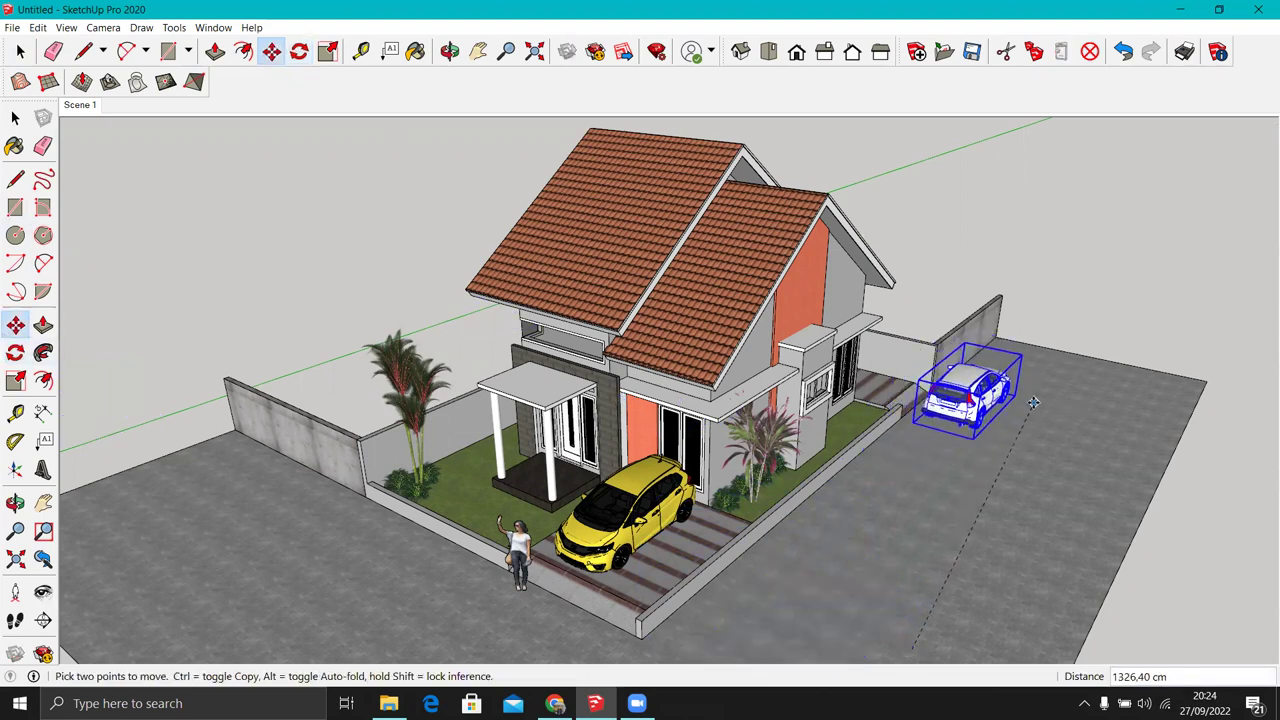
Step: Orbit and zoom in on the white car, and return File Explorer to the 3d warehouse folder
middle_drag(1031, 409, 1000, 329)
middle_drag(992, 281, 968, 475)
scroll(968, 475, up, 5)
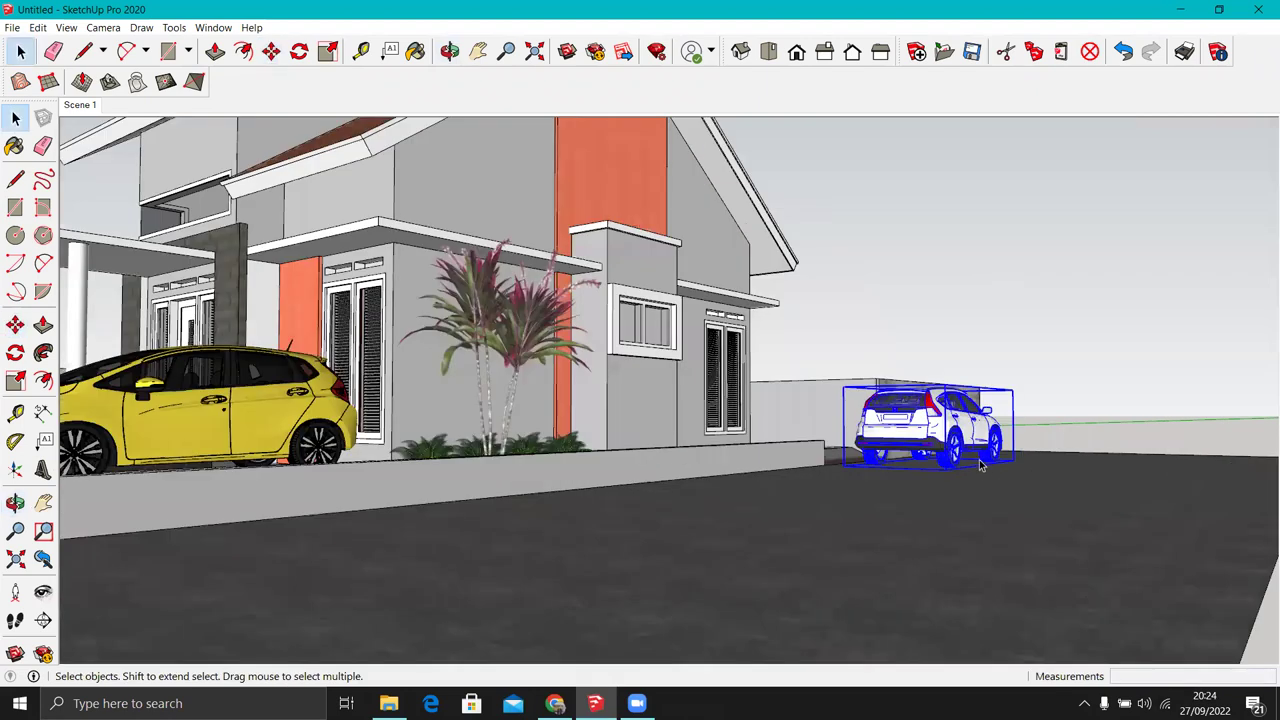
scroll(960, 425, up, 5)
middle_drag(960, 425, 965, 447)
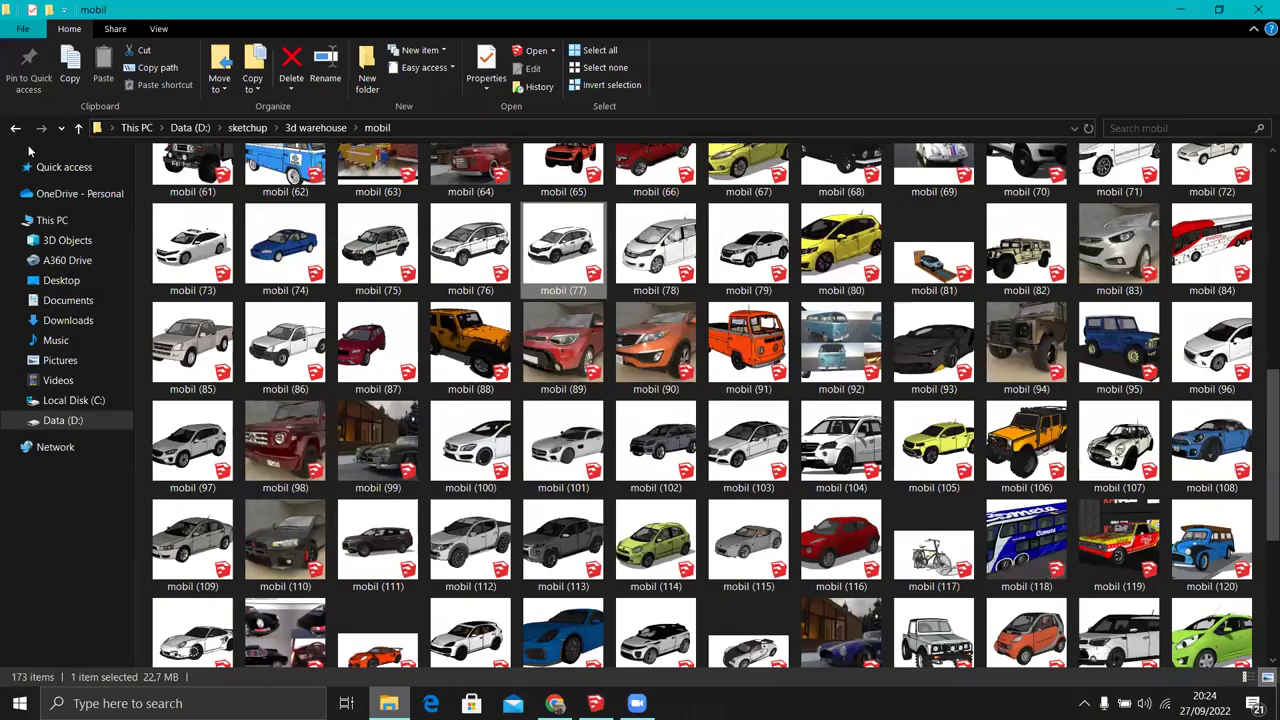
click(12, 130)
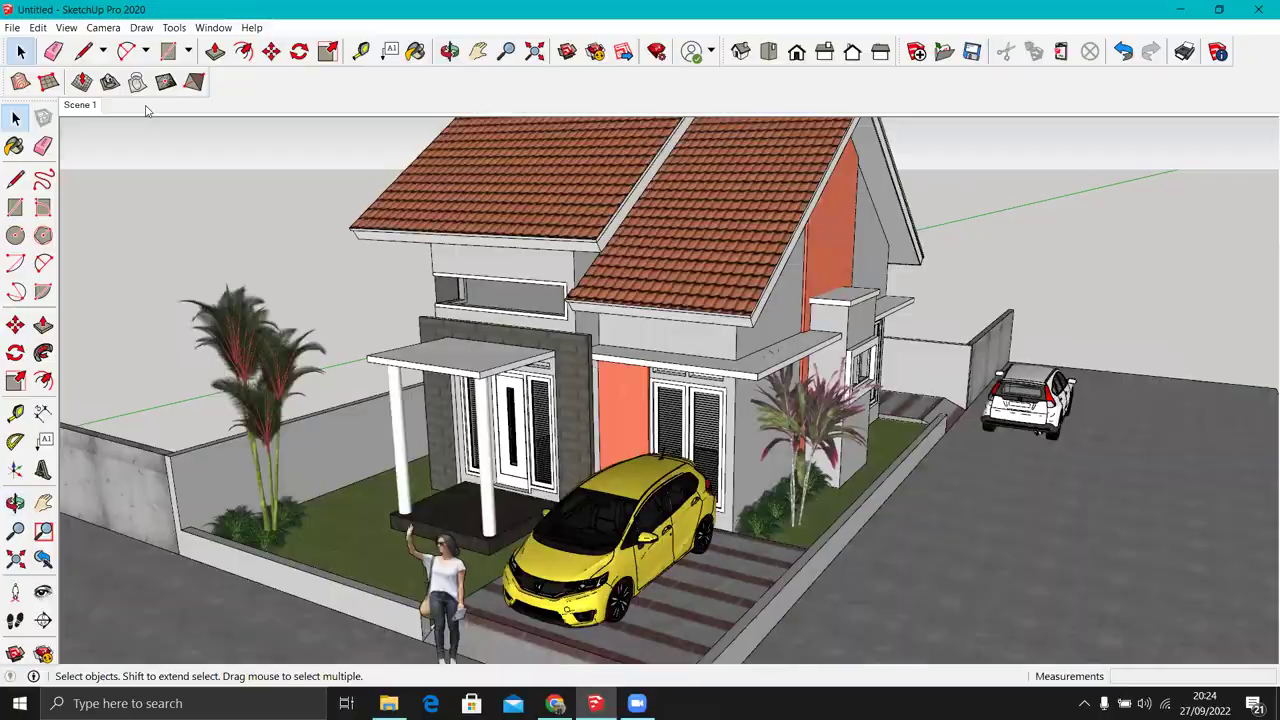
Step: Return to the Scene 1 view and move the white car slightly right along the road
click(83, 110)
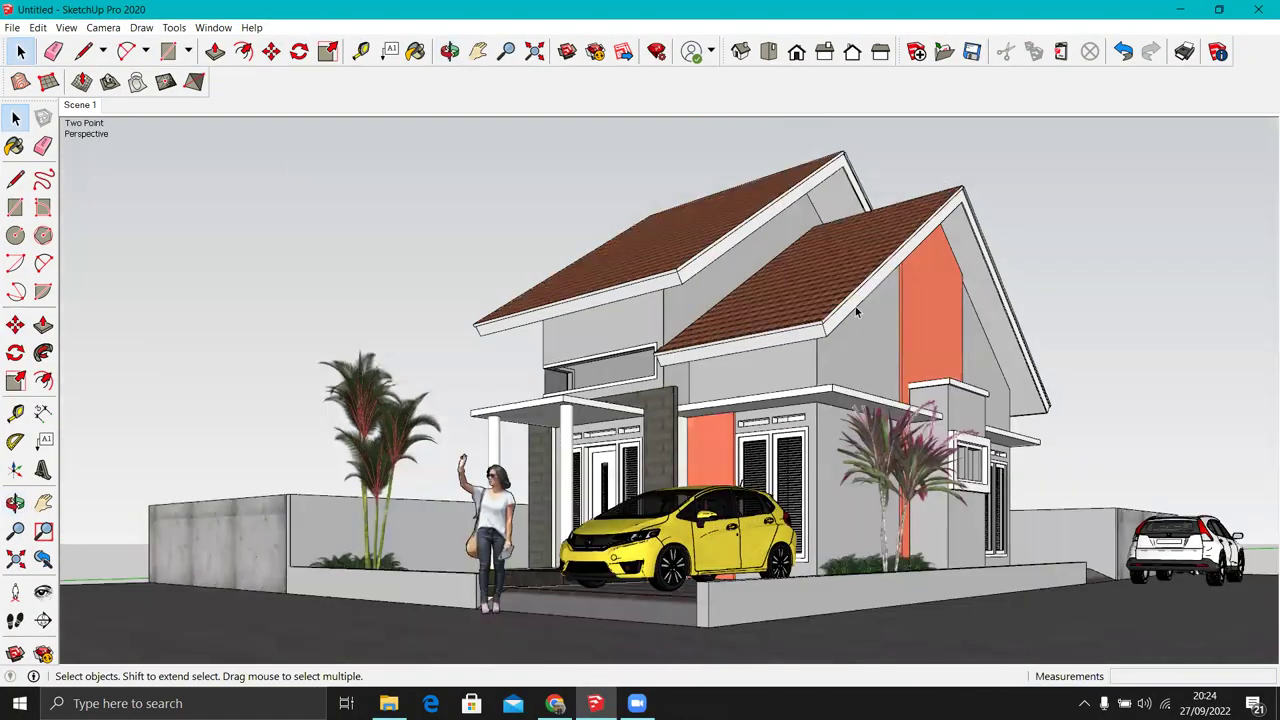
click(1169, 539)
key(m)
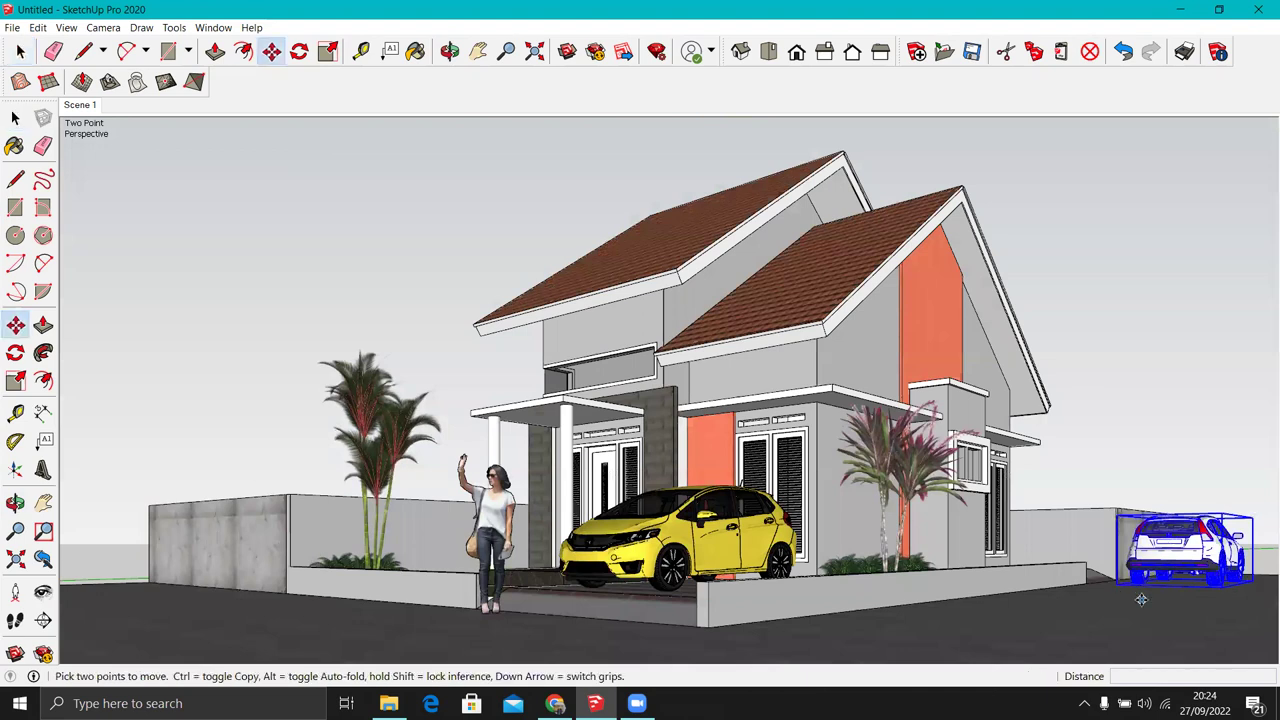
click(1137, 597)
click(1168, 601)
key(space)
click(1201, 428)
Step: Move the white car a second time, further along the road
key(m)
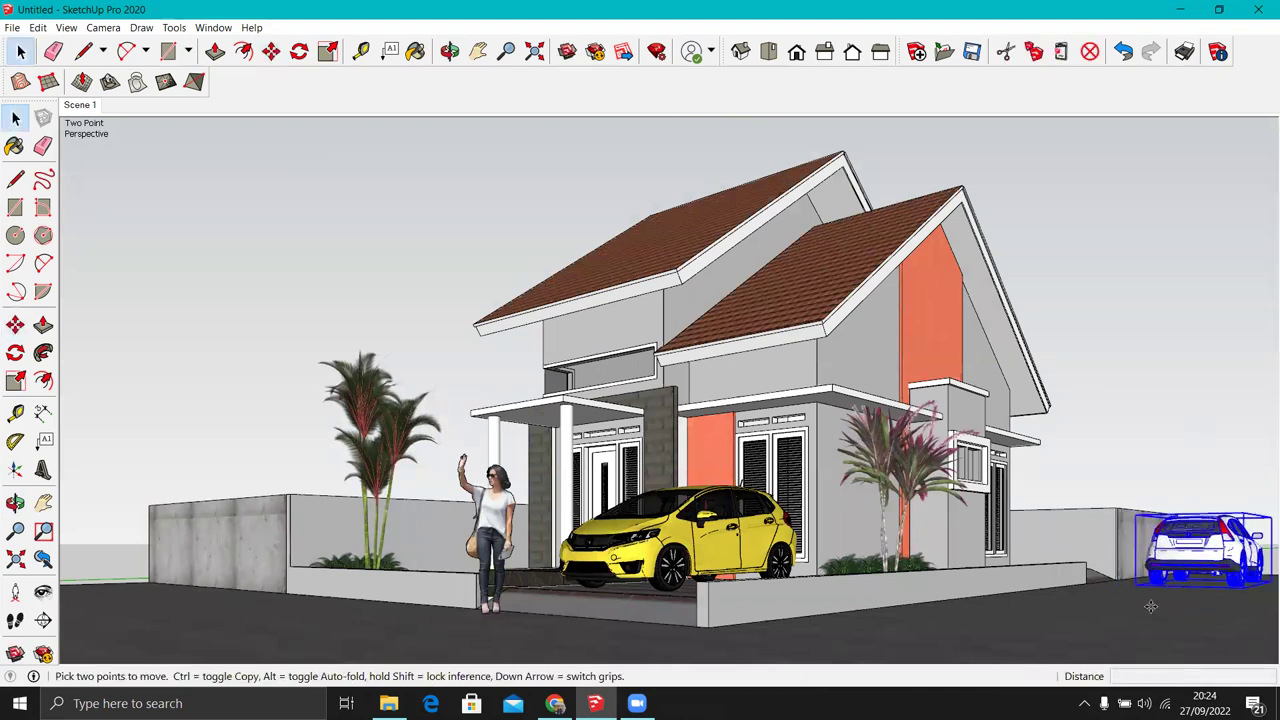
click(1191, 568)
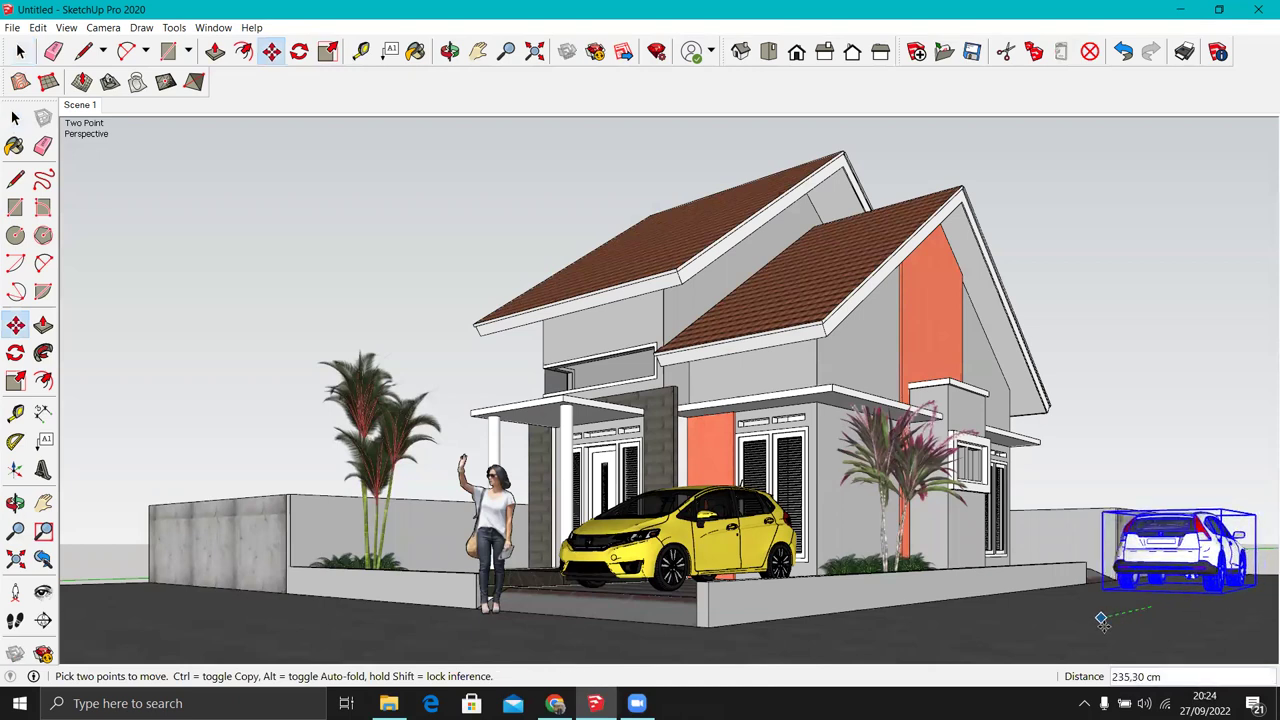
click(1101, 619)
key(space)
click(1196, 400)
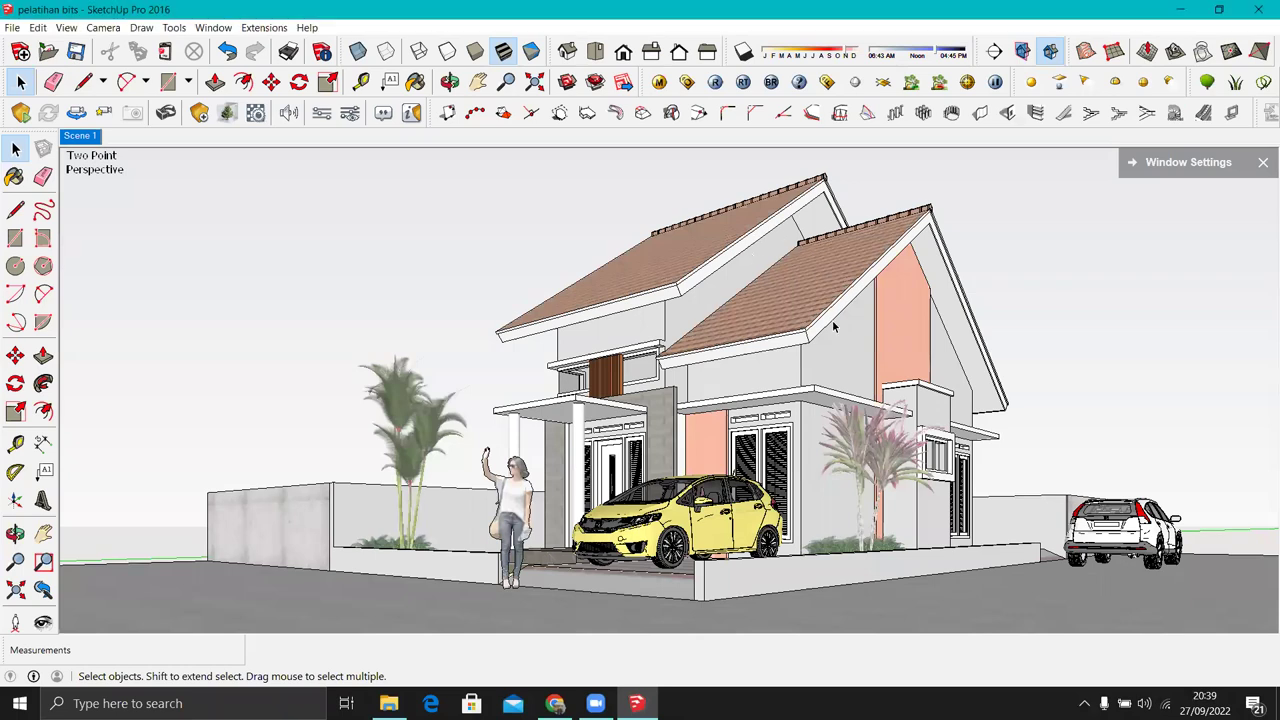
Step: Orbit above the house and set the Paint Bucket to Sample Paint in the Materials panel
middle_drag(762, 415, 798, 462)
scroll(798, 462, down, 3)
scroll(725, 475, up, 2)
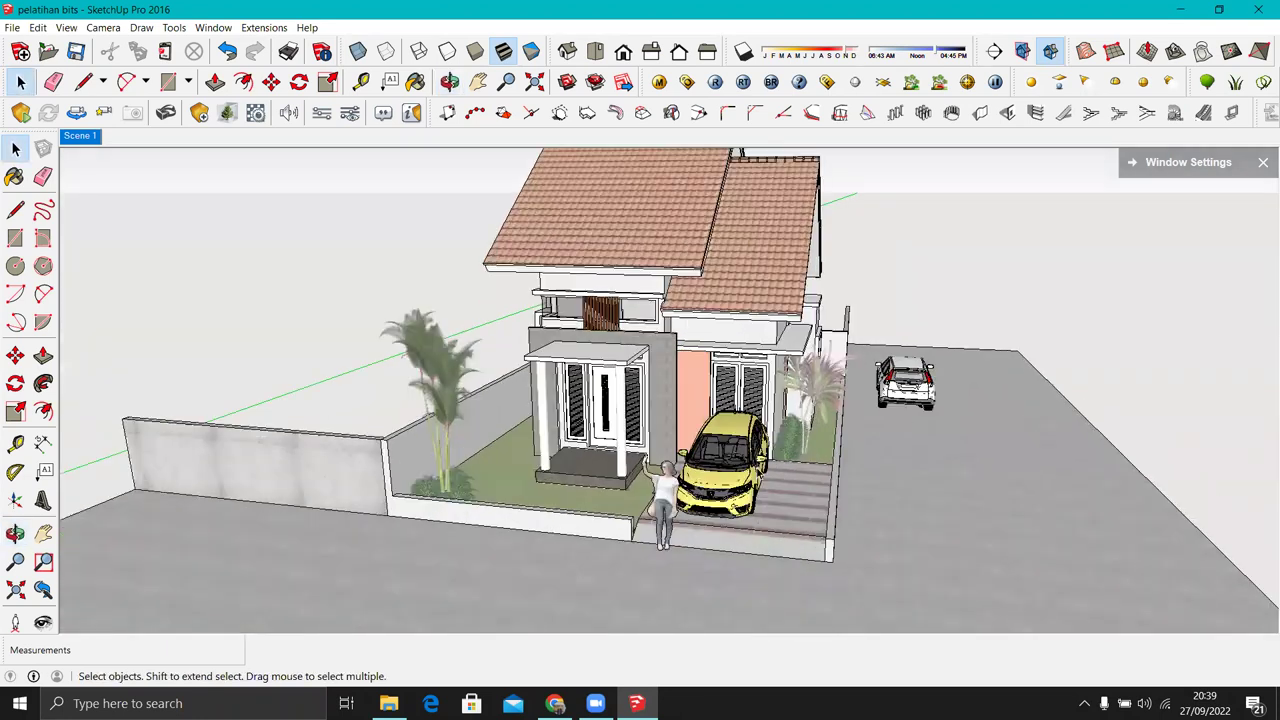
scroll(720, 478, up, 3)
click(1024, 50)
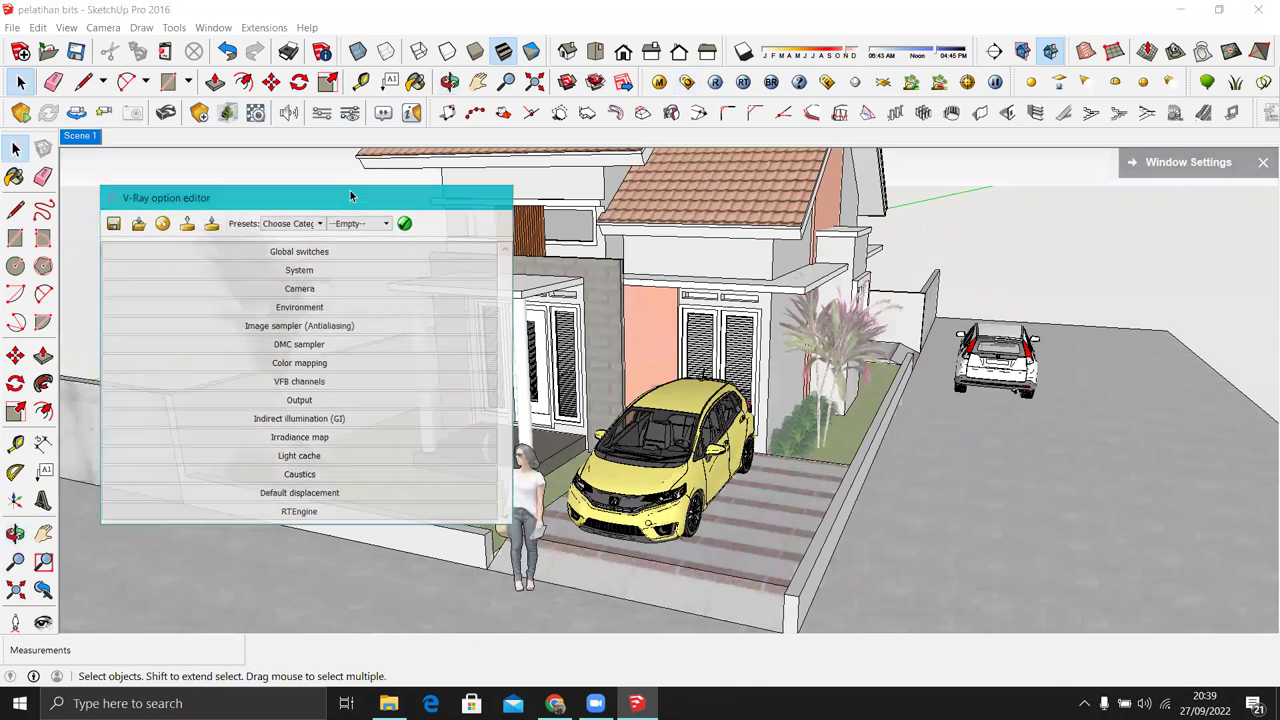
click(493, 196)
key(b)
click(1256, 415)
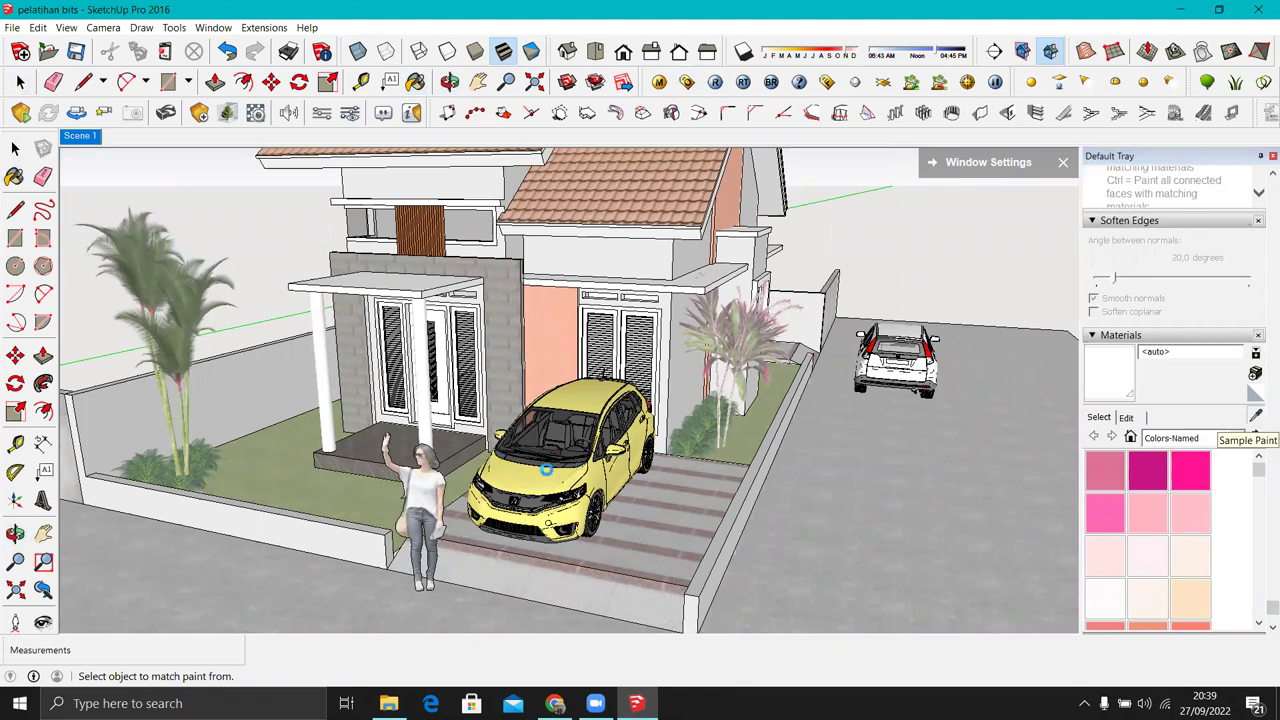
Step: Add a V-Ray reflection layer to the yellow car's Matte__FF1 with 0,8 highlight glossiness
click(546, 468)
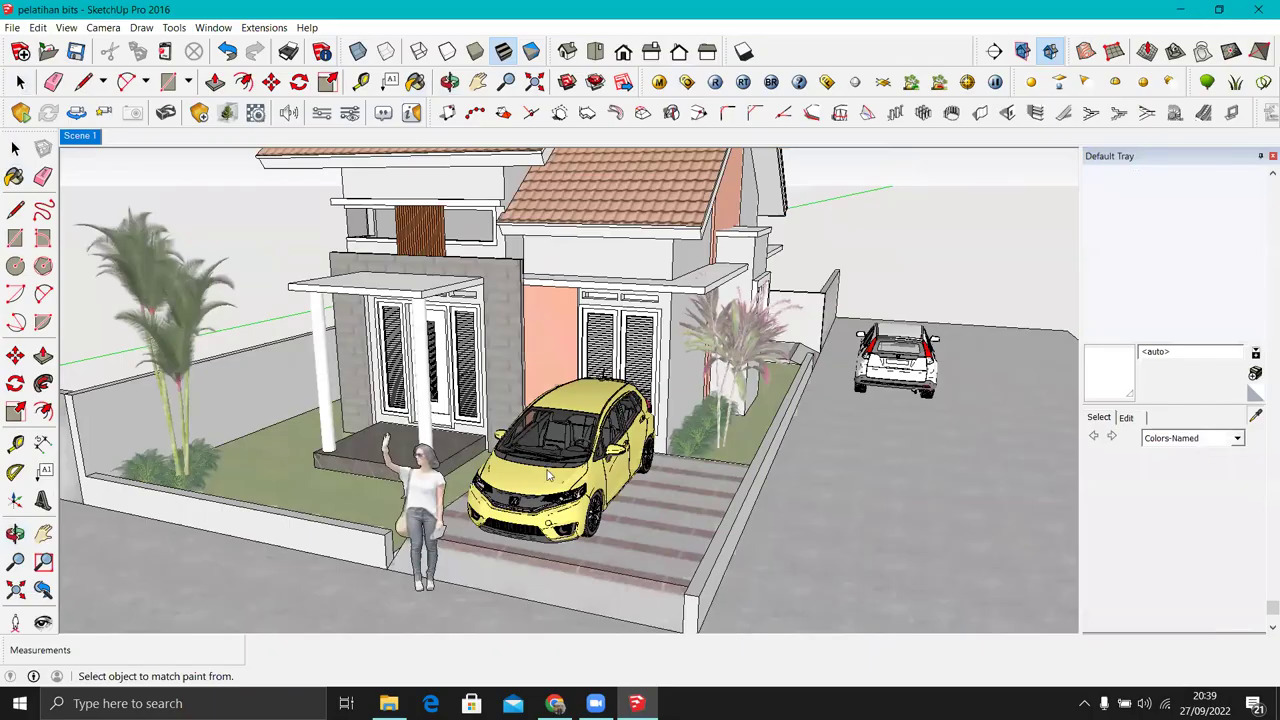
click(658, 81)
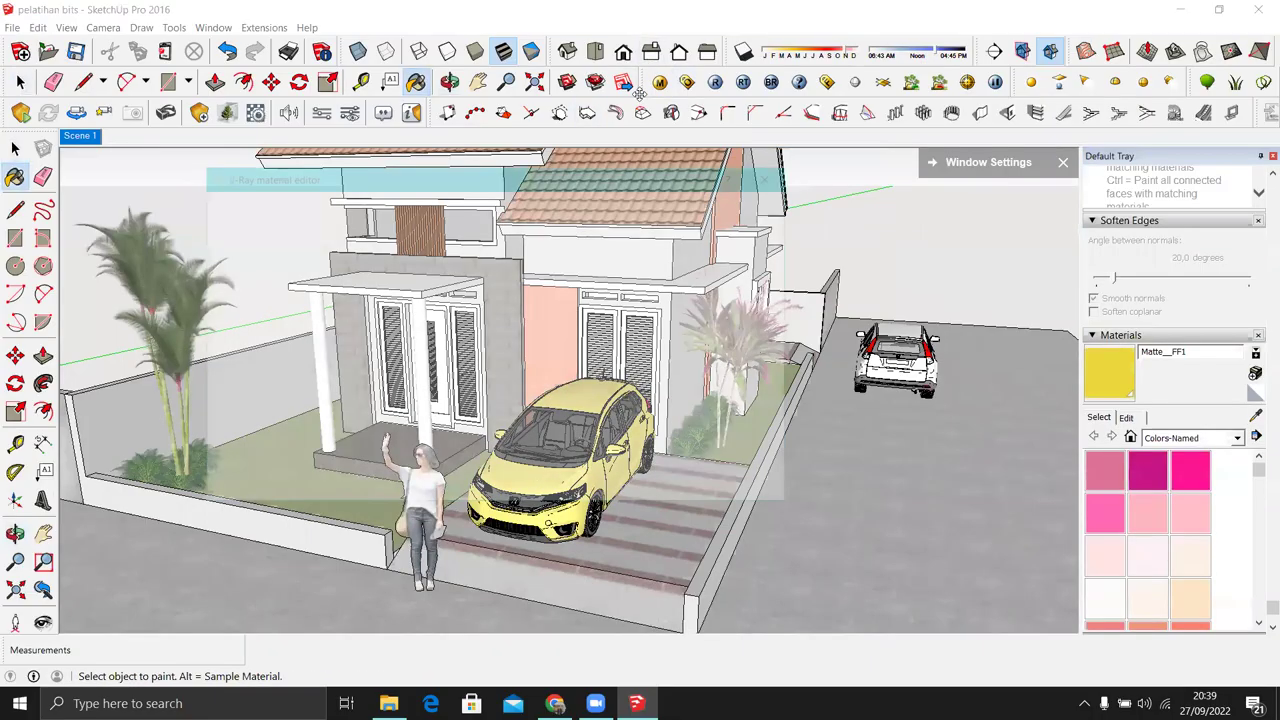
right_click(303, 485)
mouse_move(350, 496)
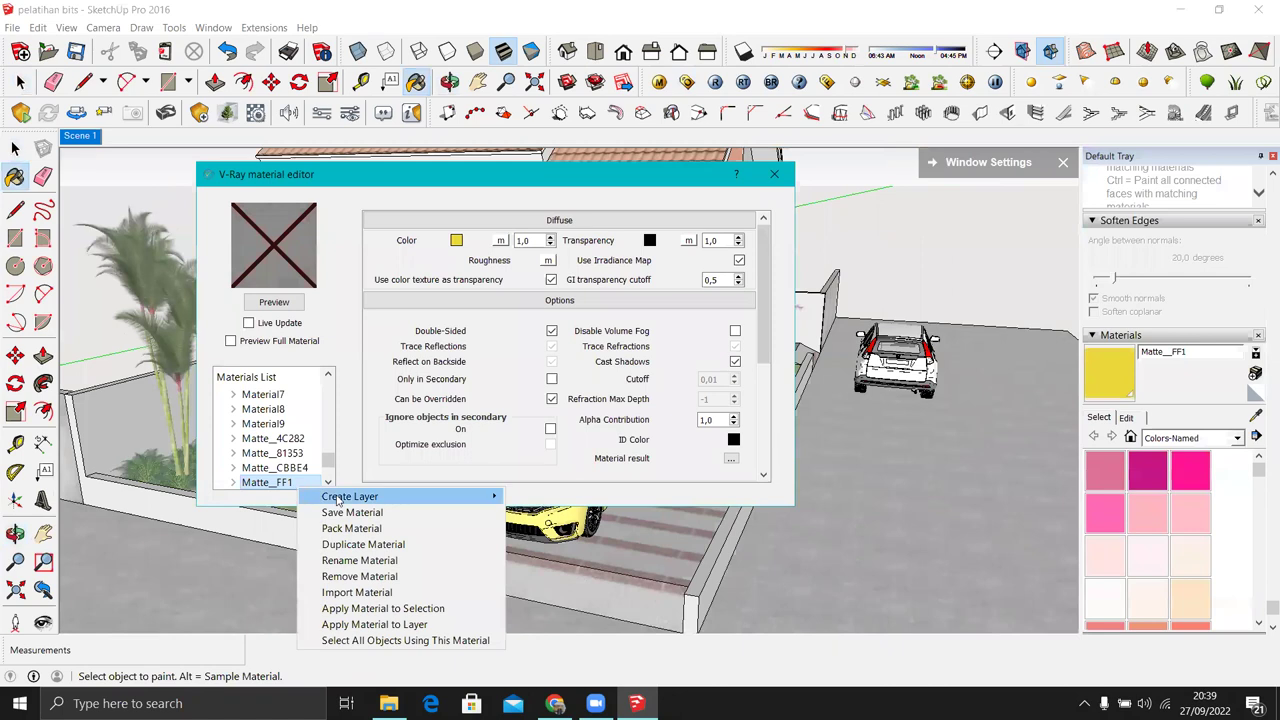
click(549, 514)
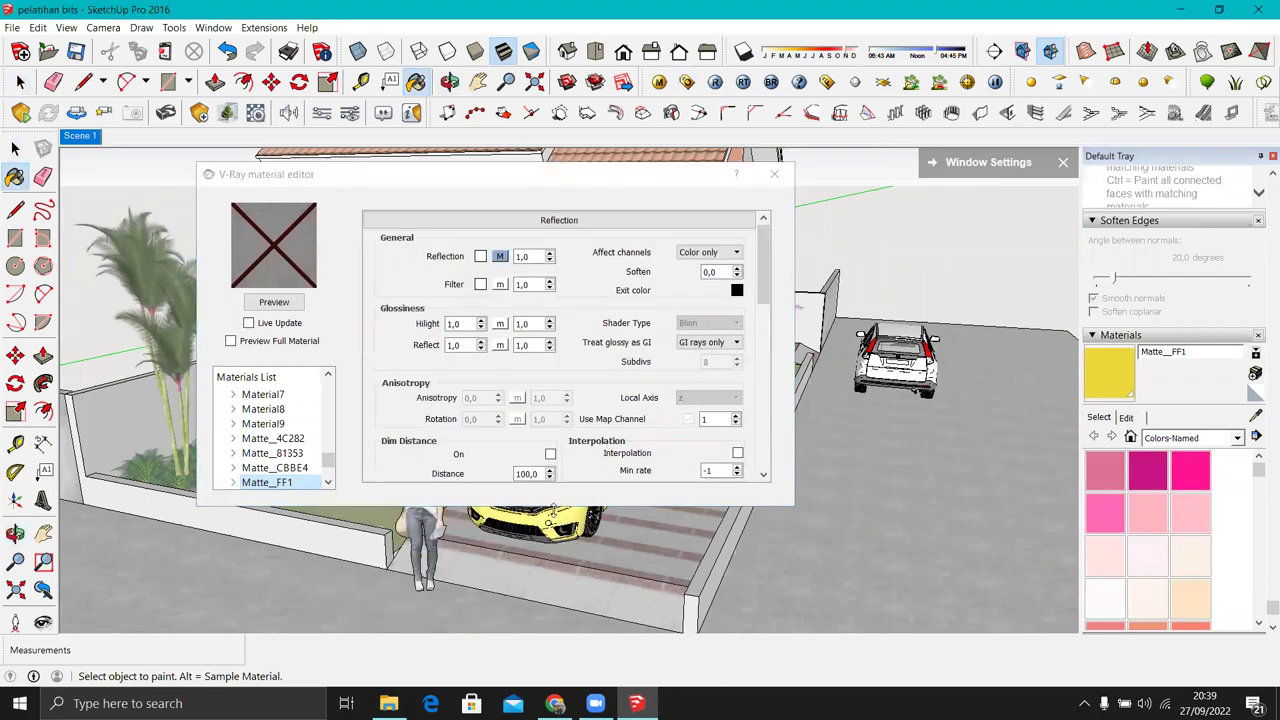
right_click(306, 487)
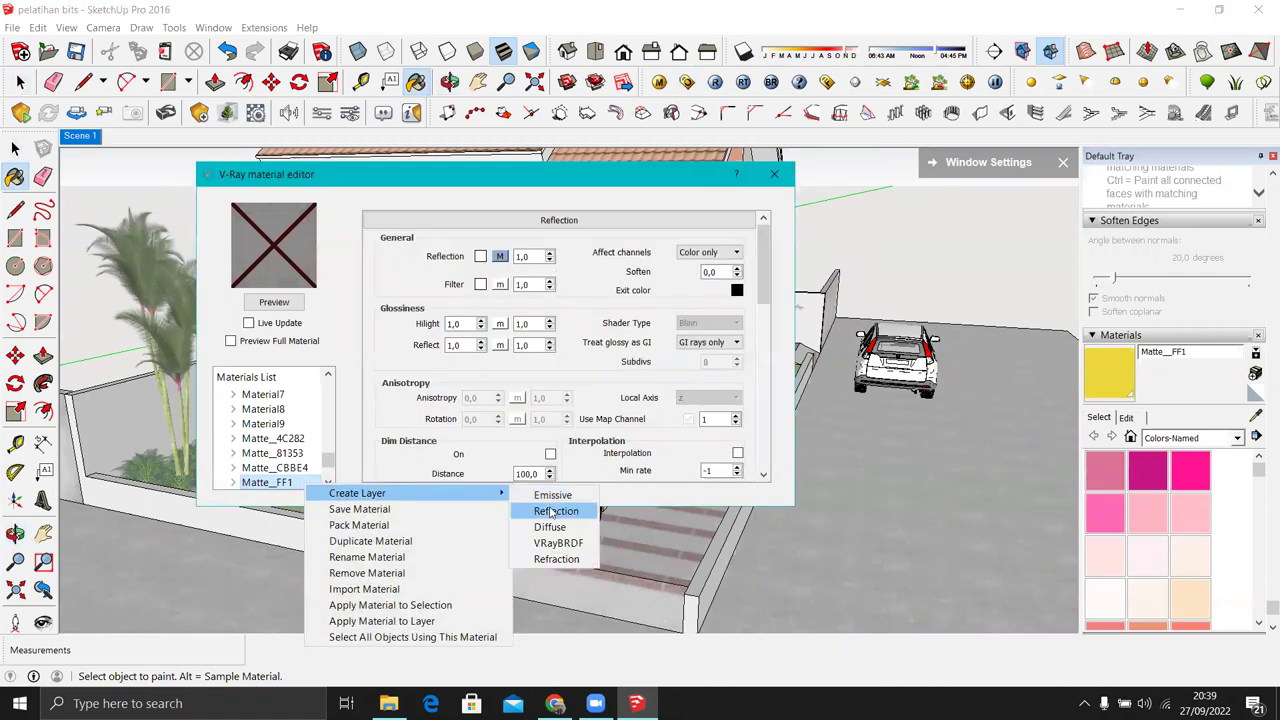
click(552, 514)
text(0,8)
key(Tab)
text(0,8)
click(274, 302)
click(774, 174)
Step: Orbit around the yellow car and sample its black preto__spec_ trim material
click(1255, 416)
scroll(526, 528, up, 1)
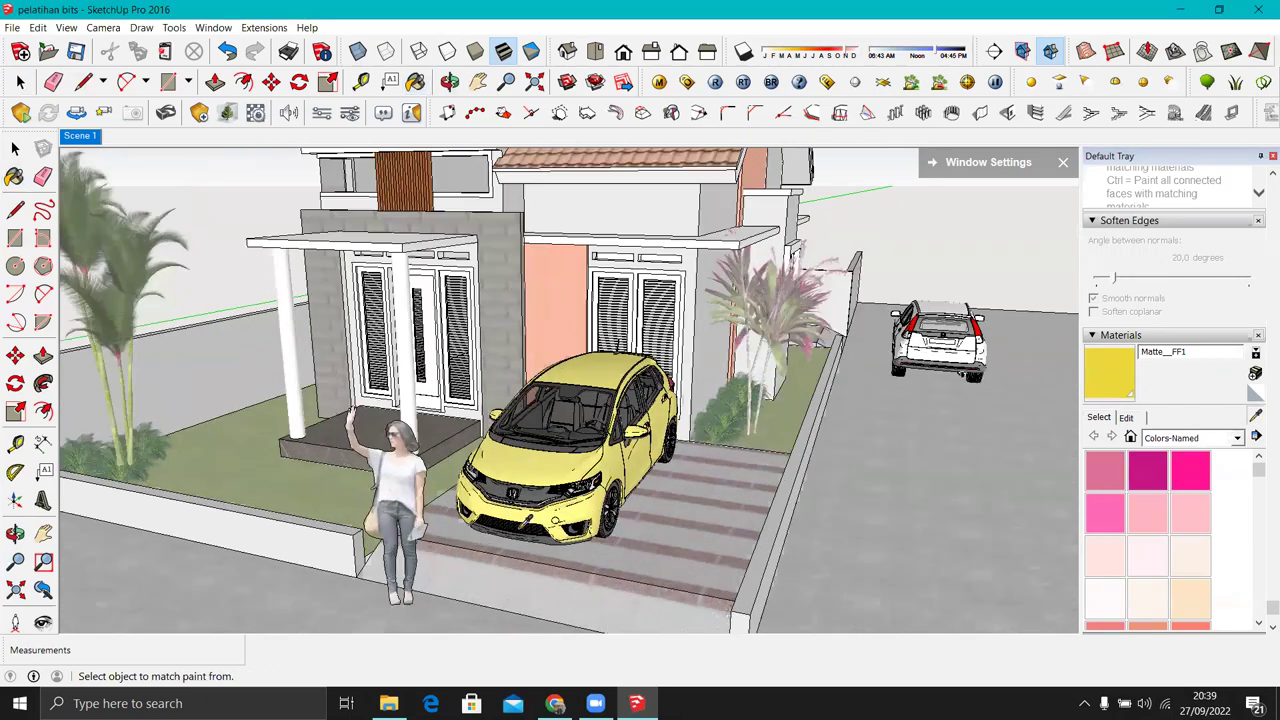
scroll(556, 520, up, 1)
middle_drag(571, 514, 365, 487)
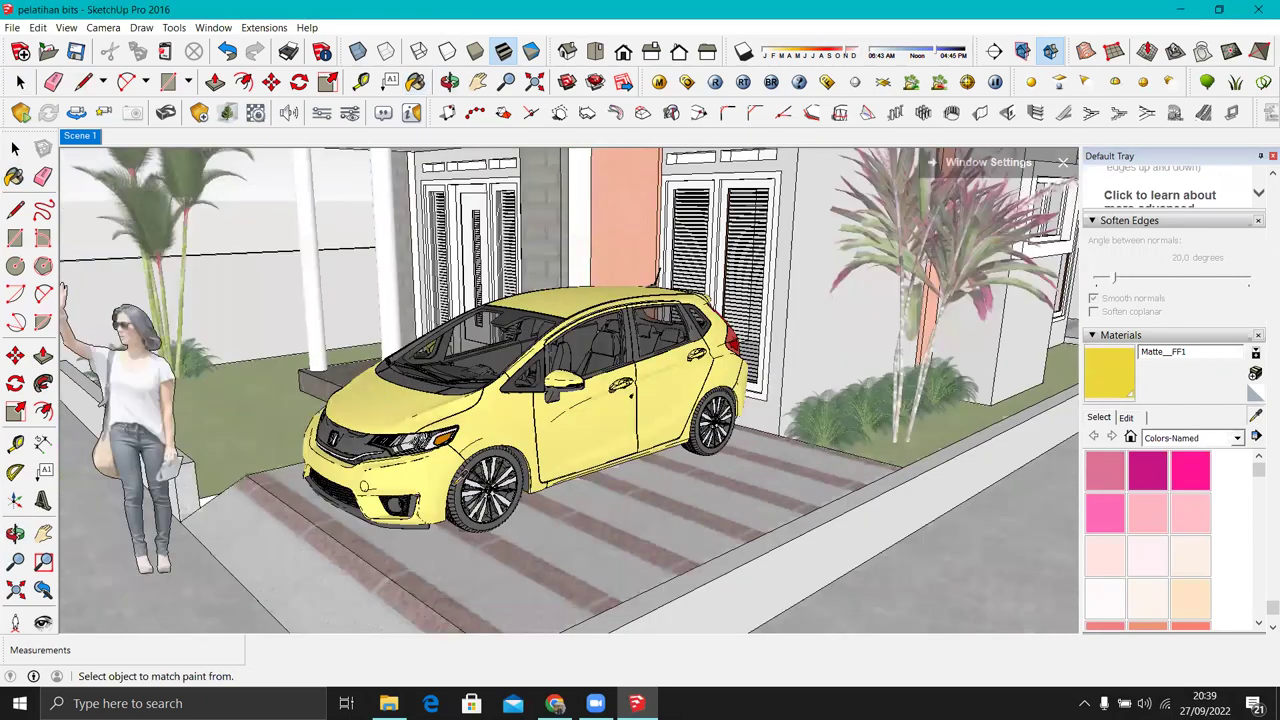
scroll(468, 494, up, 1)
middle_drag(468, 494, 470, 520)
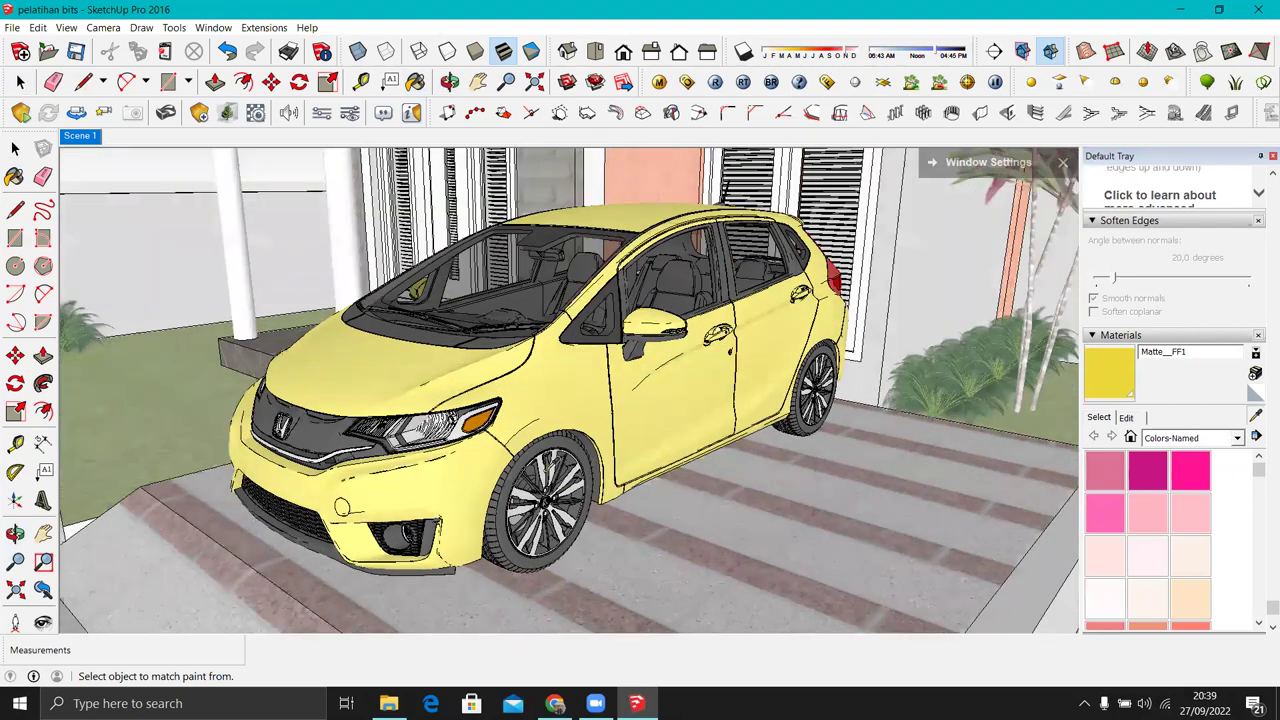
scroll(559, 471, up, 2)
scroll(533, 482, up, 2)
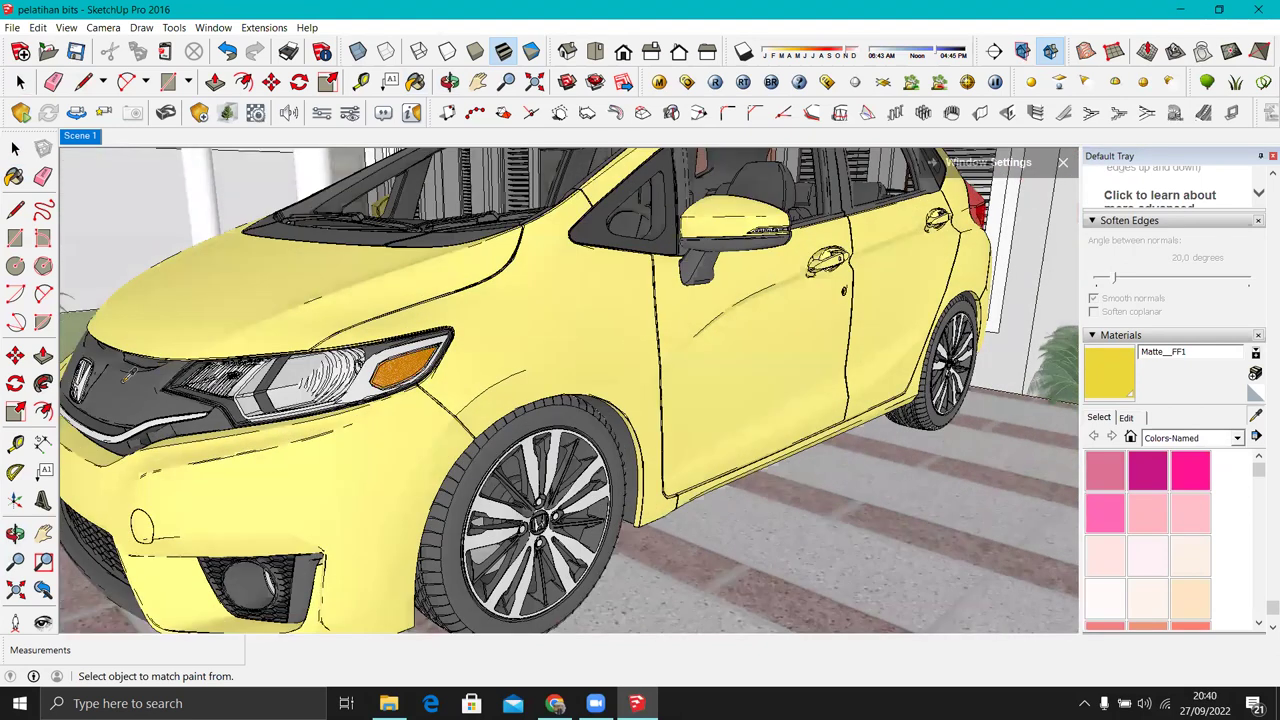
alt+click(908, 197)
click(415, 81)
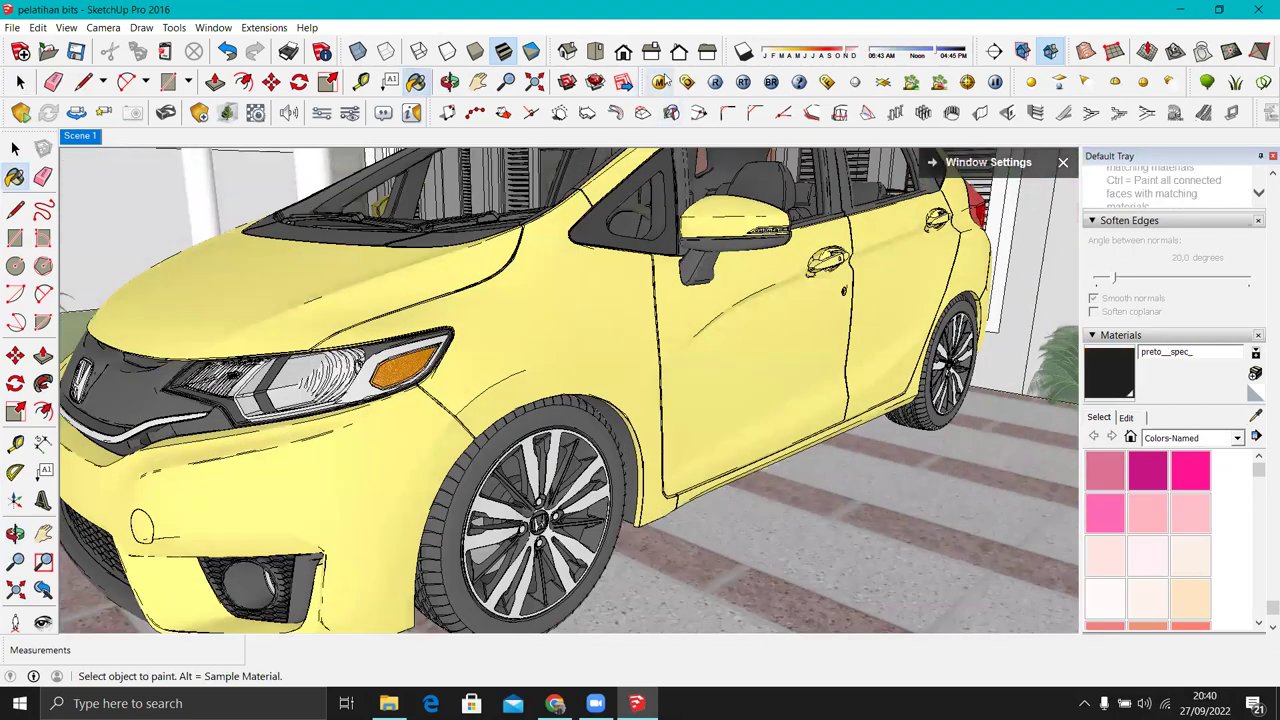
Step: Add a reflection layer to preto__spec_ with highlight and reflect glossiness 0,7
right_click(290, 482)
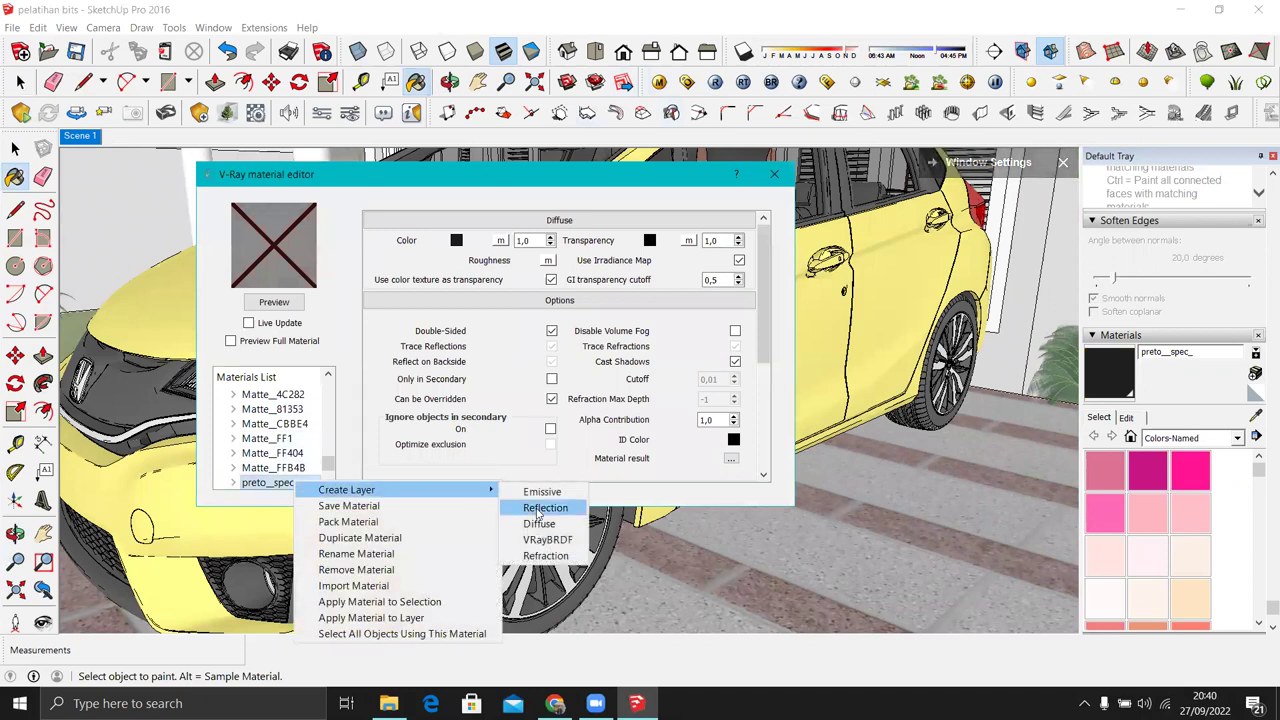
click(530, 508)
double_click(455, 323)
text(0,7)
click(522, 323)
click(290, 302)
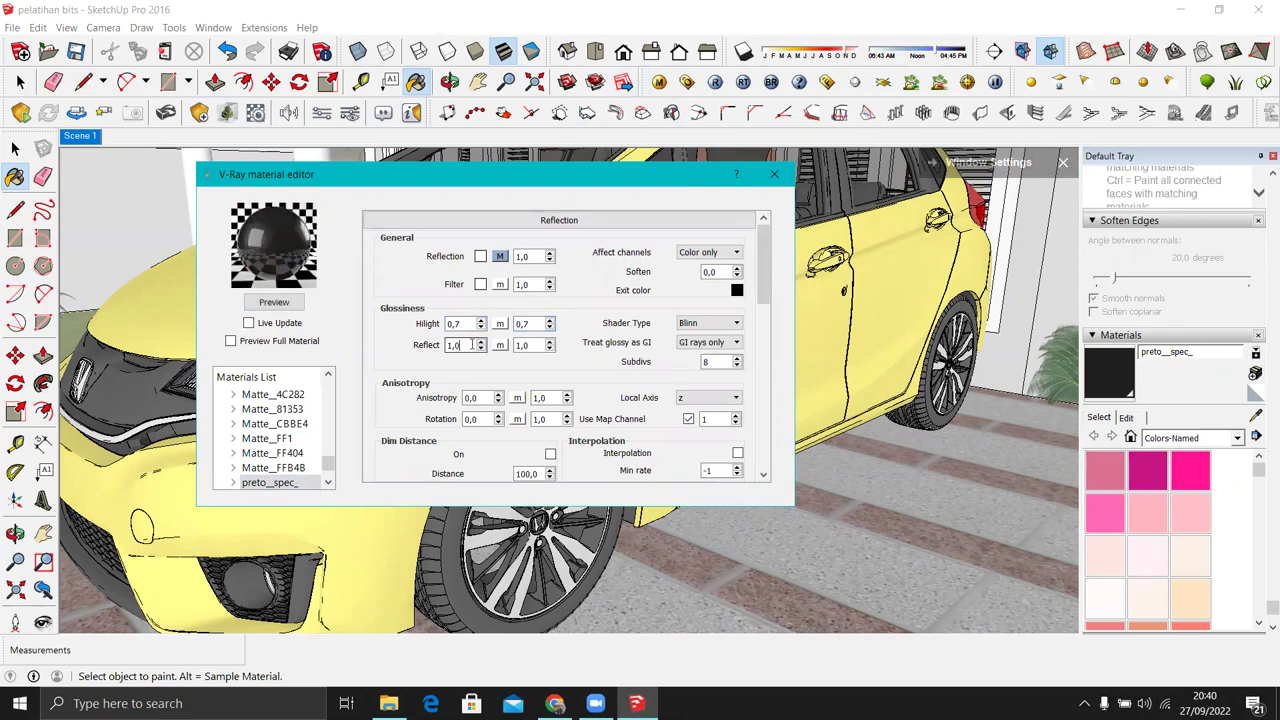
click(268, 305)
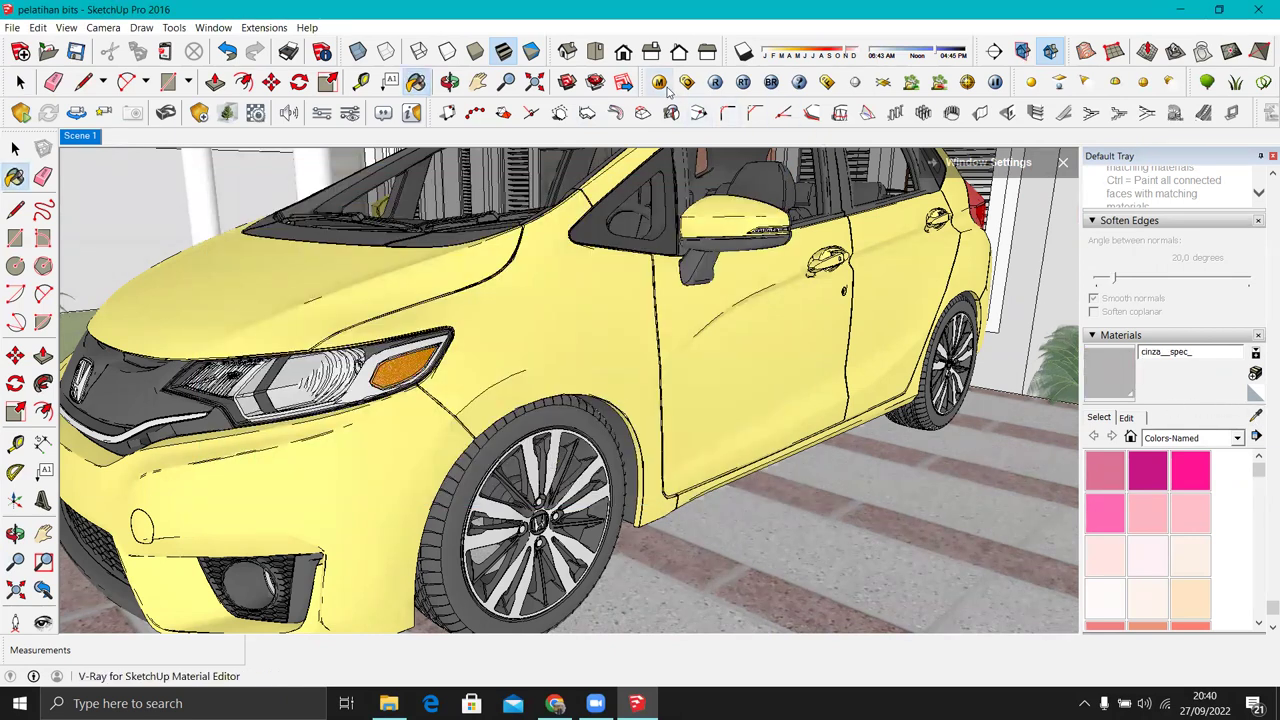
Step: Add a reflection layer to the grey cinza__spec_ material and close the material editor
click(659, 82)
right_click(290, 398)
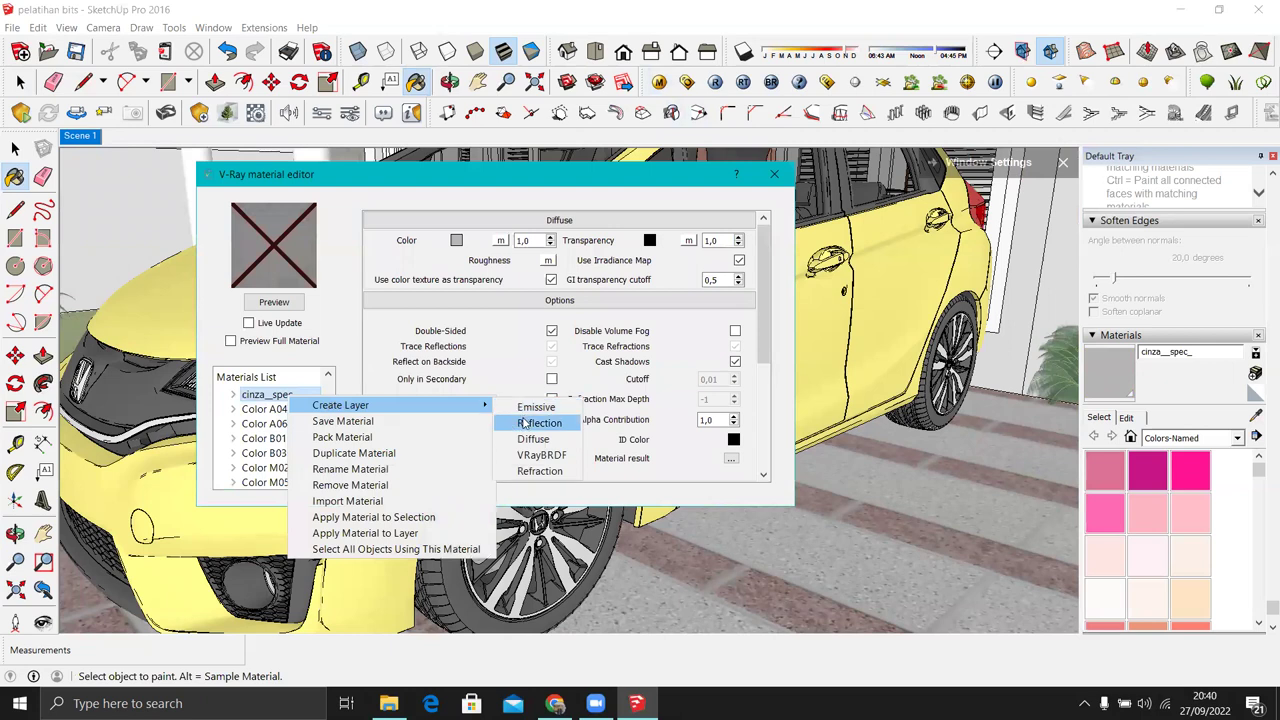
click(530, 417)
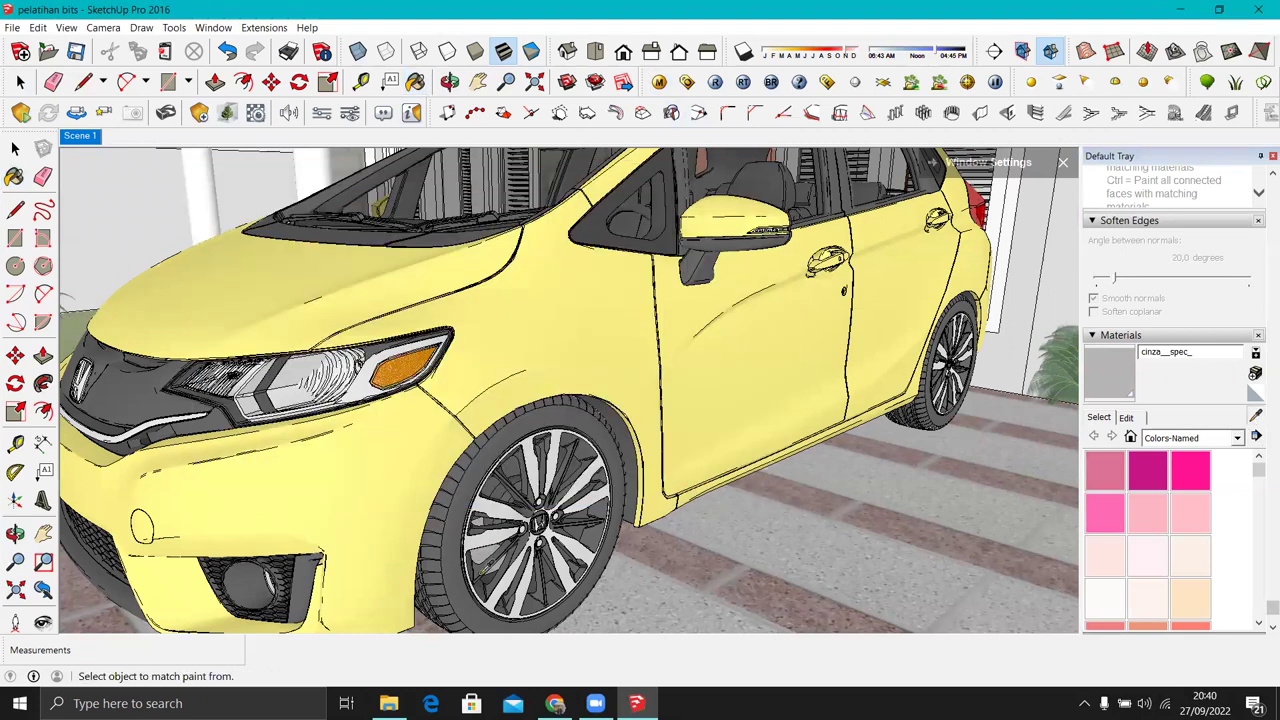
alt+click(574, 491)
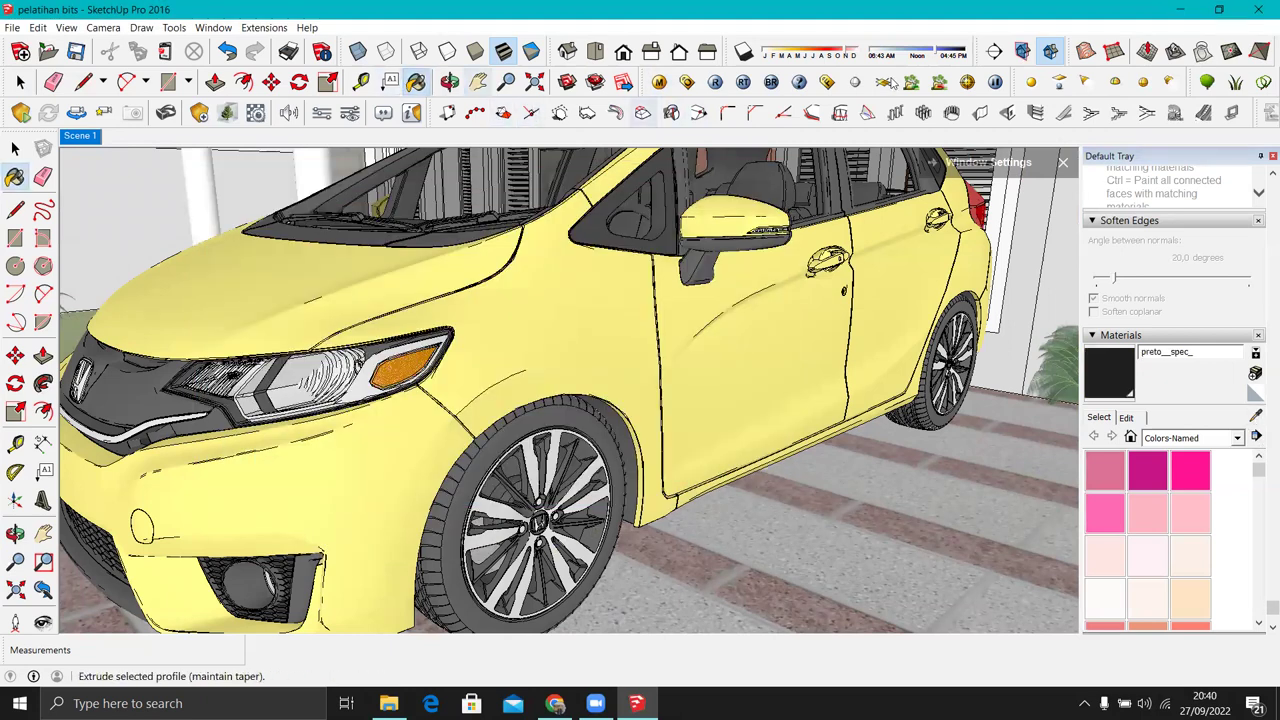
click(659, 82)
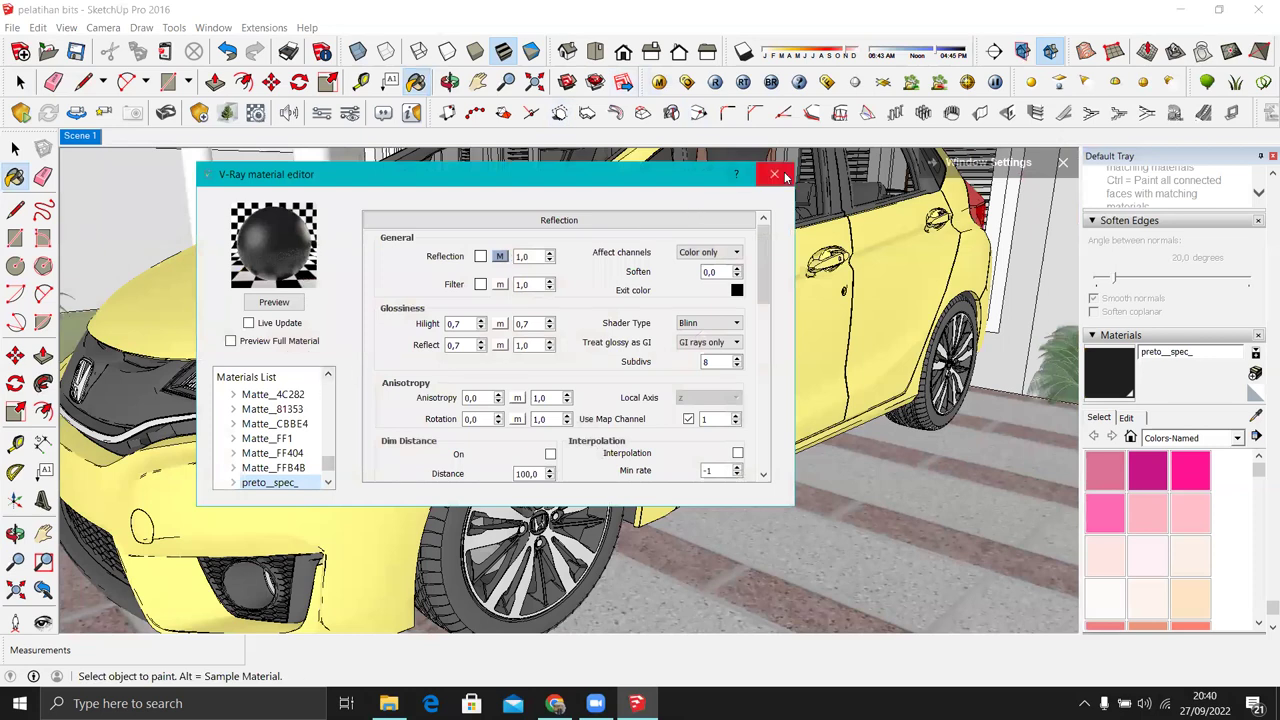
click(774, 174)
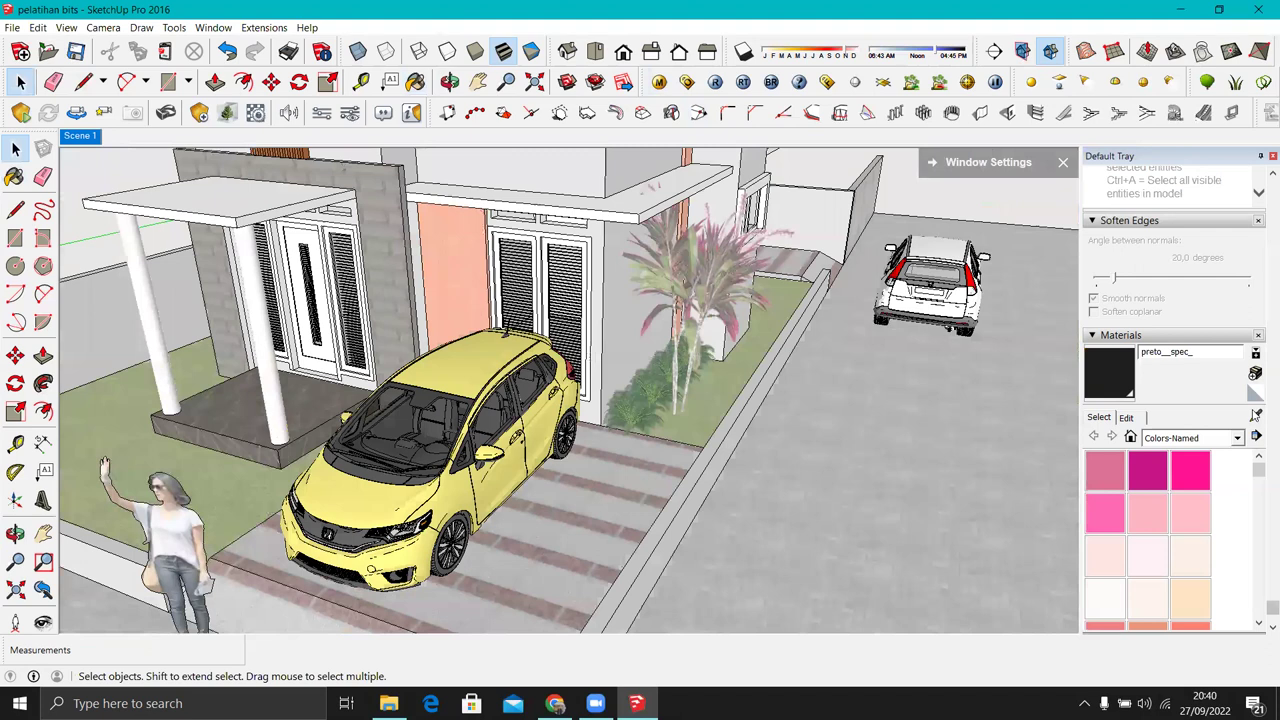
key(b)
alt+click(330, 393)
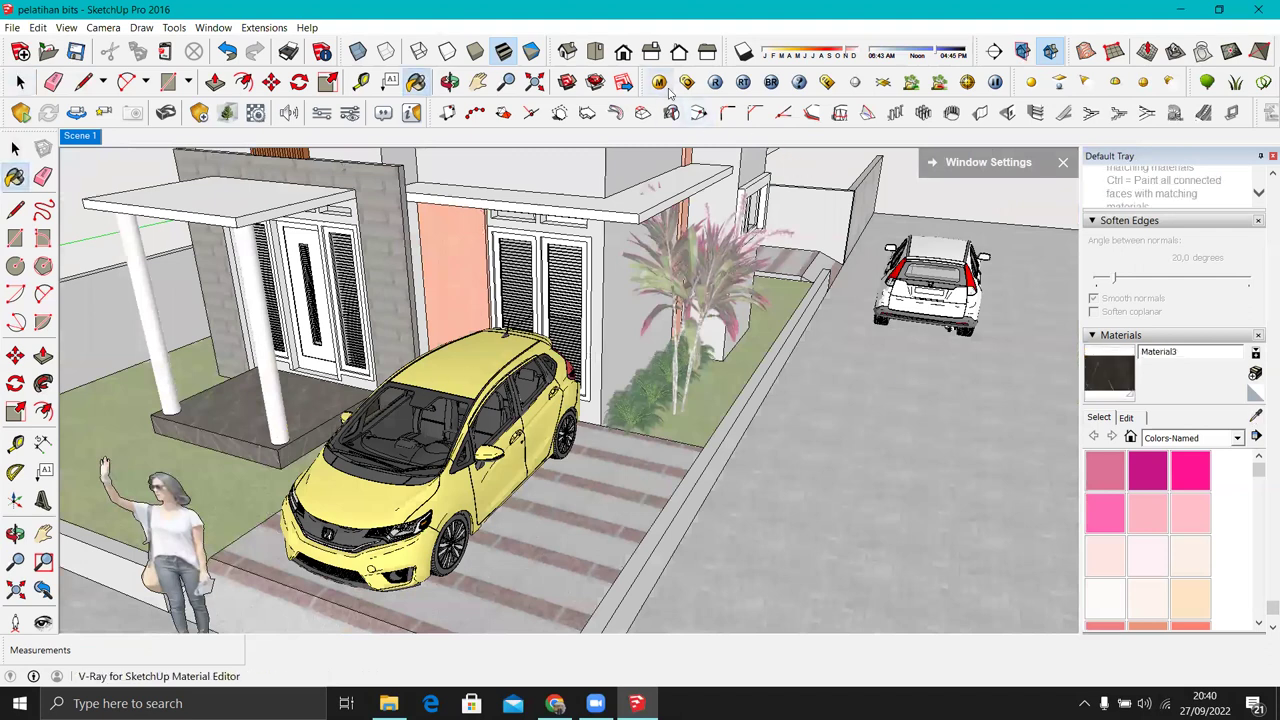
Step: Open Material3's V-Ray settings and close the editor without adding a layer
click(660, 84)
right_click(283, 395)
click(518, 428)
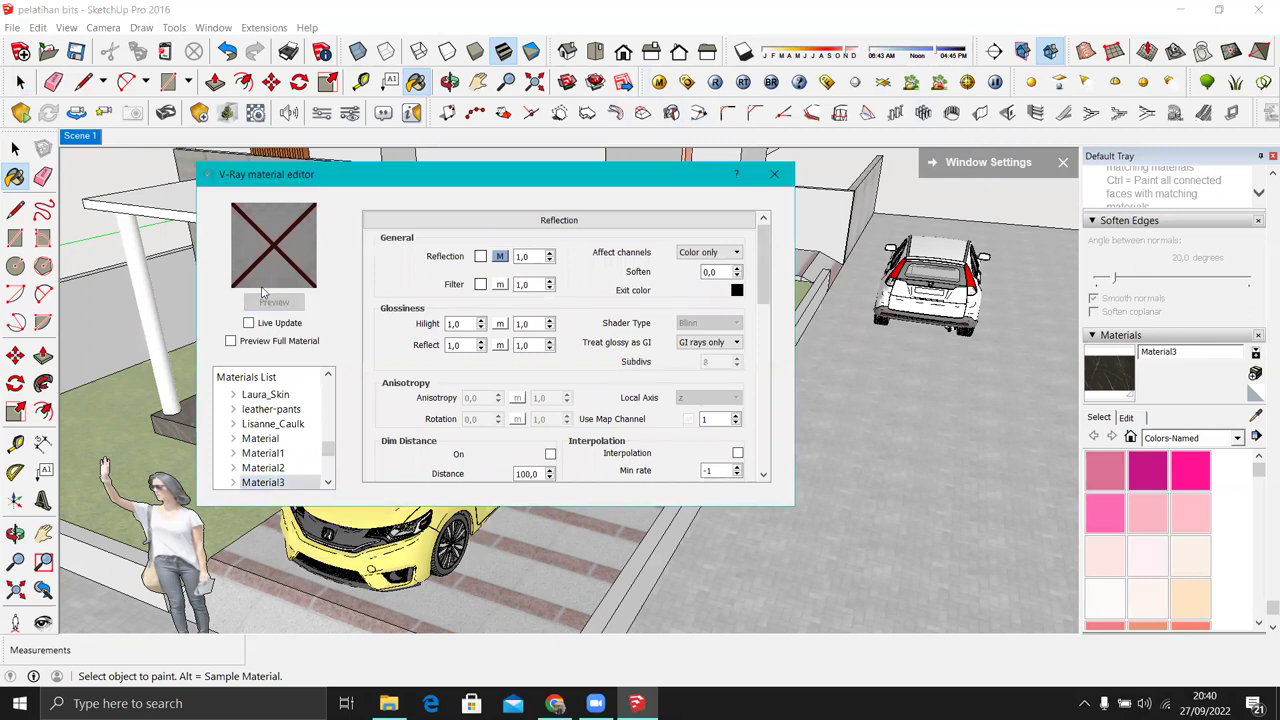
click(774, 174)
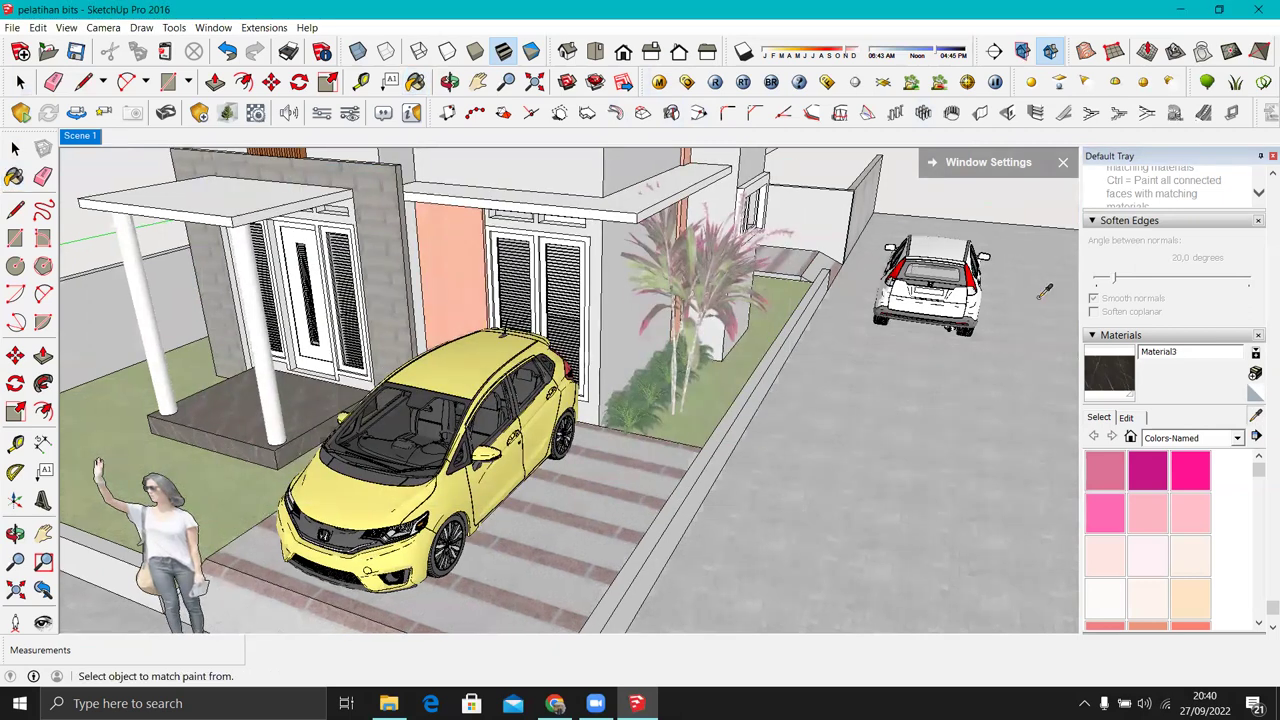
alt+scroll(988, 288, up, 3)
alt+scroll(1010, 285, up, 3)
Step: Sample the white car's _crv2013_e3d_1 material and give it a reflection layer
alt+click(800, 285)
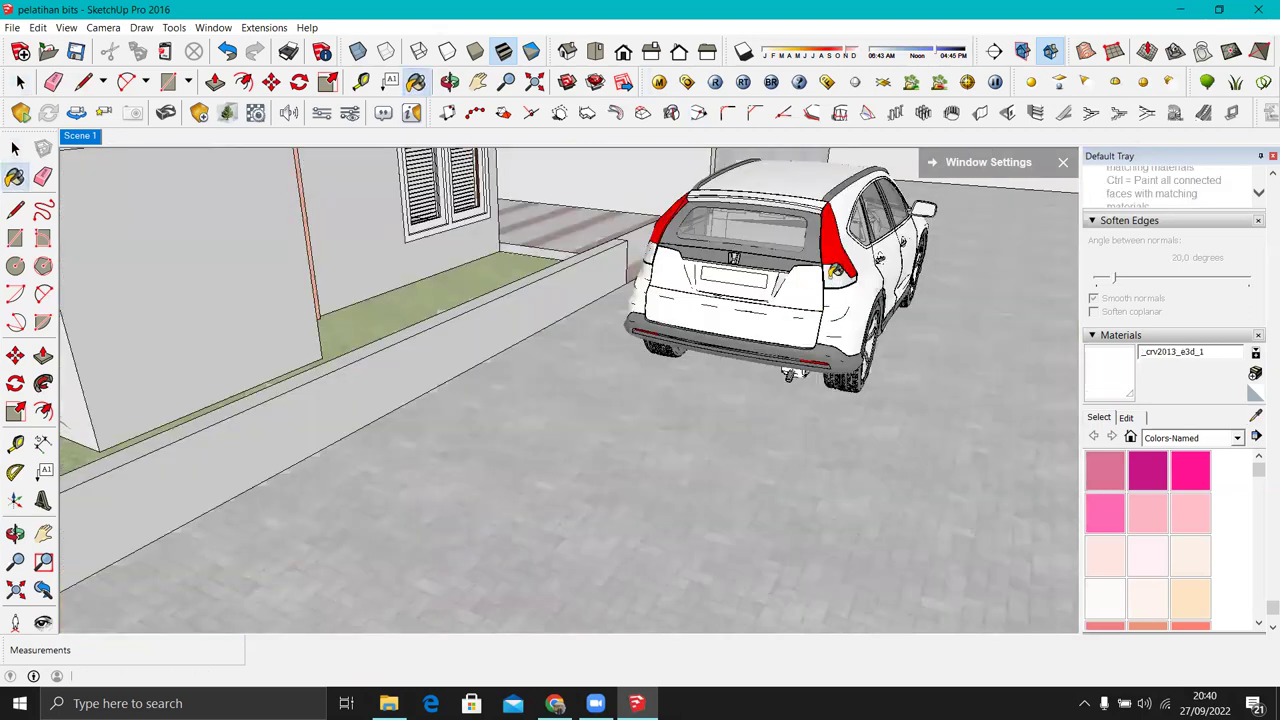
click(659, 81)
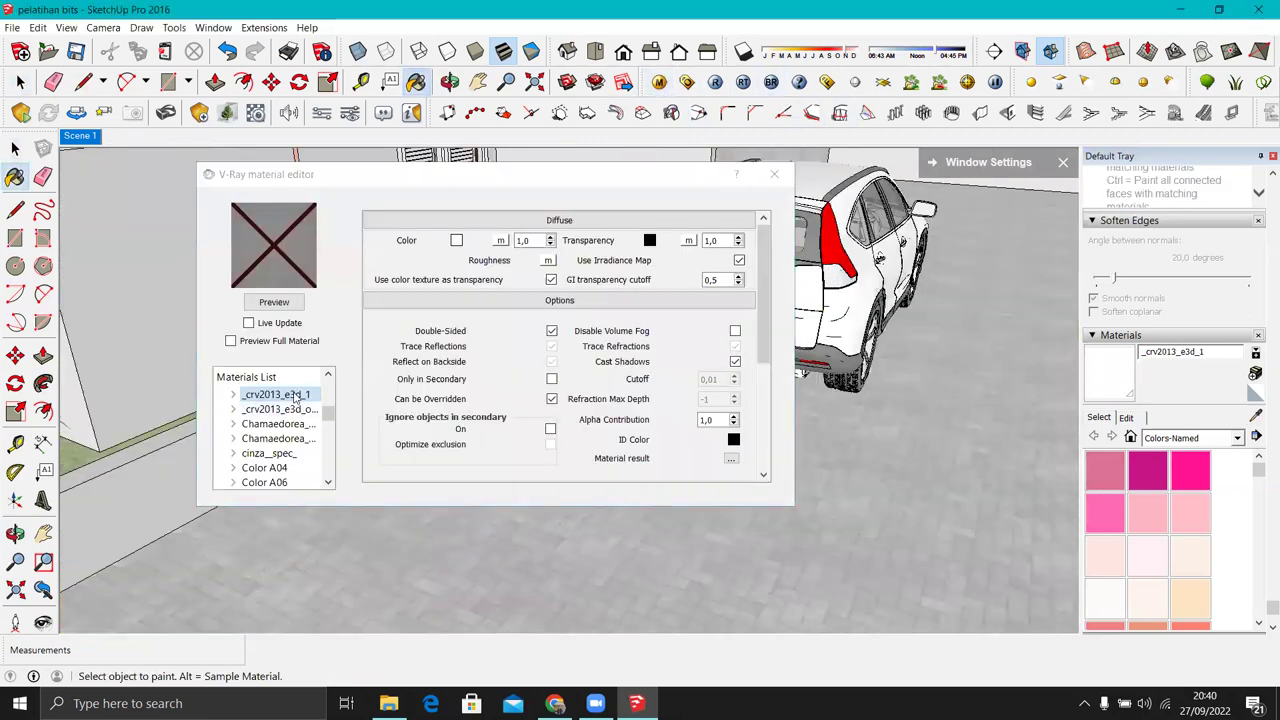
right_click(265, 394)
click(541, 416)
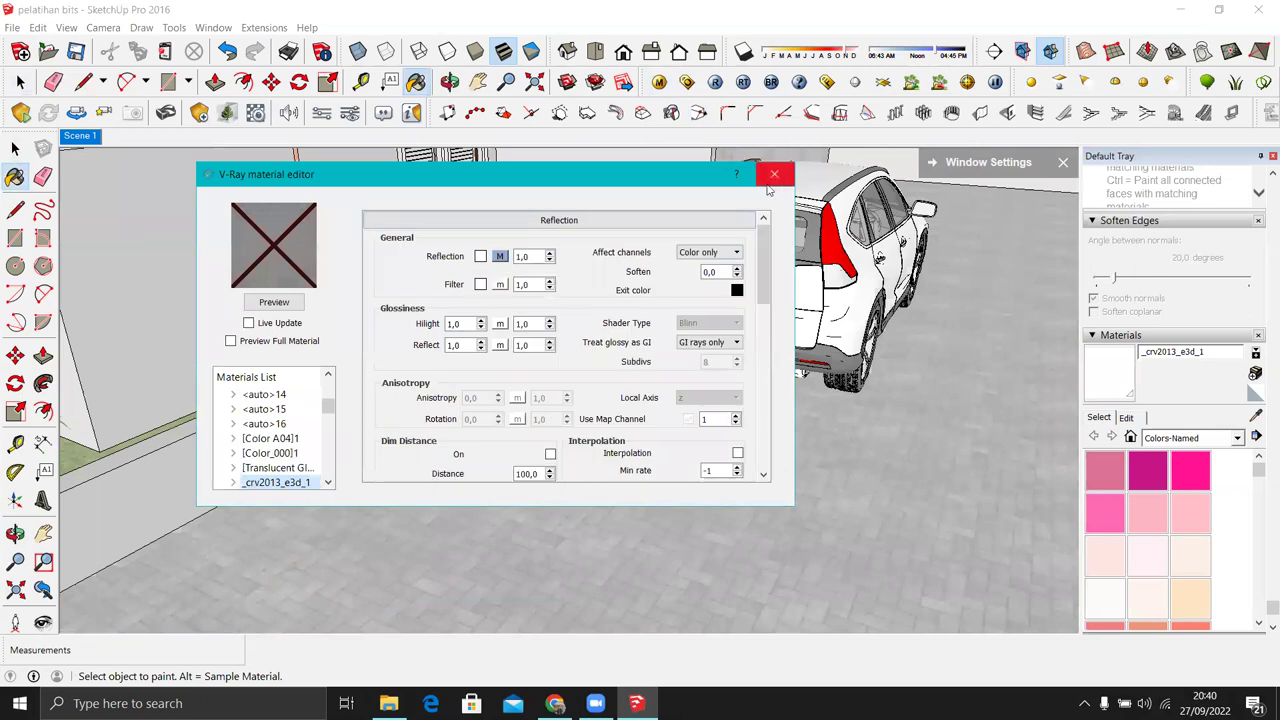
click(773, 174)
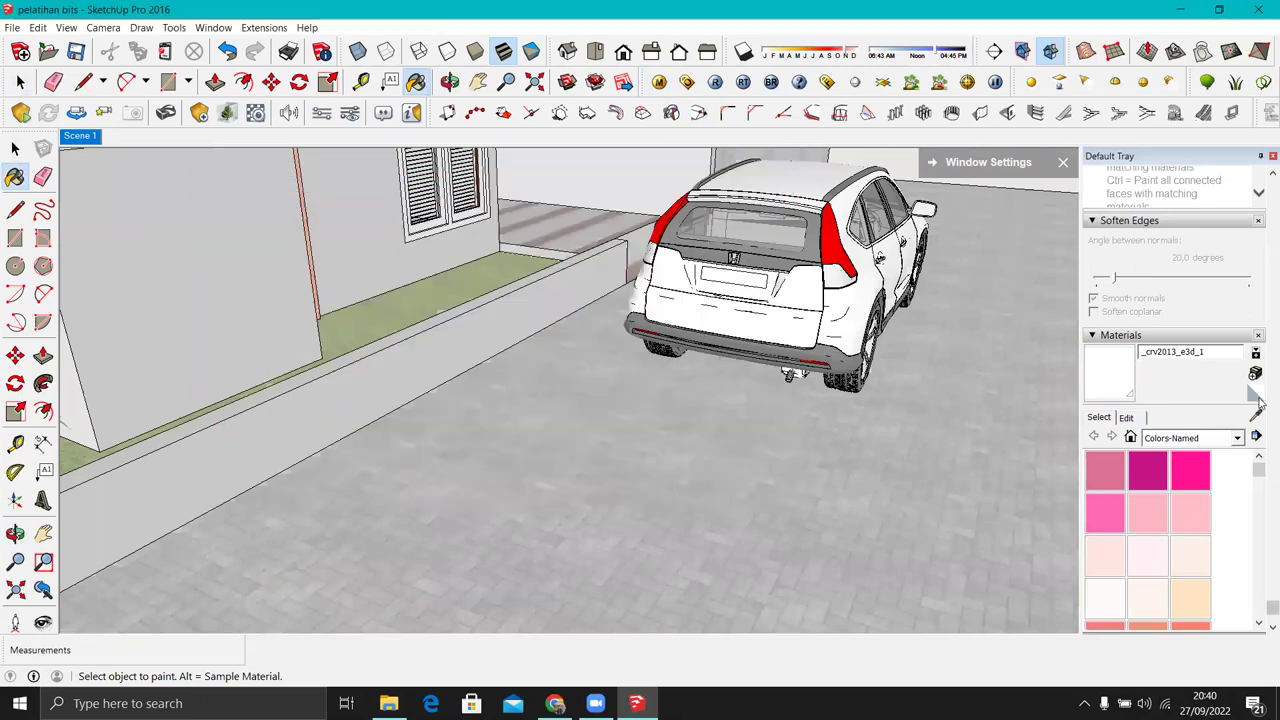
Step: Give the white car's Color M07 a reflection layer with 0,7 highlight and reflect glossiness
alt+click(714, 336)
click(659, 81)
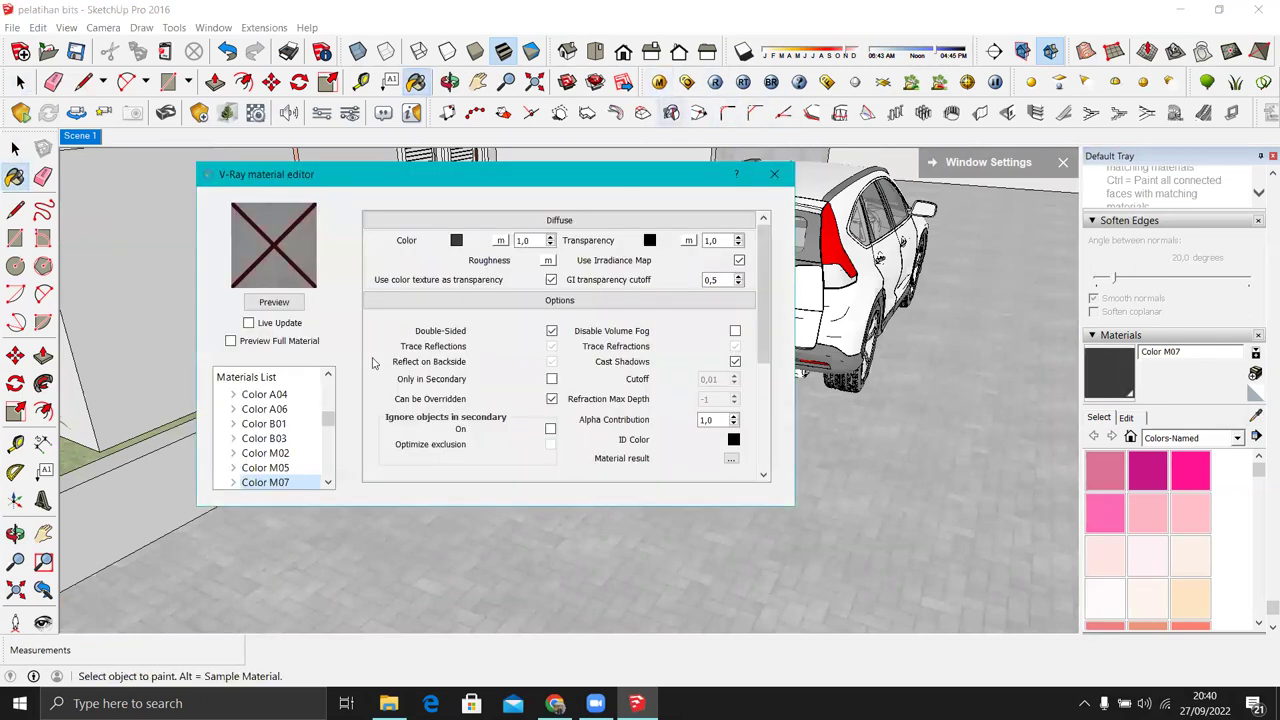
right_click(286, 487)
click(535, 510)
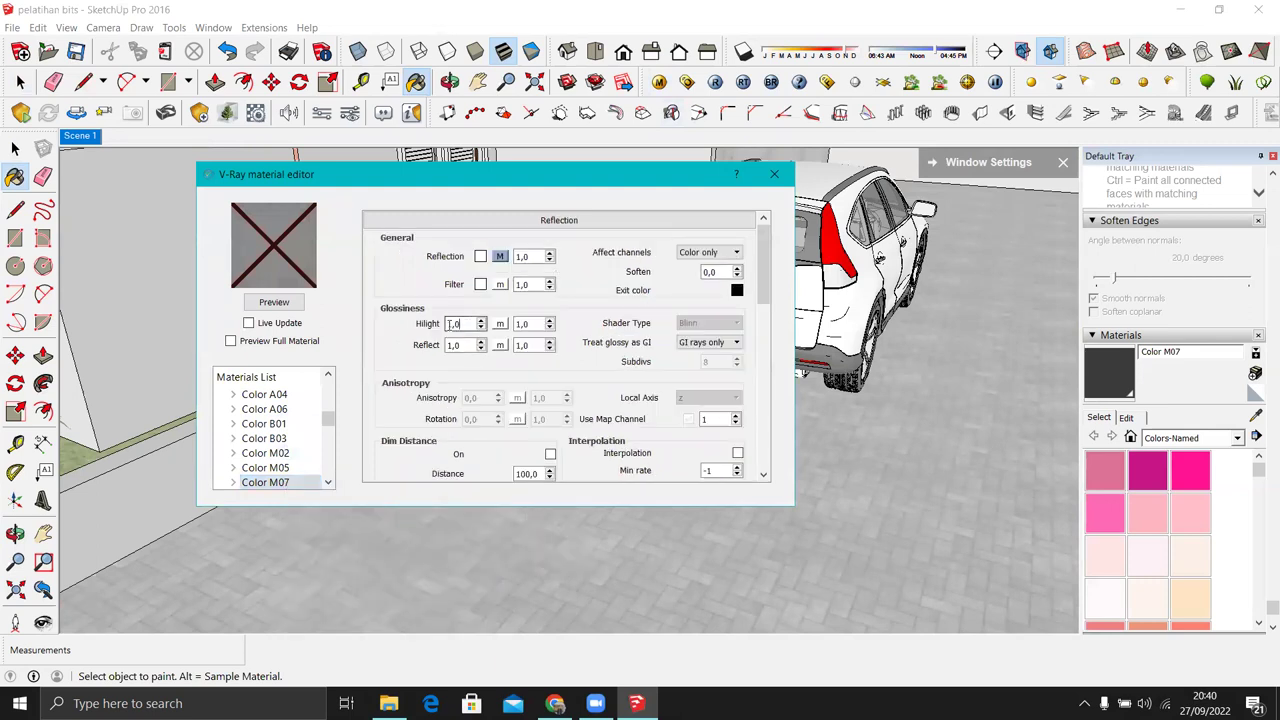
text(0,7)
click(465, 343)
text(0,7)
key(Return)
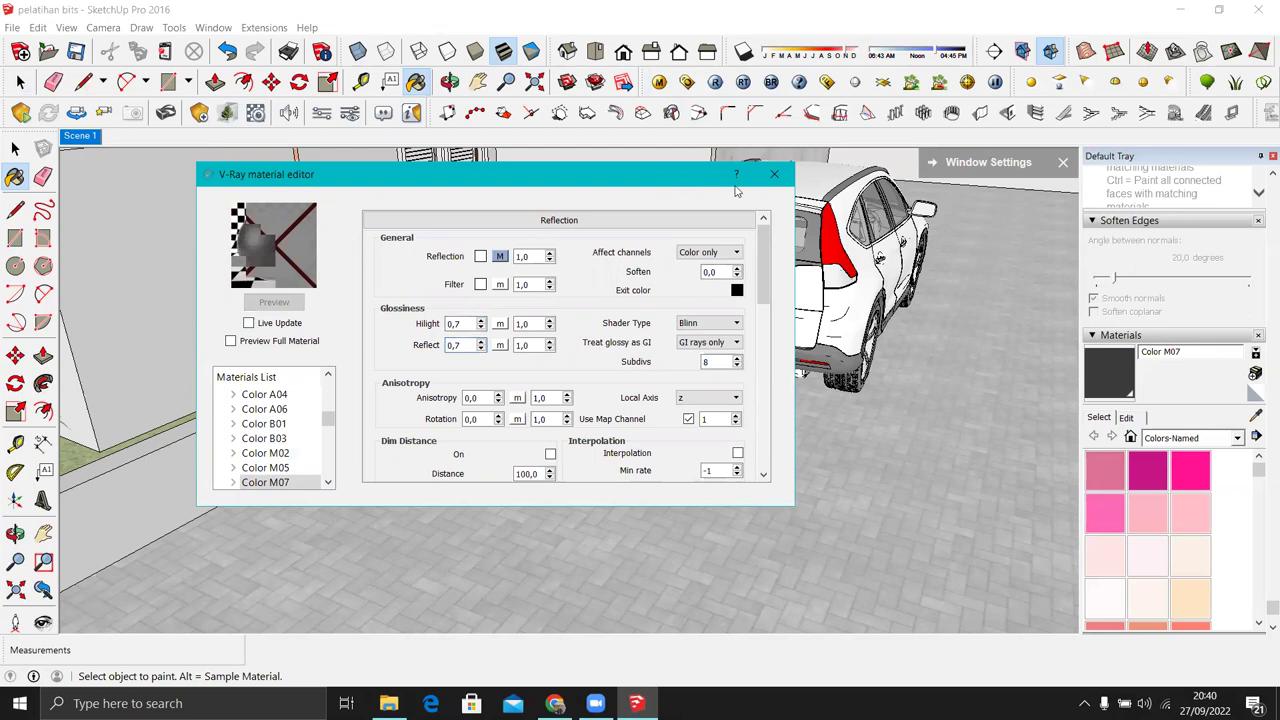
click(774, 174)
Step: Switch back to Sample Paint and orbit to view the car from the side
click(1256, 416)
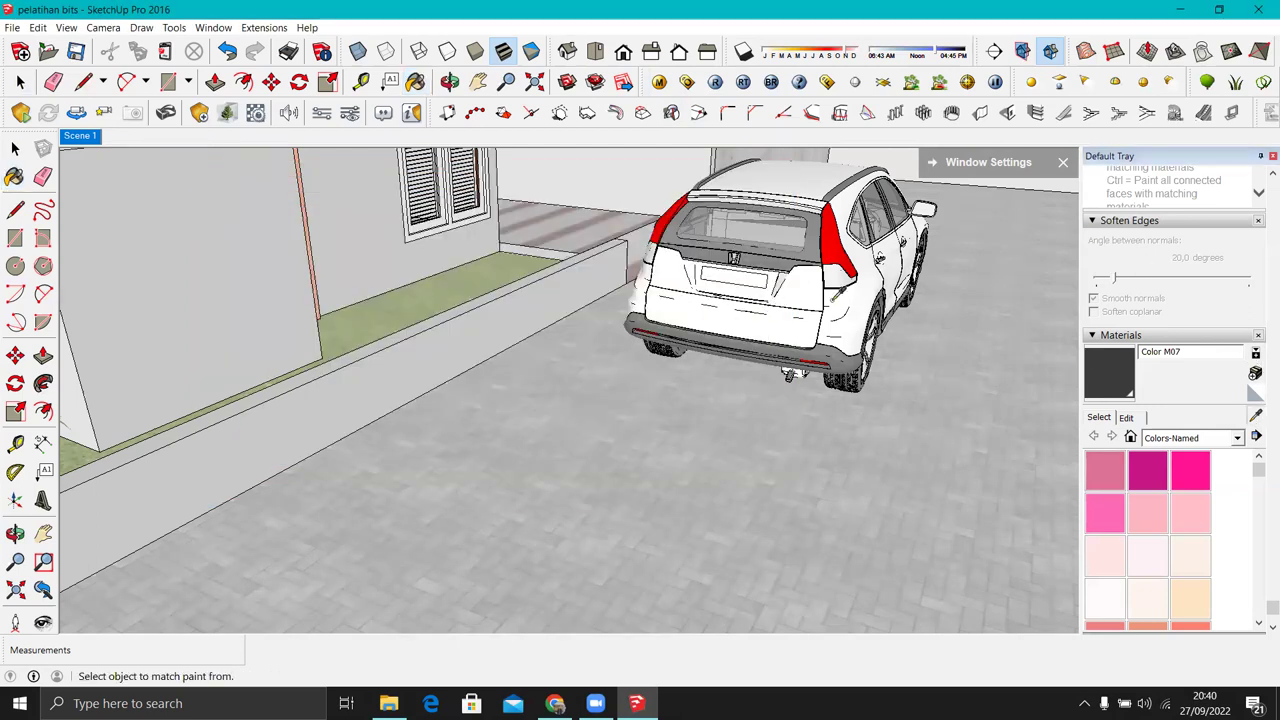
middle_drag(842, 290, 947, 282)
scroll(943, 283, down, 2)
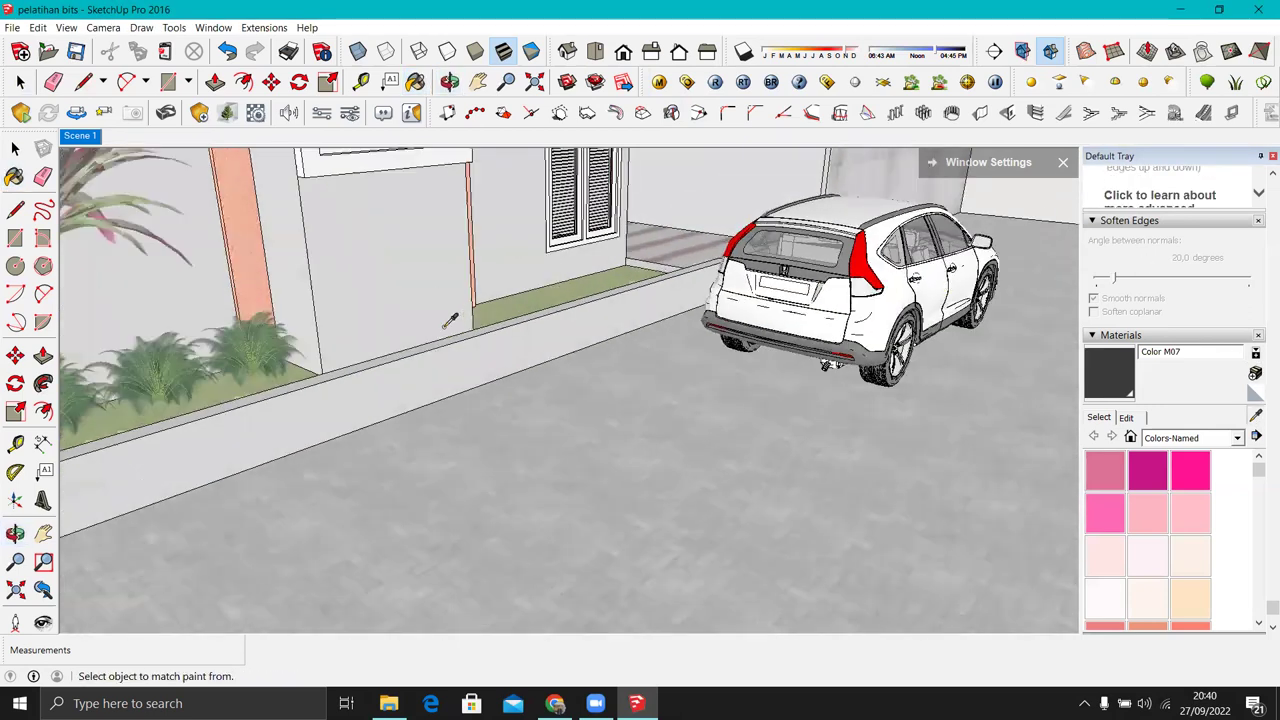
scroll(451, 321, down, 2)
scroll(328, 382, down, 2)
Step: Set the yellow car's Matte__FF1 reflect glossiness to 0,8 and jump back to Scene 1
click(307, 384)
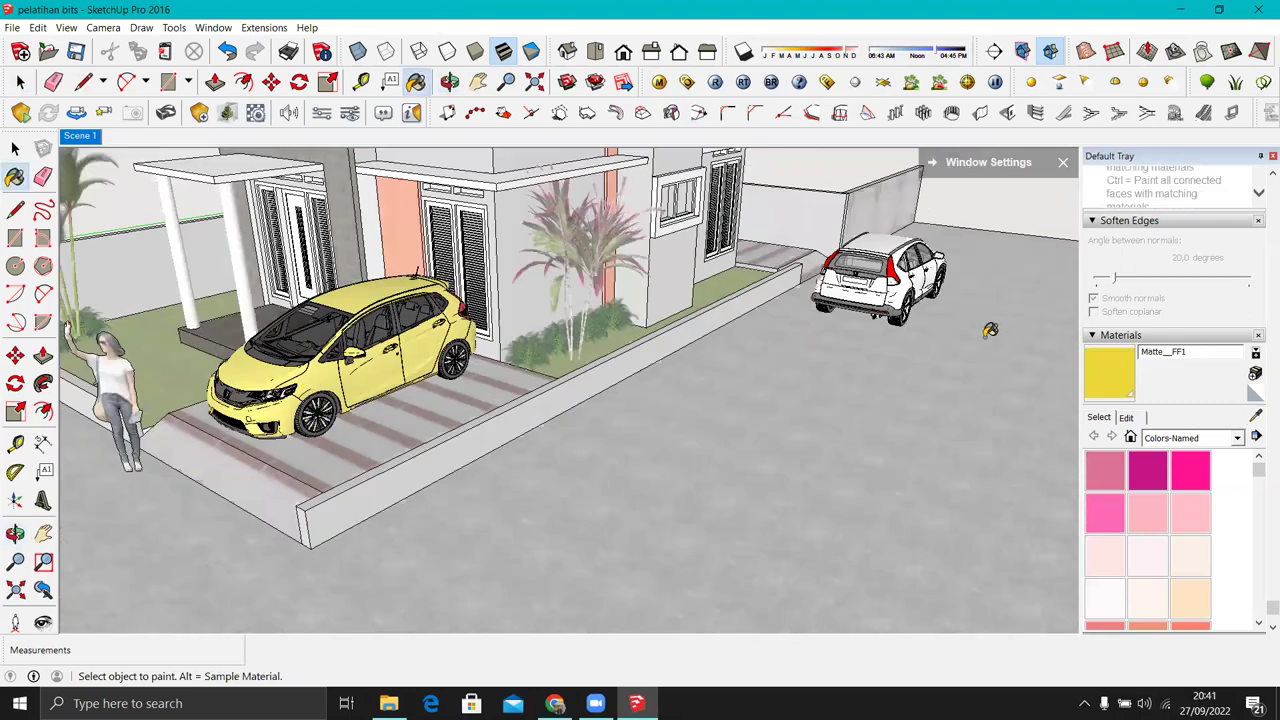
click(659, 82)
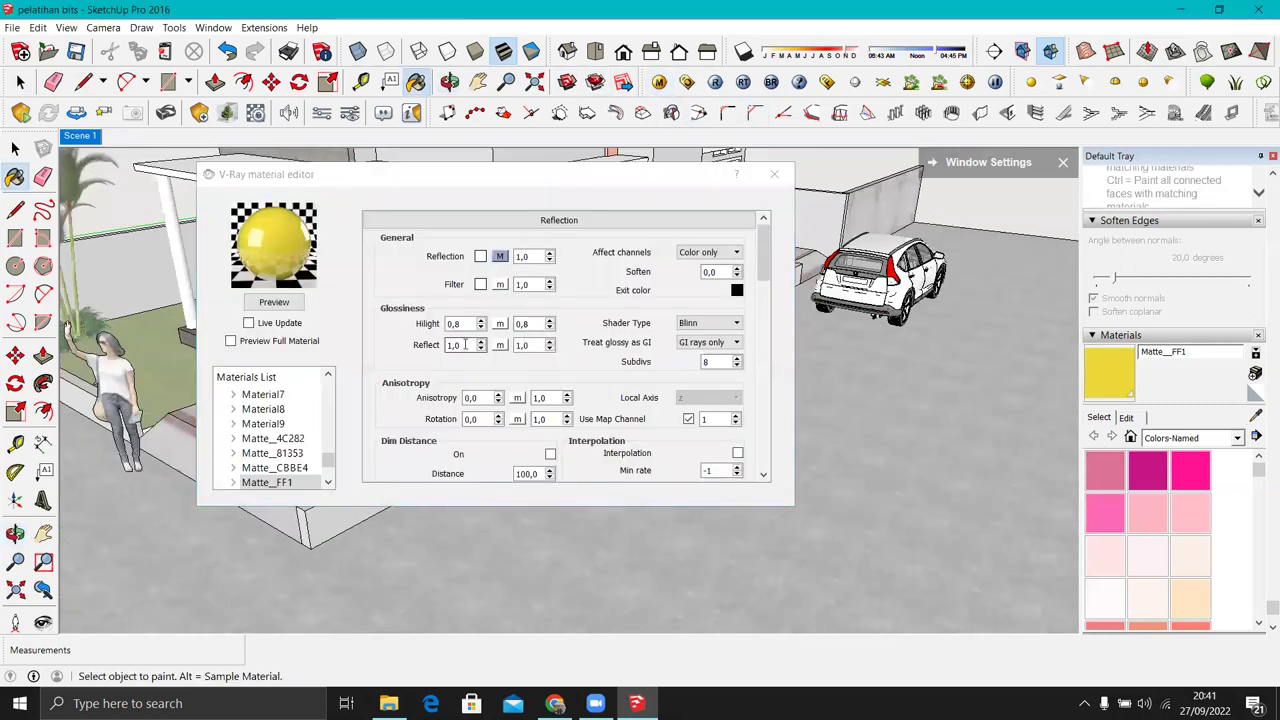
double_click(465, 344)
click(277, 305)
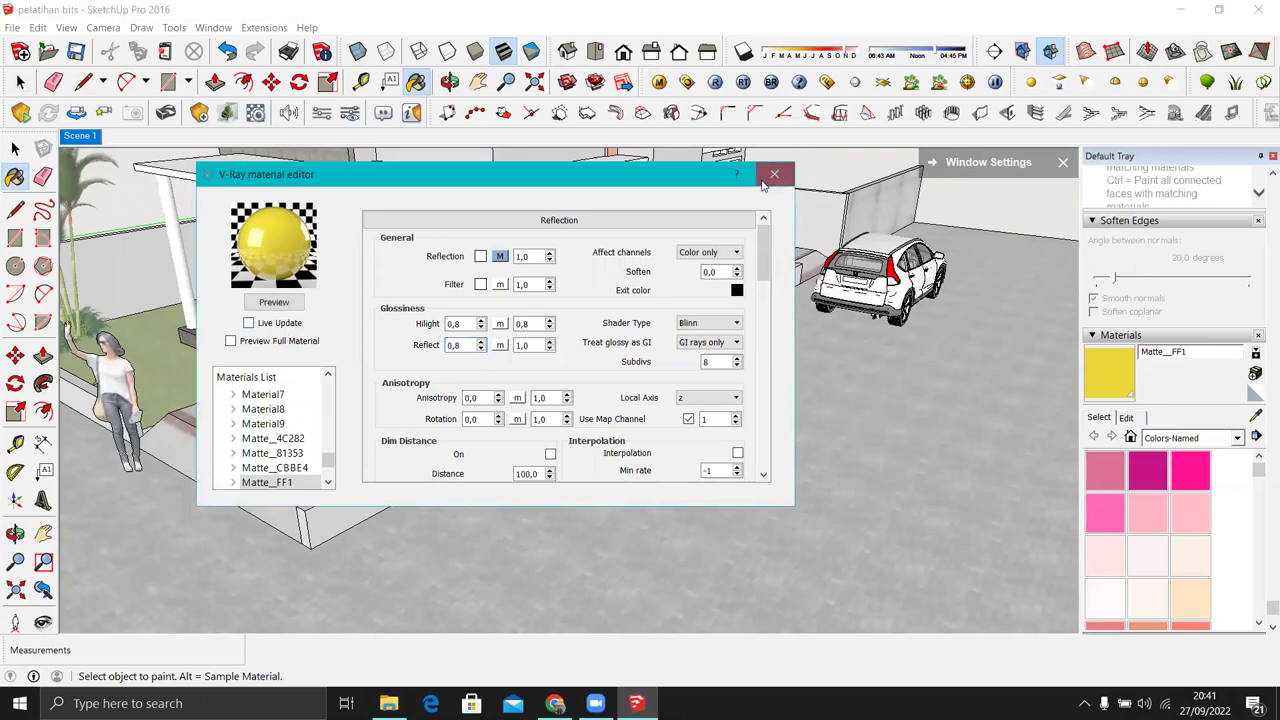
click(773, 174)
click(1260, 156)
key(space)
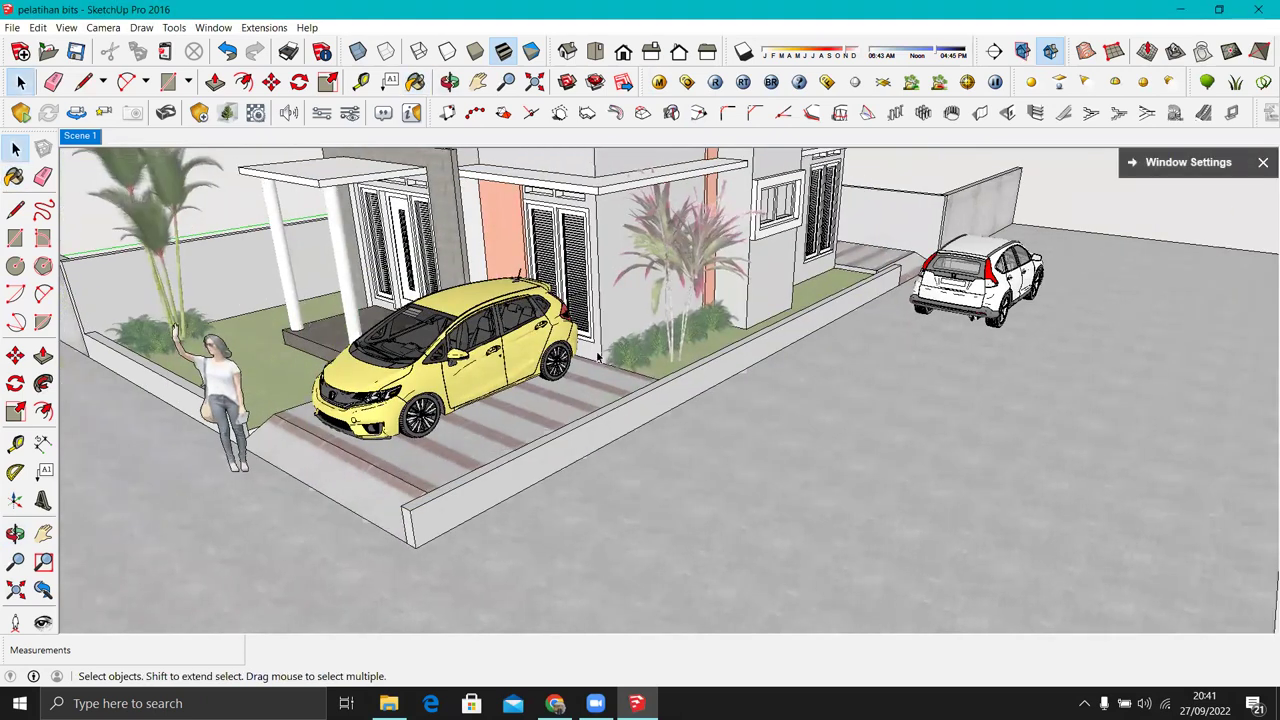
click(82, 137)
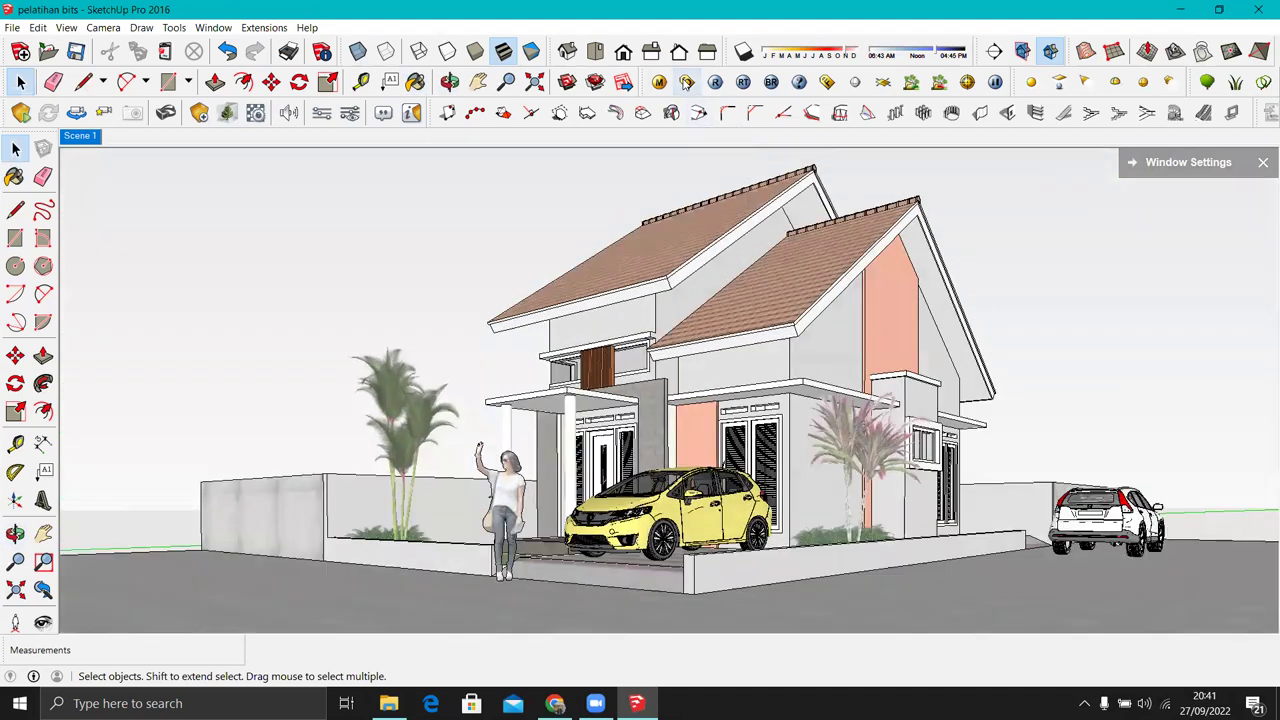
Step: Load the settingan eksterior dhiva.vropt preset into the V-Ray render options
click(687, 82)
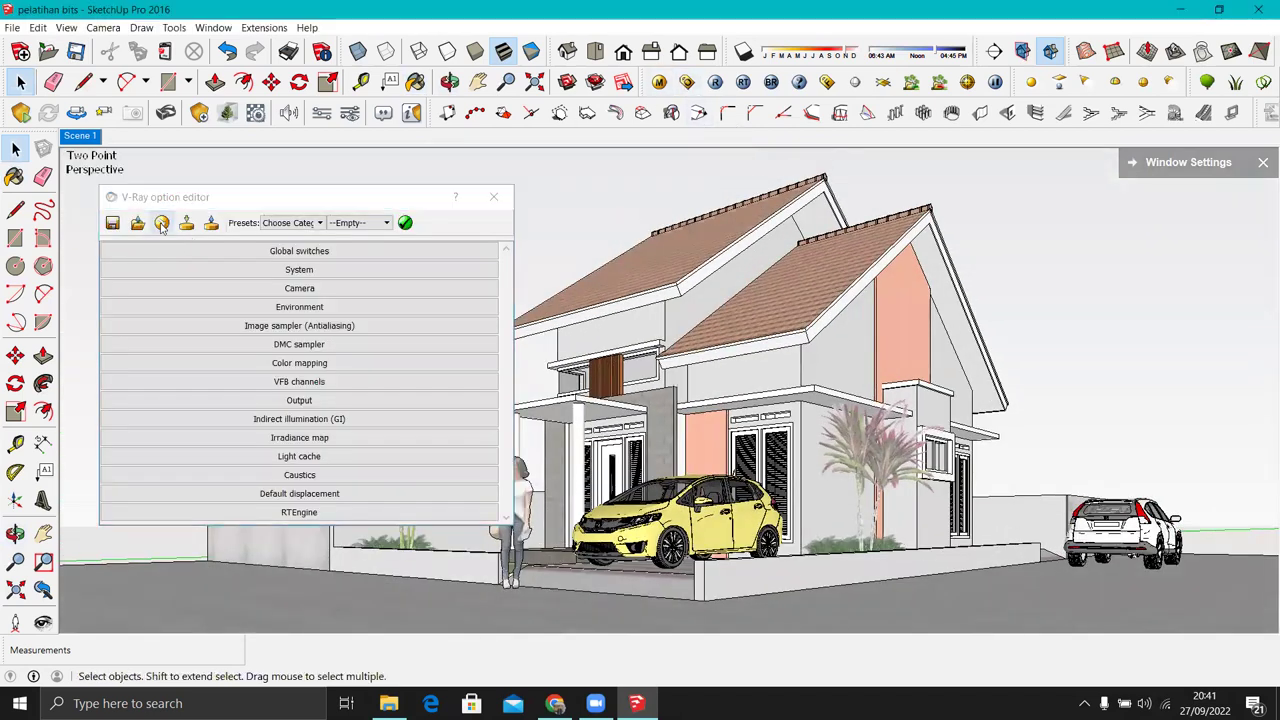
click(162, 226)
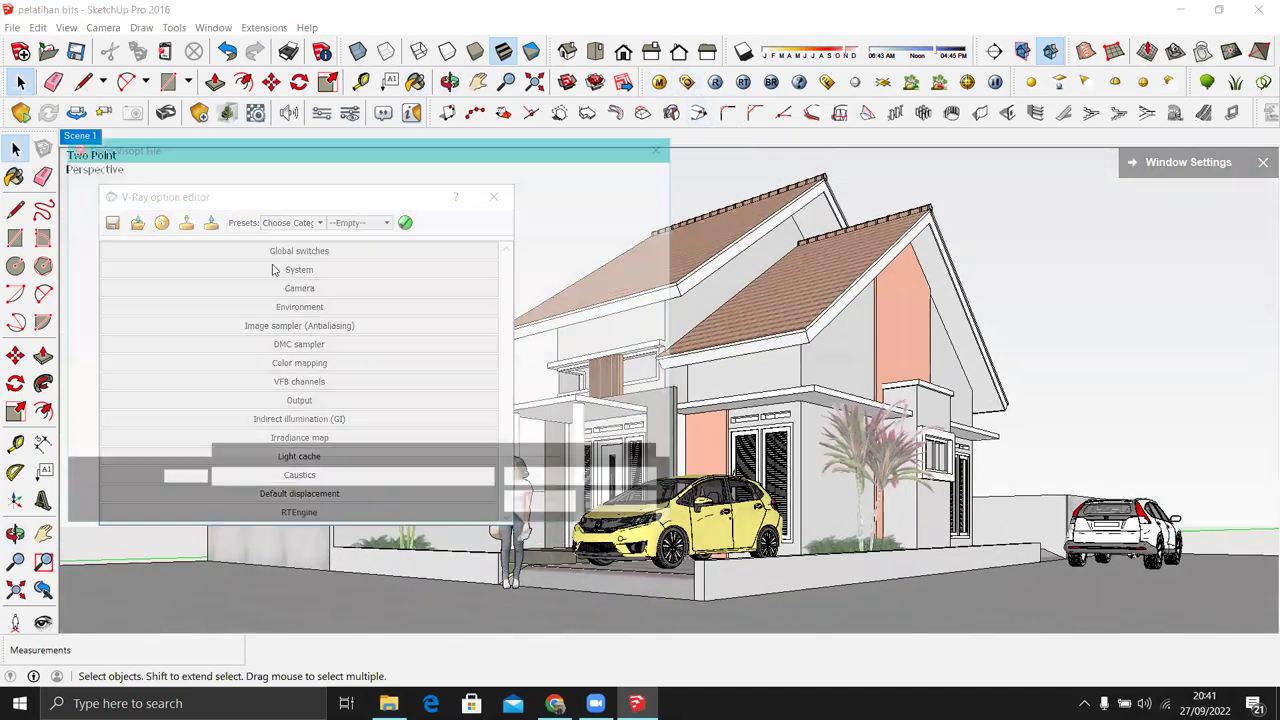
click(328, 358)
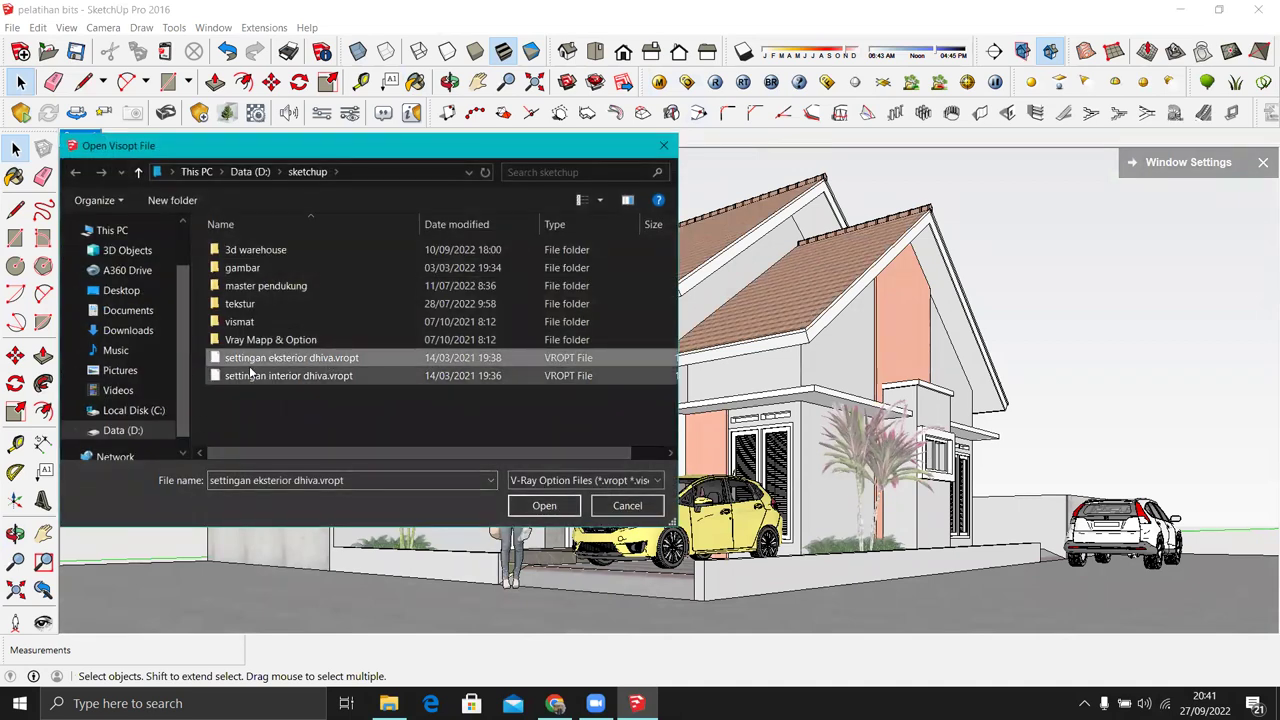
click(545, 506)
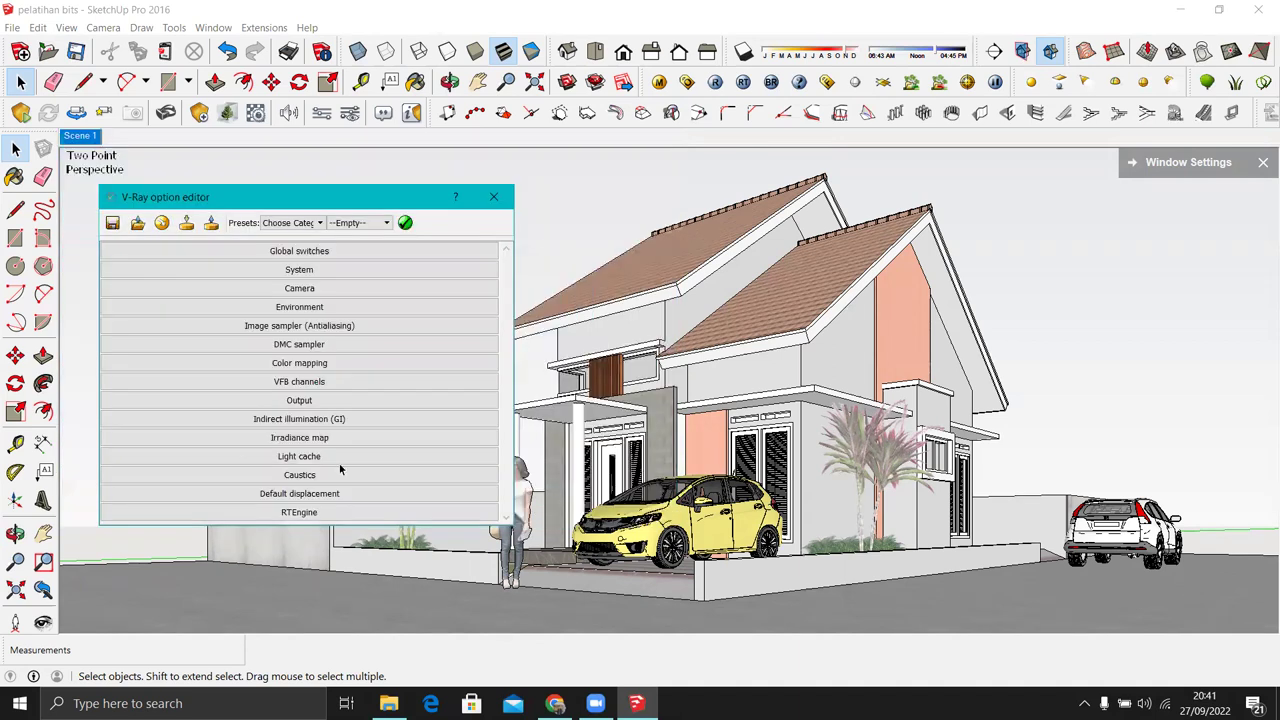
click(299, 400)
click(299, 400)
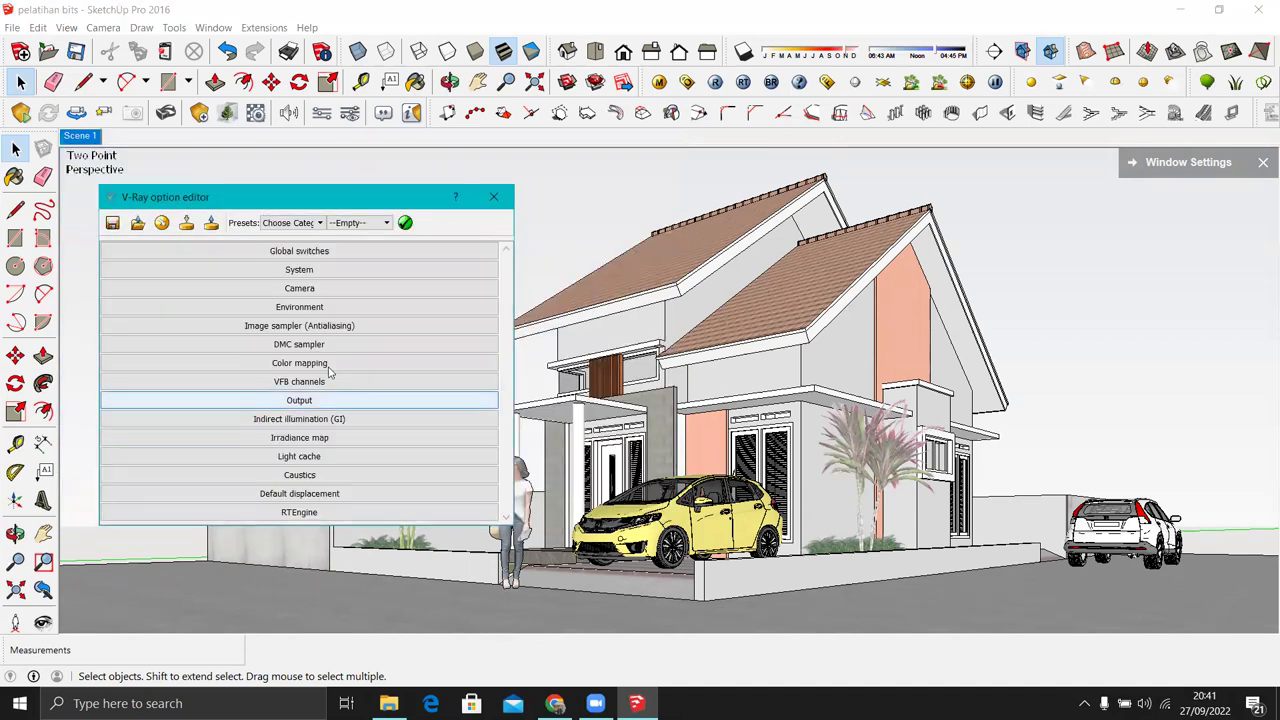
click(493, 196)
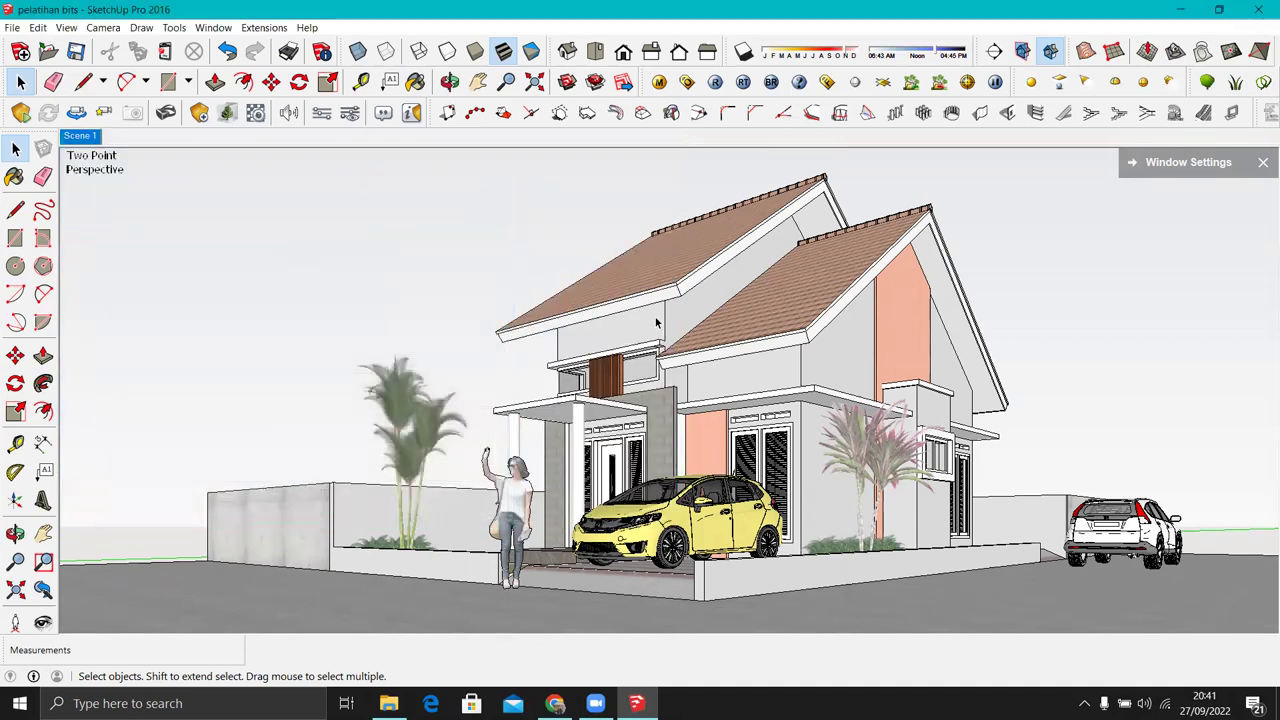
Step: Move the roof 10 units aside along the red axis to expose the rooms
middle_drag(613, 341, 642, 299)
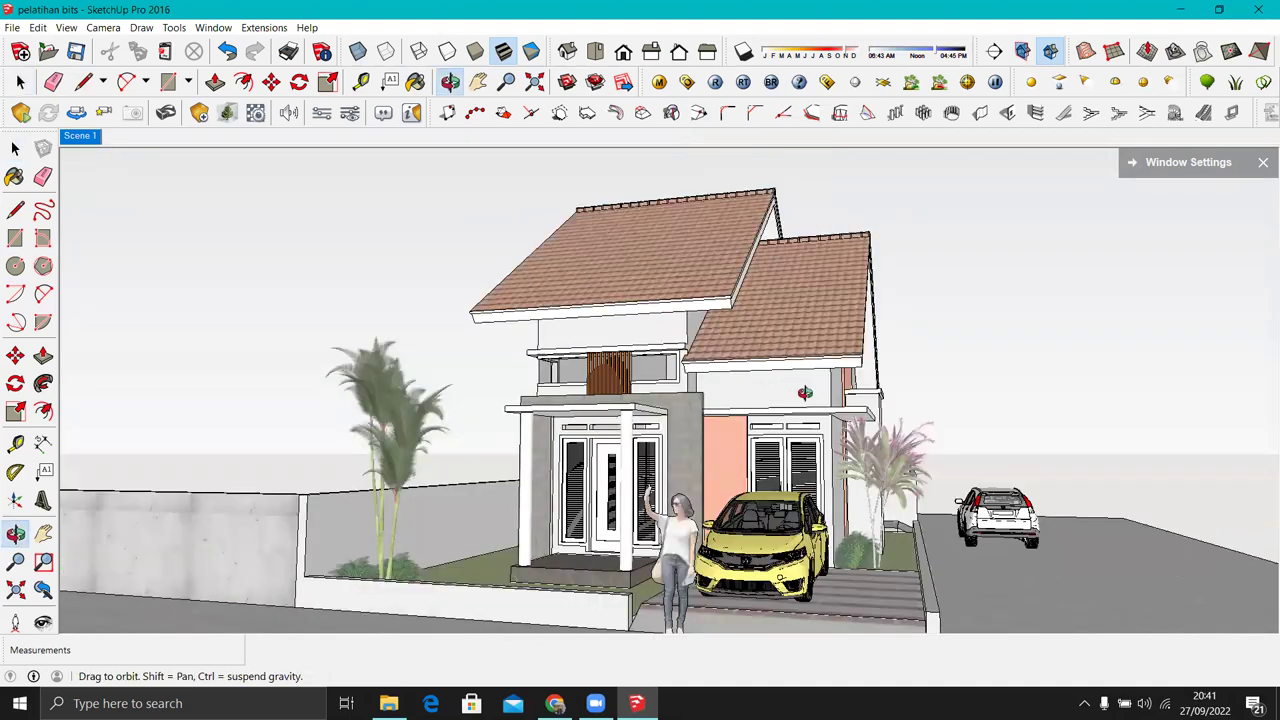
click(733, 313)
mouse_move(434, 307)
middle_down()
mouse_move(691, 340)
mouse_move(740, 305)
mouse_move(711, 360)
middle_up()
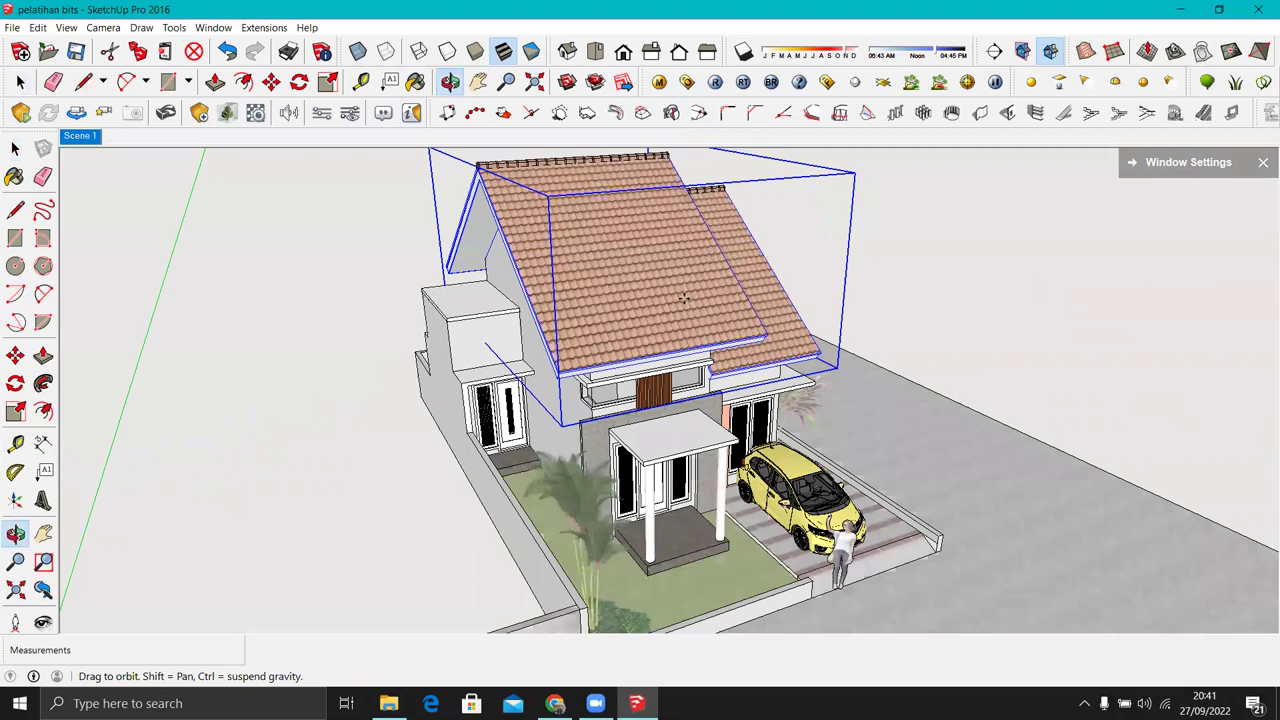
middle_drag(684, 298, 691, 297)
key(m)
click(691, 297)
text(10)
key(Return)
key(space)
mouse_move(520, 414)
middle_down()
mouse_move(494, 245)
mouse_move(500, 260)
middle_up()
click(488, 287)
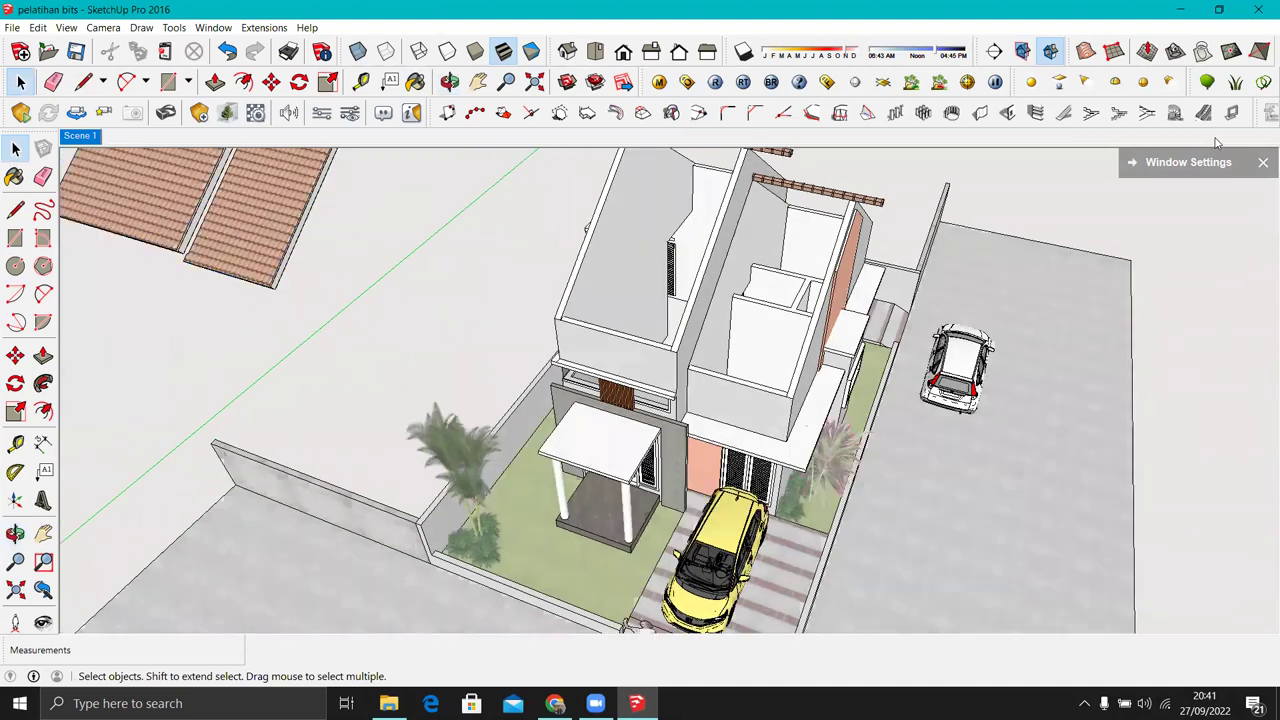
Step: Place a V-Ray omni light under the front porch and scale it by 3
click(1031, 84)
click(880, 530)
middle_drag(888, 538, 912, 495)
key(s)
click(900, 515)
text(3)
key(Return)
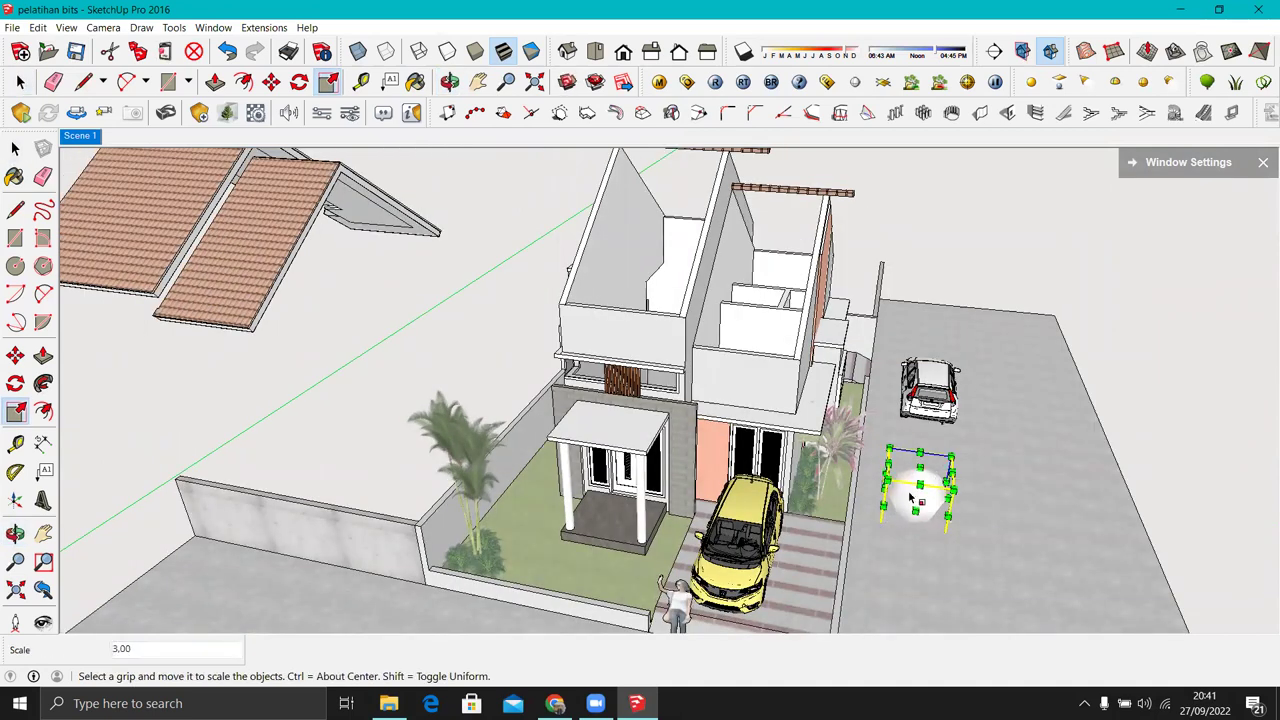
key(space)
right_click(909, 495)
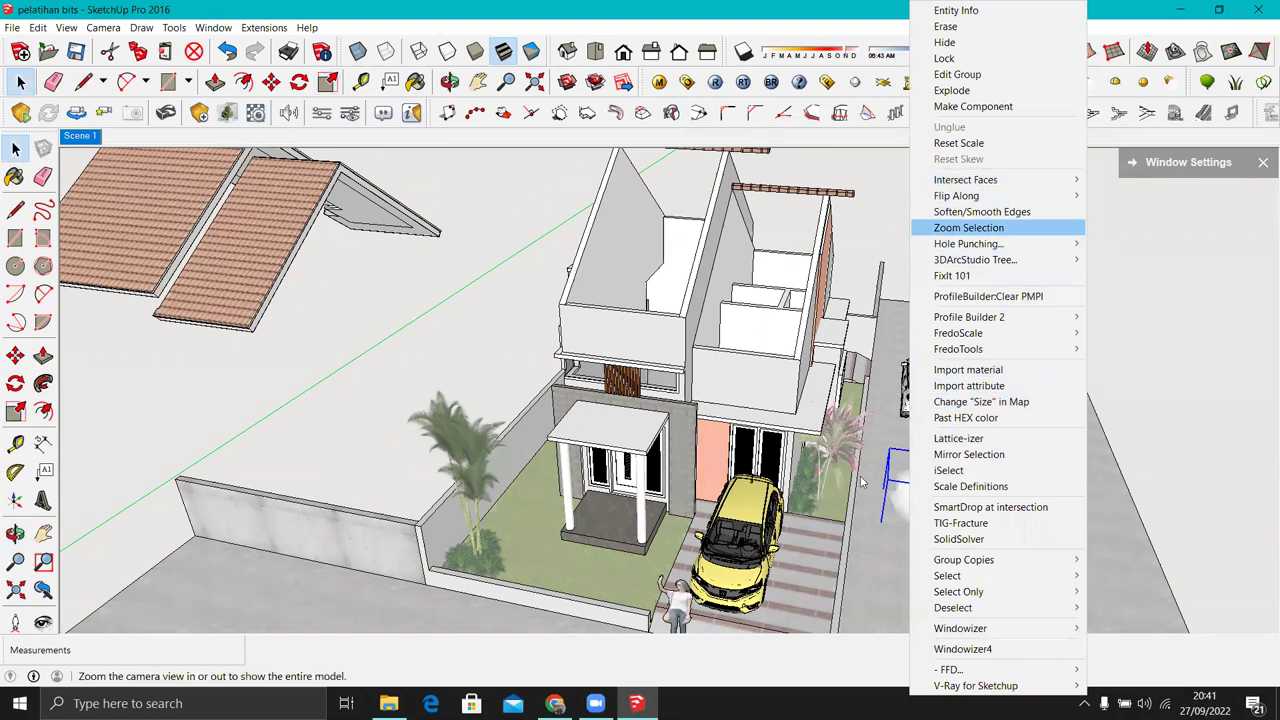
key(Escape)
Step: Move the sphere light under the porch roof above the door and shrink it to 0.39 scale
key(m)
click(918, 478)
mouse_move(531, 466)
middle_down()
mouse_move(636, 440)
mouse_move(603, 388)
mouse_move(610, 366)
middle_up()
key(s)
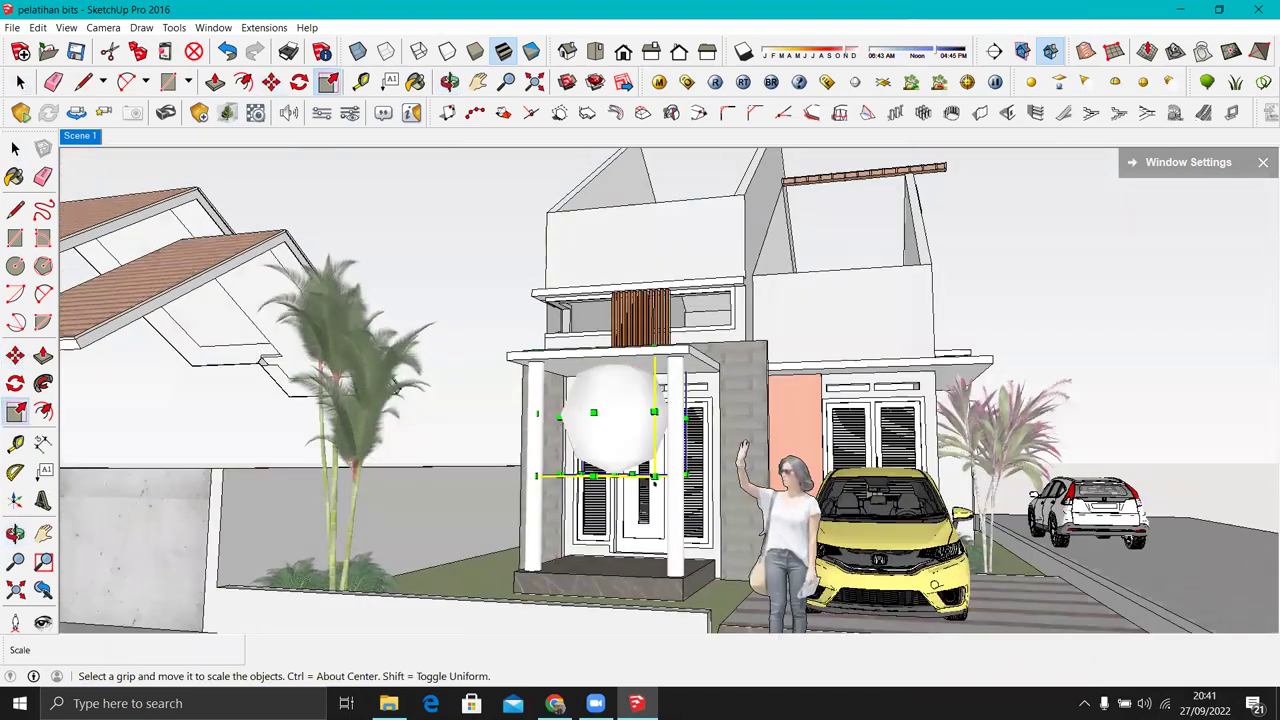
drag(654, 470, 617, 398)
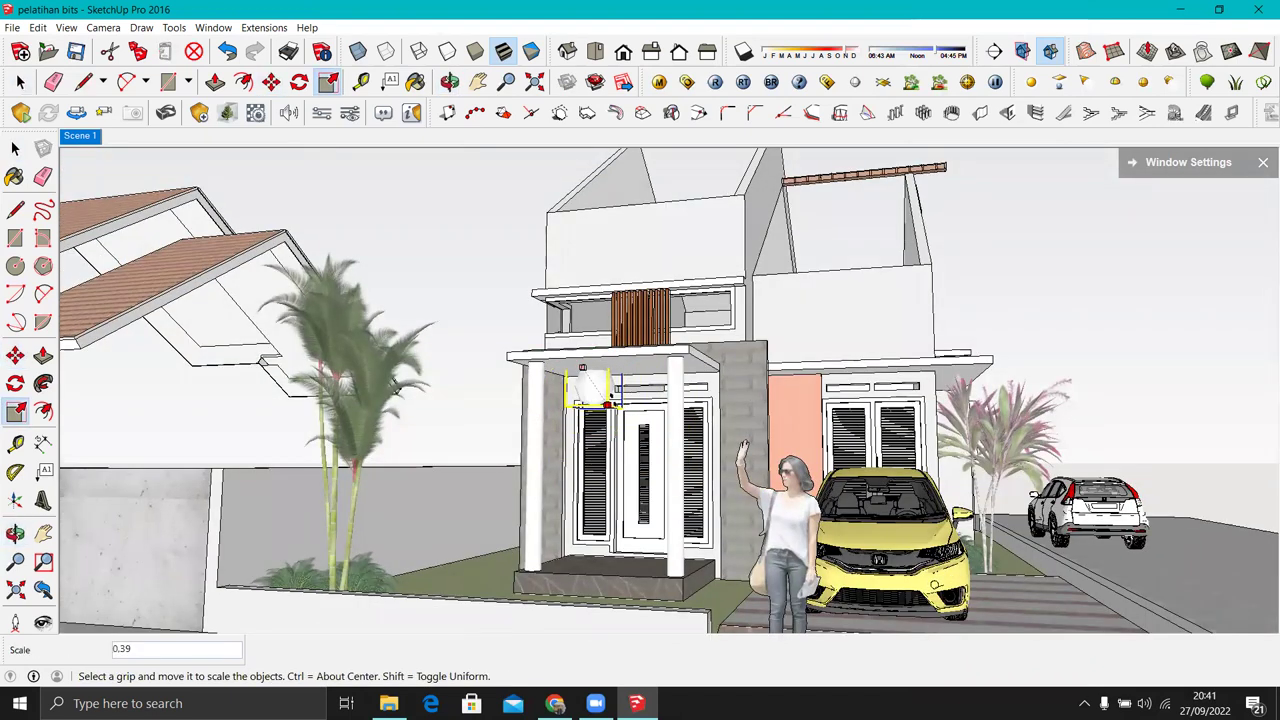
Step: Orbit to a frontal view and bring up the porch light's context menu
mouse_move(622, 395)
middle_down()
mouse_move(630, 363)
mouse_move(470, 388)
middle_up()
key(m)
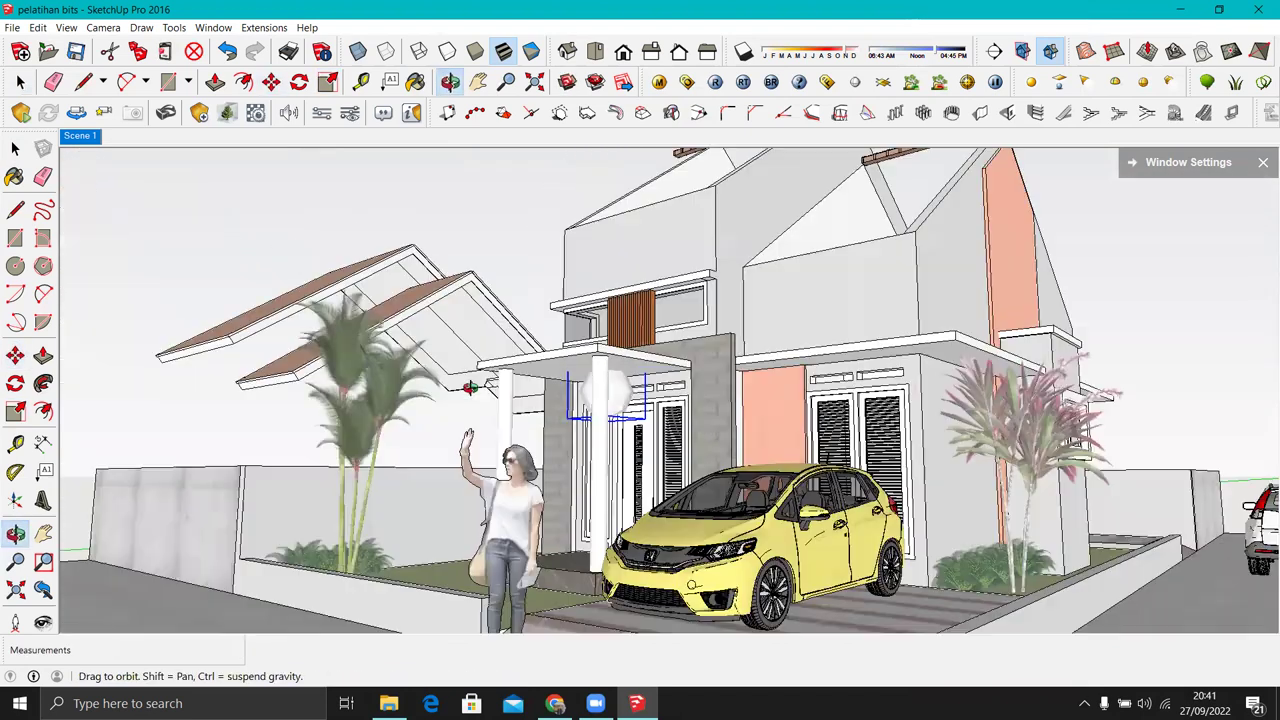
middle_drag(636, 367, 573, 370)
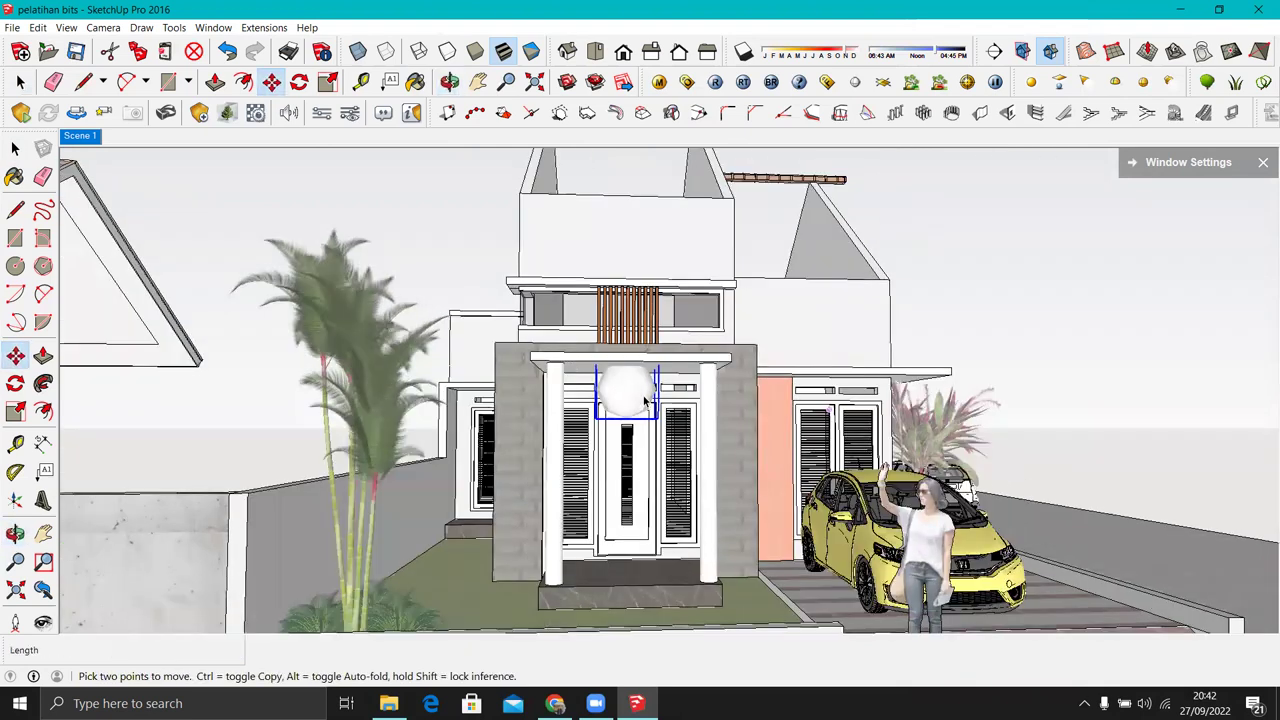
key(space)
scroll(643, 400, up, 2)
scroll(620, 398, up, 3)
right_click(620, 398)
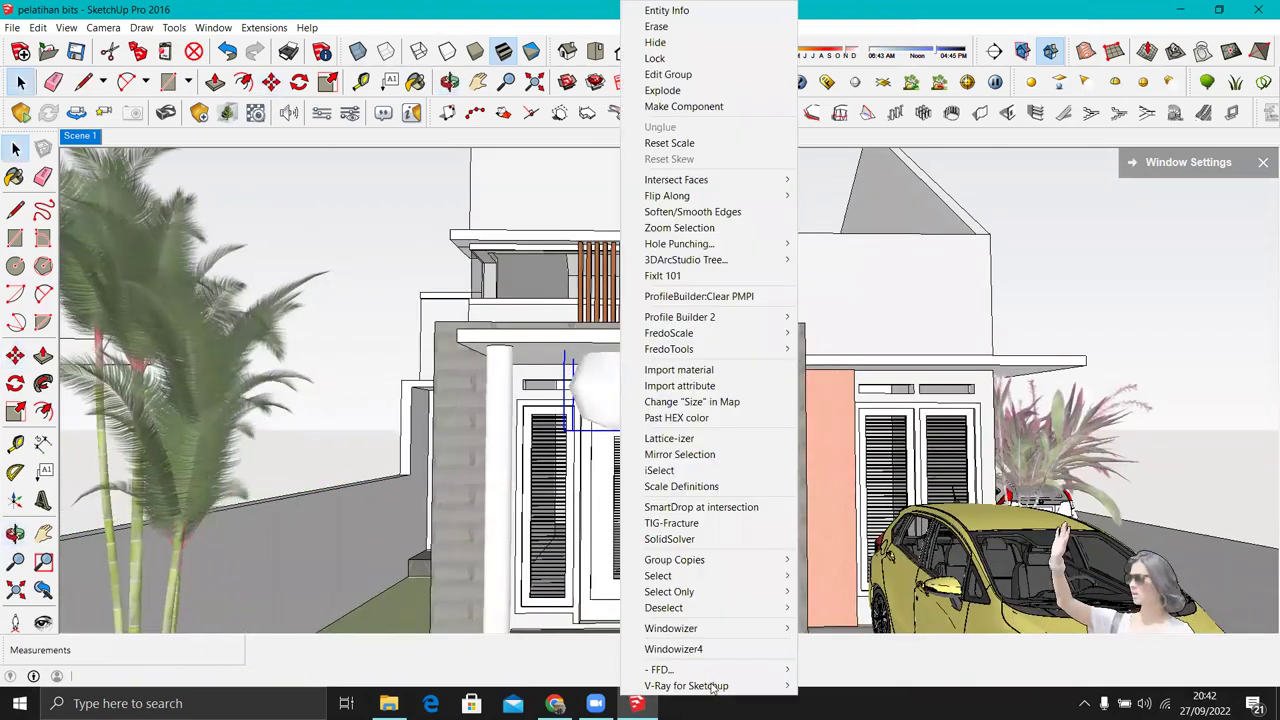
Step: Set the porch light's V-Ray intensity to 2000
mouse_move(686, 685)
click(830, 685)
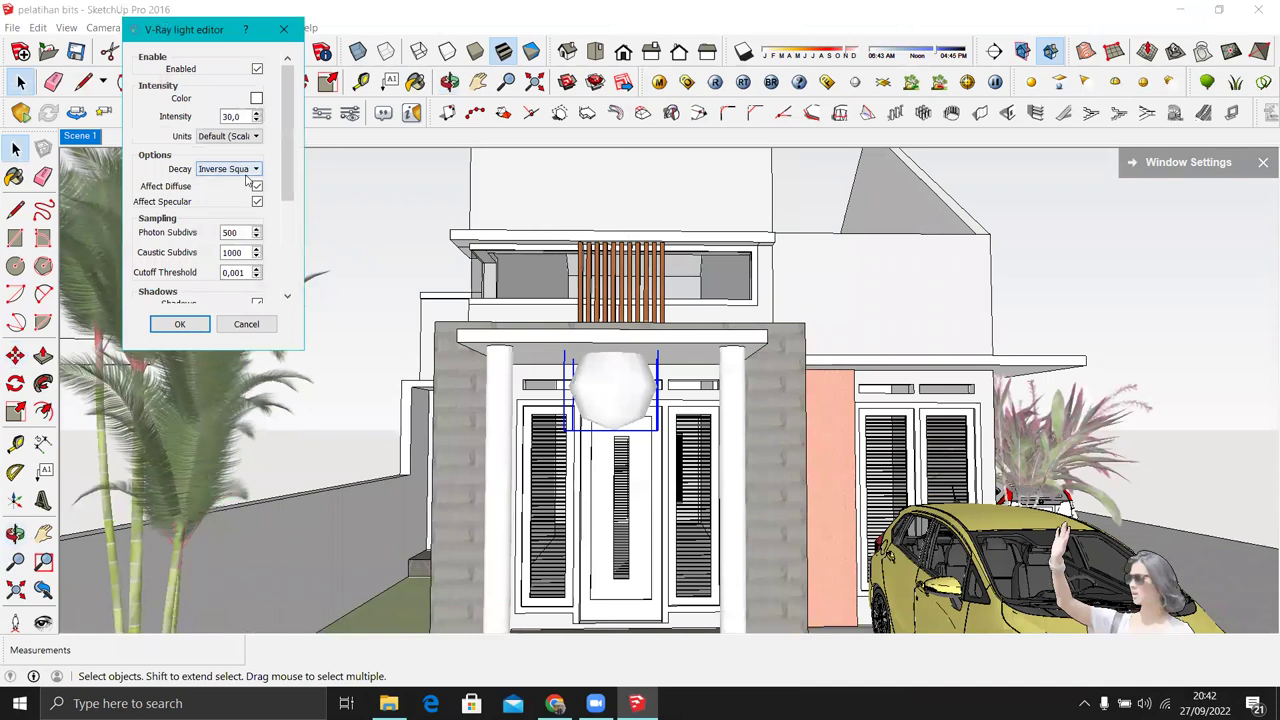
drag(248, 117, 211, 120)
click(180, 322)
Step: Start copying the porch light about 251.58 cm into one of the rooms
mouse_move(651, 372)
middle_down()
mouse_move(753, 393)
mouse_move(700, 420)
middle_up()
key(m)
key(s)
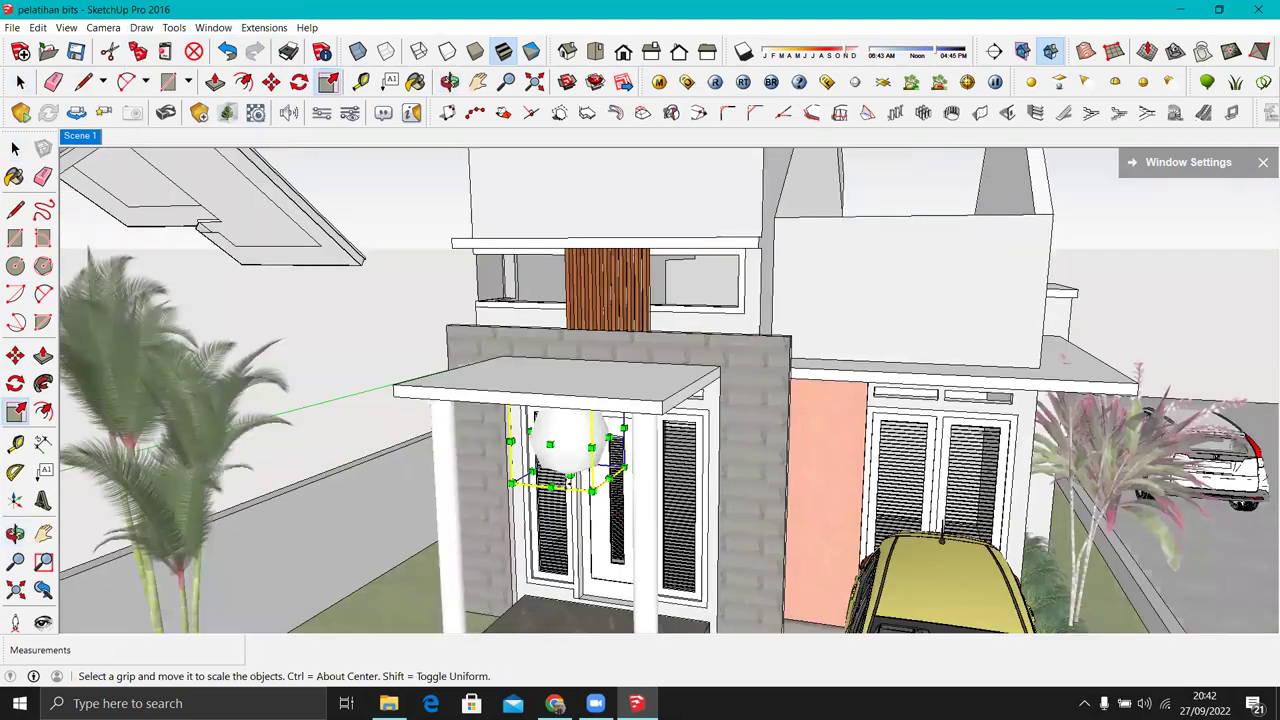
key(m)
middle_drag(566, 445, 578, 585)
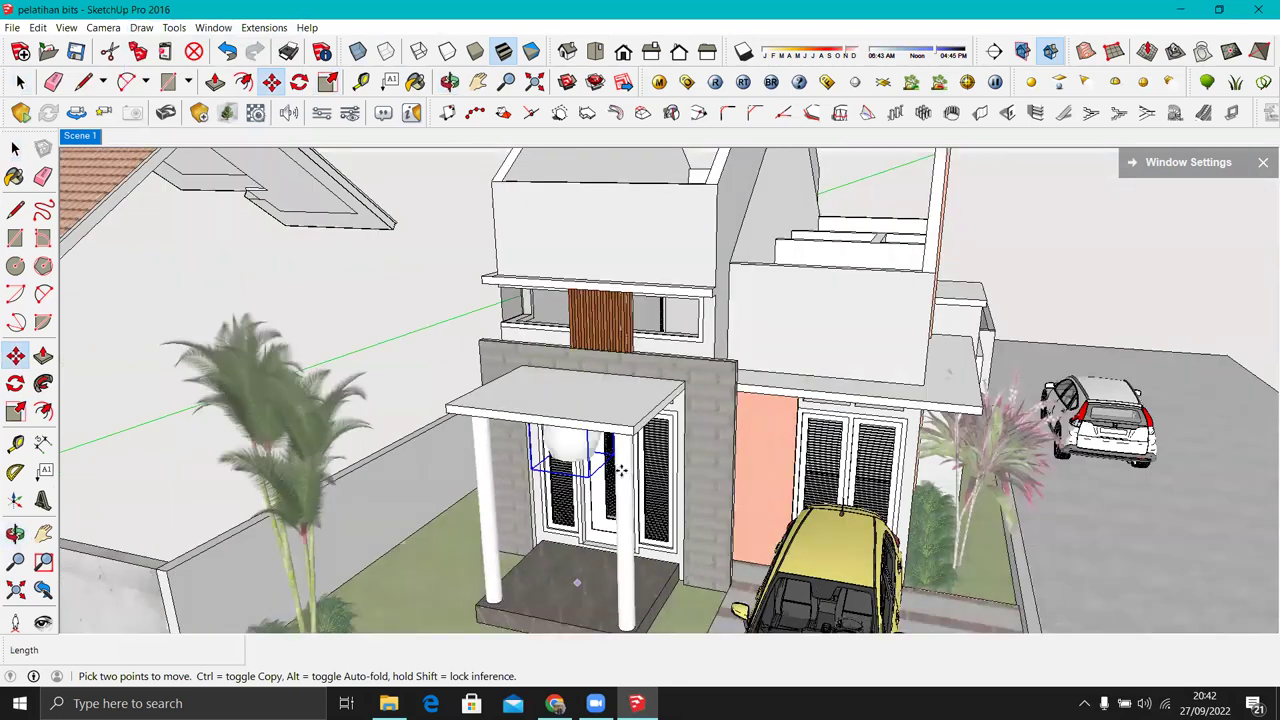
click(621, 470)
middle_drag(621, 470, 641, 296)
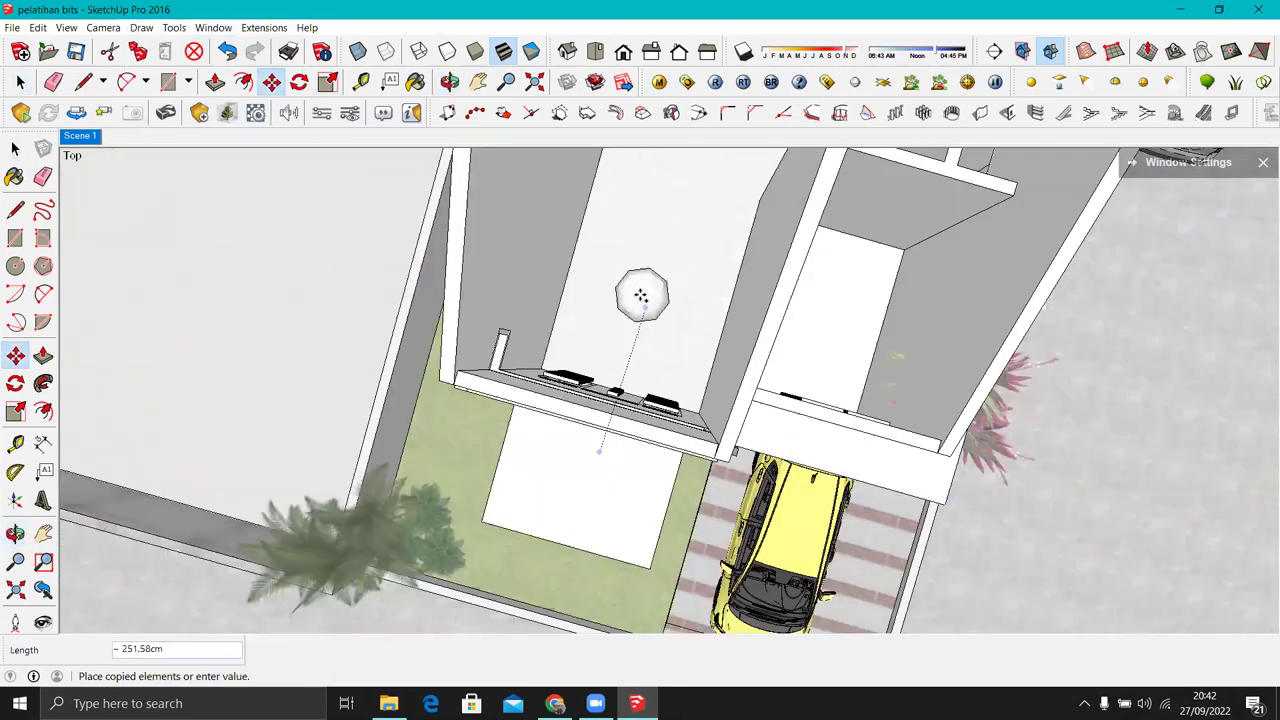
Step: Place the light copy inside the room and confirm its V-Ray settings with 3000 intensity
click(641, 296)
key(space)
right_click(633, 272)
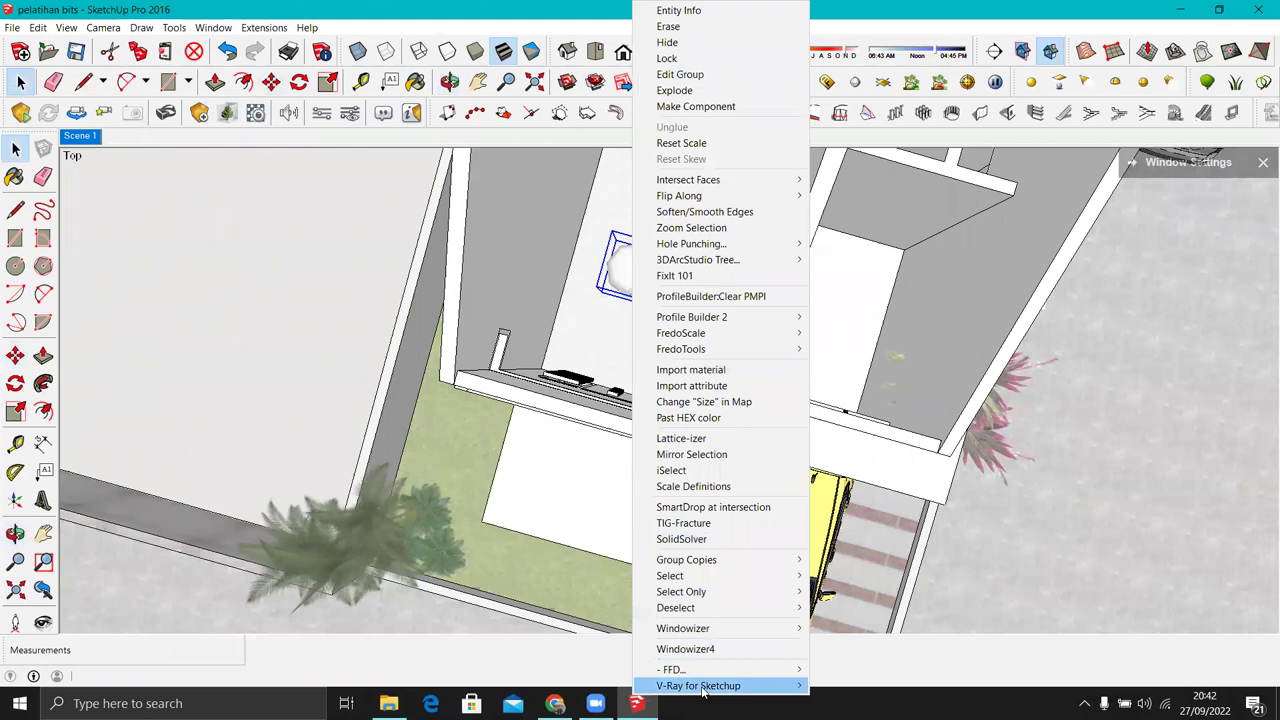
click(828, 685)
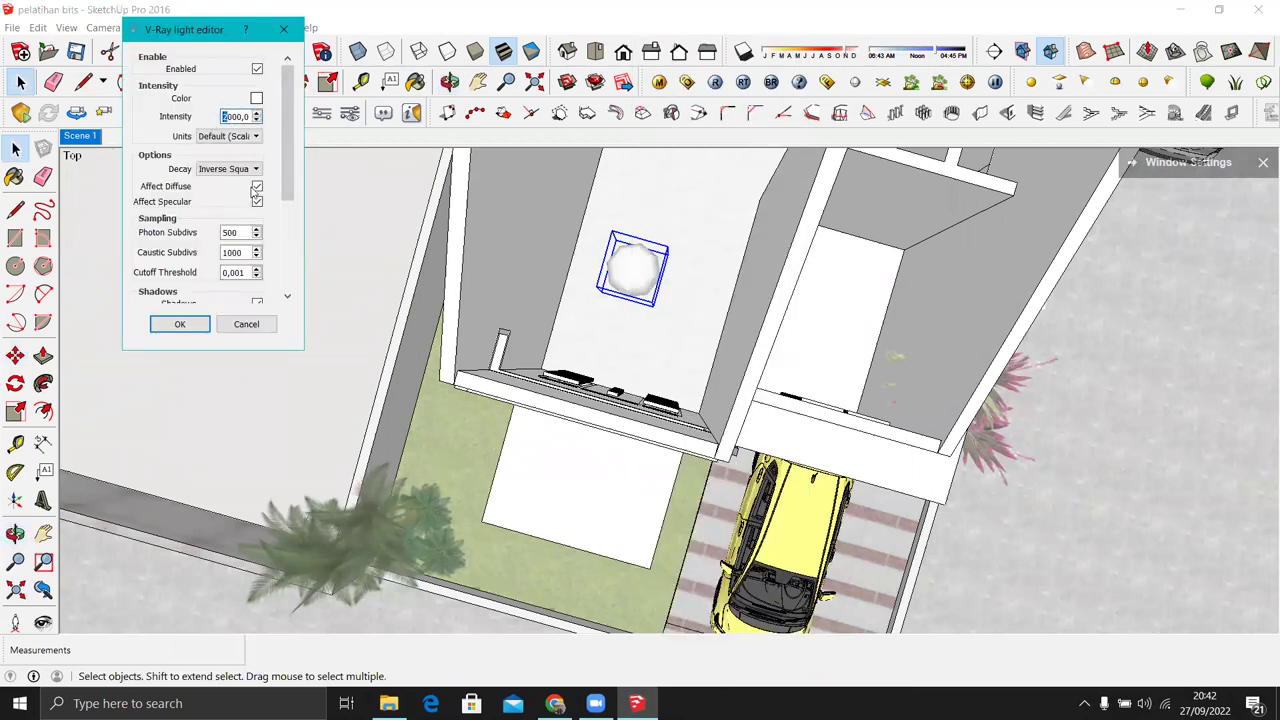
click(180, 324)
Step: Give the porch light a pale yellow colour in its V-Ray settings
mouse_move(643, 311)
middle_down()
mouse_move(646, 266)
mouse_move(710, 278)
middle_up()
mouse_move(603, 342)
mouse_down()
mouse_move(620, 351)
mouse_move(634, 290)
mouse_up()
right_click(595, 403)
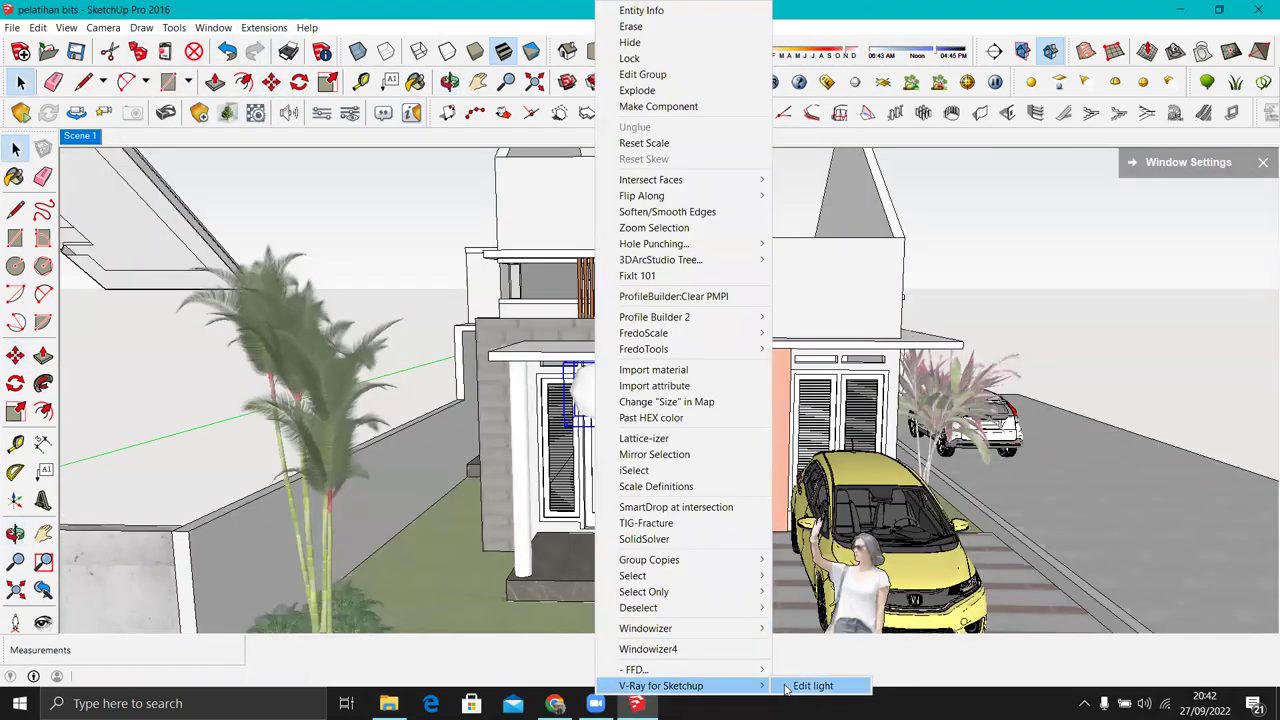
click(828, 685)
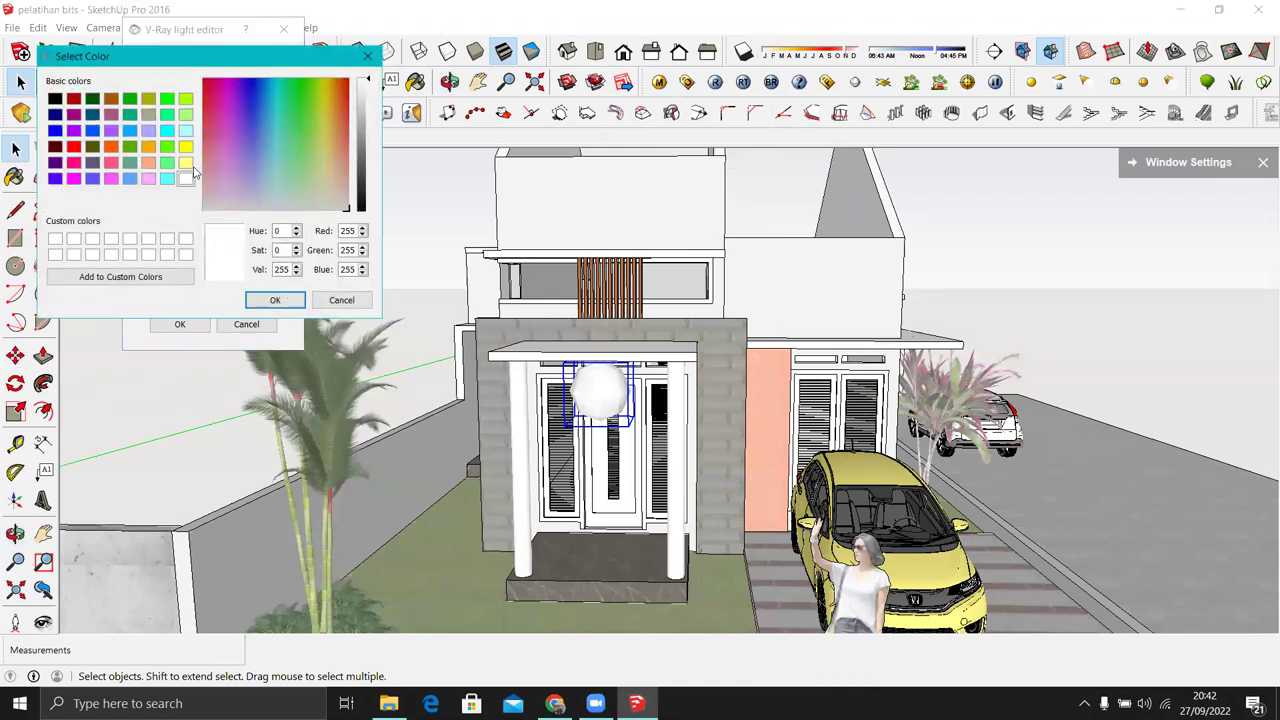
click(186, 162)
drag(327, 163, 324, 181)
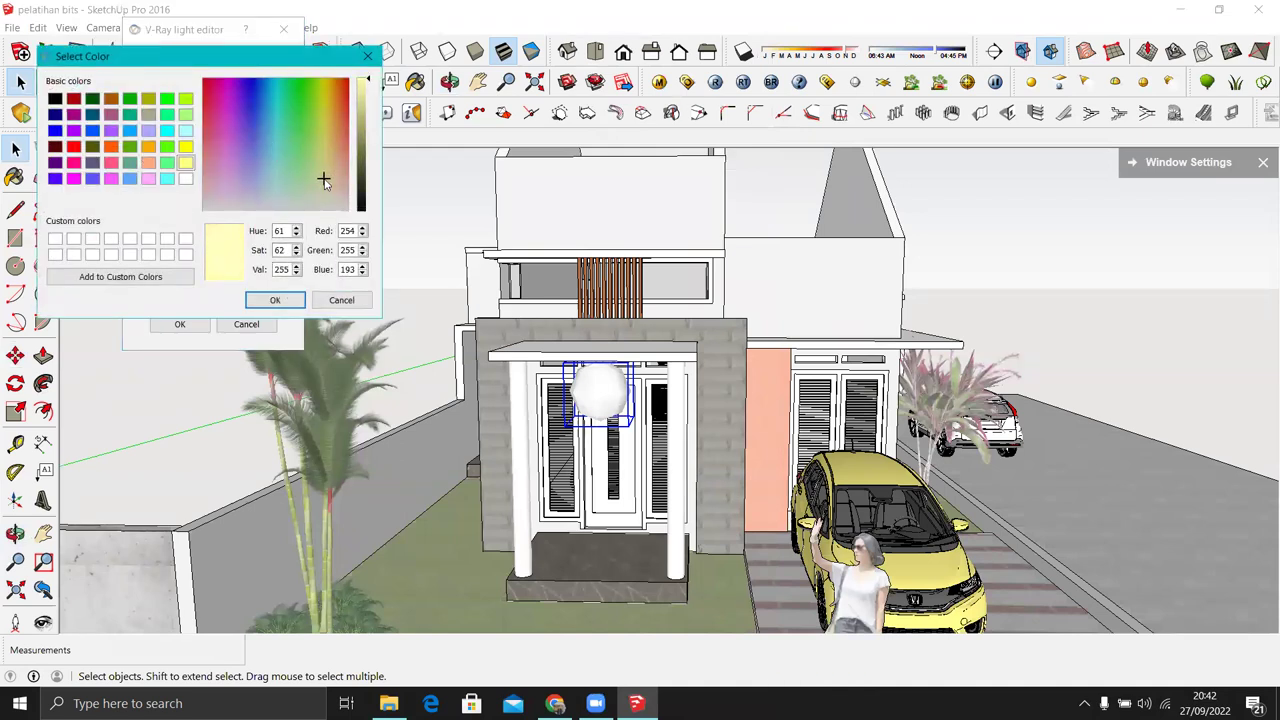
click(274, 300)
click(180, 324)
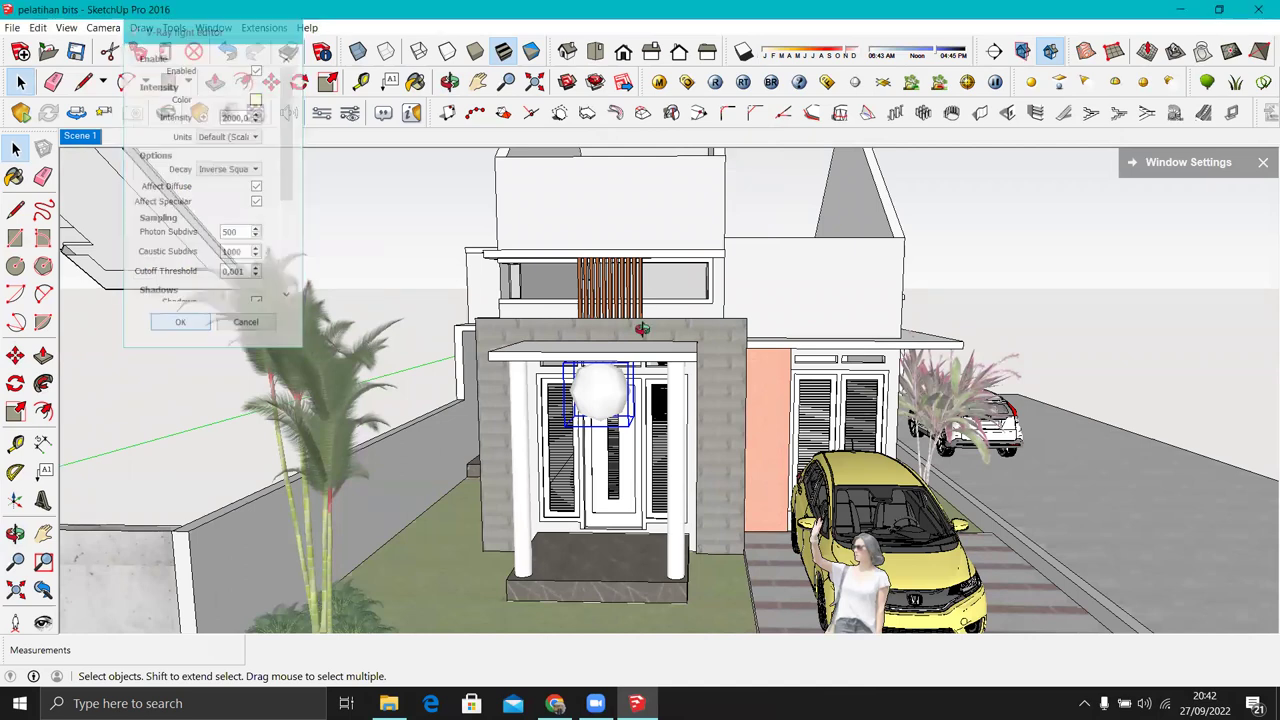
Step: Give the room light the same pale yellow colour
middle_drag(600, 250, 625, 289)
scroll(625, 289, up, 3)
right_click(625, 289)
mouse_move(691, 685)
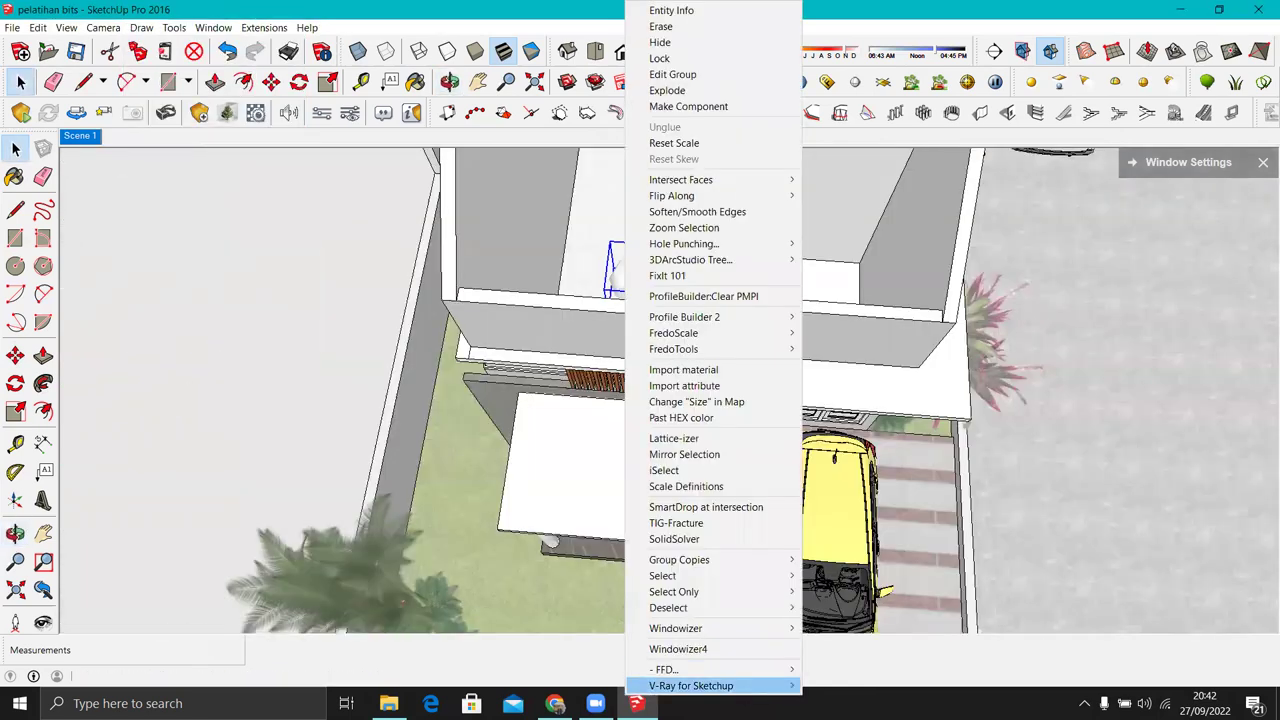
click(843, 683)
click(257, 98)
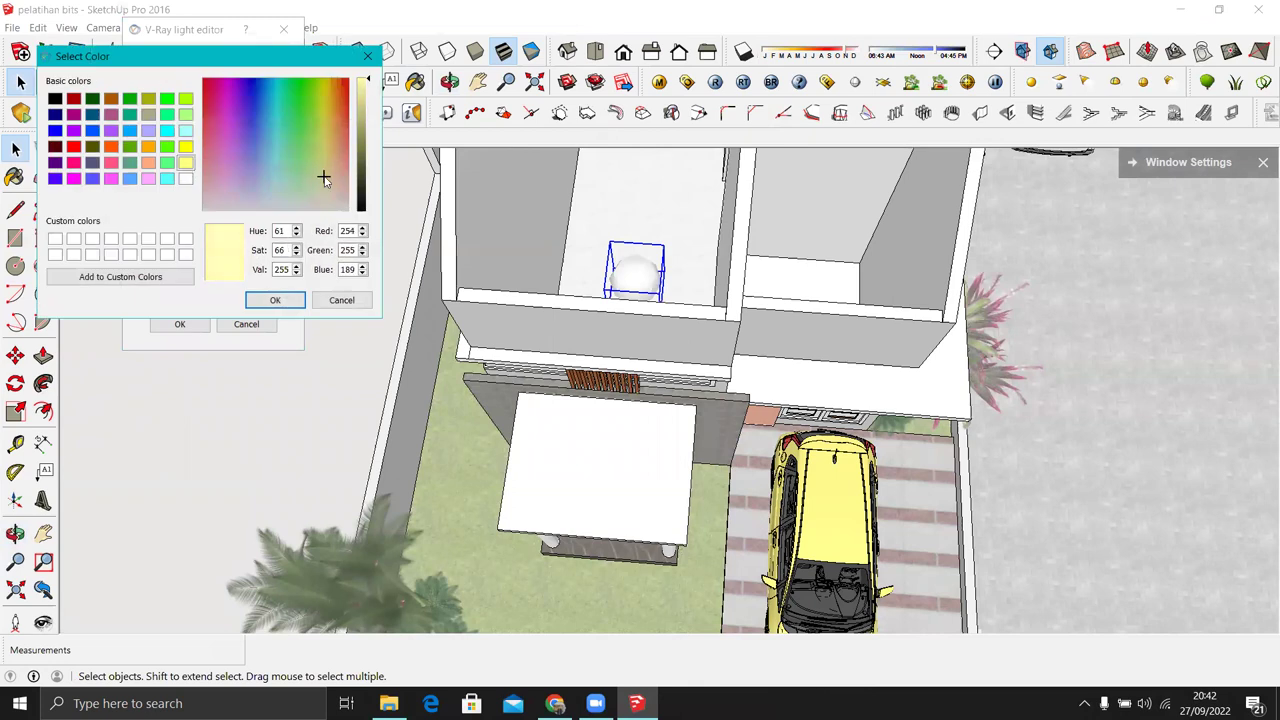
click(275, 300)
click(180, 324)
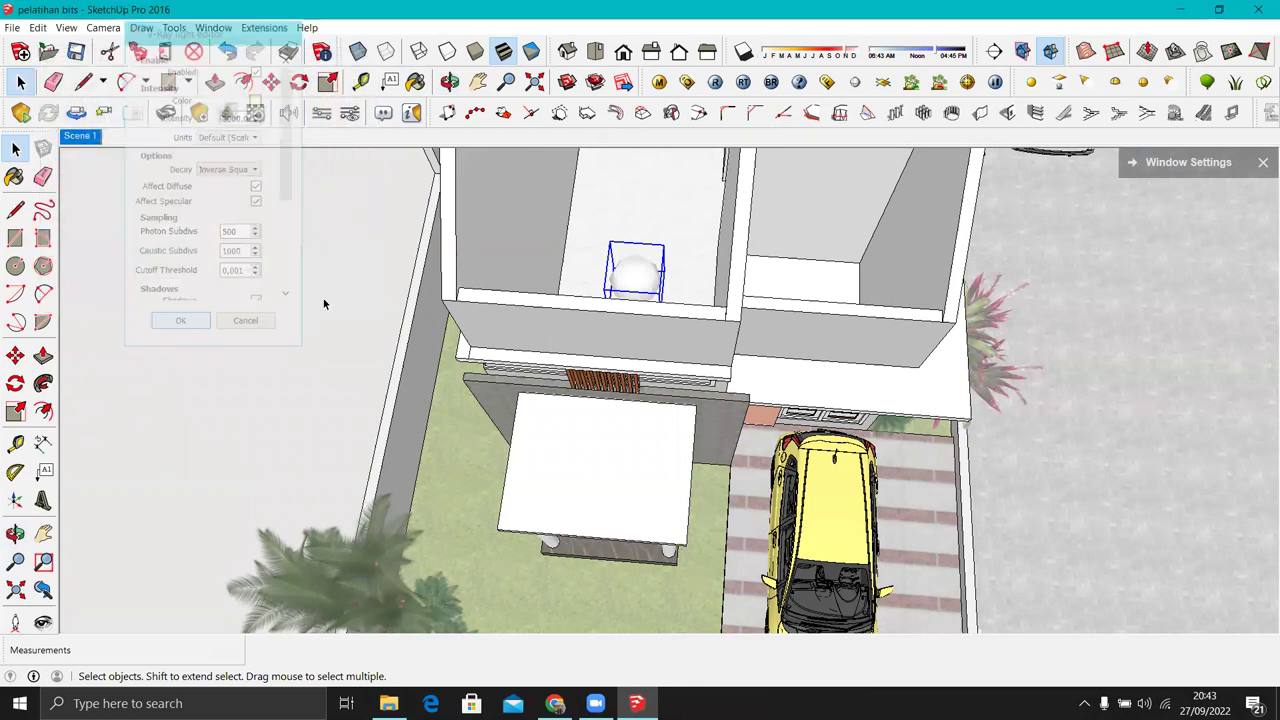
Step: Enlarge the room light to 1.66× its size
key(s)
drag(663, 243, 712, 197)
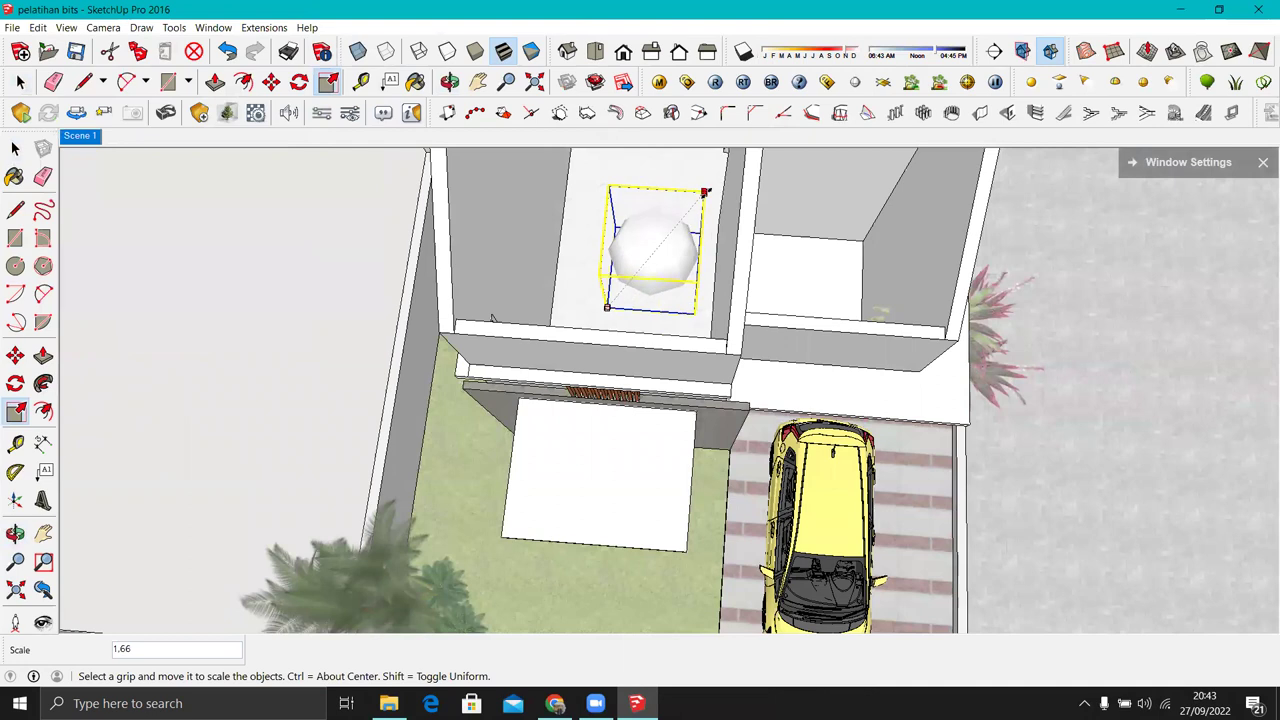
key(m)
scroll(663, 338, up, 1)
Step: Copy the room light into the neighbouring room to the right
key(space)
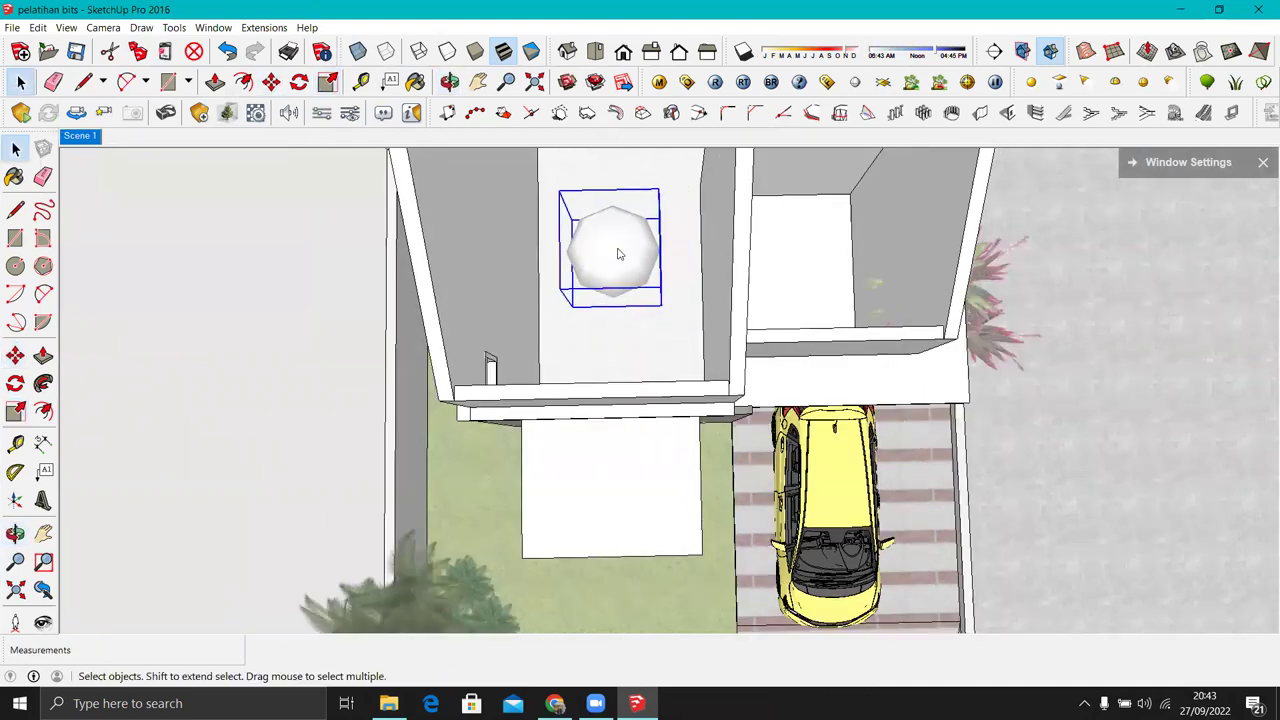
right_click(619, 300)
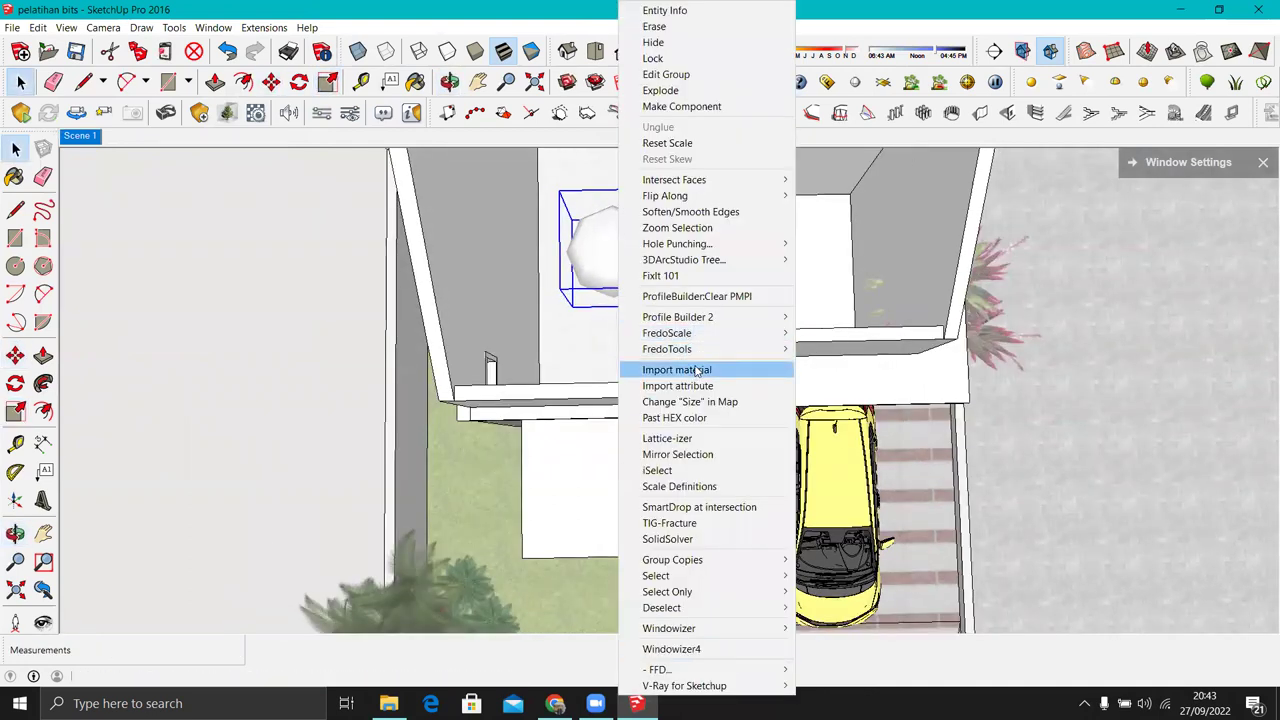
click(746, 432)
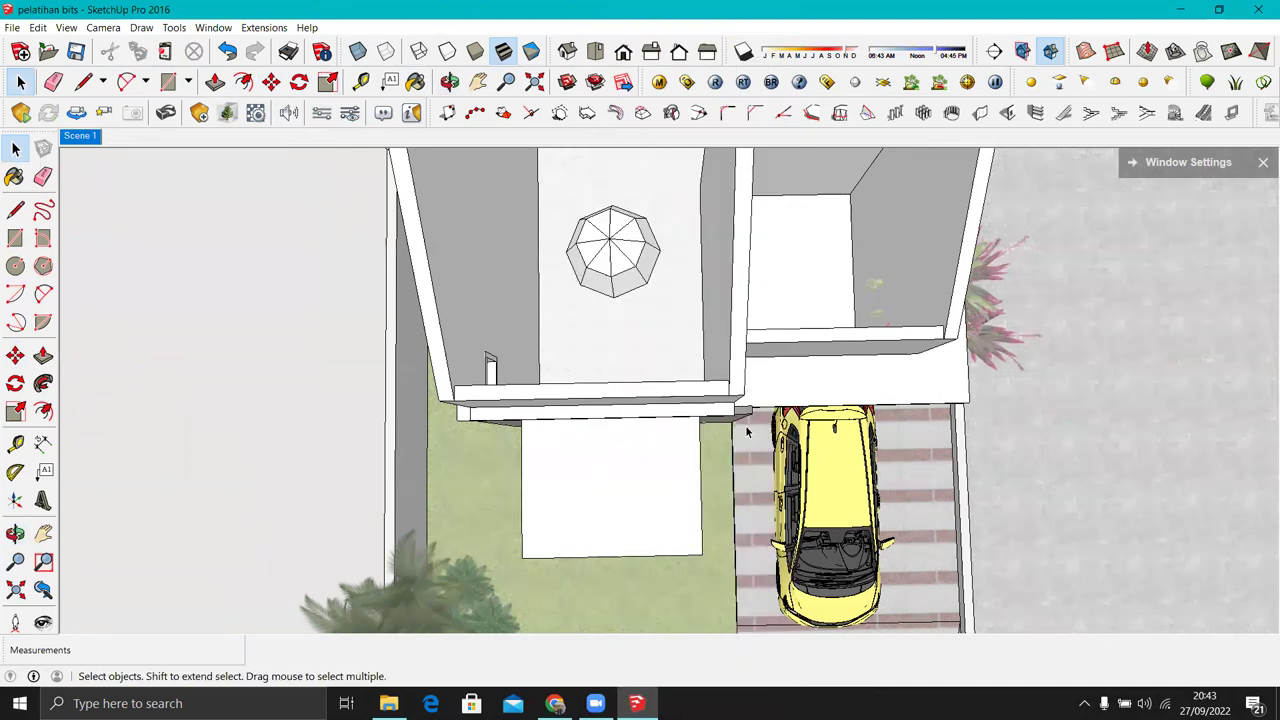
click(624, 238)
key(m)
click(610, 318)
key(ctrl)
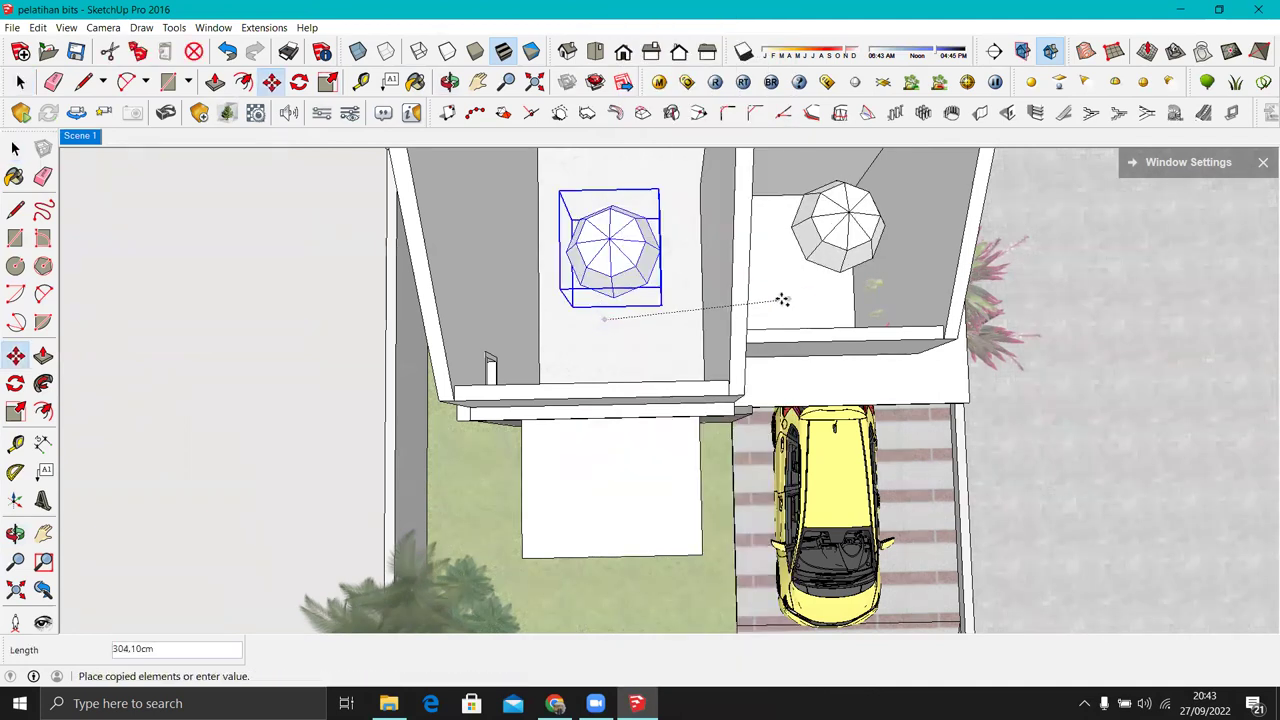
click(833, 296)
Step: Move the detached roof 1000 along the red axis back onto the house
middle_drag(833, 296, 686, 332)
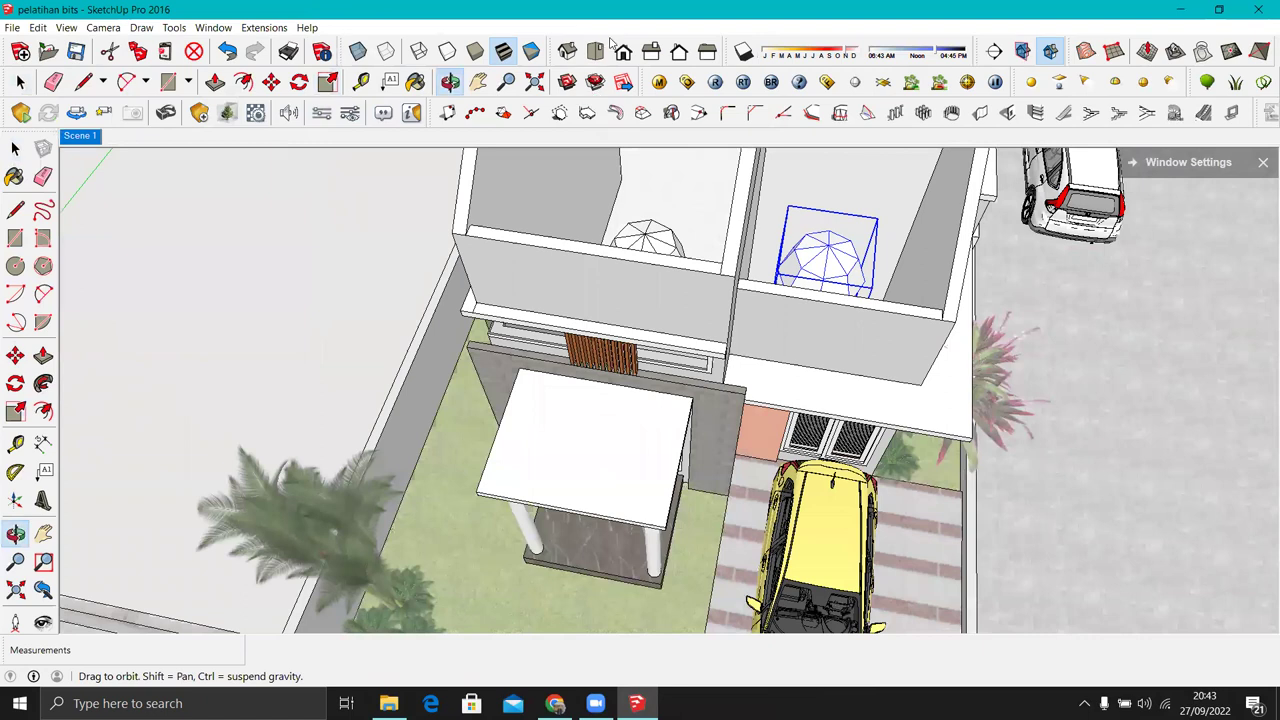
scroll(765, 425, down, 3)
key(space)
scroll(712, 370, down, 2)
middle_drag(401, 298, 391, 320)
click(393, 316)
key(m)
click(408, 351)
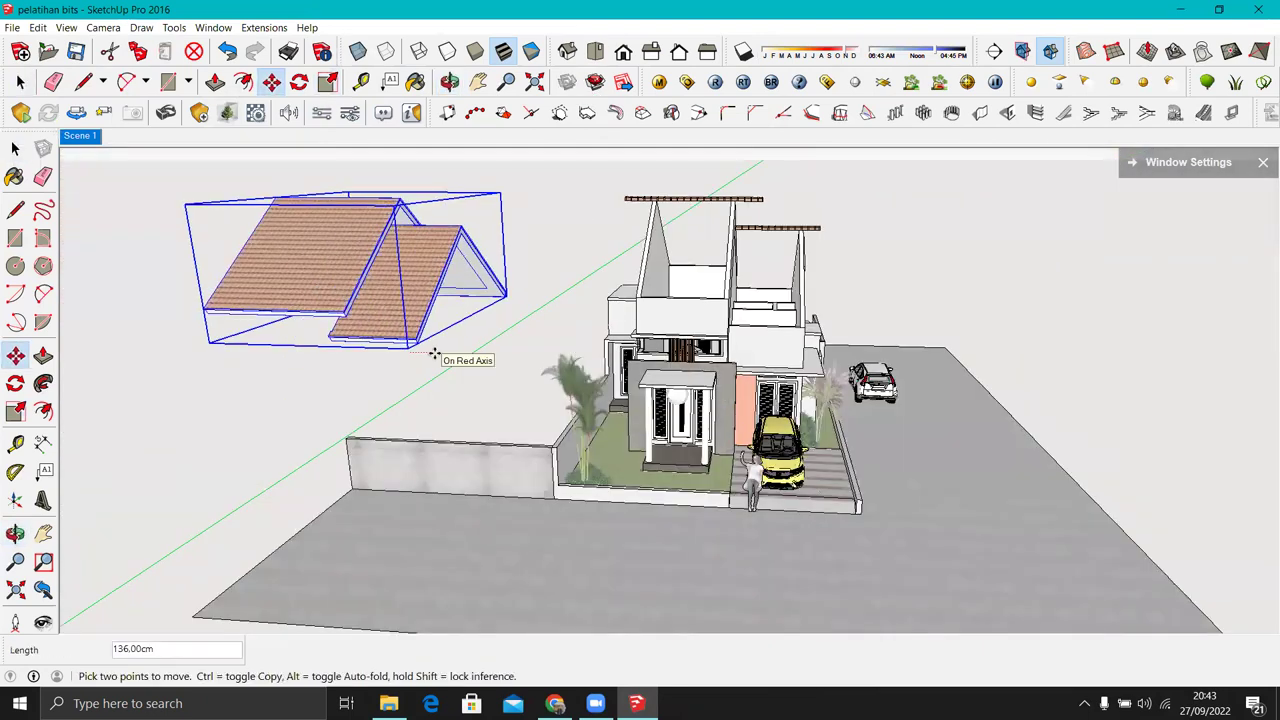
text(1000)
key(Return)
key(space)
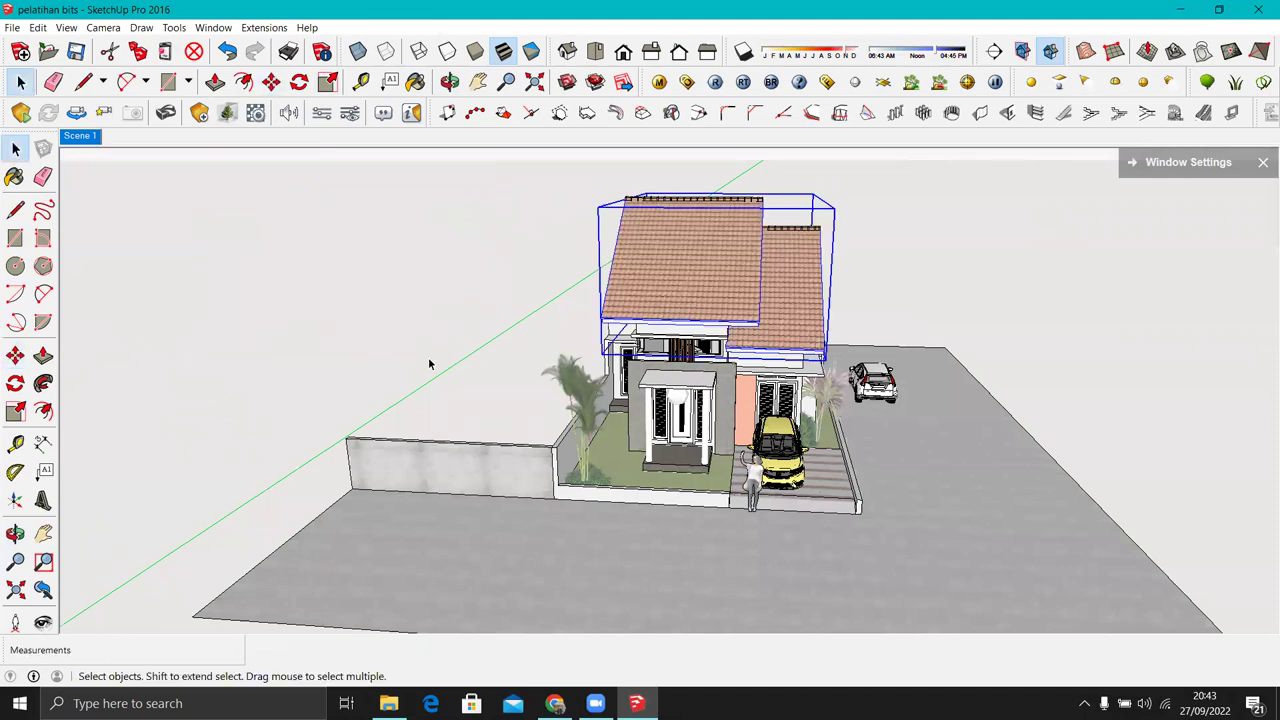
click(431, 363)
Step: Return to the Scene 1 two-point perspective view and start the V-Ray render
click(80, 135)
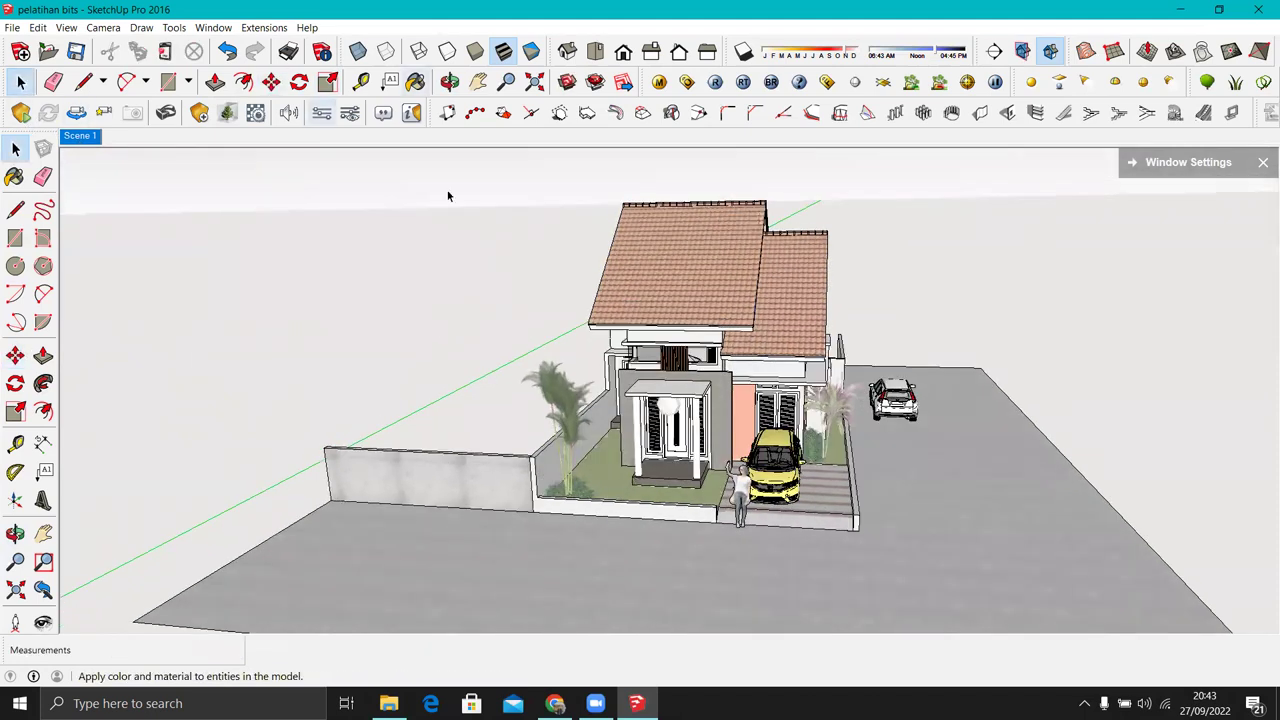
click(88, 137)
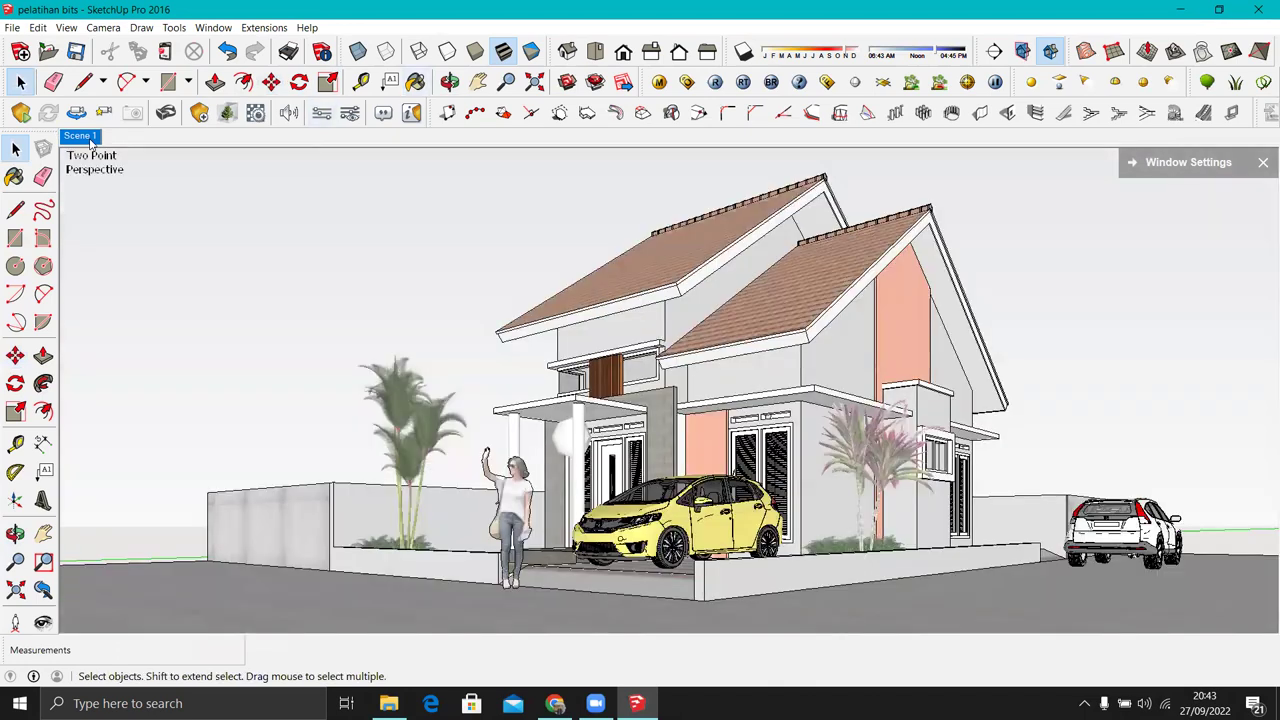
click(714, 83)
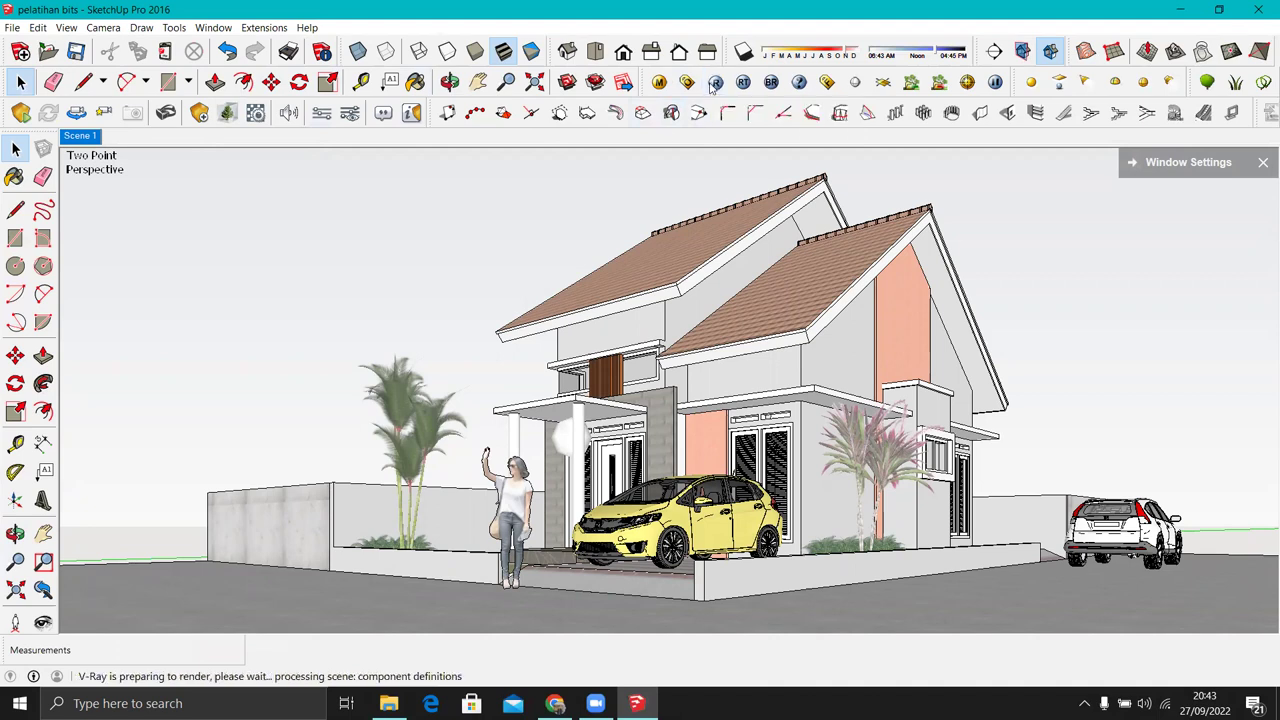
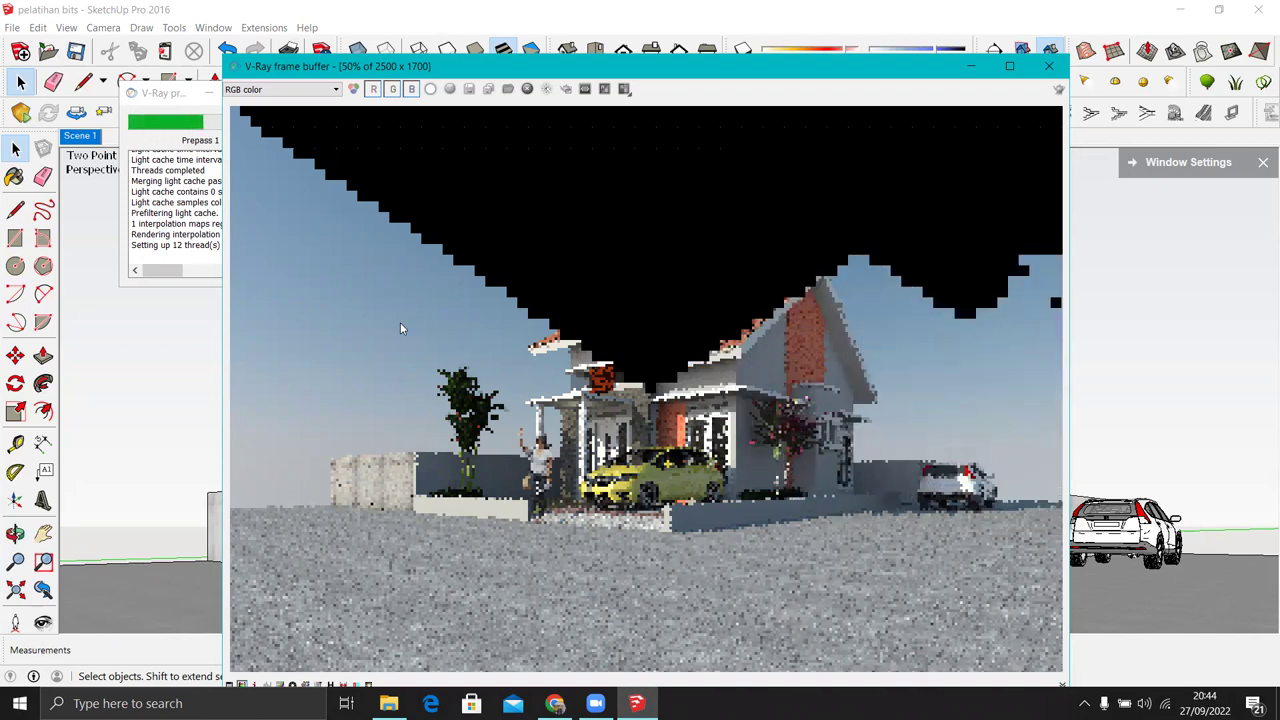
Step: Maximize the V-Ray frame buffer so the house render finishes at full size
click(1008, 67)
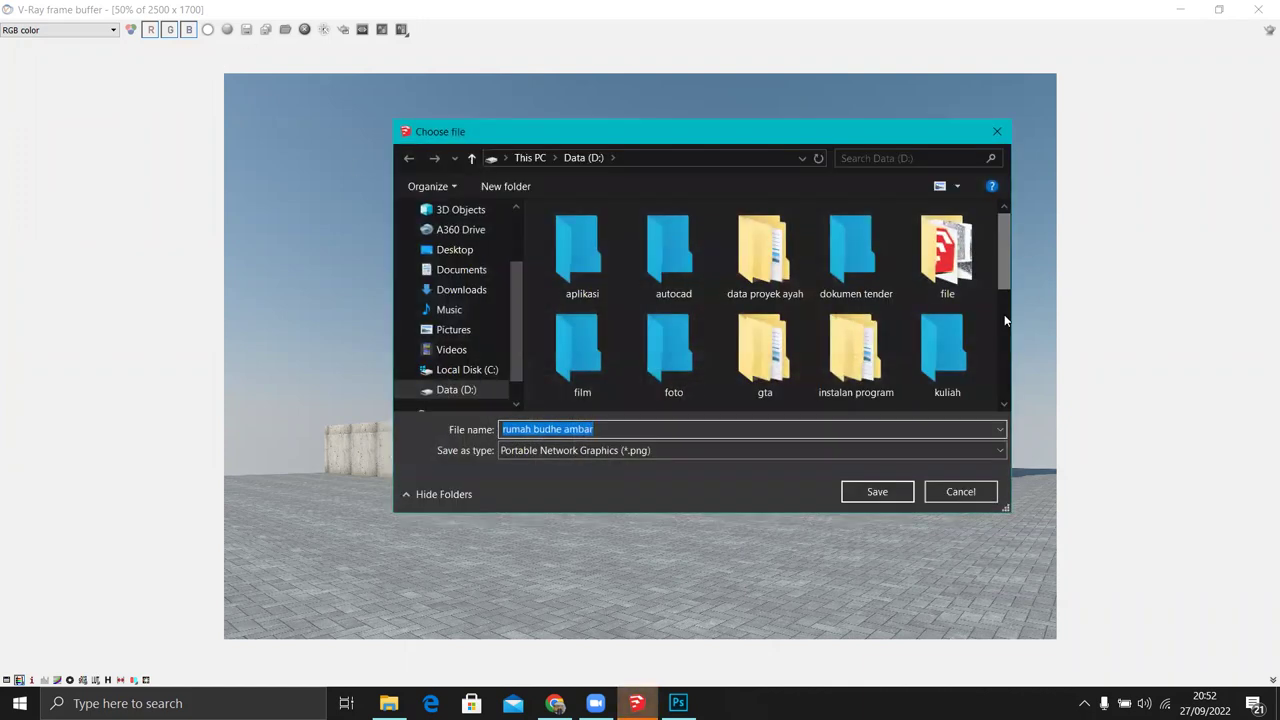
Step: Save the render as PNG 'rumah pelatihan bits' in the D:\pelatihan bits folder
scroll(999, 356, down, 3)
double_click(790, 345)
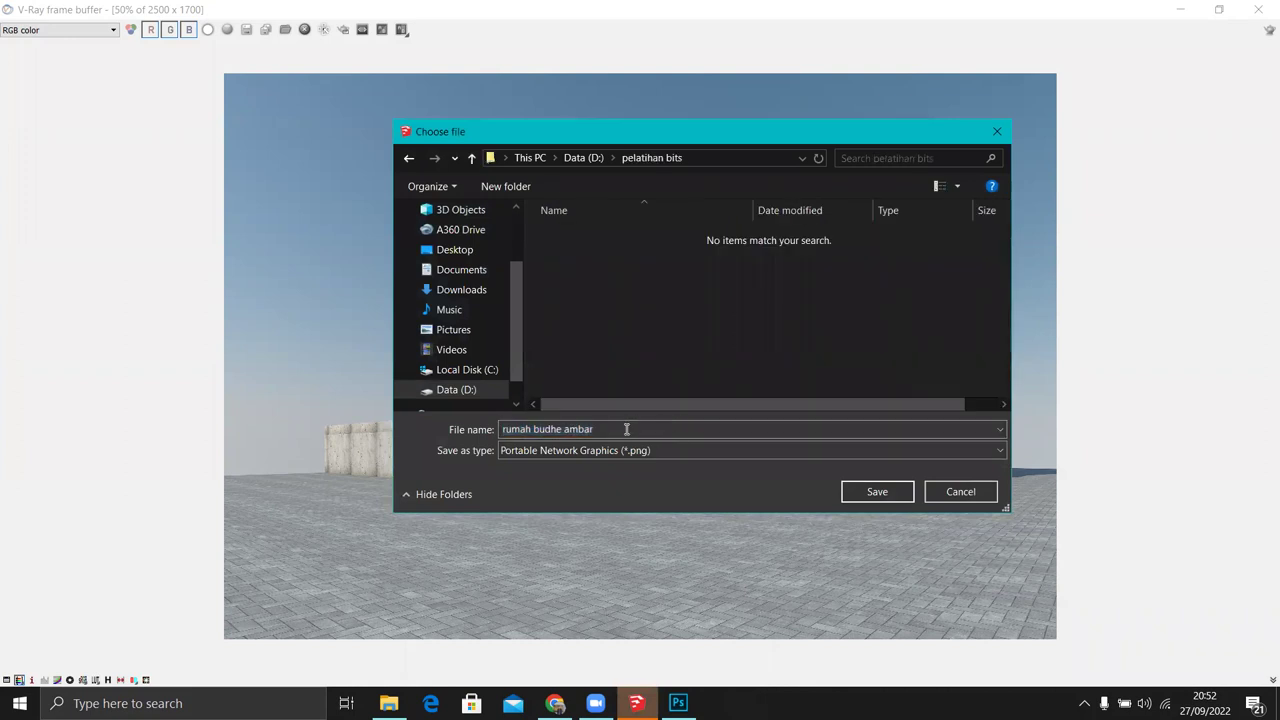
triple_click(593, 428)
text(r)
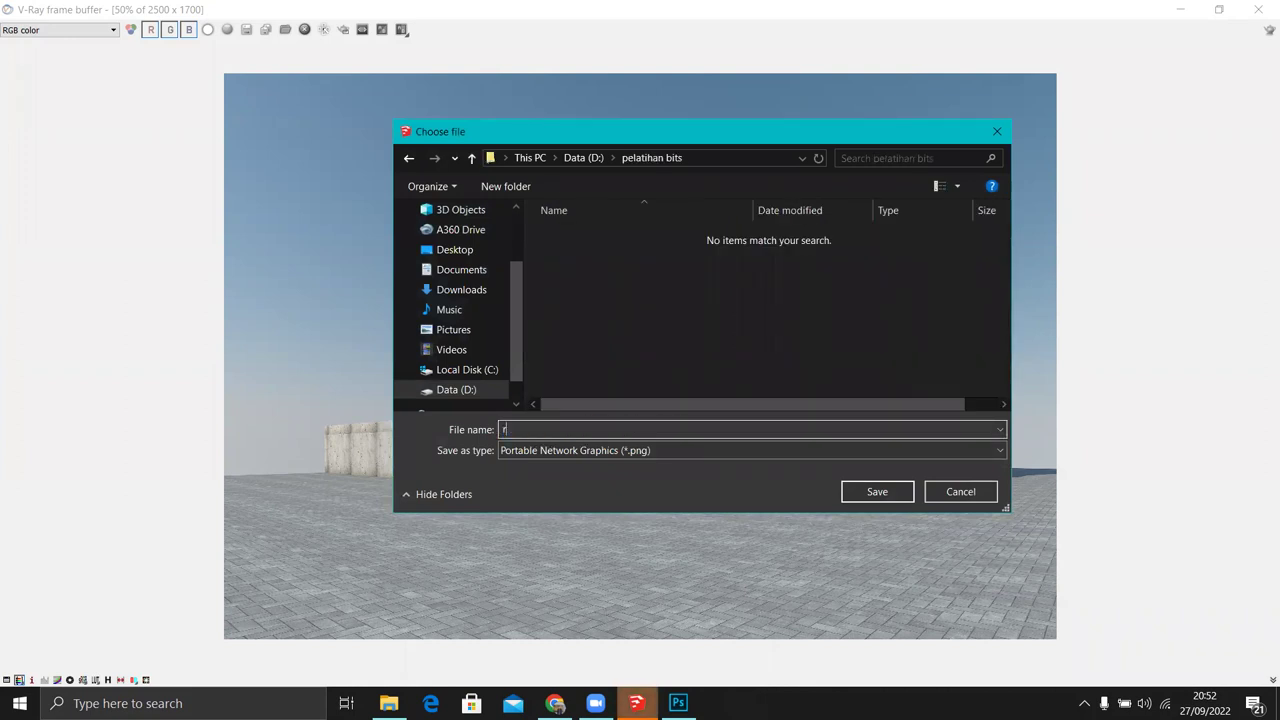
text(umah pelat)
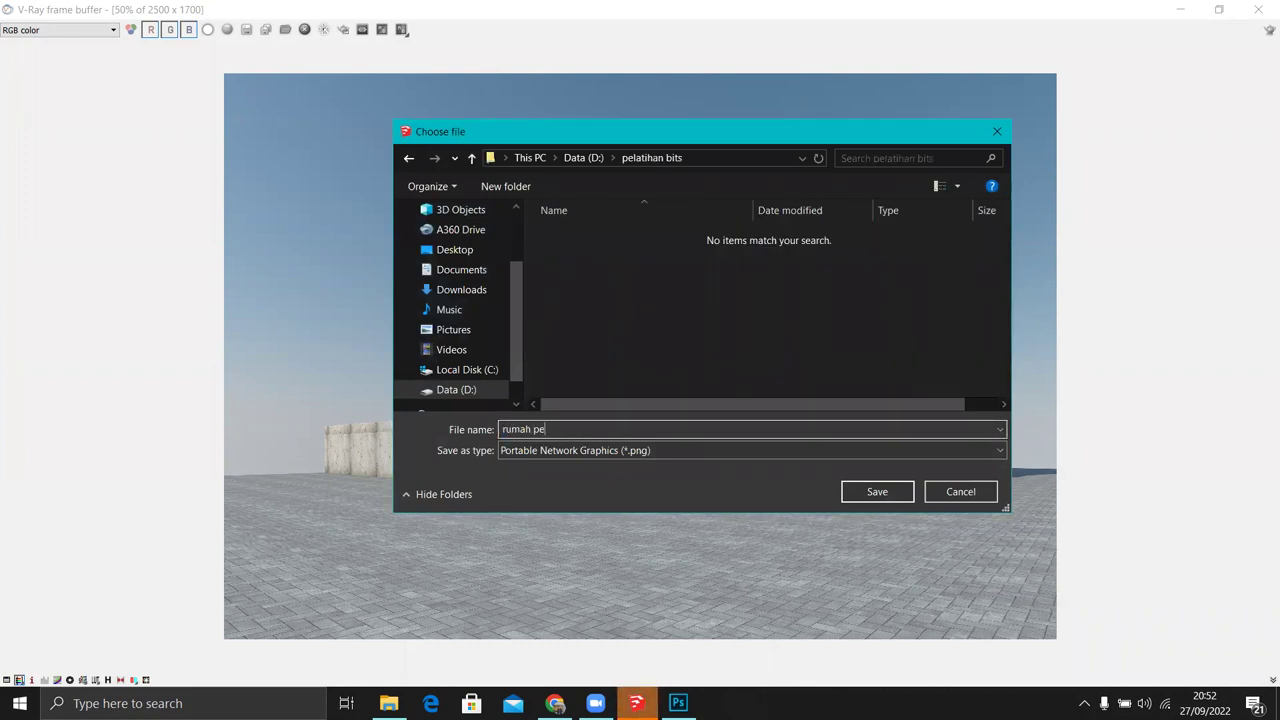
text(ihan bits)
click(626, 451)
click(660, 467)
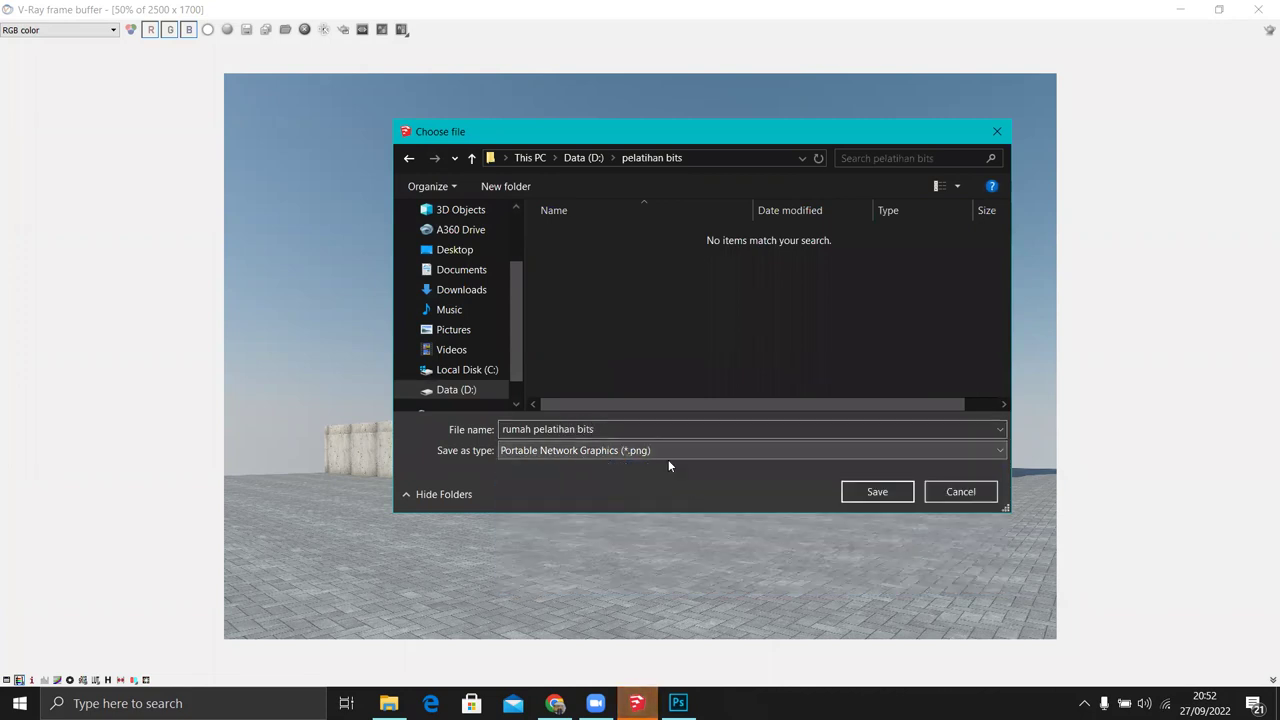
click(888, 490)
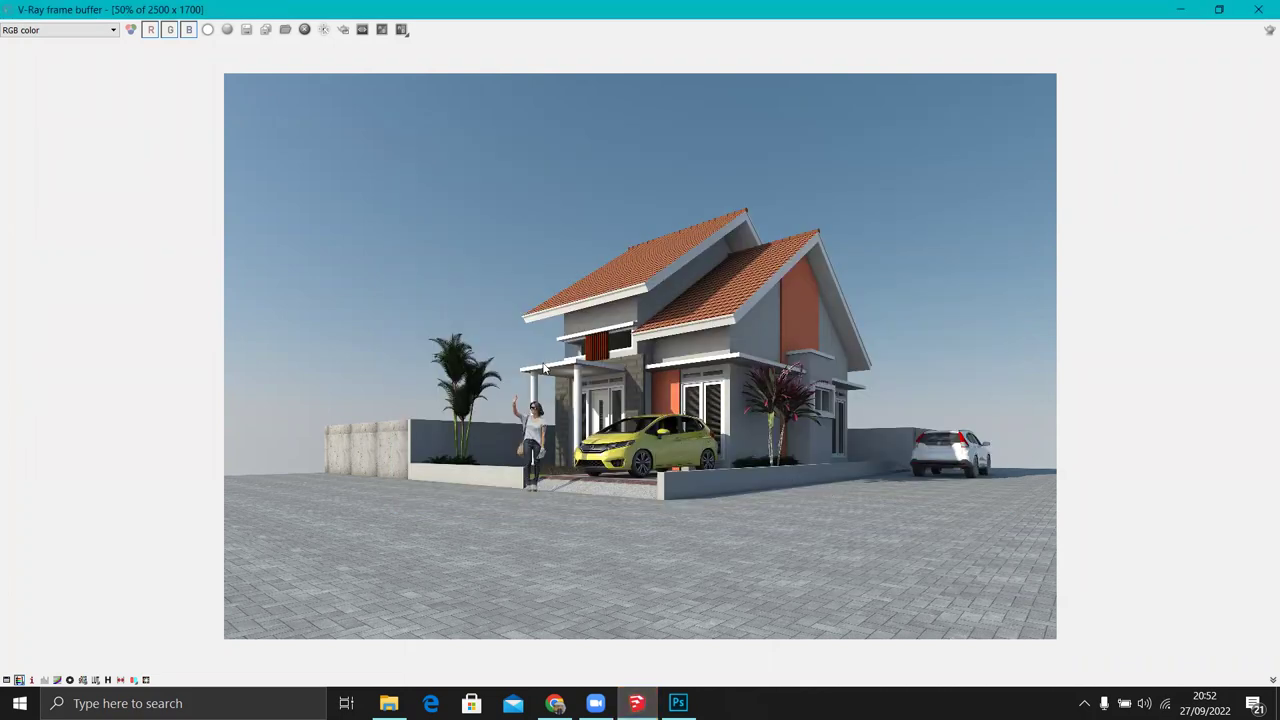
Step: Close the V-Ray windows and drag the saved PNG from Explorer into Photoshop
click(1258, 12)
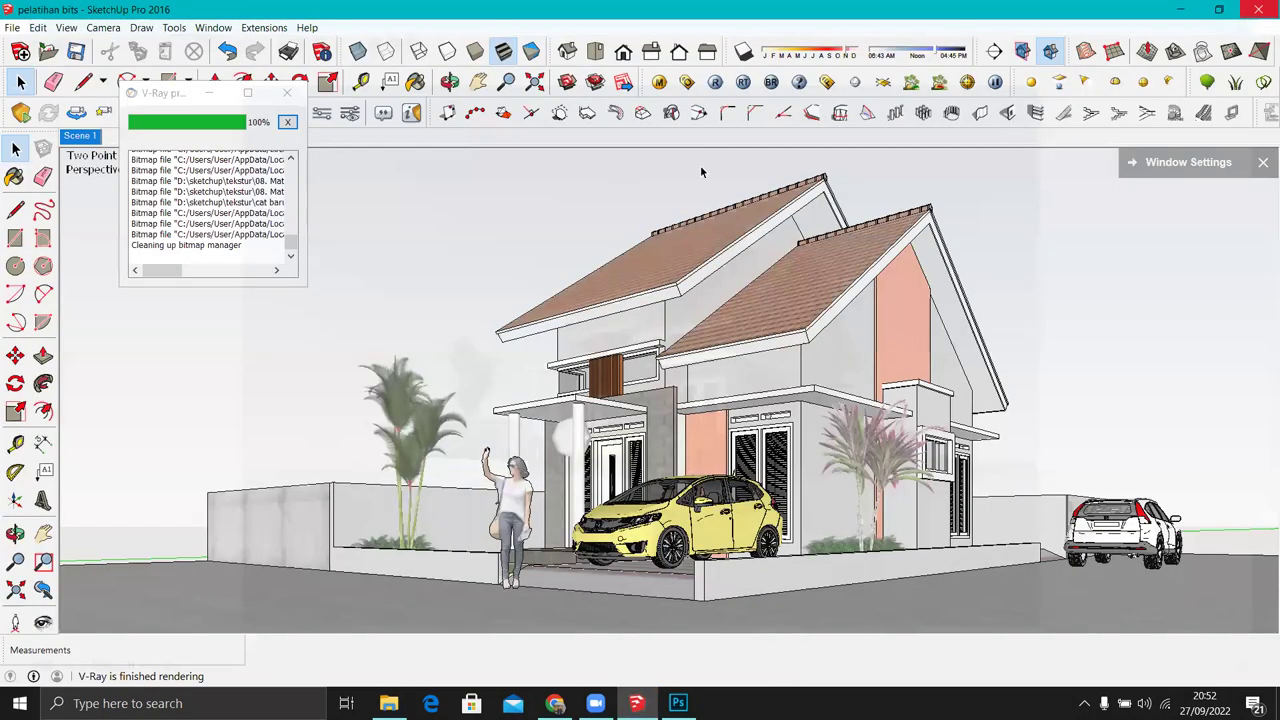
click(287, 92)
key(alt+Tab)
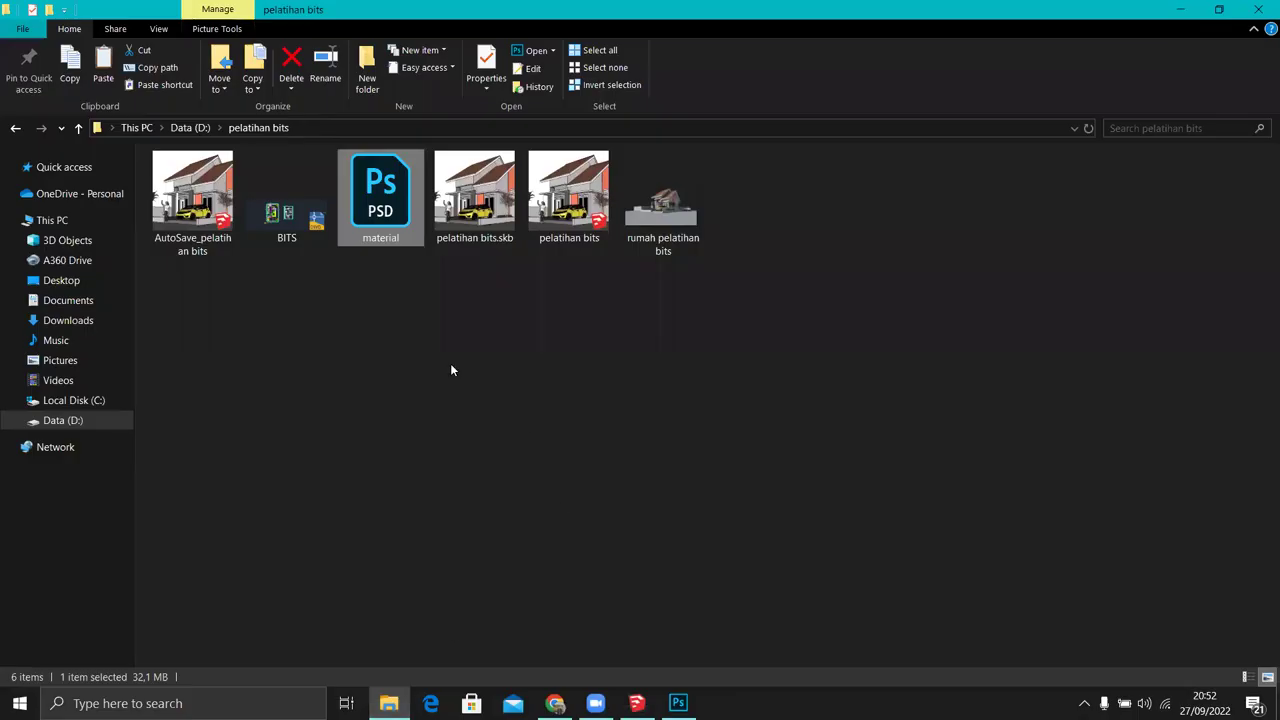
click(654, 232)
drag(649, 230, 680, 700)
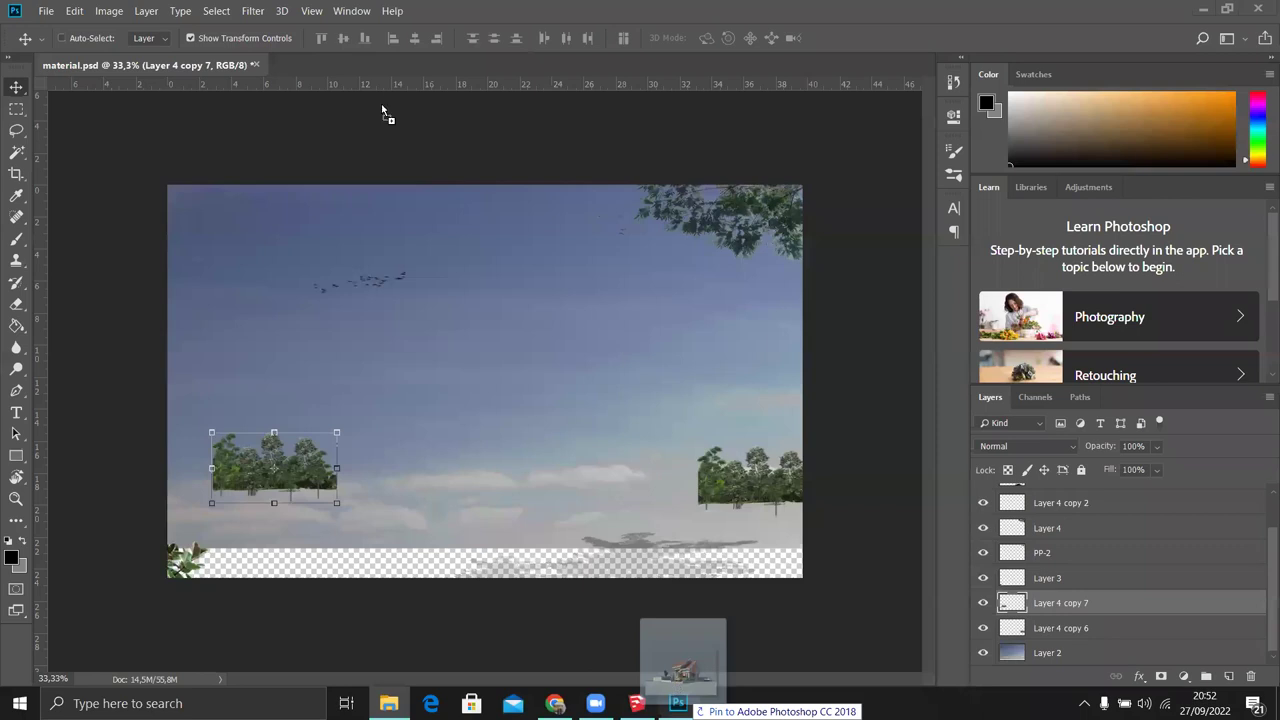
drag(383, 113, 301, 63)
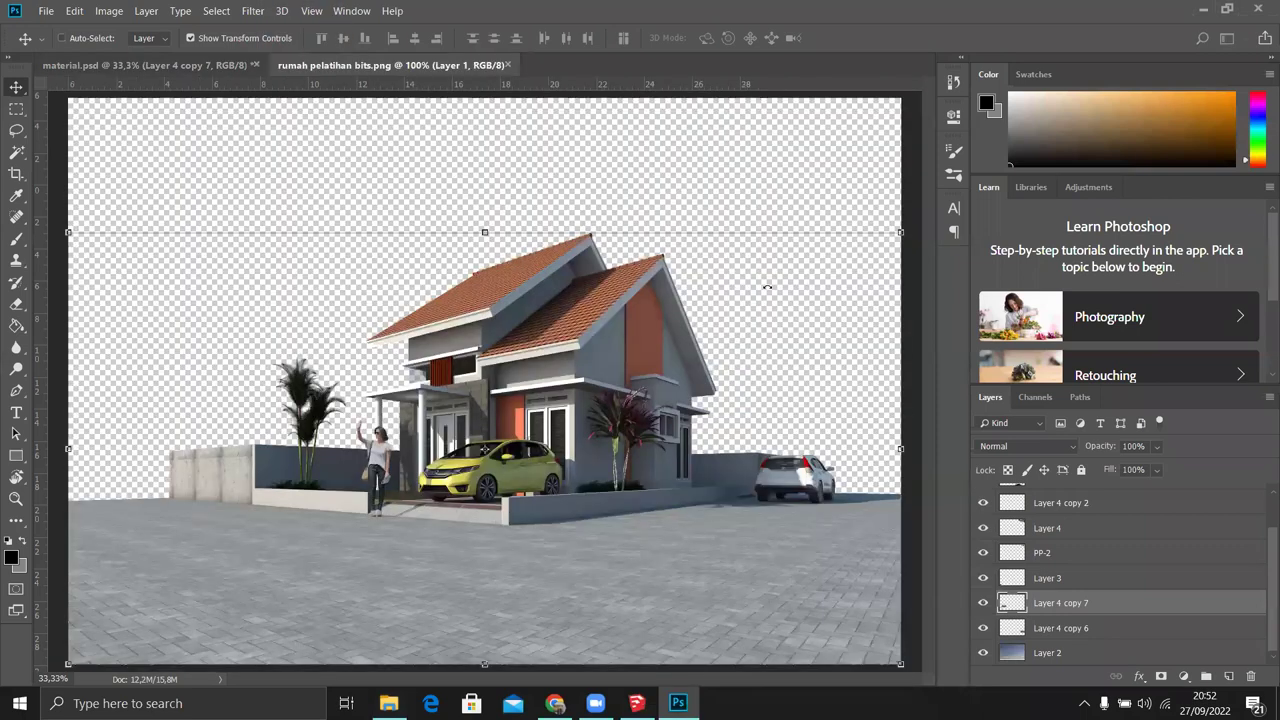
Step: Crop the render, trimming empty left, right, bottom and top margins around the house
click(16, 174)
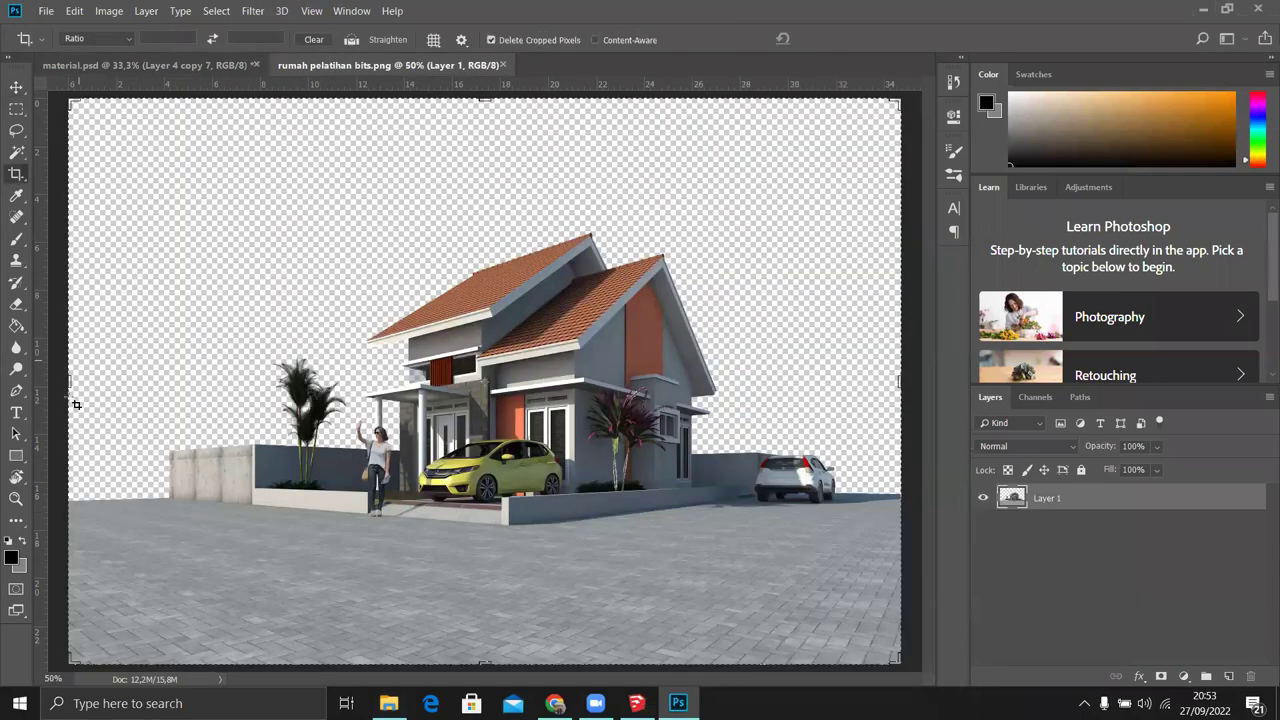
drag(70, 379, 120, 379)
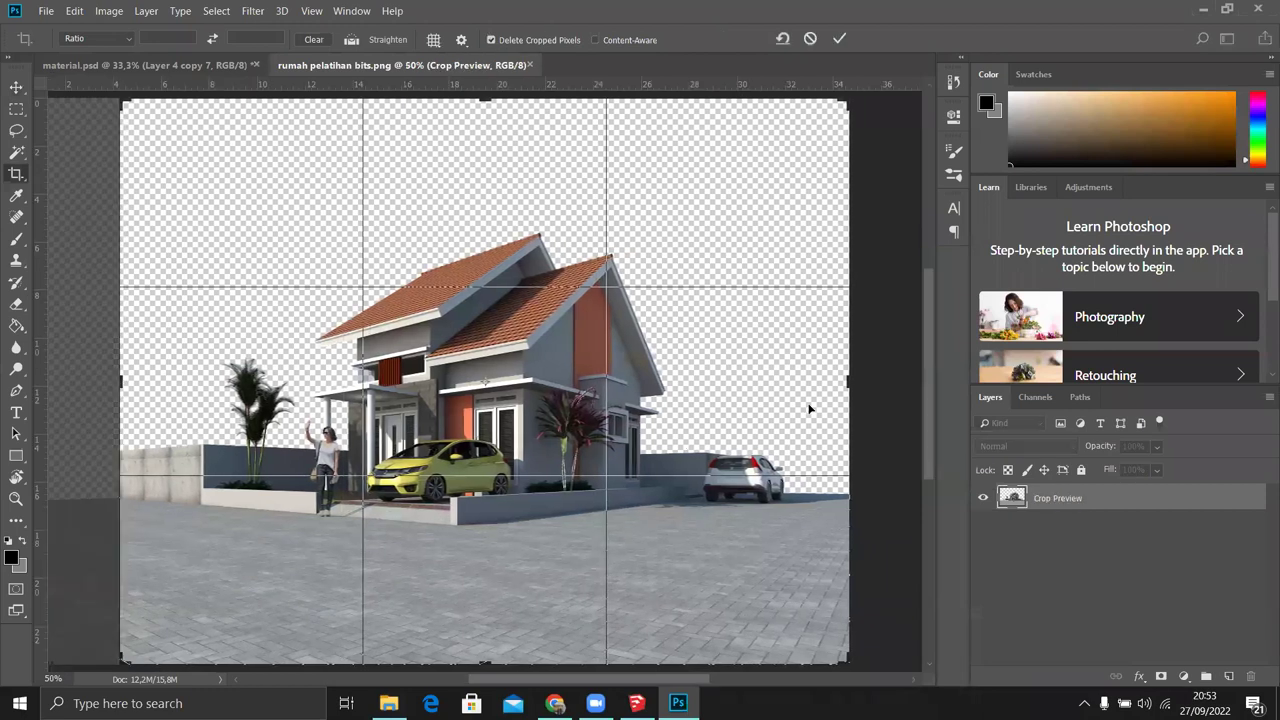
drag(843, 380, 826, 380)
drag(484, 662, 487, 610)
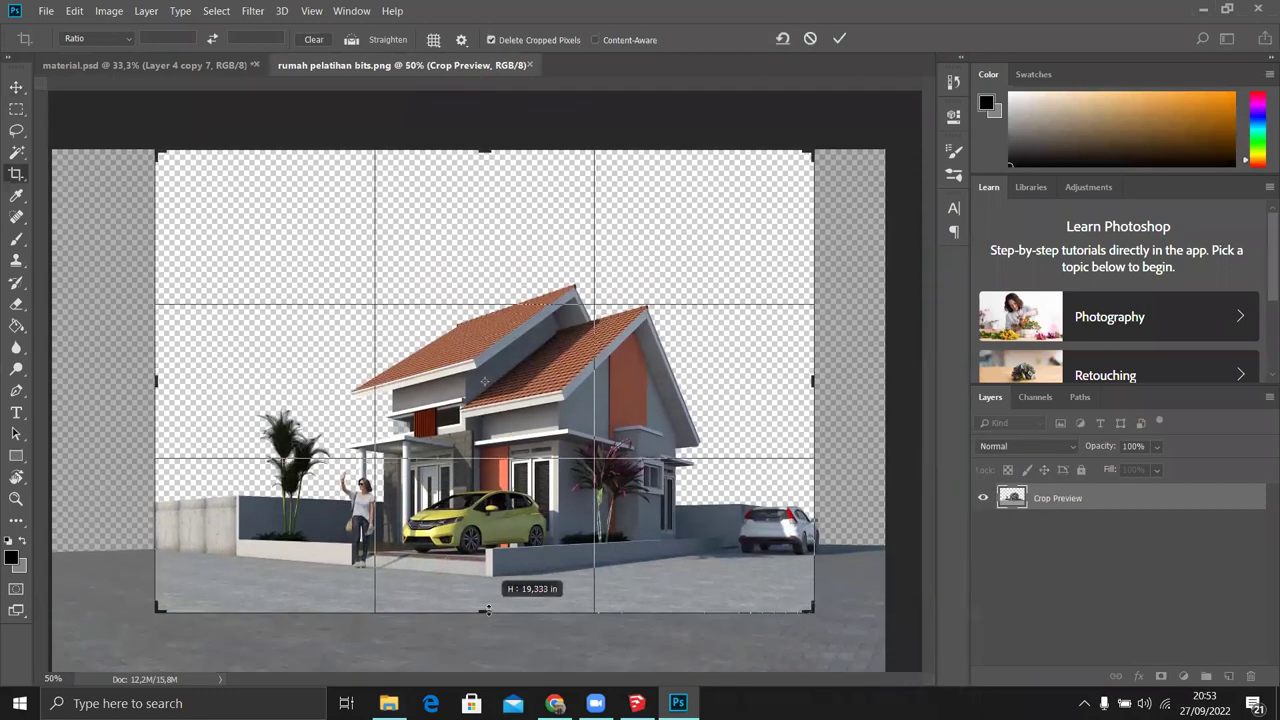
drag(482, 160, 485, 184)
click(839, 38)
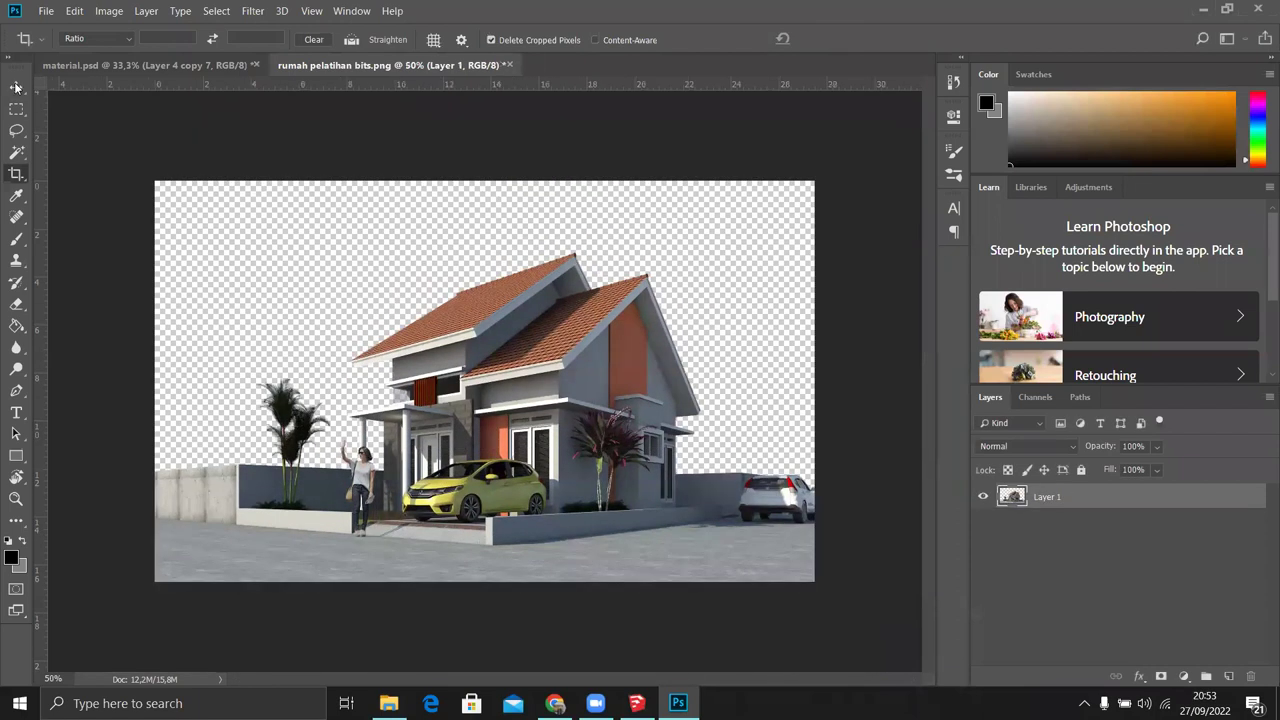
click(16, 88)
Step: Bring the Layer 2 sky from material.psd into the render, placed beneath the house
click(150, 65)
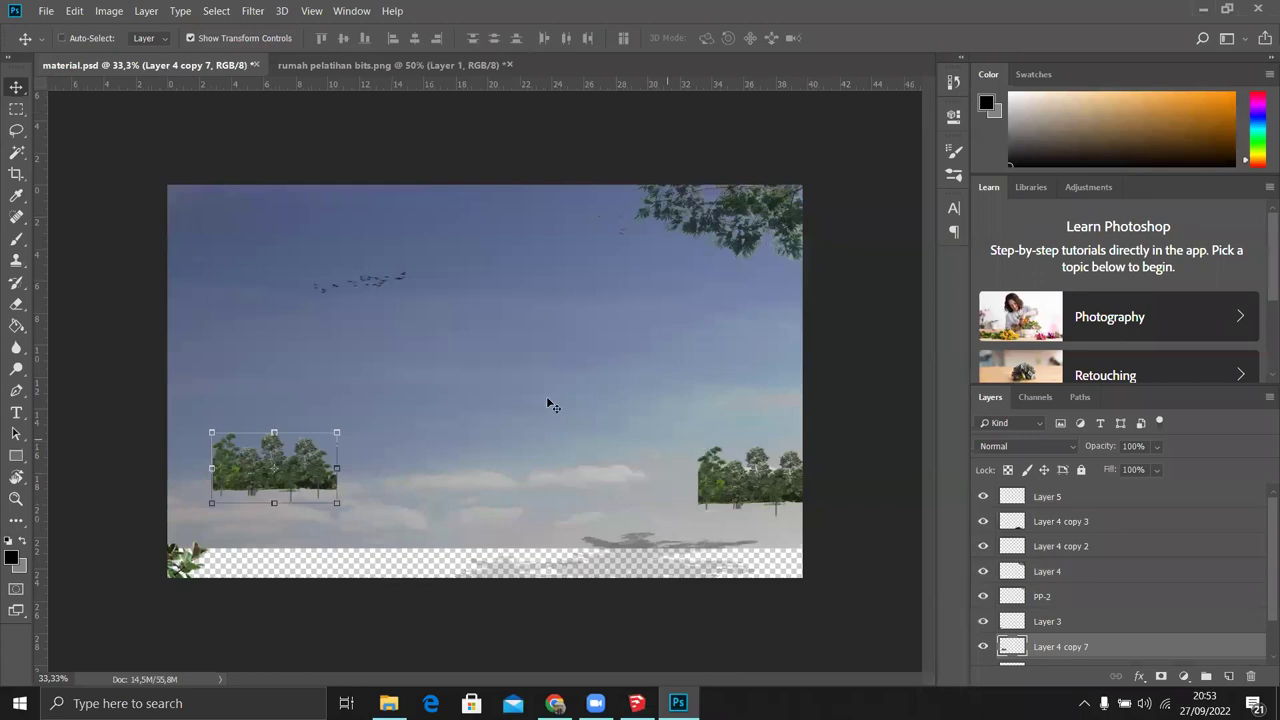
scroll(1088, 632, down, 2)
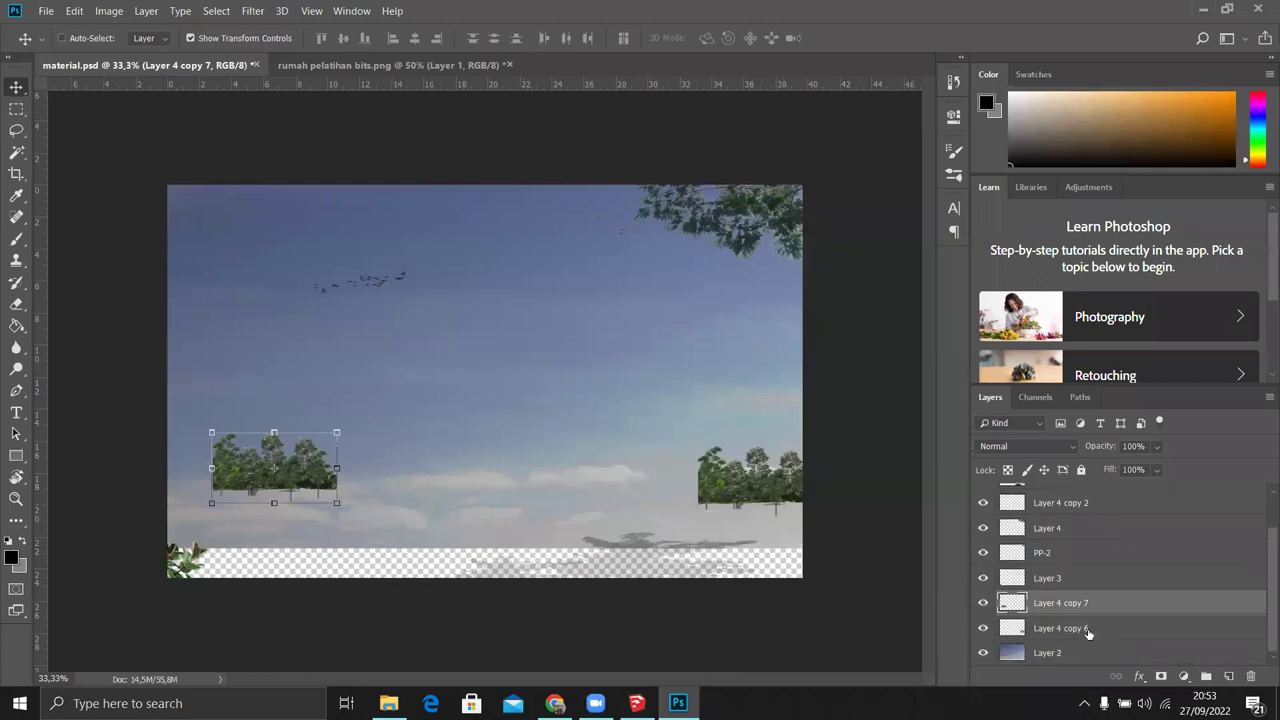
click(1066, 652)
mouse_move(443, 366)
mouse_down()
mouse_move(391, 291)
mouse_move(394, 272)
mouse_move(402, 285)
mouse_up()
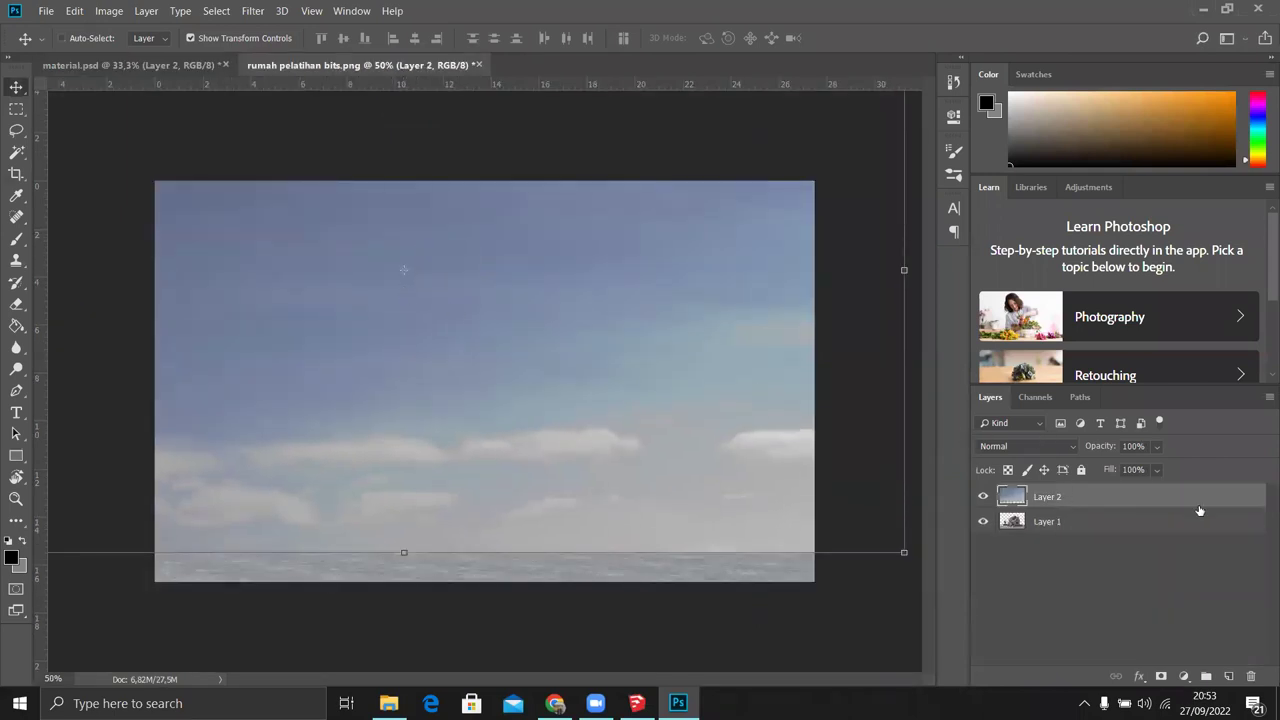
drag(1088, 500, 1086, 533)
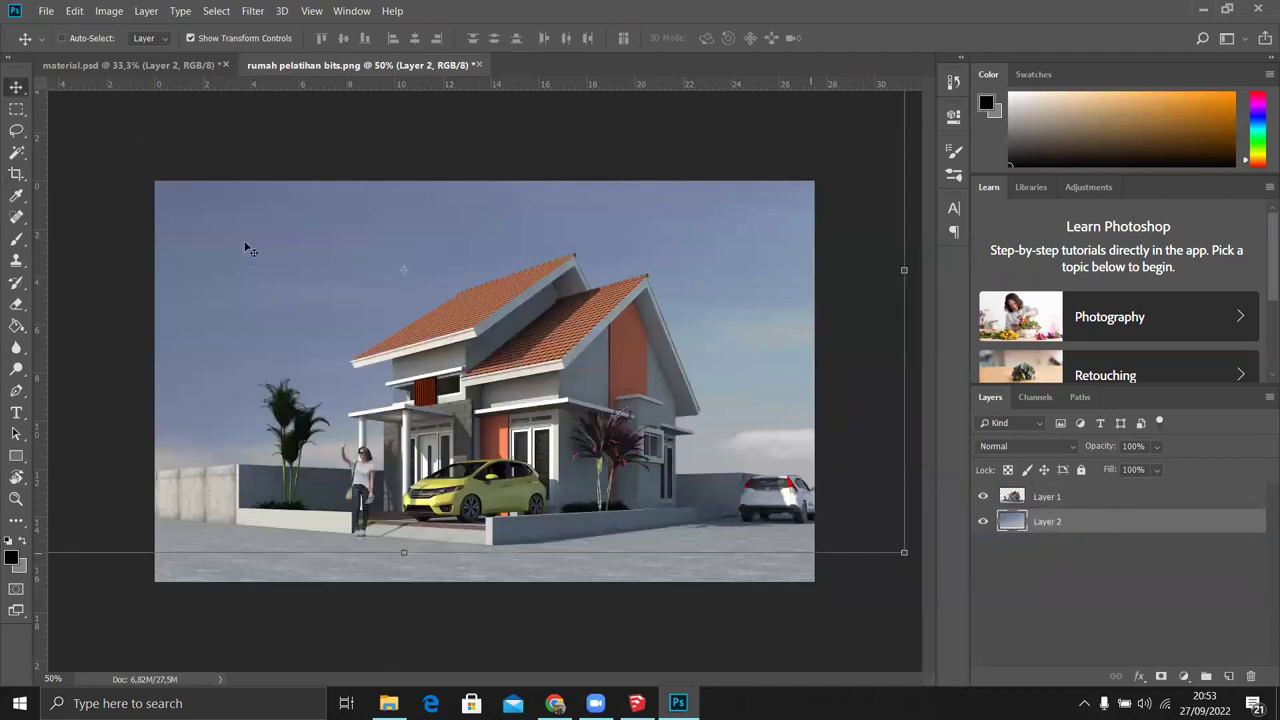
Step: Add the right-hand tree group from material.psd, shrunk to sit behind the parked car
click(150, 65)
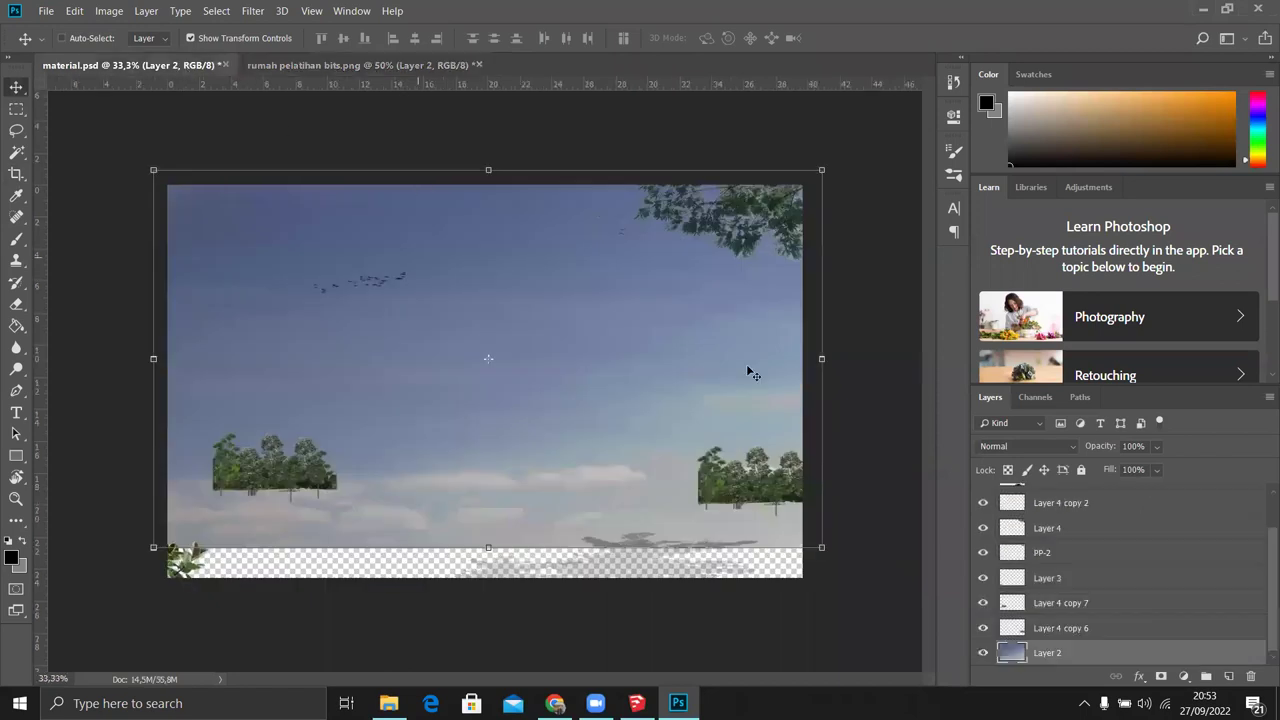
click(1060, 628)
mouse_move(690, 466)
mouse_down()
mouse_move(415, 240)
mouse_move(752, 446)
mouse_up()
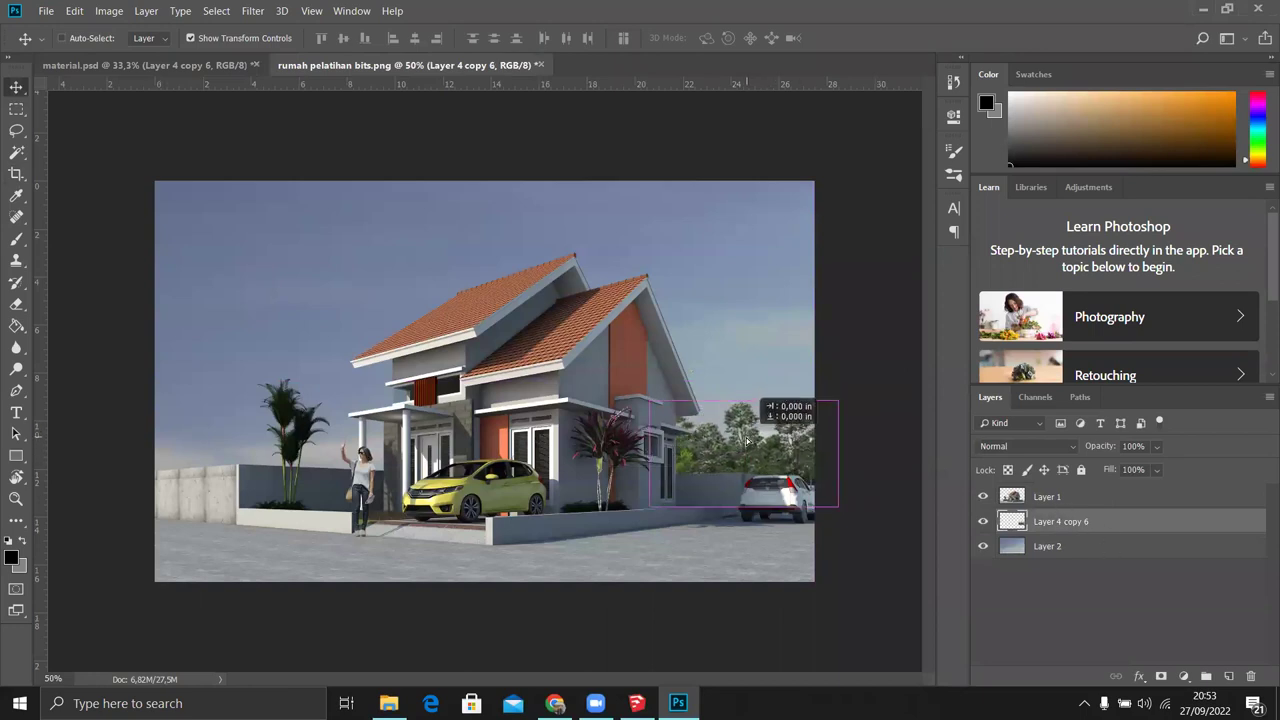
drag(838, 401, 812, 426)
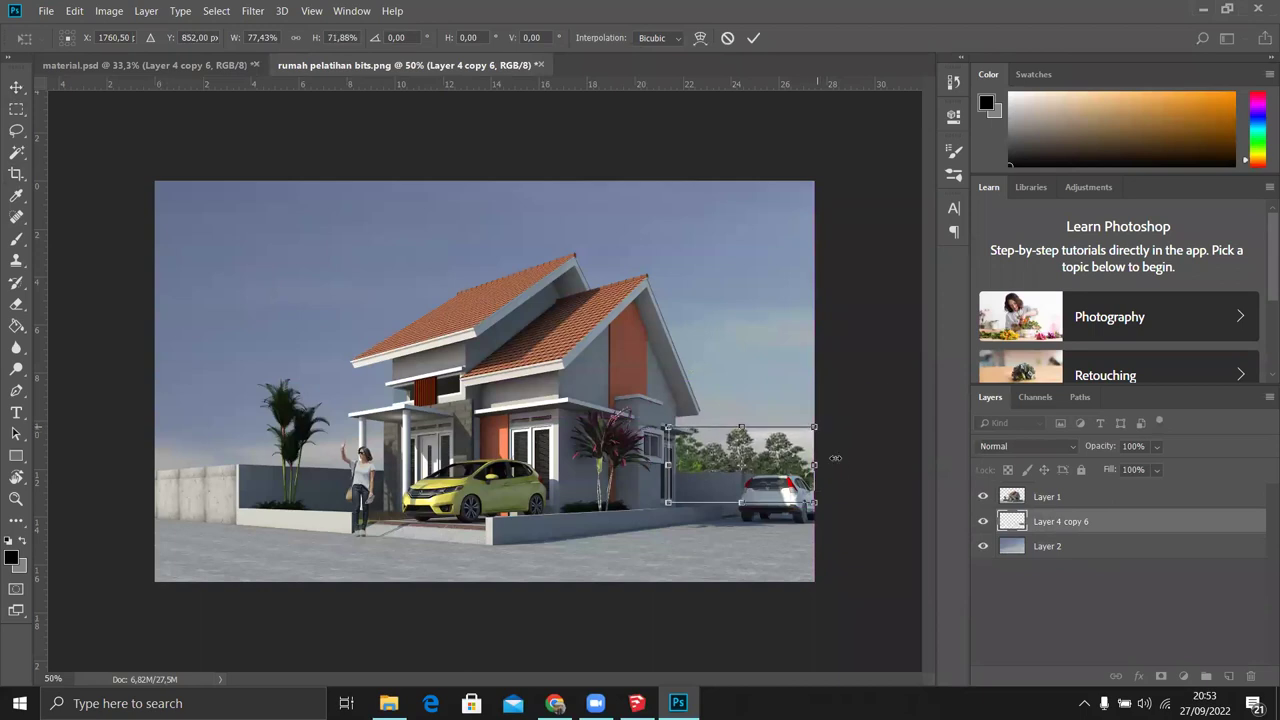
click(753, 39)
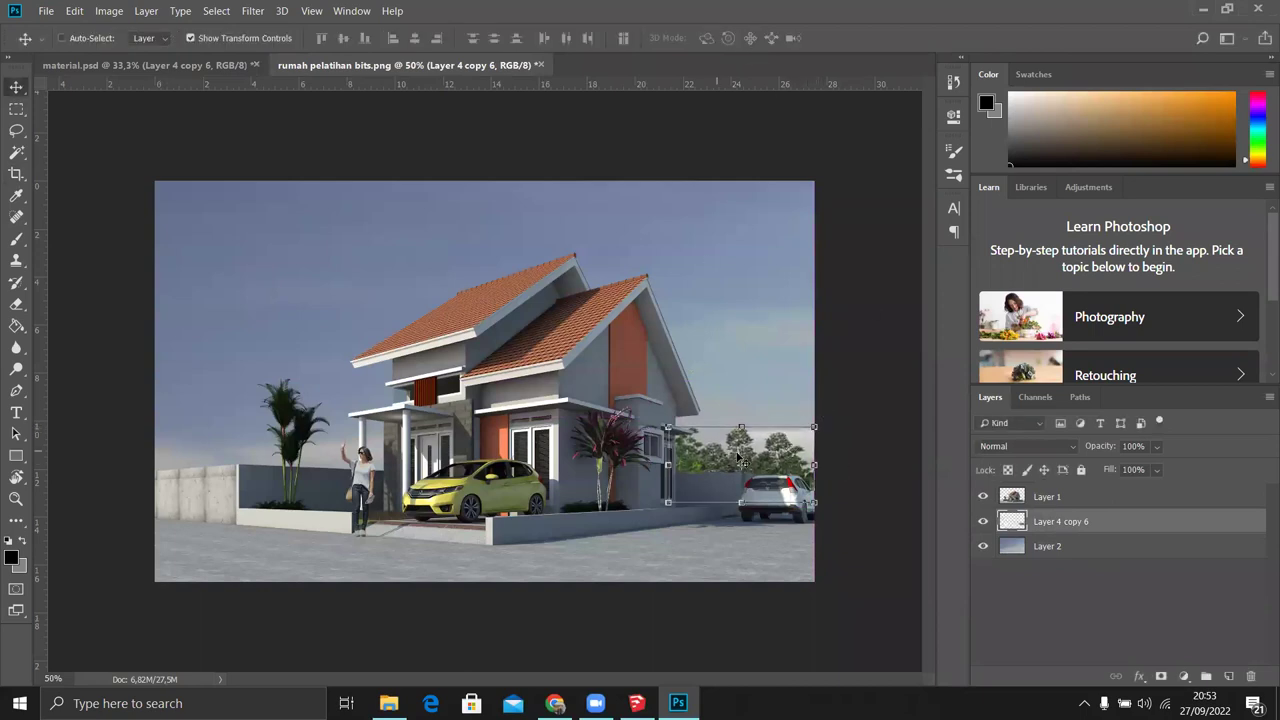
Step: Duplicate the trees, resize the copy and position it behind the left wall
alt+drag(800, 463, 266, 445)
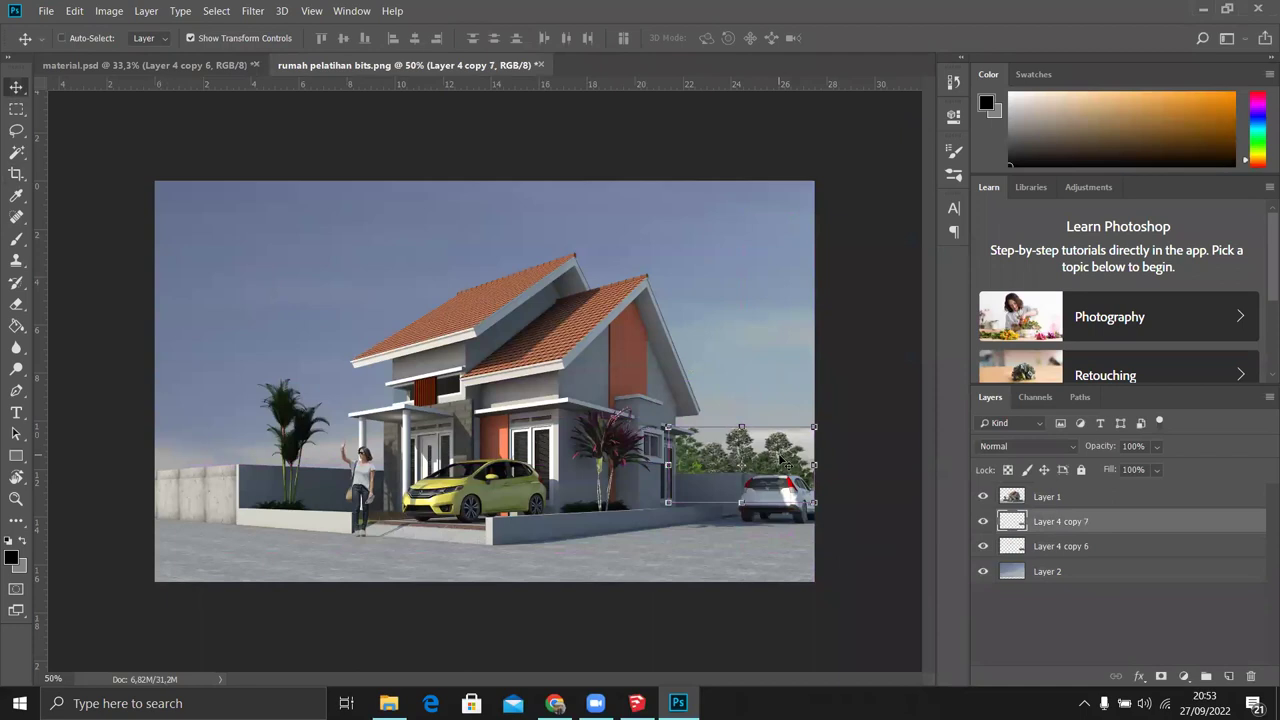
mouse_move(254, 449)
mouse_down()
mouse_move(268, 410)
mouse_move(280, 412)
mouse_up()
key(ctrl+t)
click(753, 40)
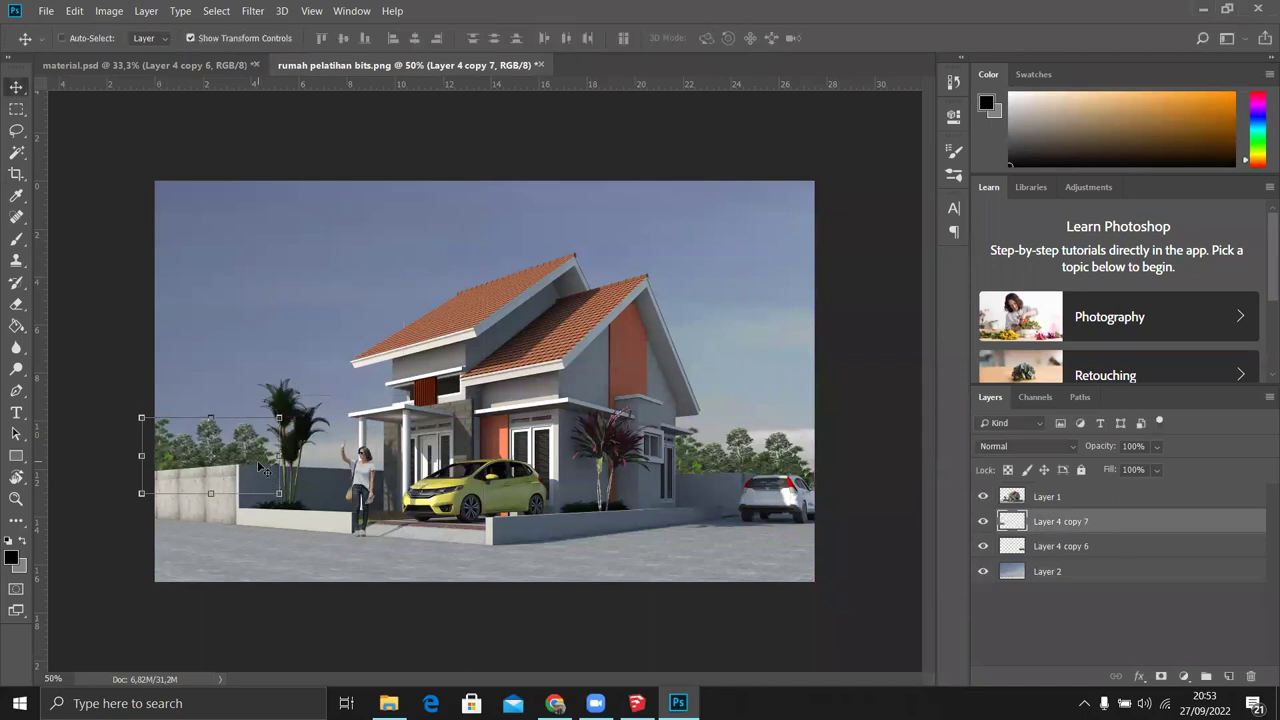
mouse_move(277, 453)
mouse_down()
mouse_move(268, 476)
mouse_move(357, 478)
mouse_up()
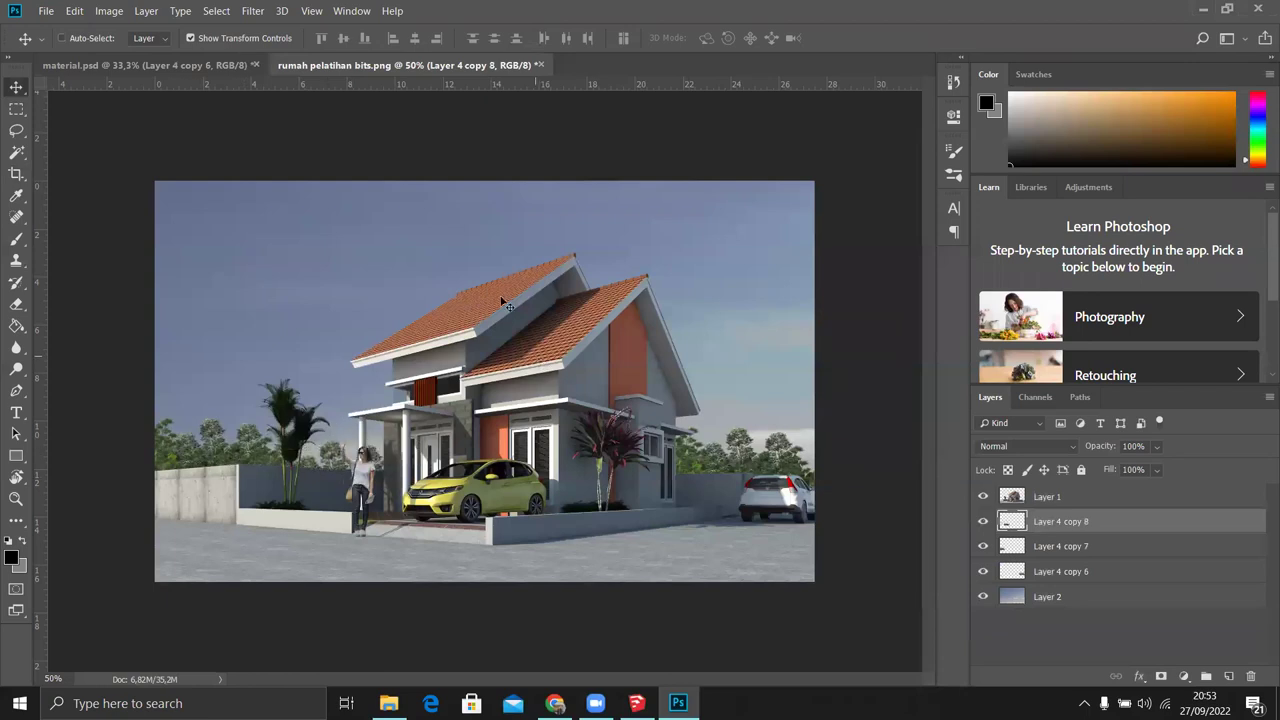
Step: Bring the Layer 3 plant into the bottom-left corner, stacked above the house layer
click(203, 64)
click(983, 603)
click(983, 603)
click(1020, 603)
mouse_move(193, 573)
mouse_down()
mouse_move(187, 541)
mouse_move(220, 568)
mouse_up()
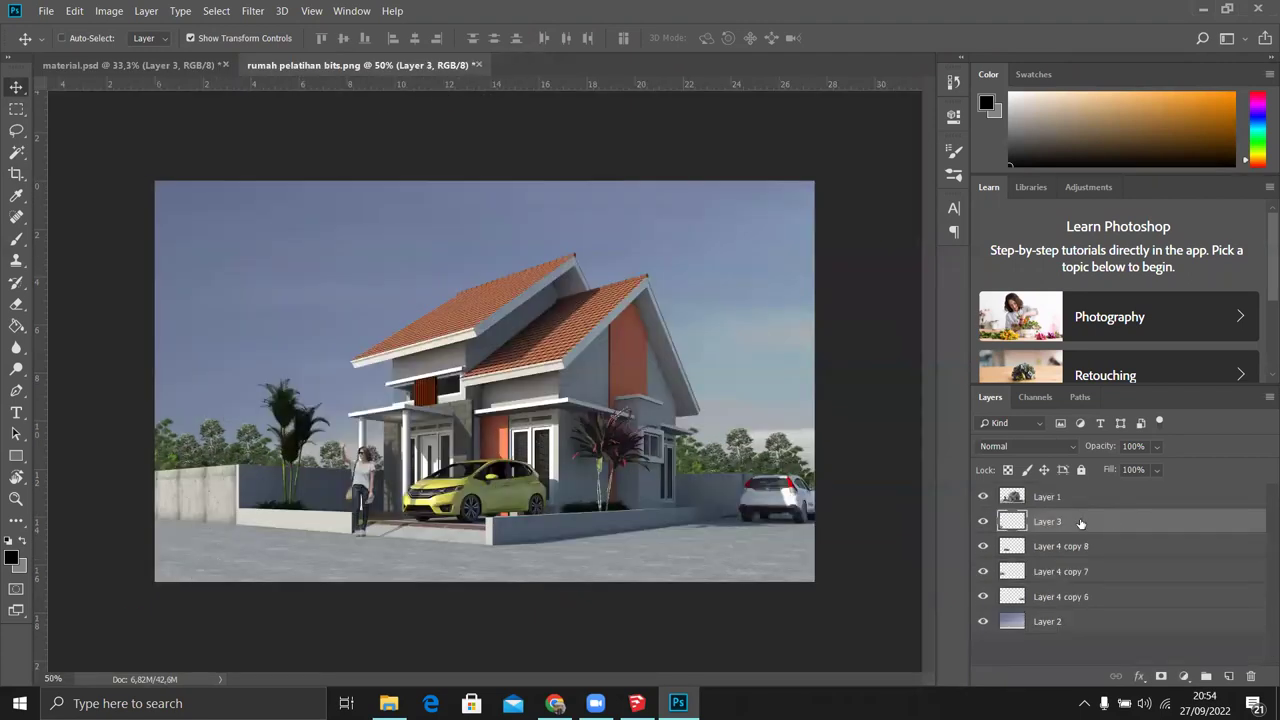
drag(1078, 527, 1077, 494)
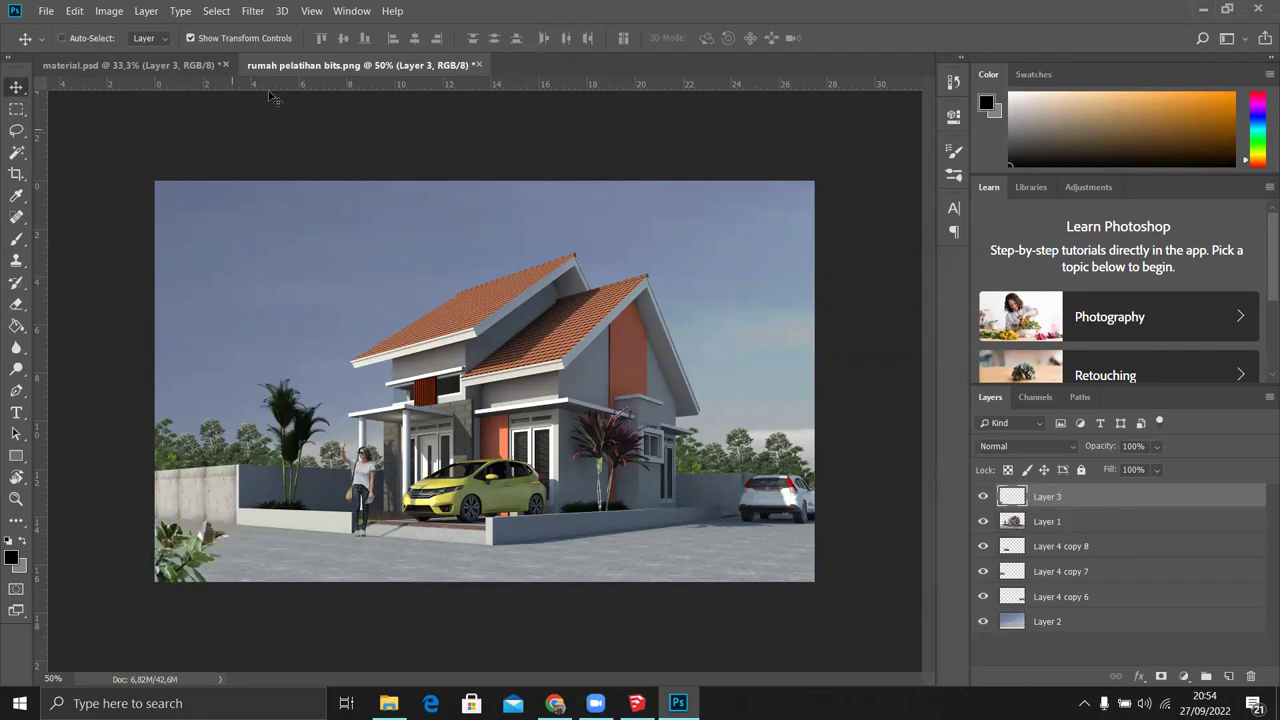
click(130, 65)
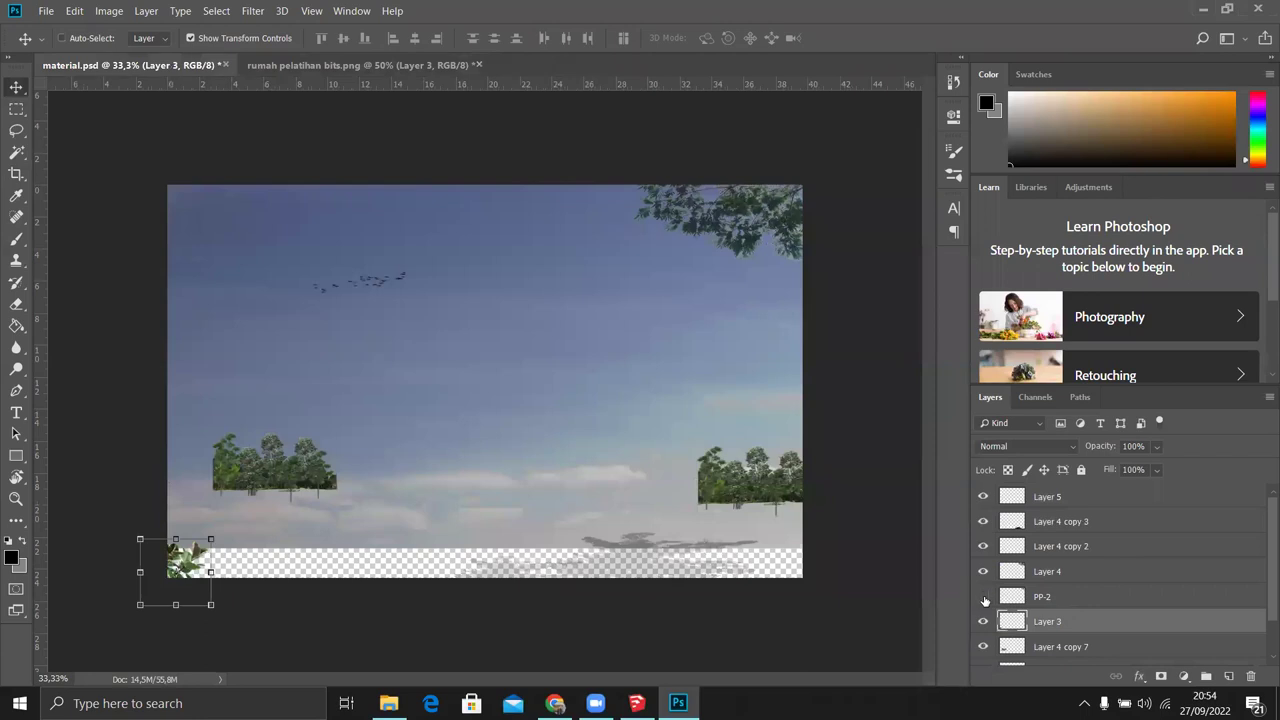
Step: Add the PP-2 tree canopy at the top right, scaled to about 74%
click(1035, 598)
mouse_move(752, 222)
mouse_down()
mouse_move(315, 66)
mouse_move(718, 245)
mouse_move(620, 267)
mouse_up()
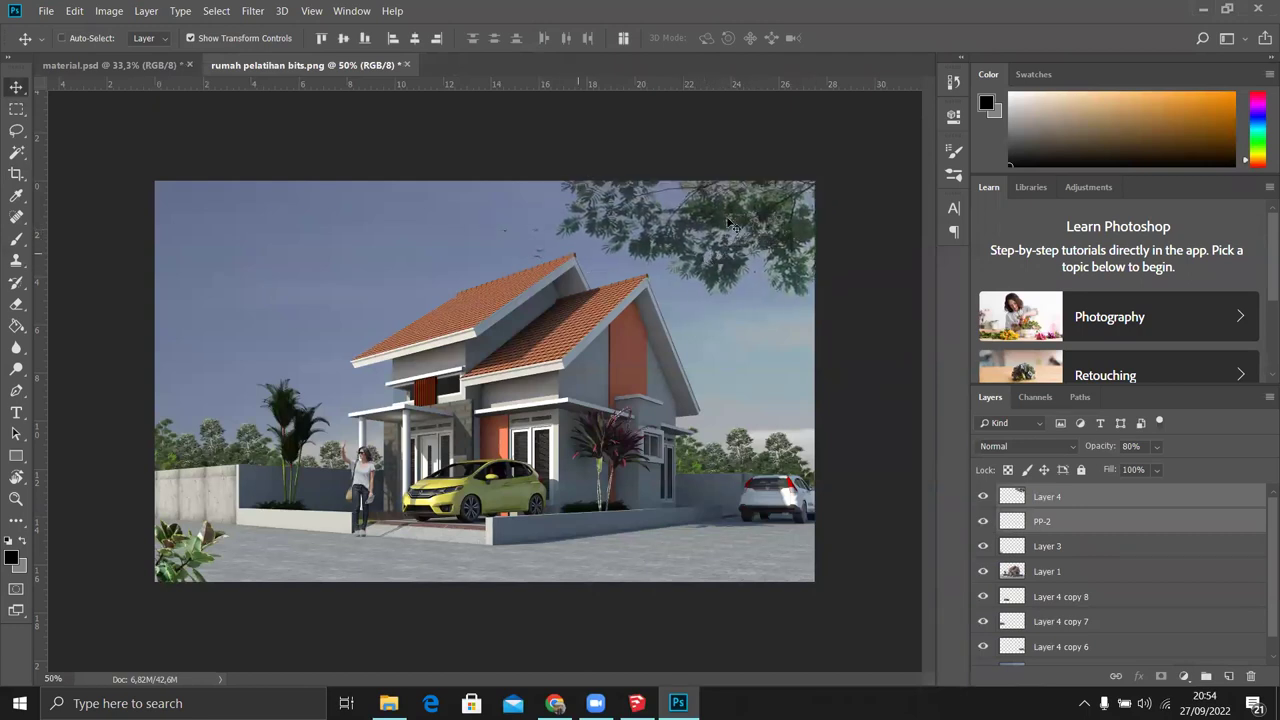
key(ctrl+t)
drag(468, 365, 563, 316)
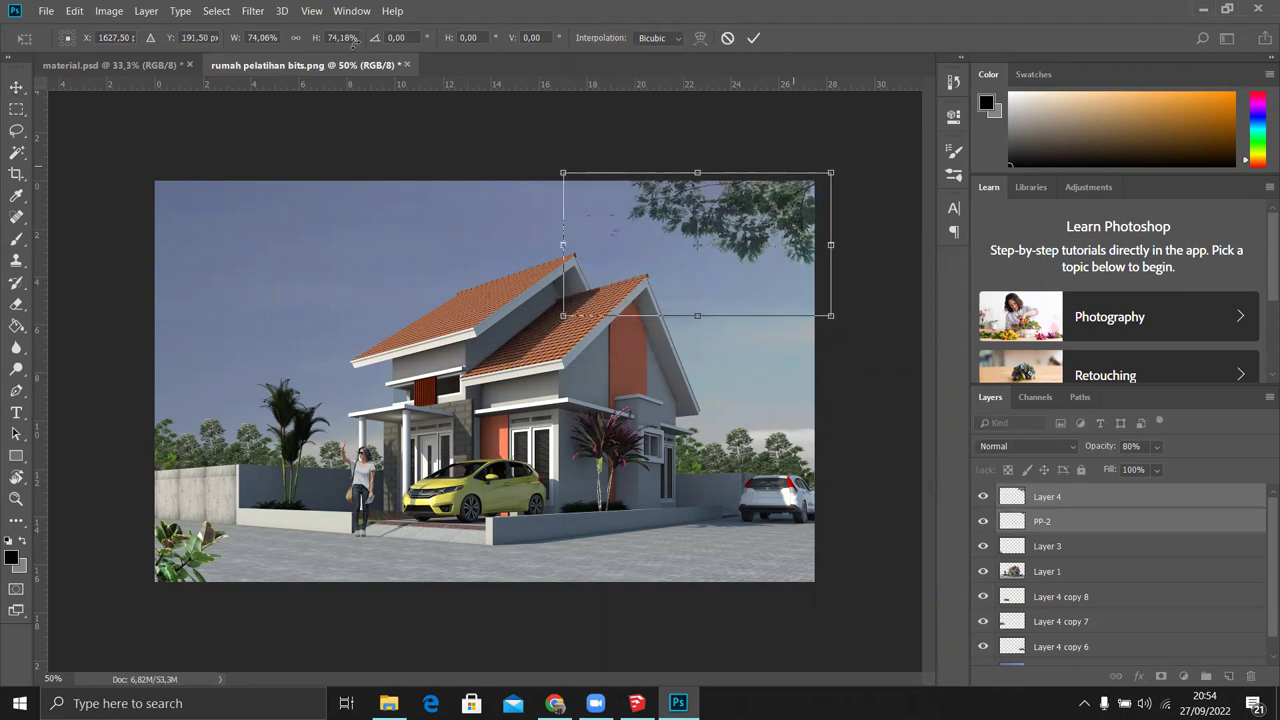
click(753, 38)
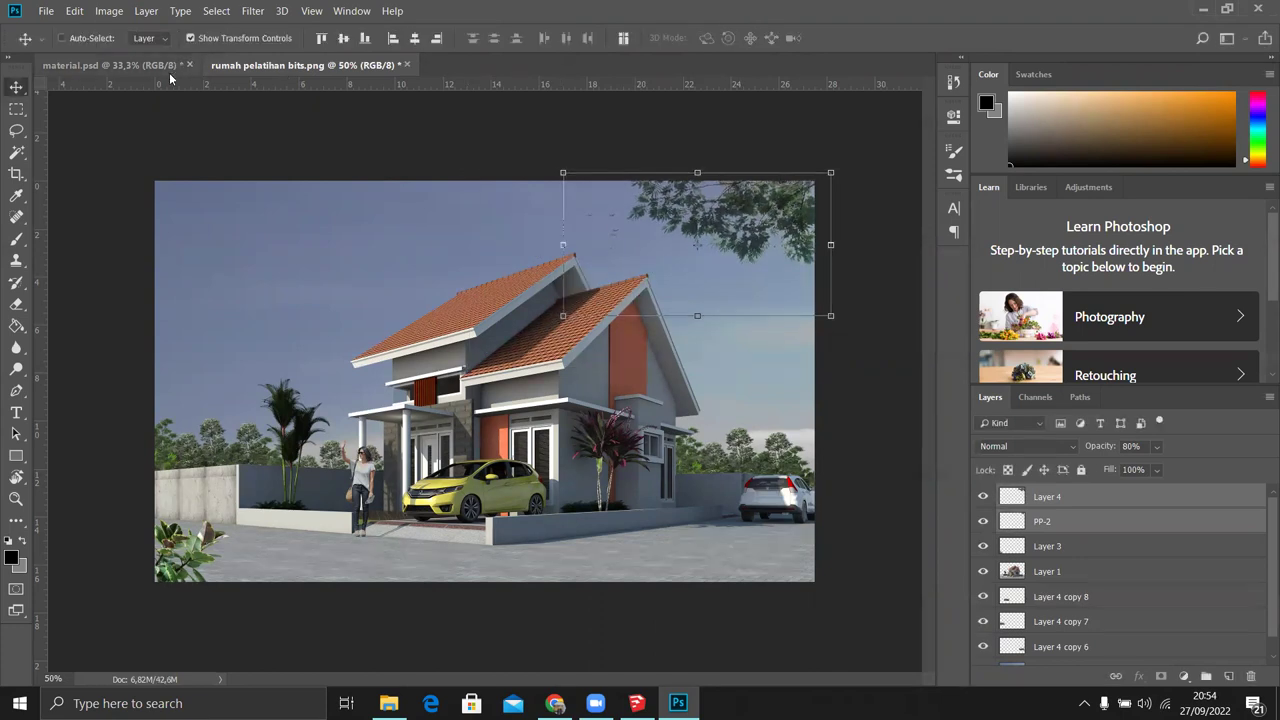
Step: Bring the Layer 4 copy 3 ground shadows from material.psd onto the paving
click(169, 72)
click(984, 546)
click(984, 546)
click(984, 546)
click(984, 546)
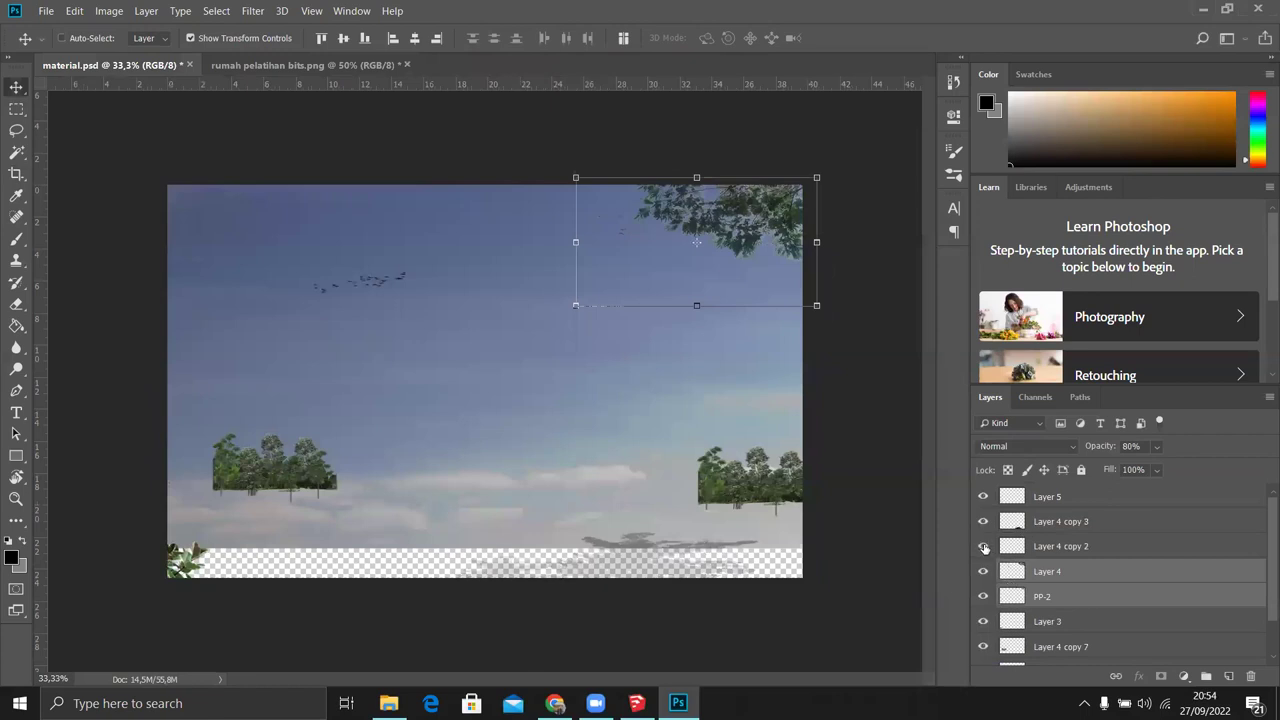
click(1061, 521)
click(983, 521)
click(983, 521)
mouse_move(622, 535)
mouse_down()
mouse_move(327, 556)
mouse_move(360, 590)
mouse_move(674, 592)
mouse_up()
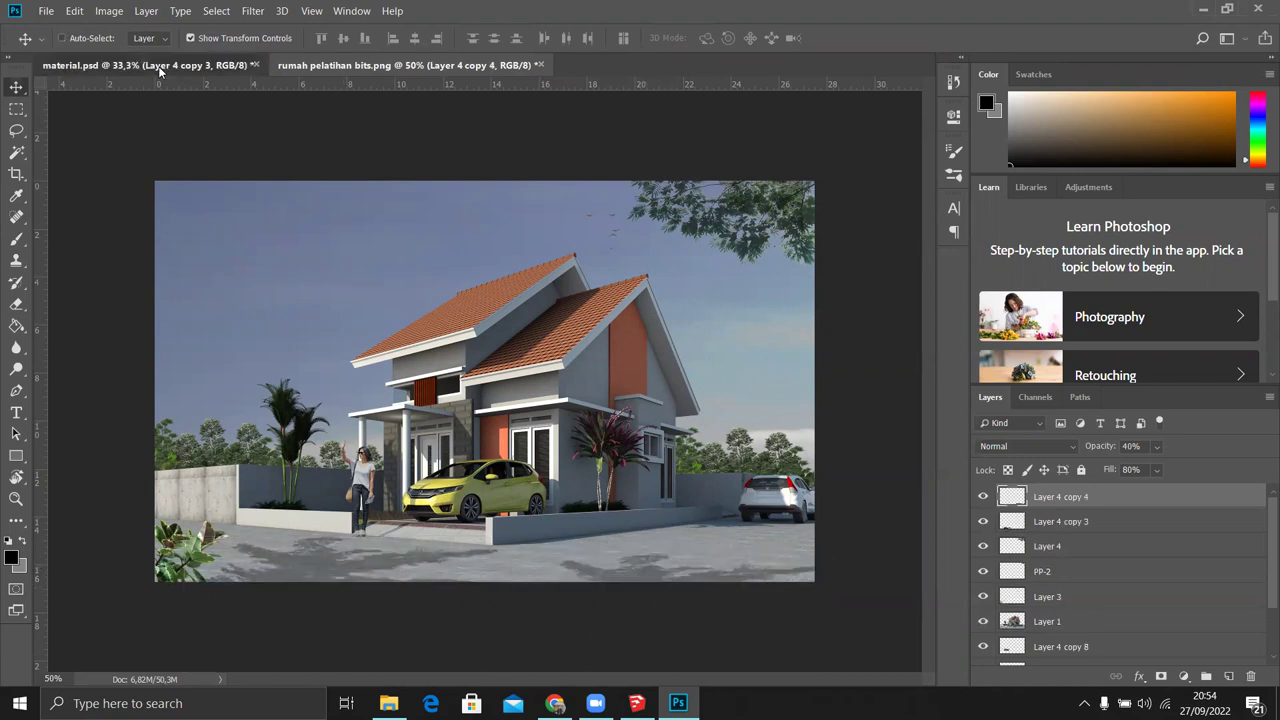
Step: Add the Layer 5 flock of birds to the render's sky
click(160, 68)
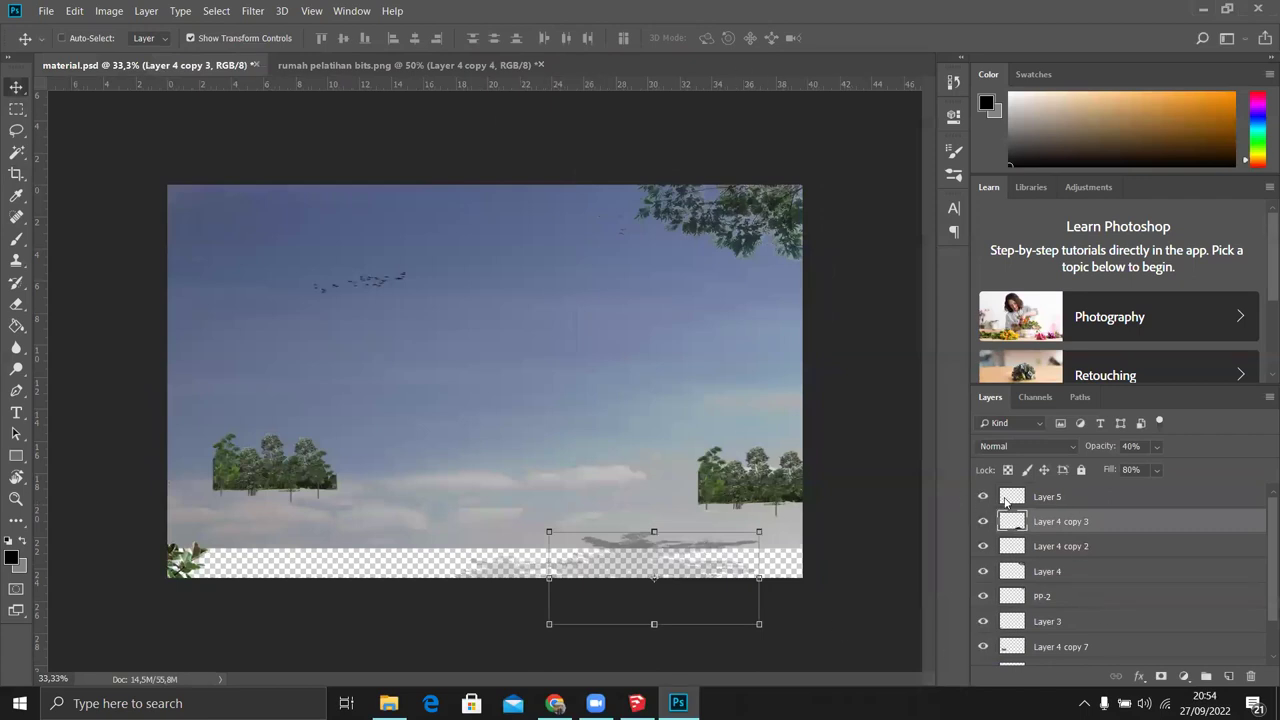
click(984, 497)
click(1047, 497)
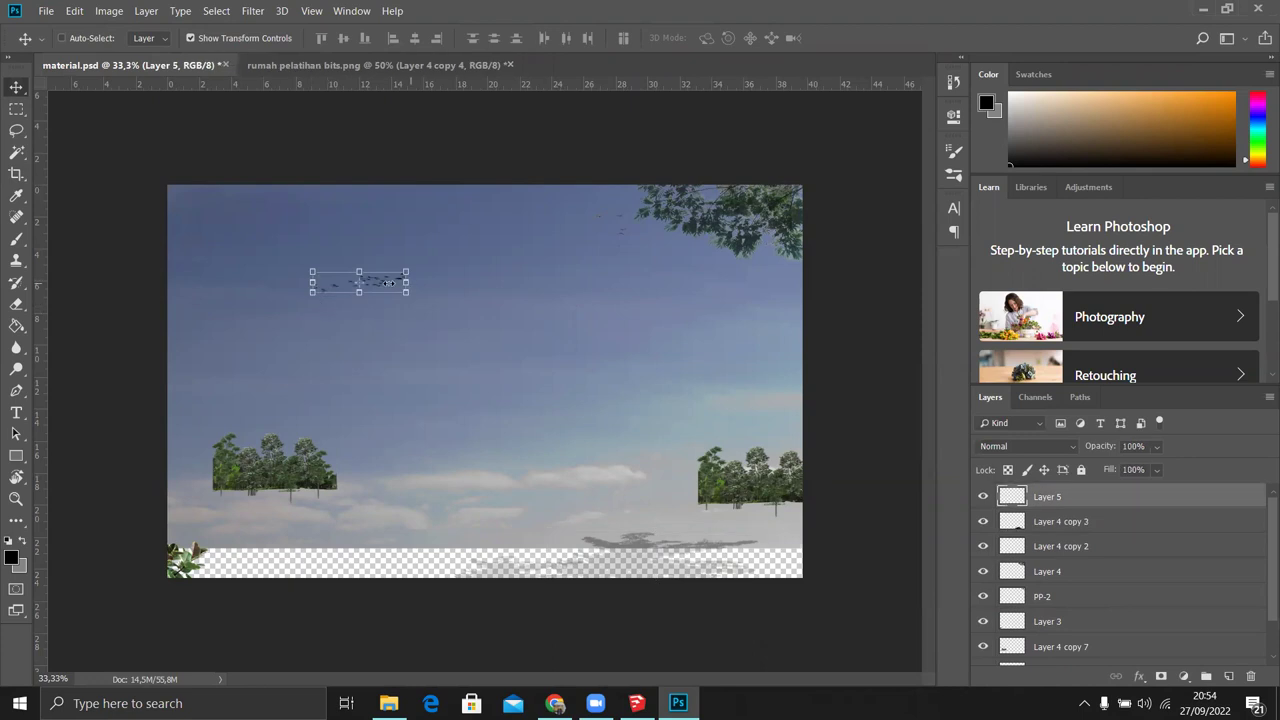
mouse_move(385, 284)
mouse_down()
mouse_move(298, 66)
mouse_move(330, 268)
mouse_move(392, 281)
mouse_up()
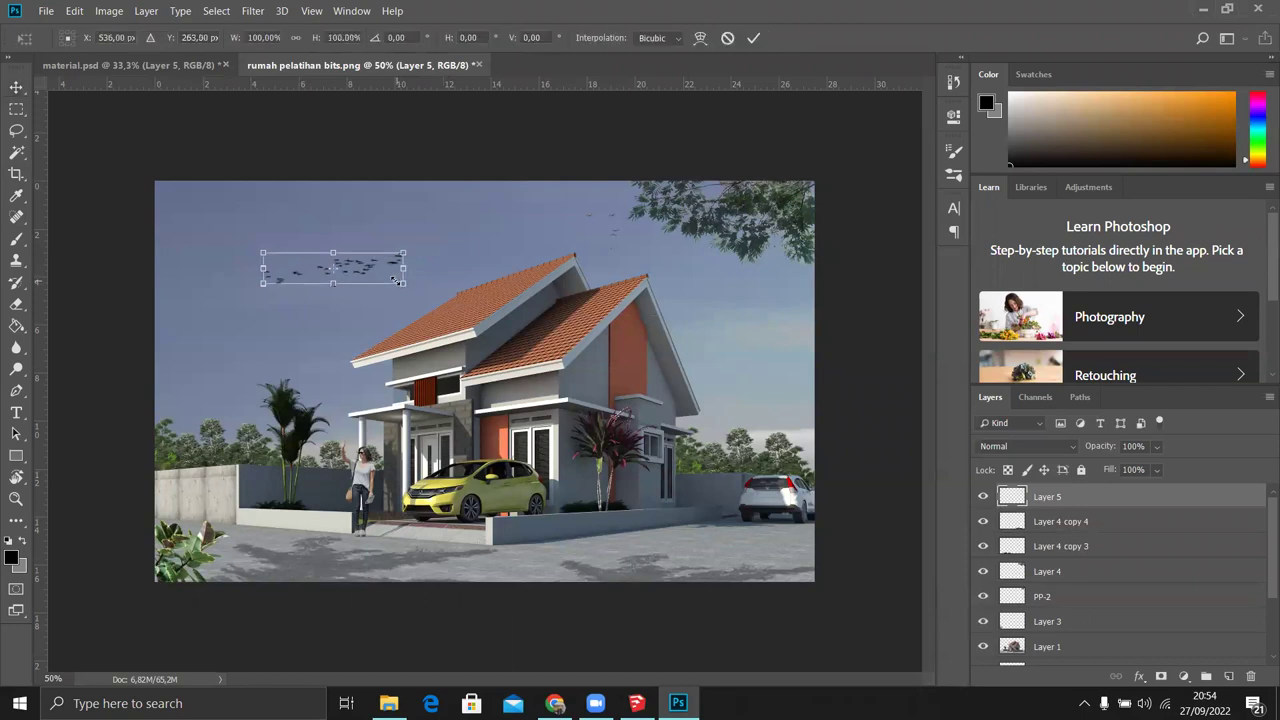
click(754, 38)
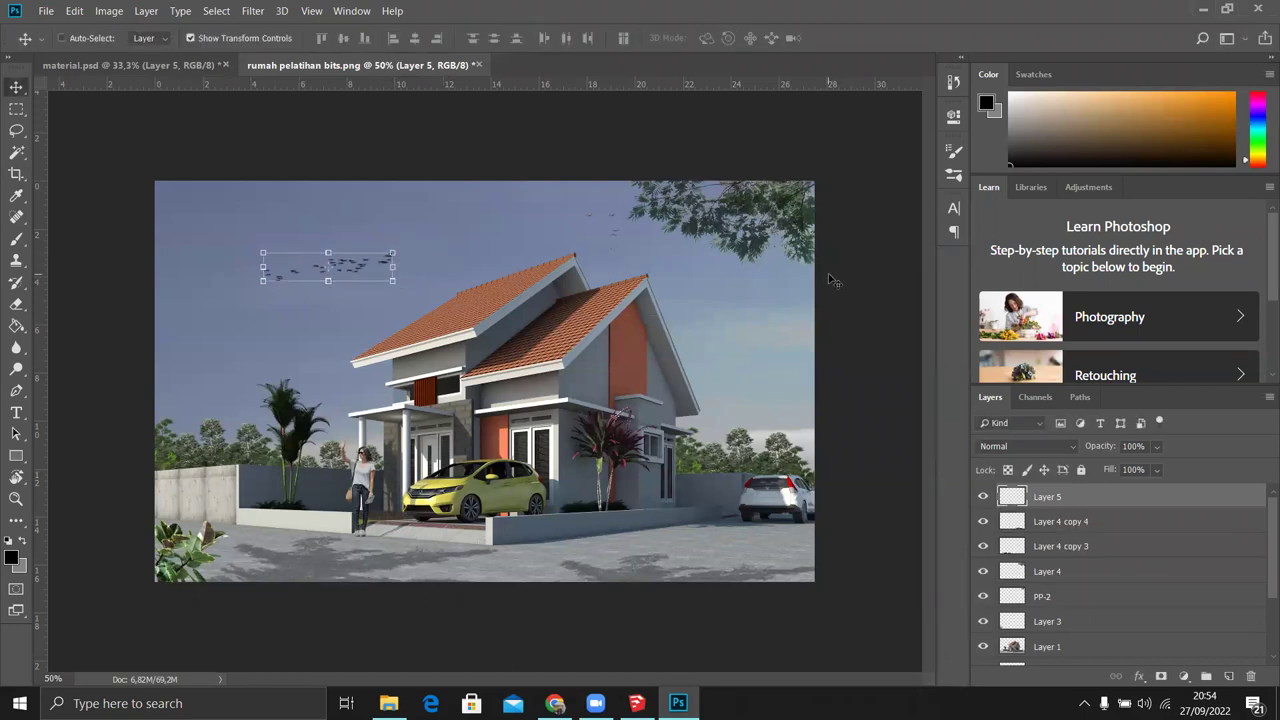
Step: Save the composite as a PSD named rumah pelatihan bits
click(50, 14)
click(86, 192)
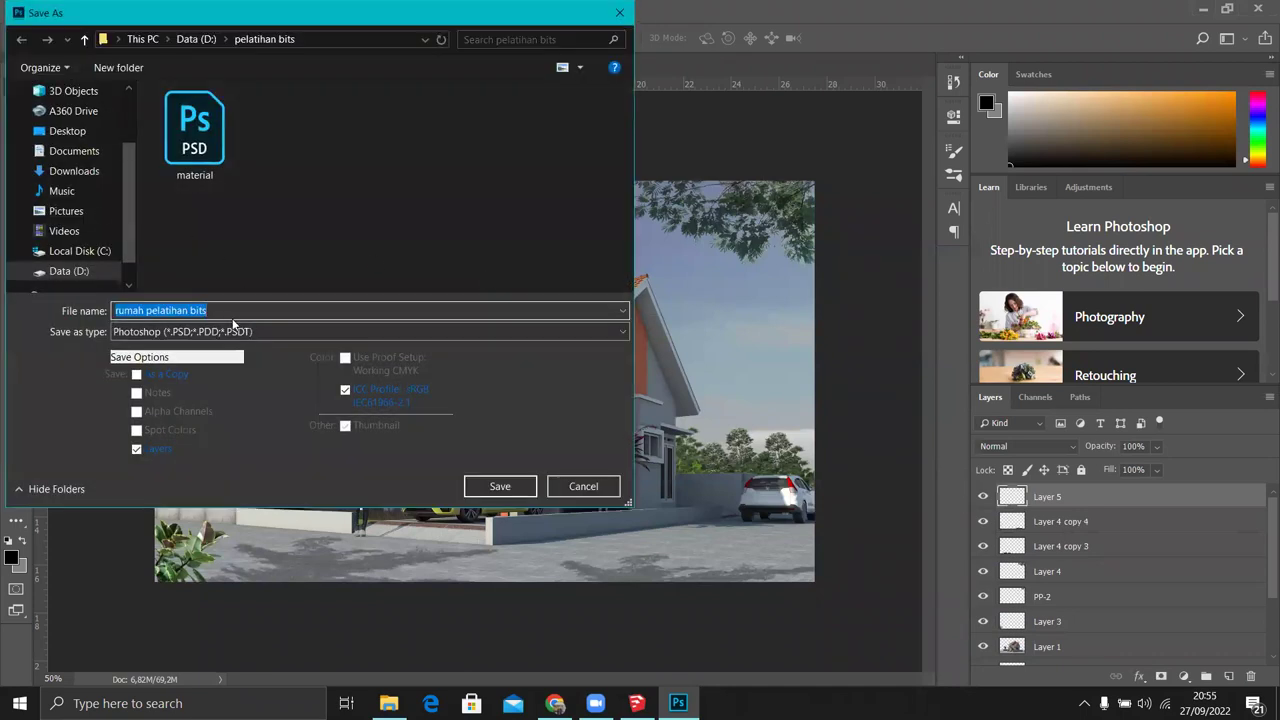
click(500, 486)
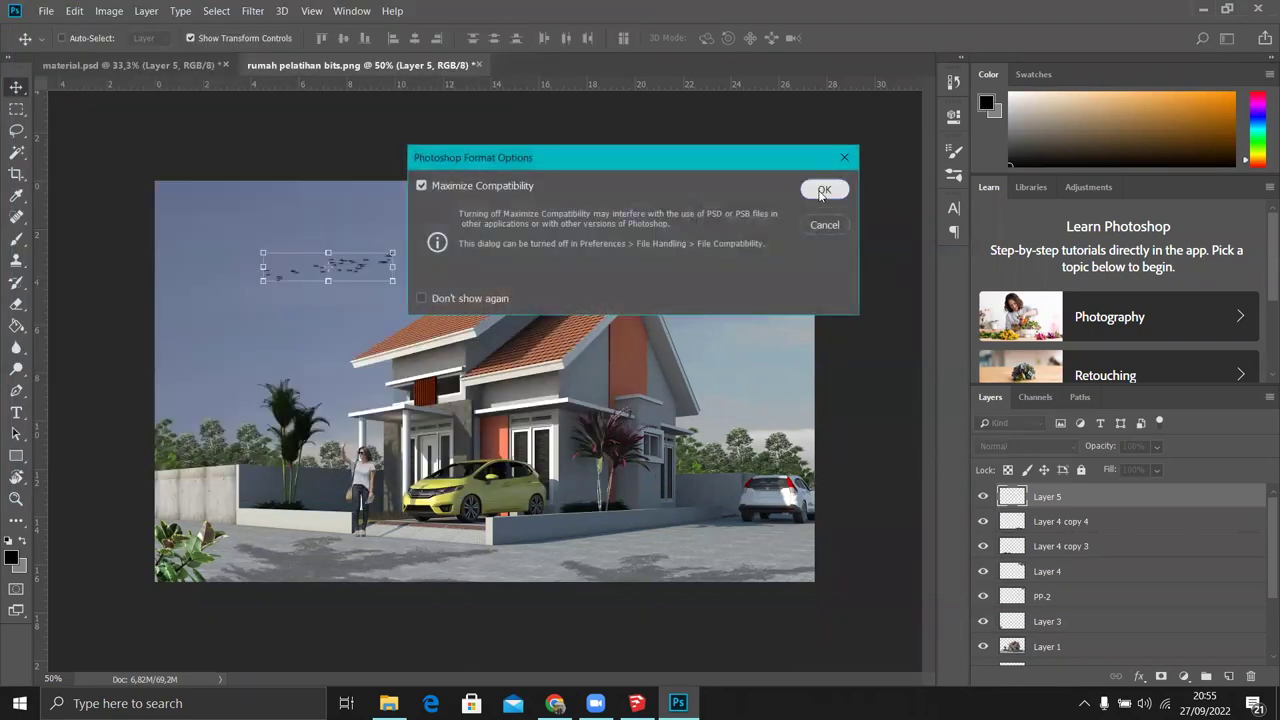
click(824, 190)
Step: Save a JPEG copy of rumah pelatihan bits, then open it from the pelatihan bits folder
click(50, 14)
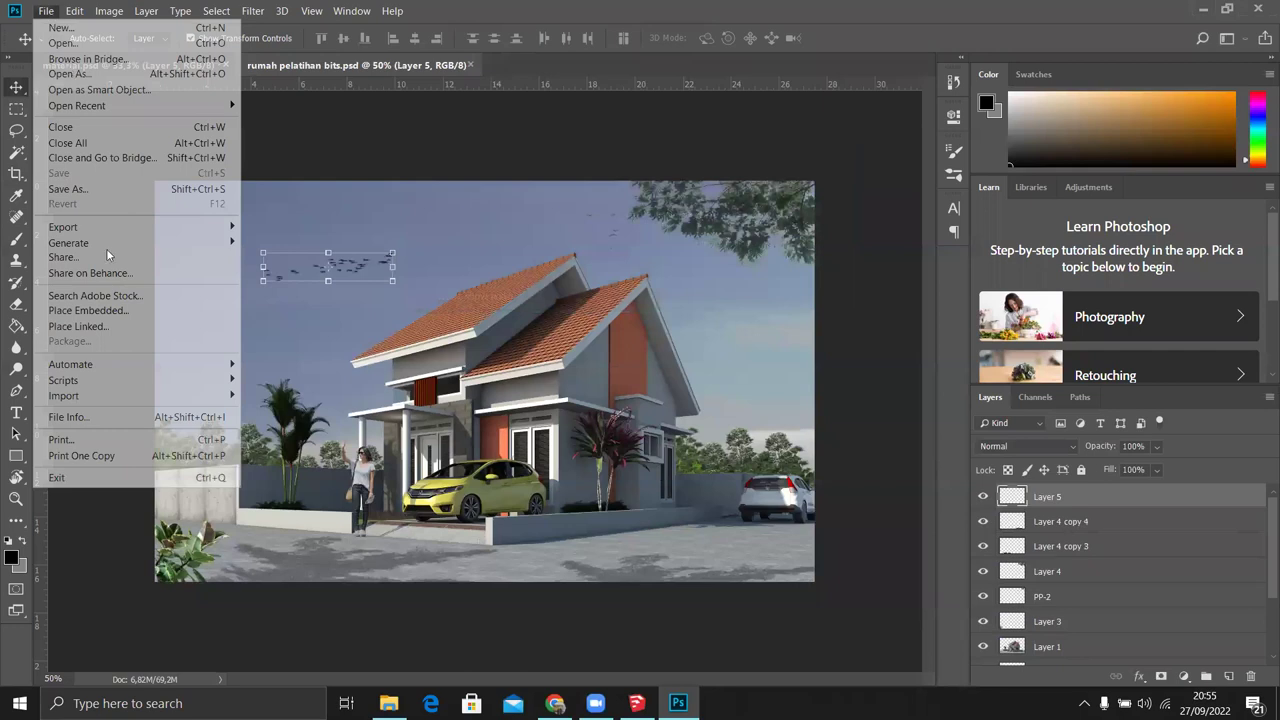
click(65, 189)
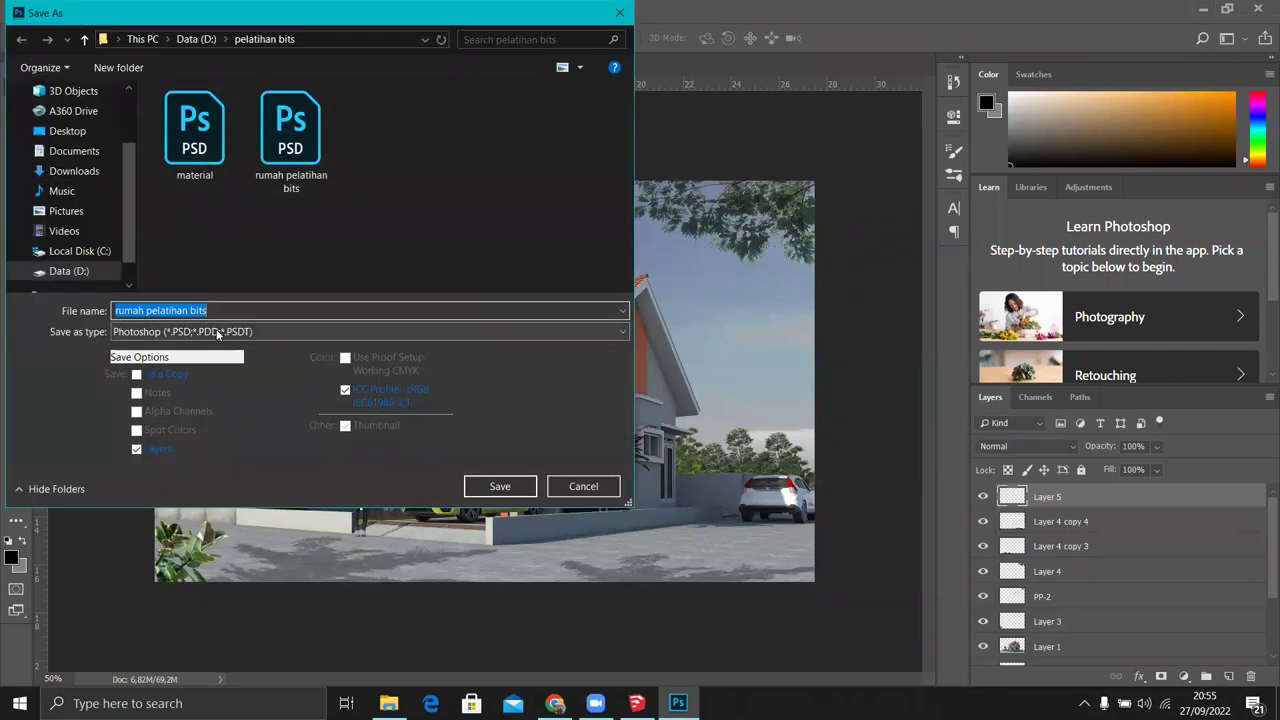
click(220, 333)
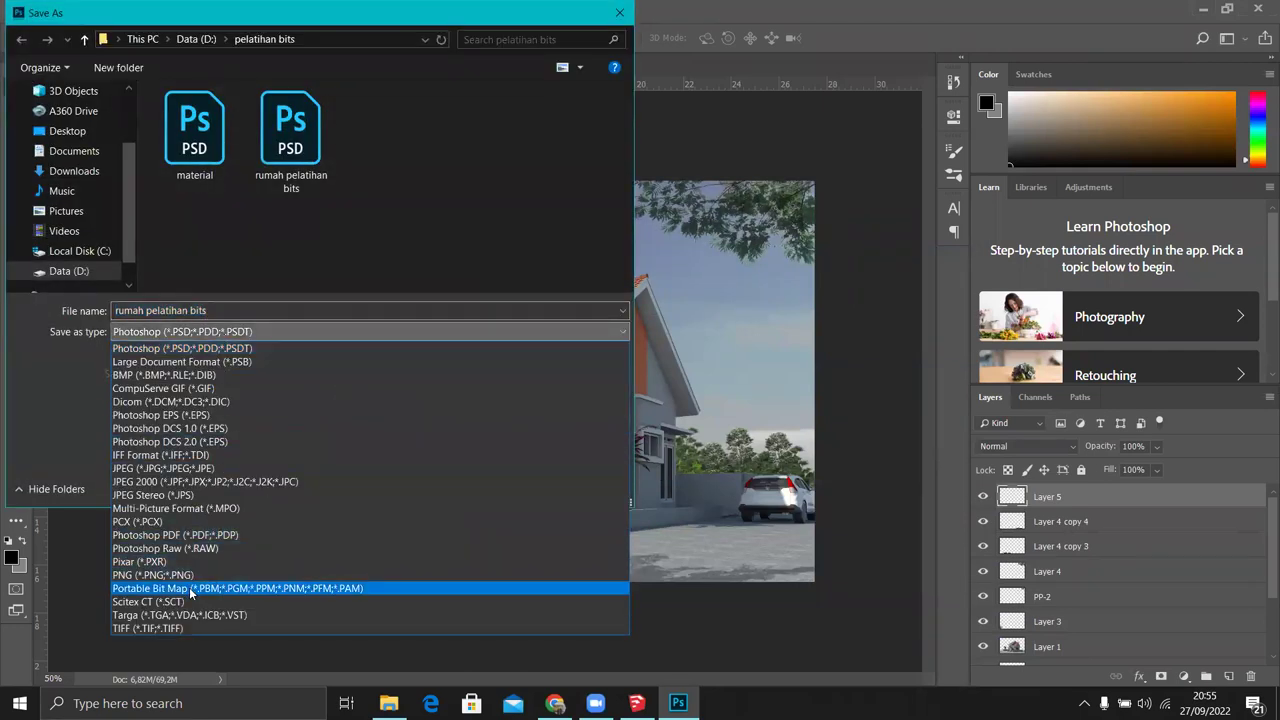
click(190, 468)
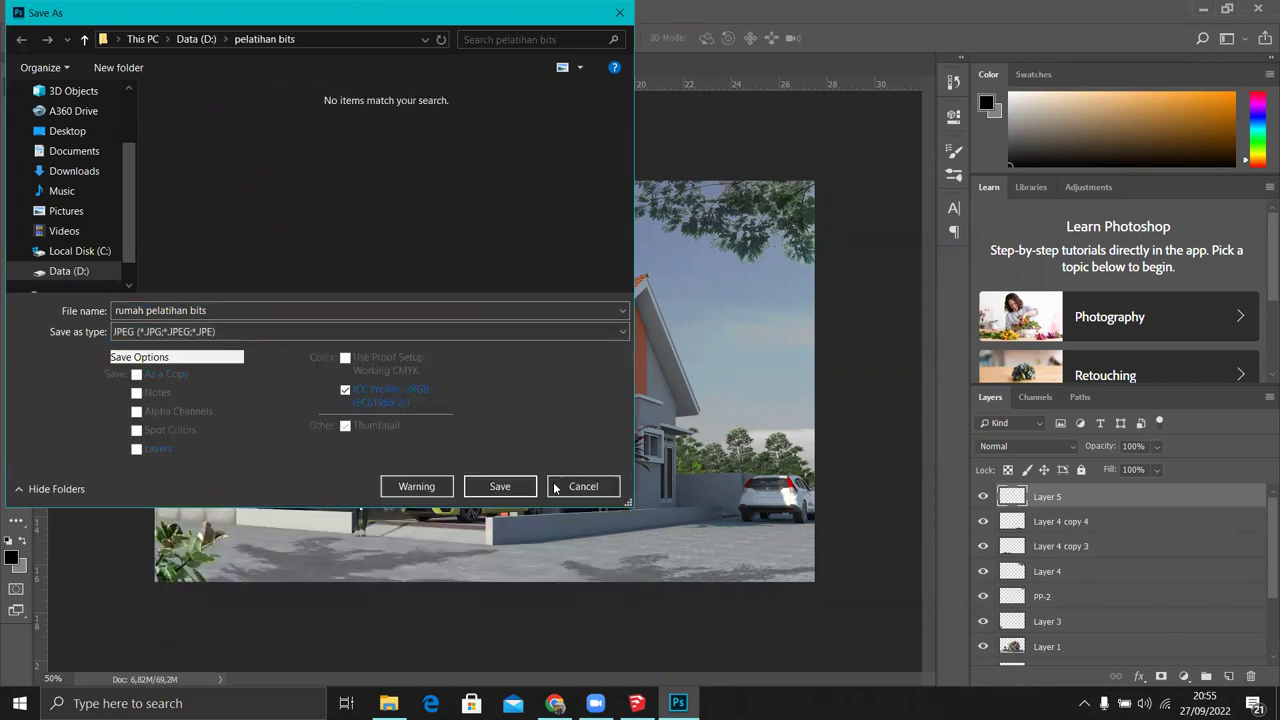
click(500, 487)
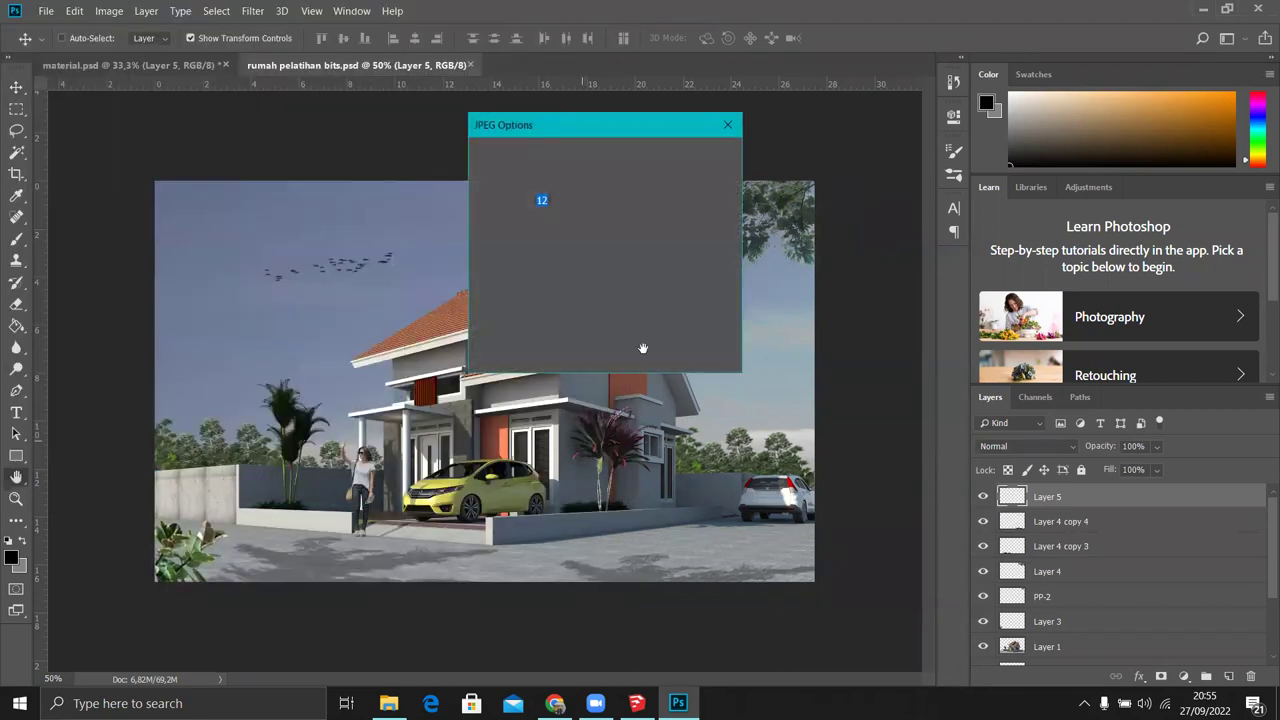
click(697, 158)
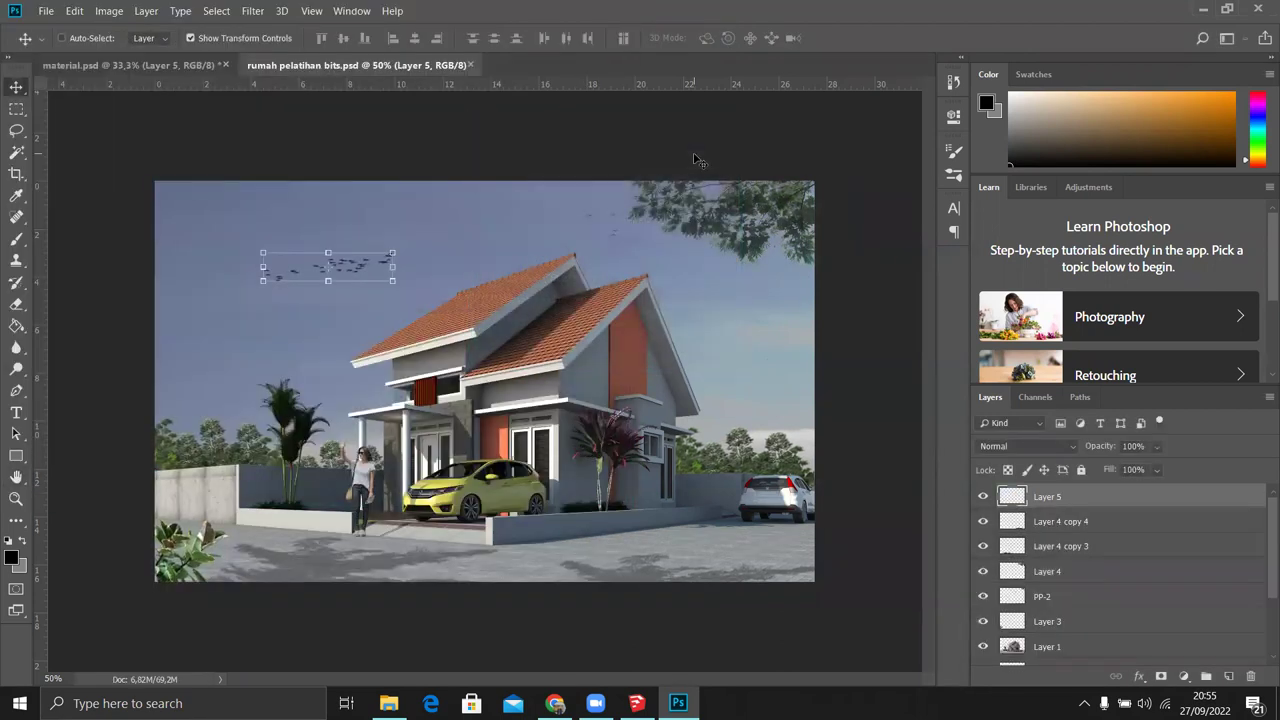
click(389, 703)
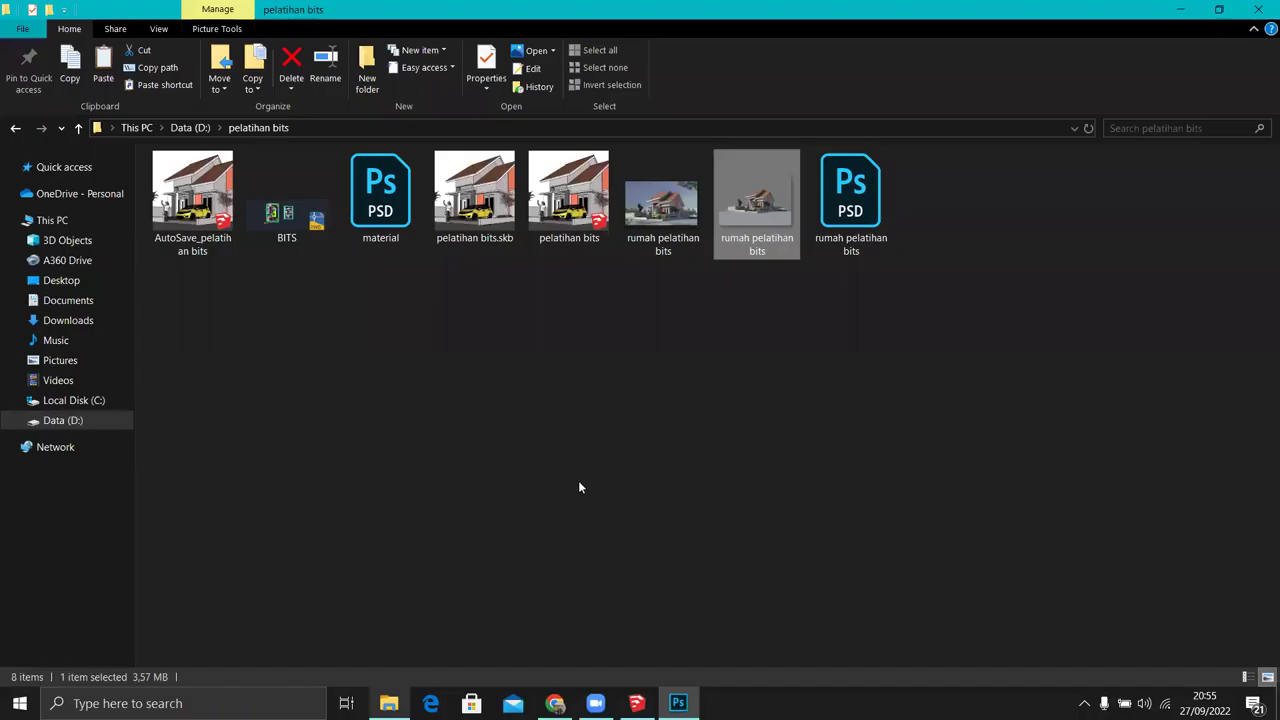
double_click(648, 200)
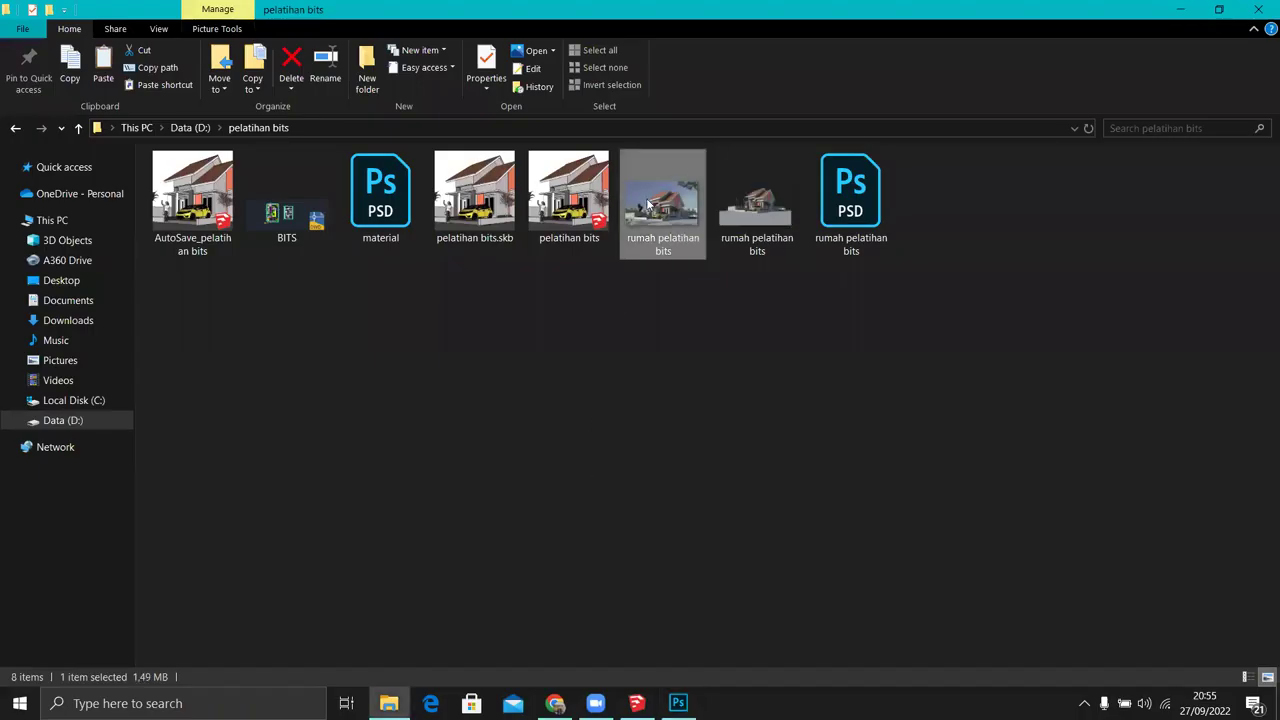